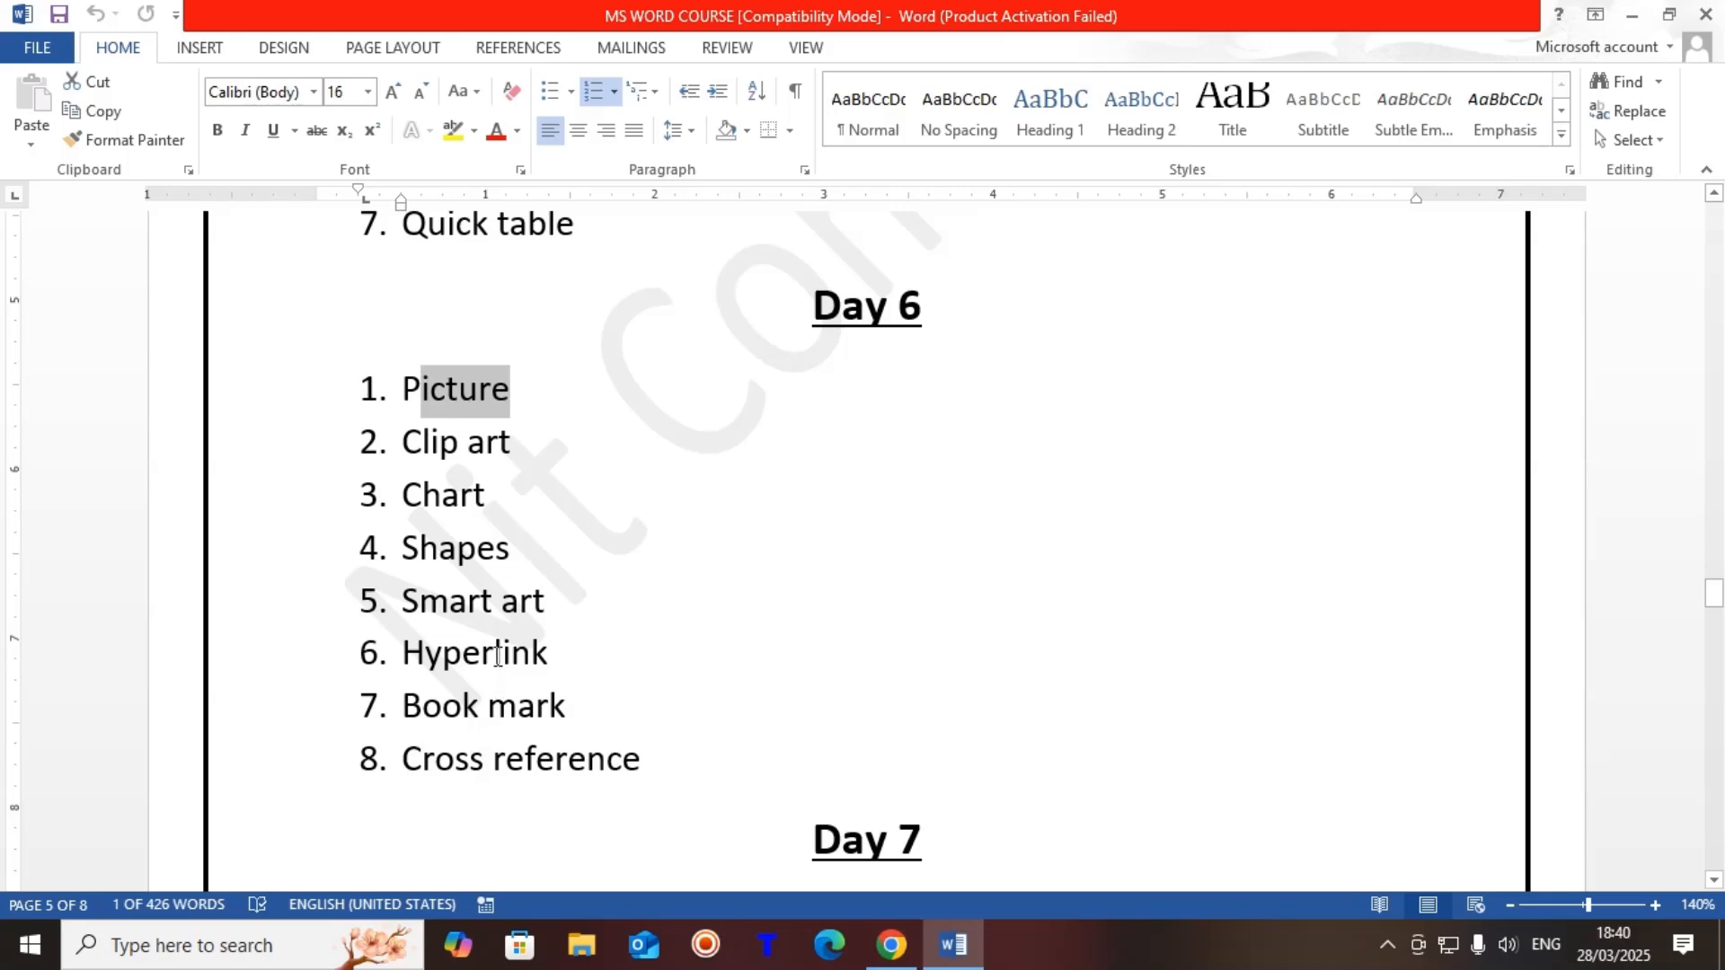
Step: Clear the text selection in the course outline and create a new blank document
click(636, 552)
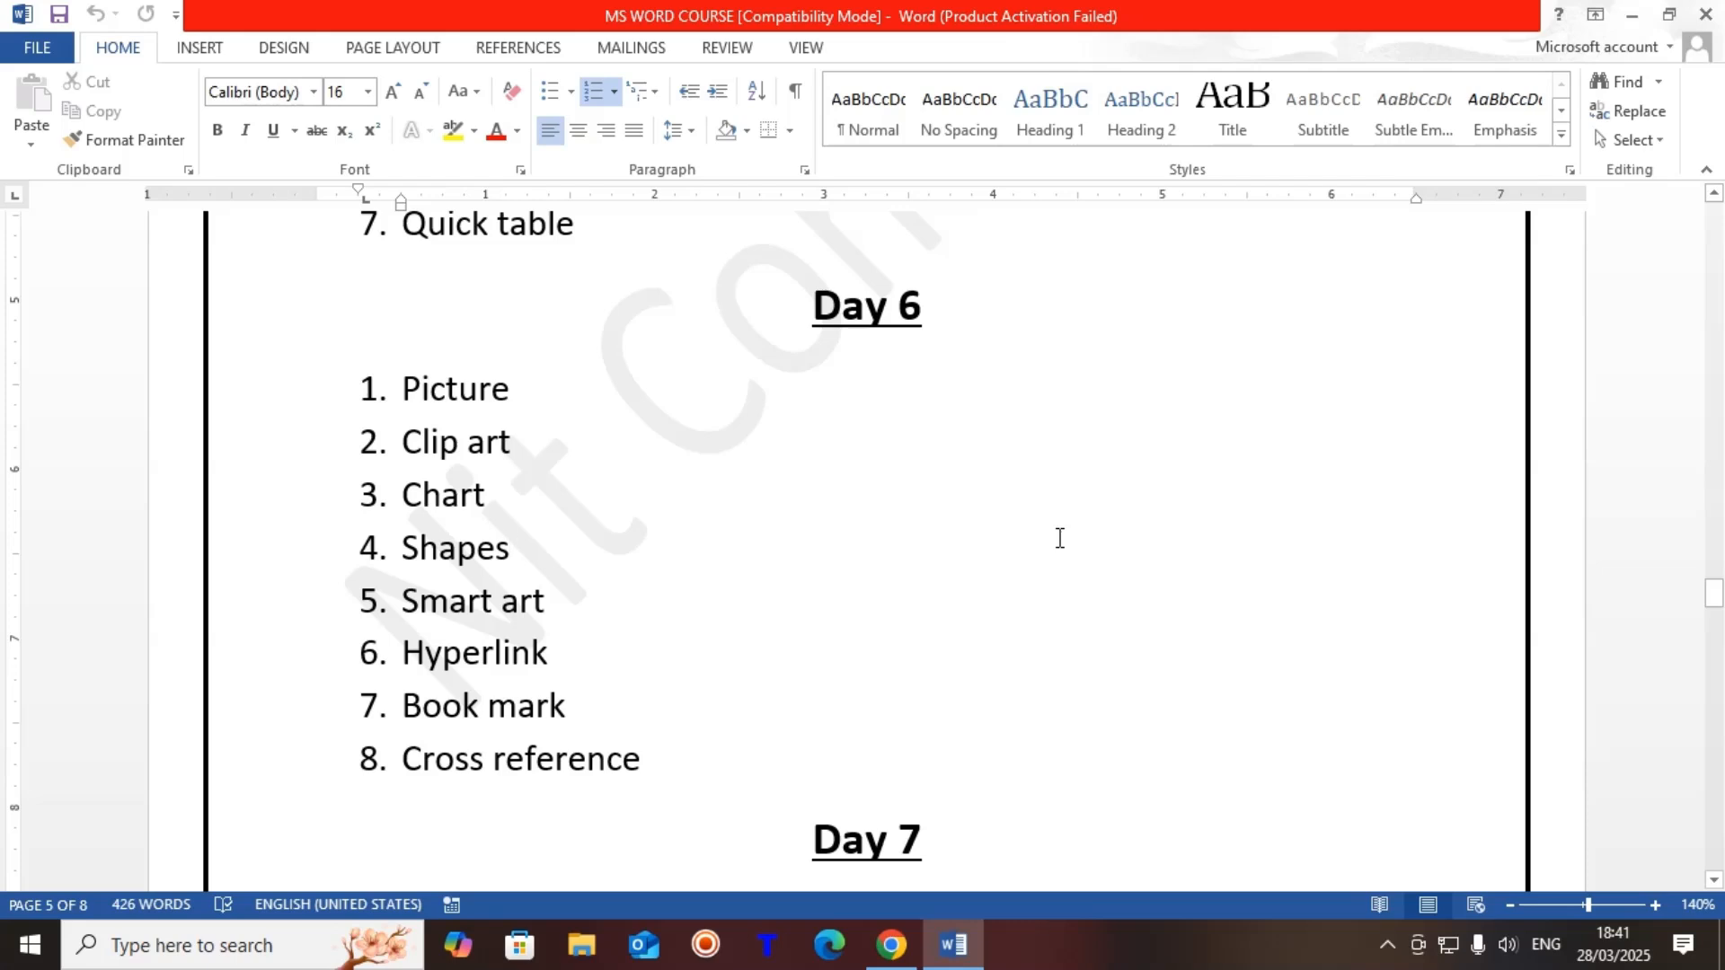
click(605, 585)
key(ctrl+n)
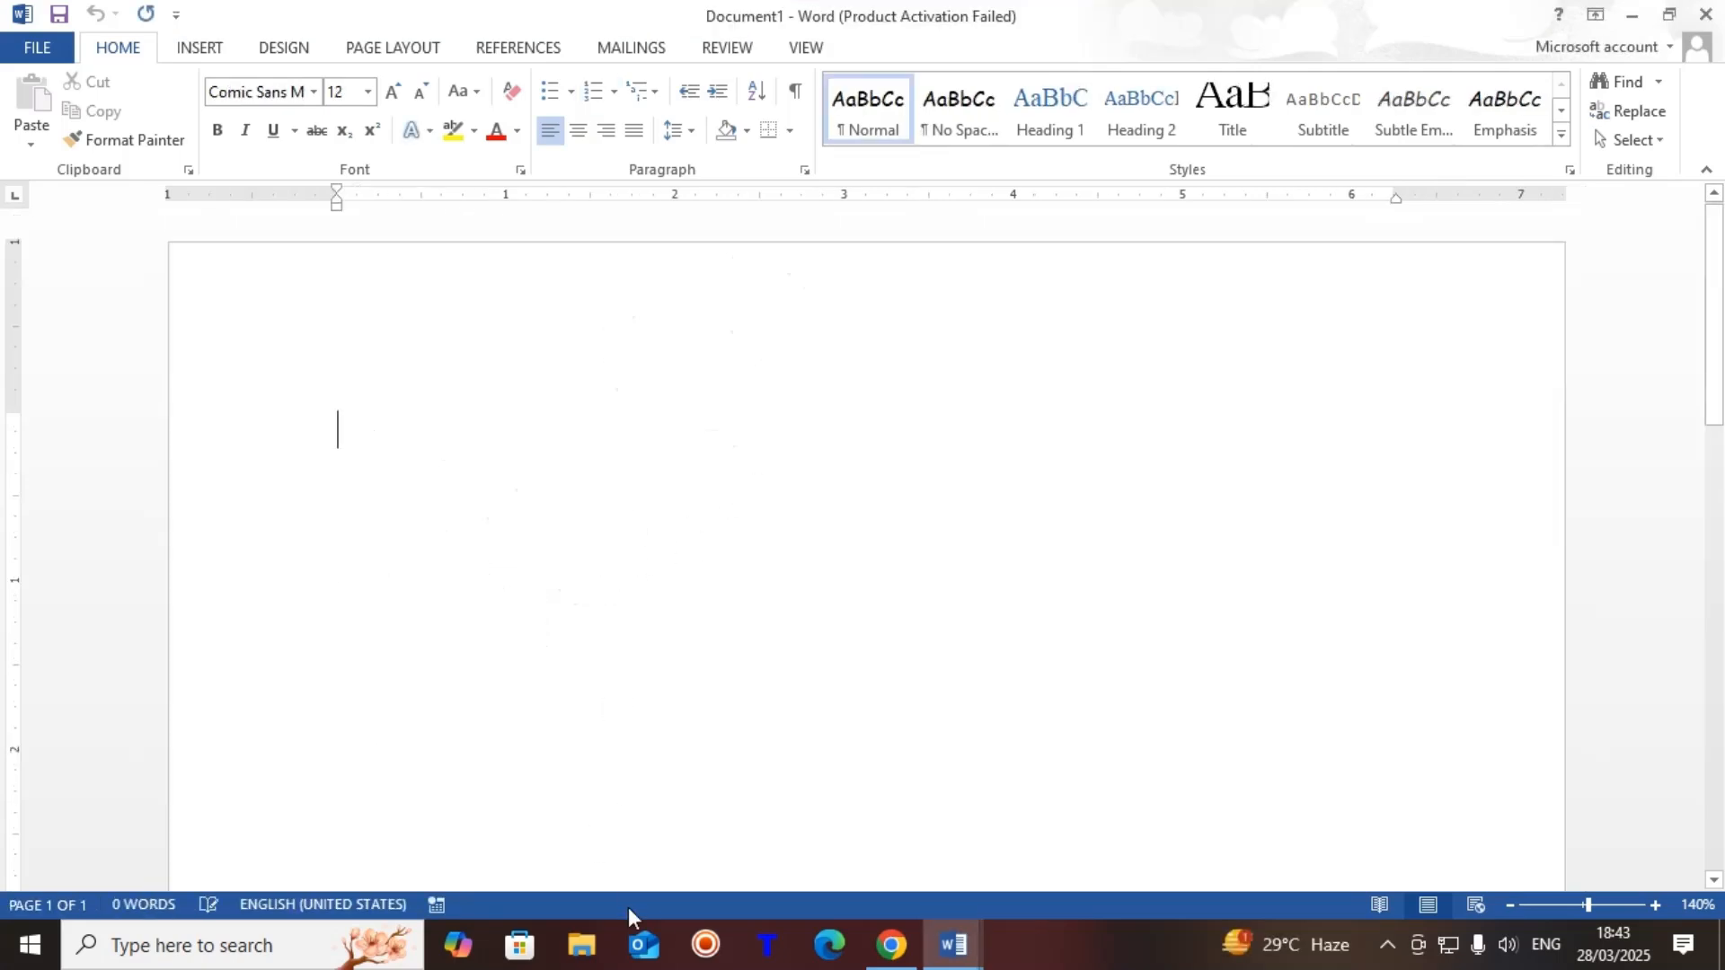
Step: Switch to File Explorer, open "antima notebook" from the Documents folder to view its contents, and close it again
click(584, 946)
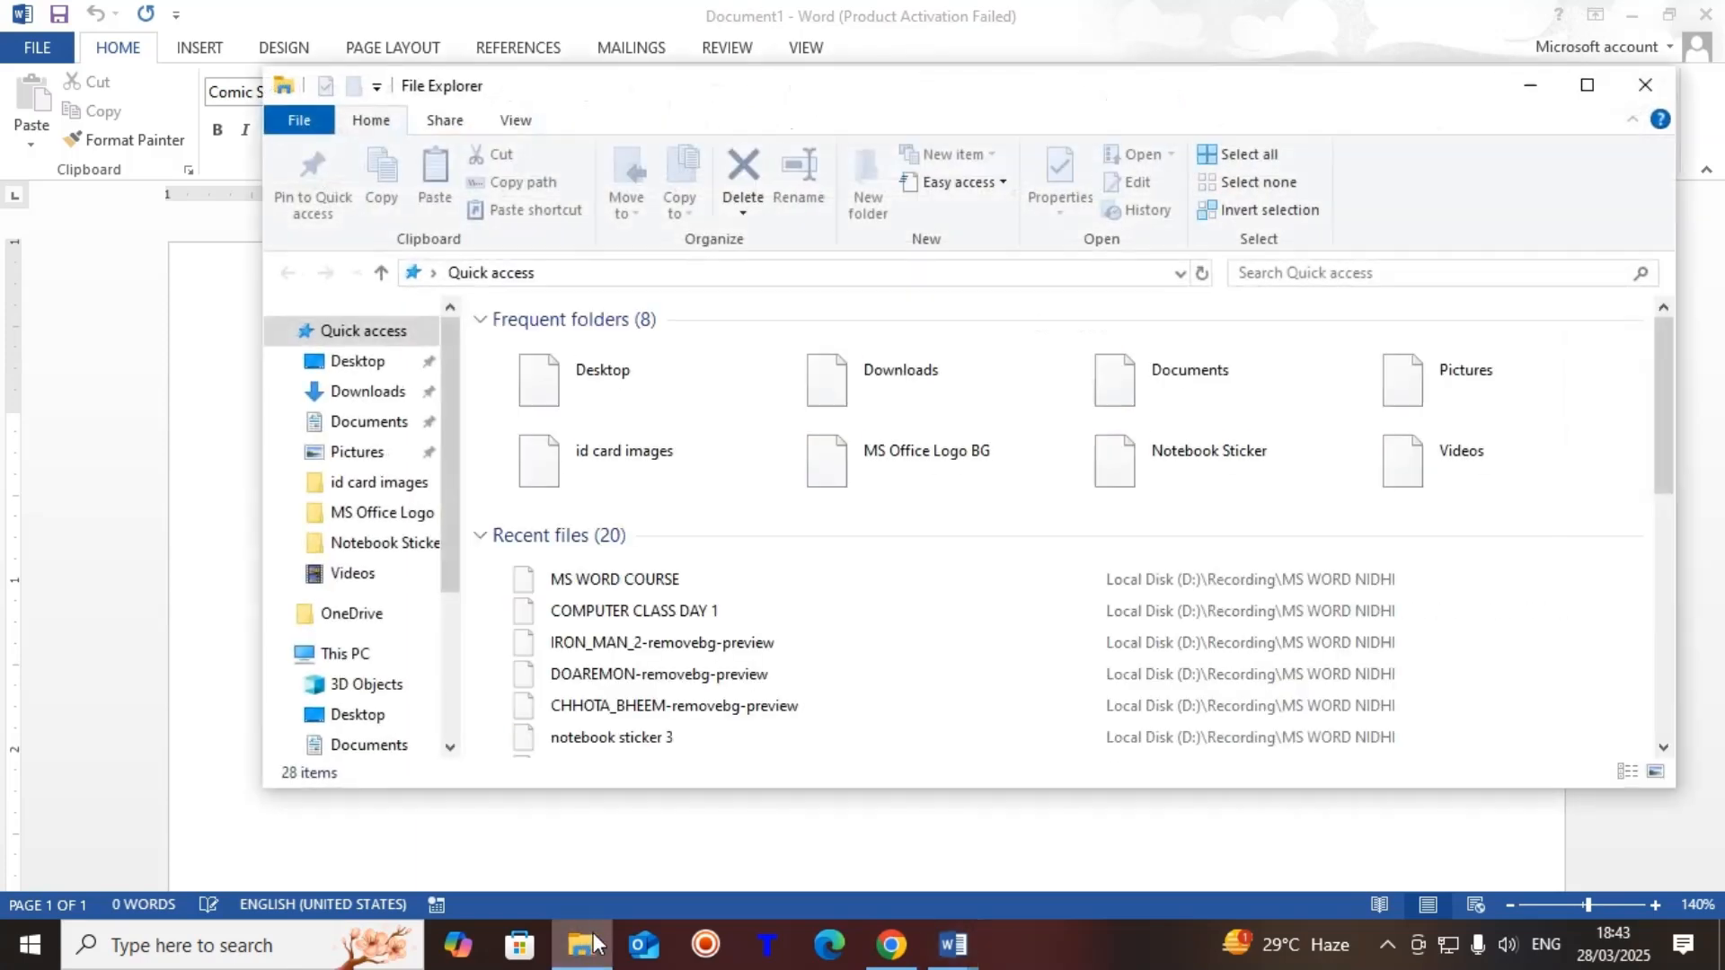
click(371, 424)
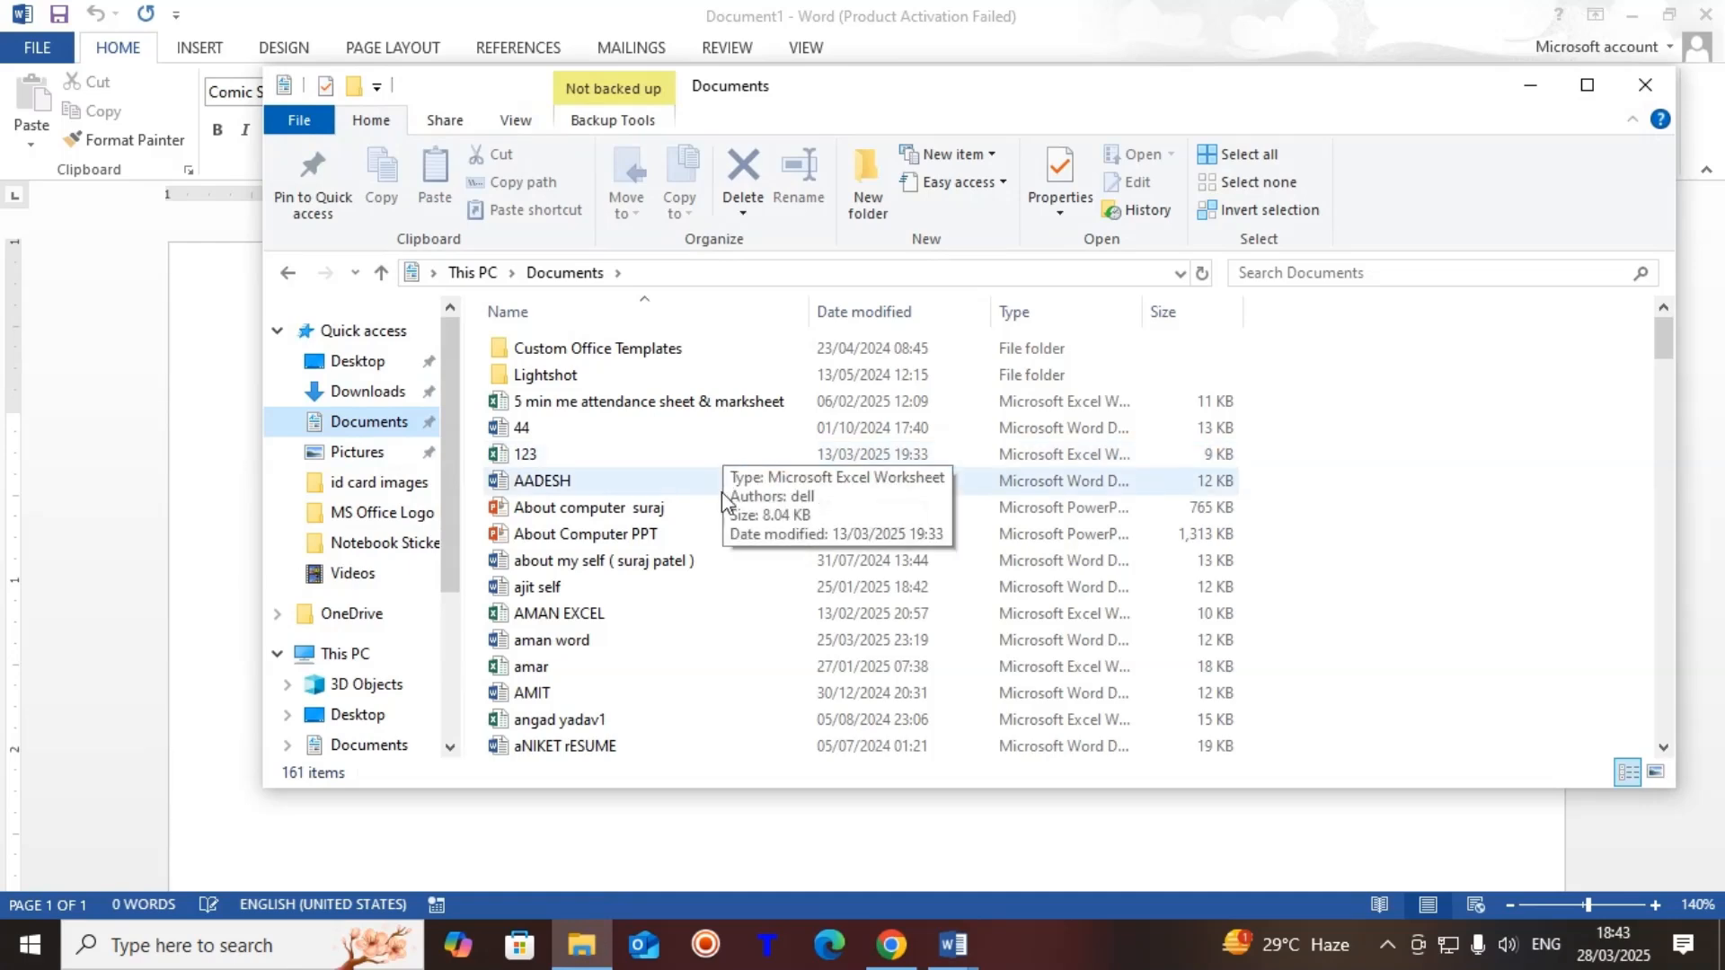
scroll(626, 696, down, 1)
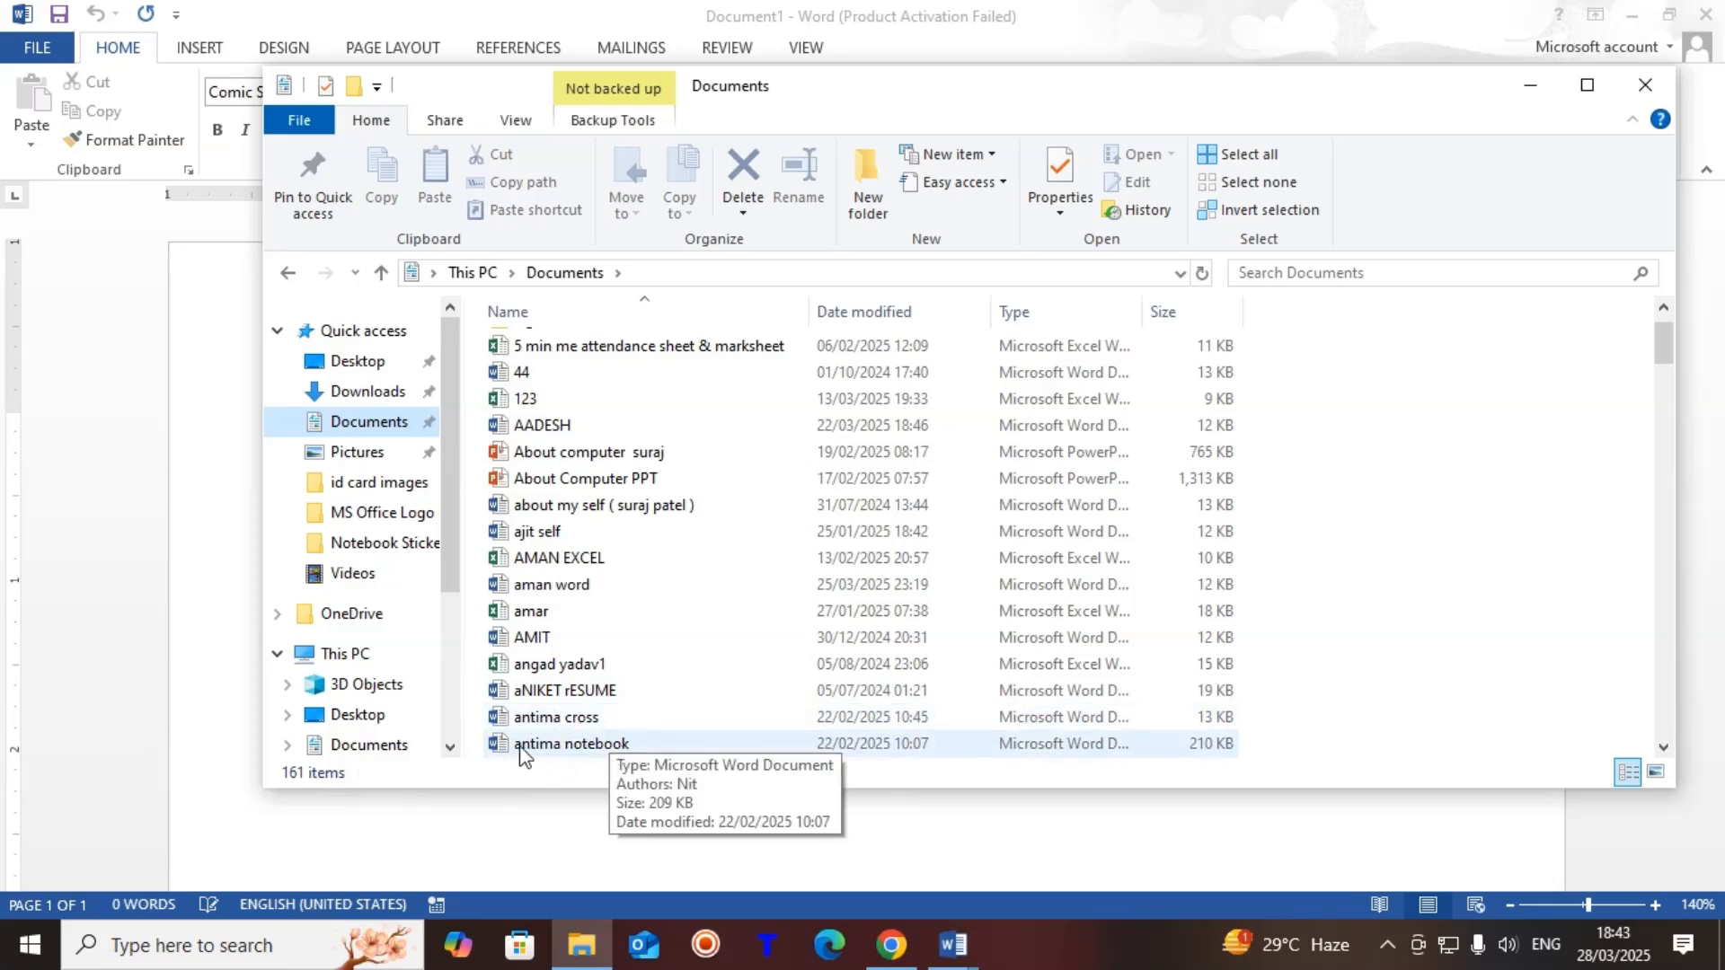
click(645, 748)
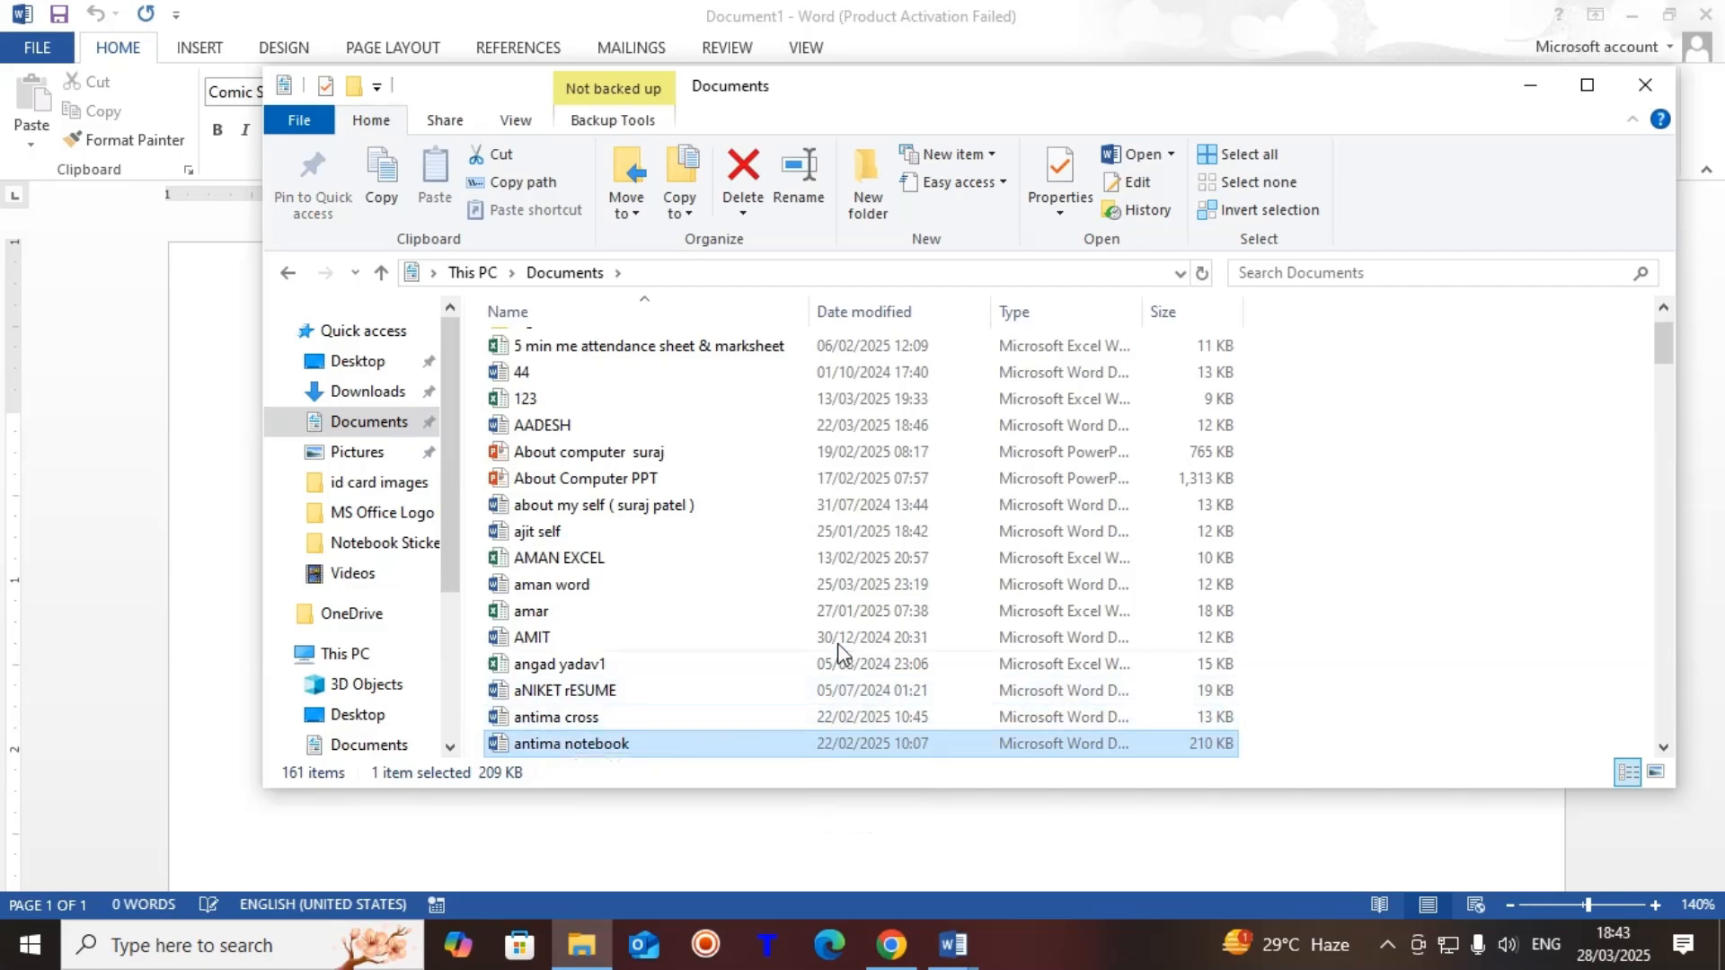
double_click(686, 746)
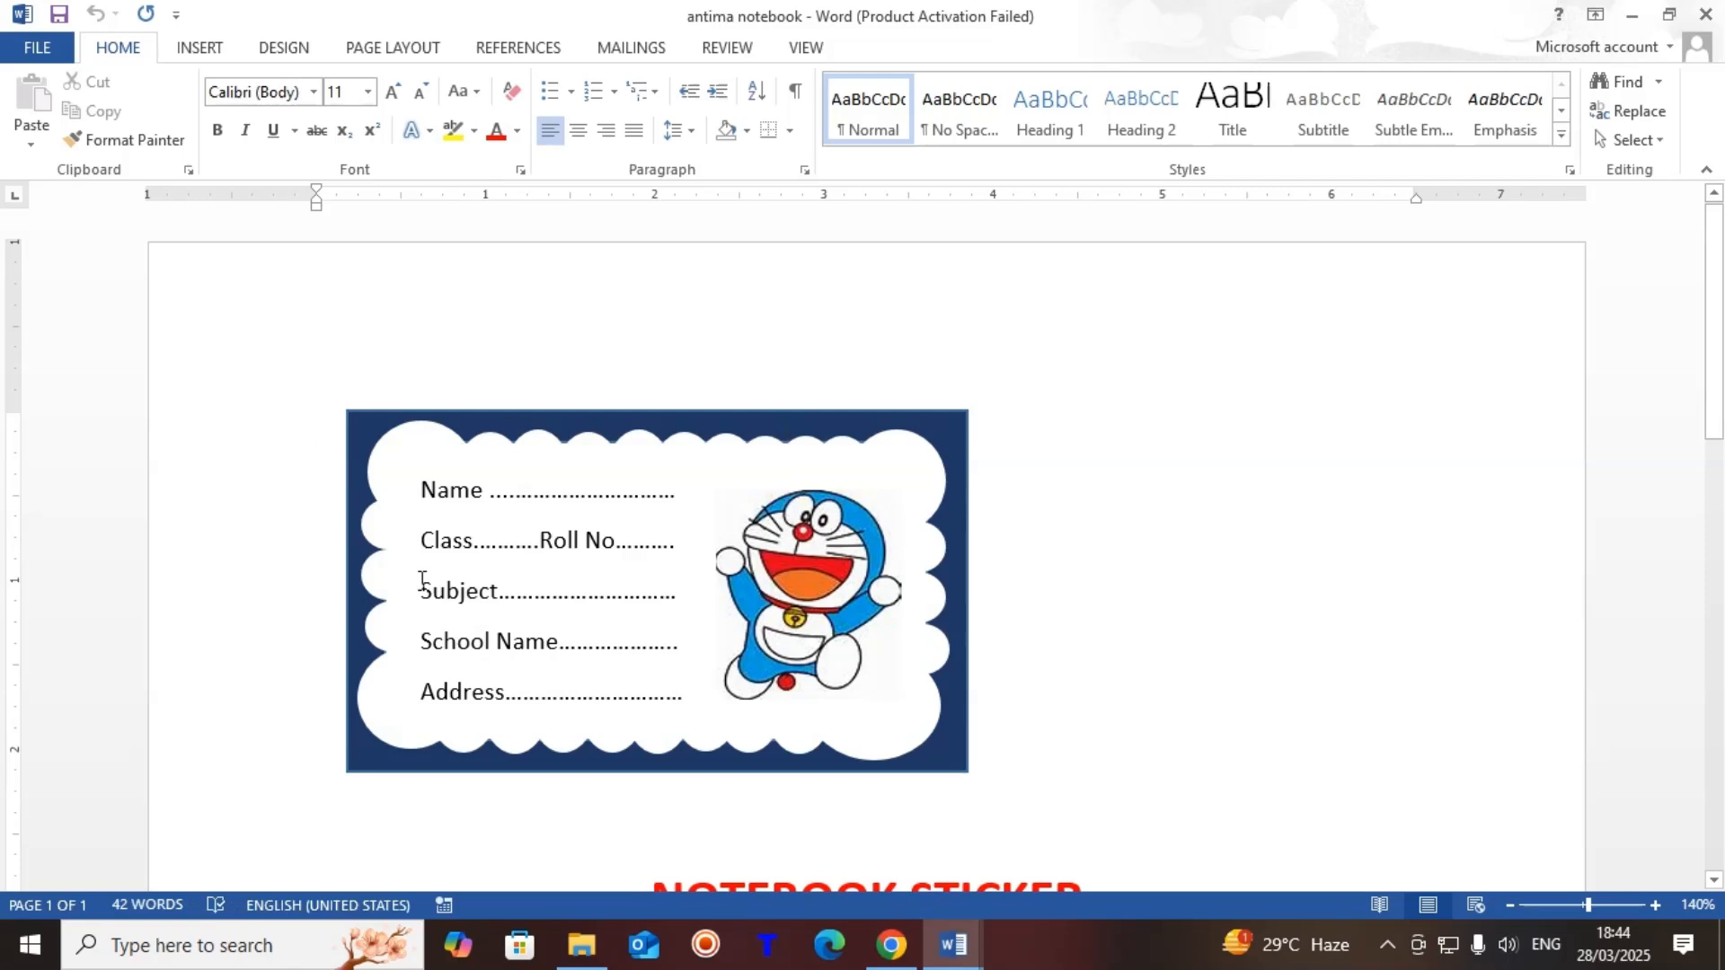
click(1706, 18)
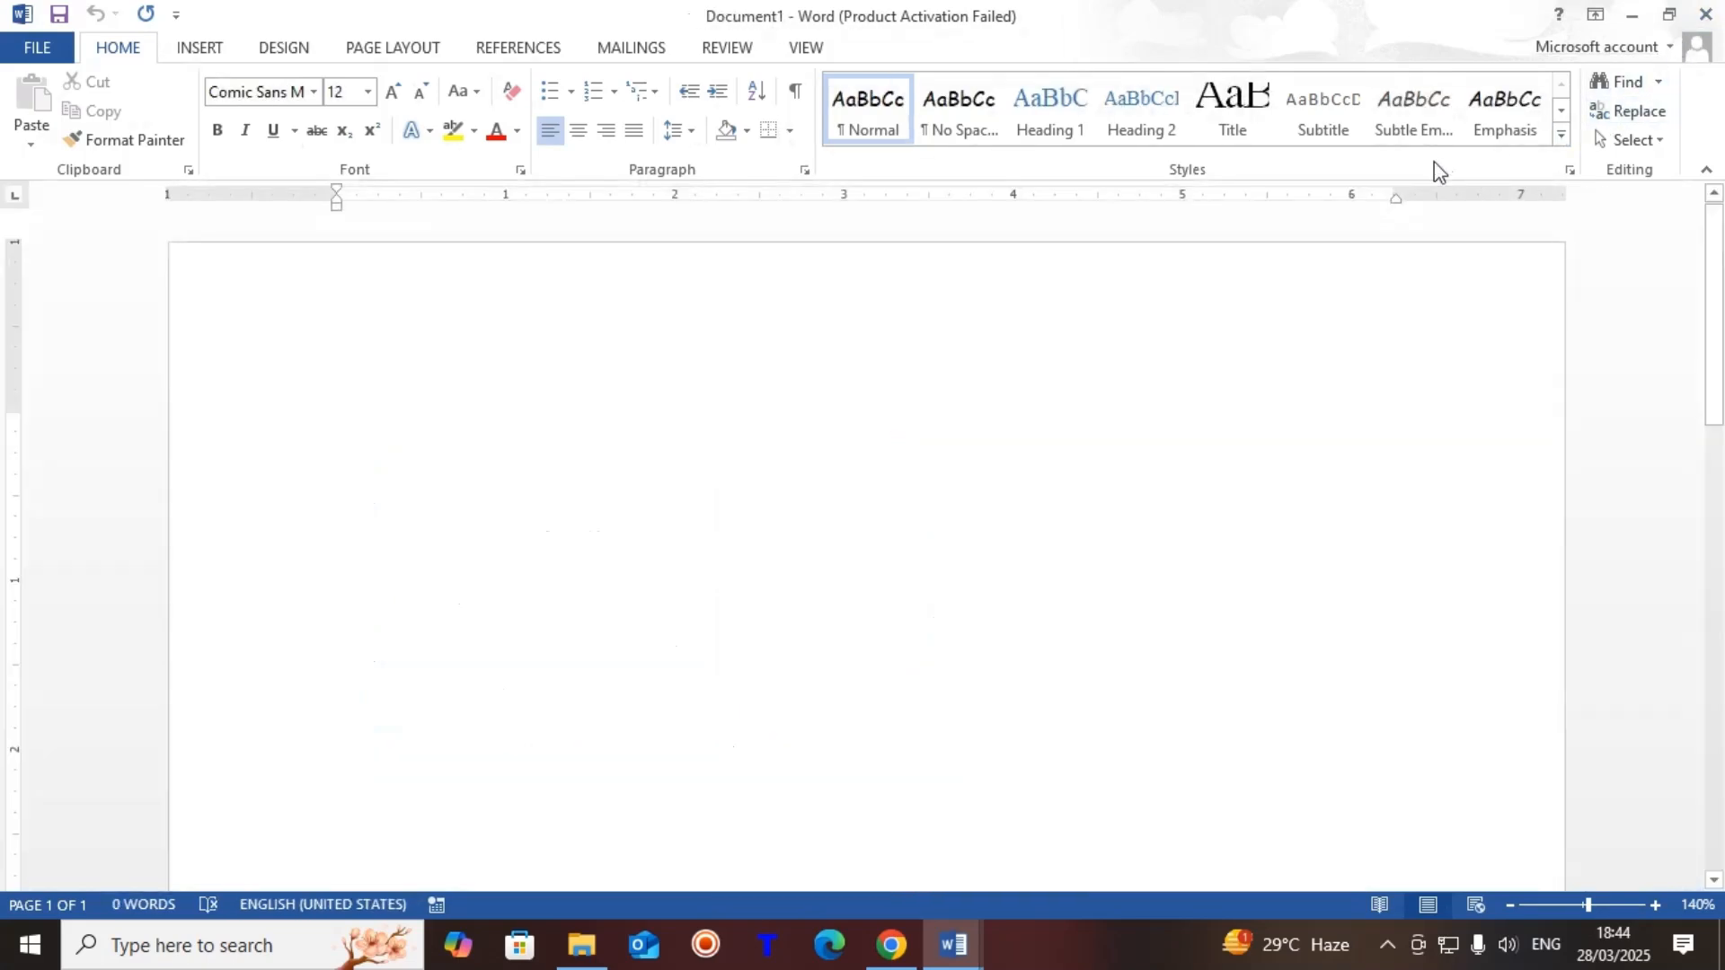
Step: Insert a hyperlink to the existing file "antima notebook.docx" from the Documents folder into the blank document
click(201, 54)
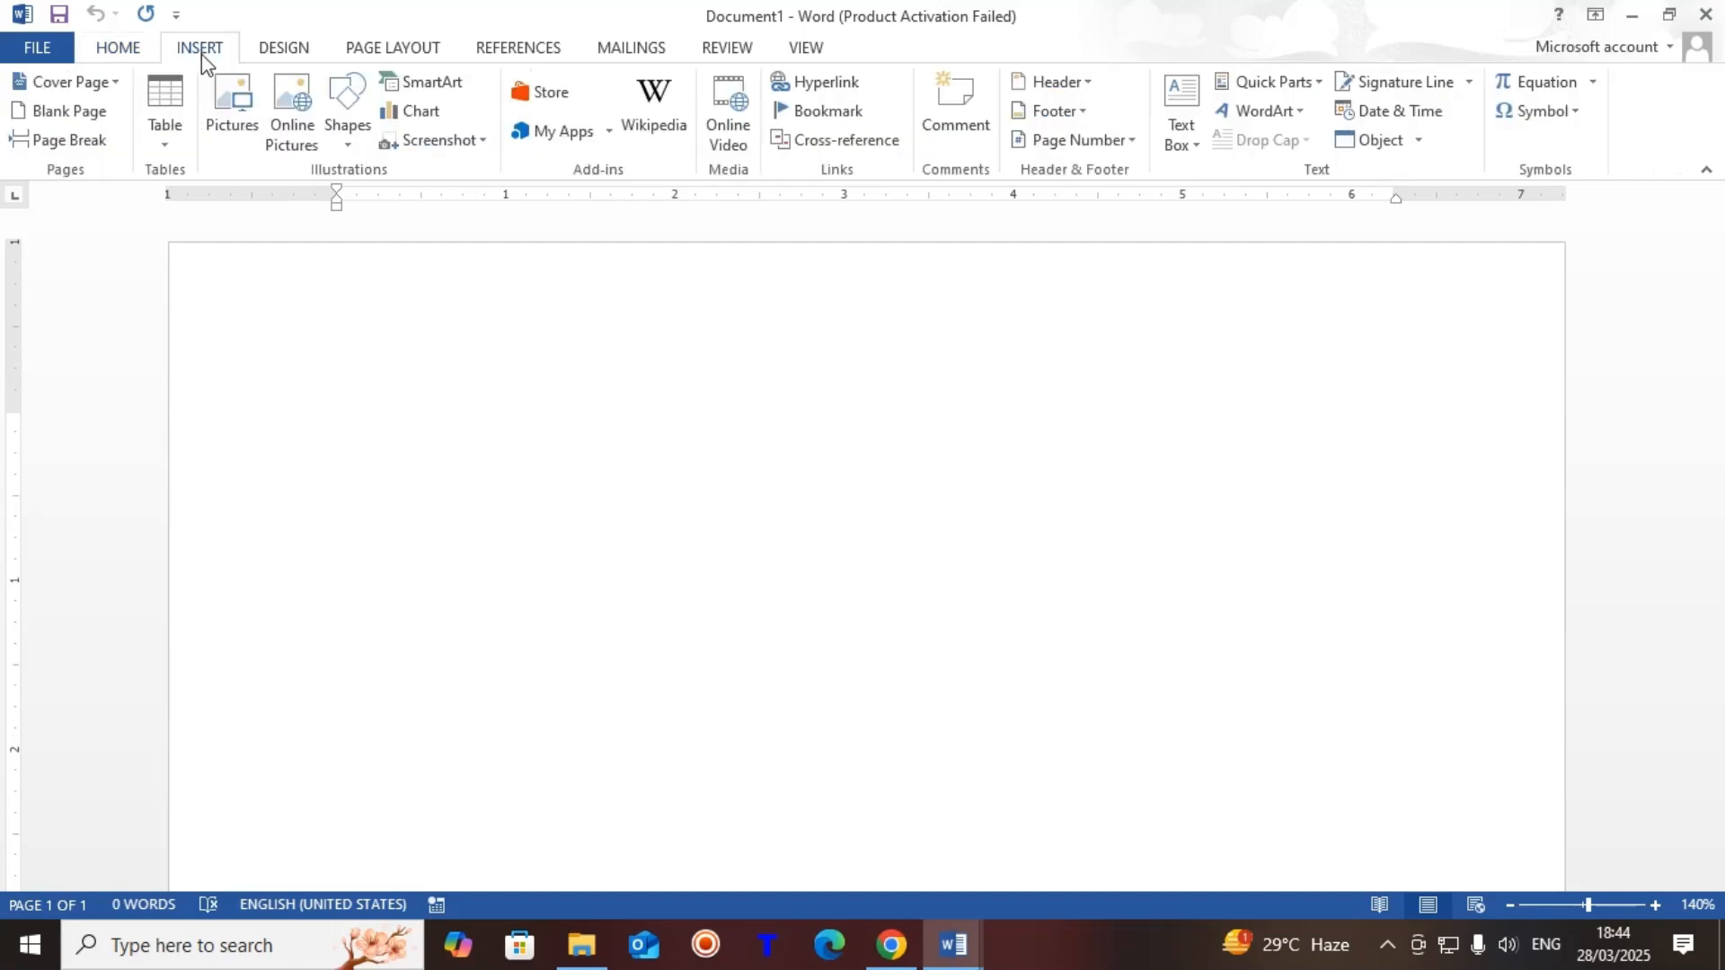
click(822, 85)
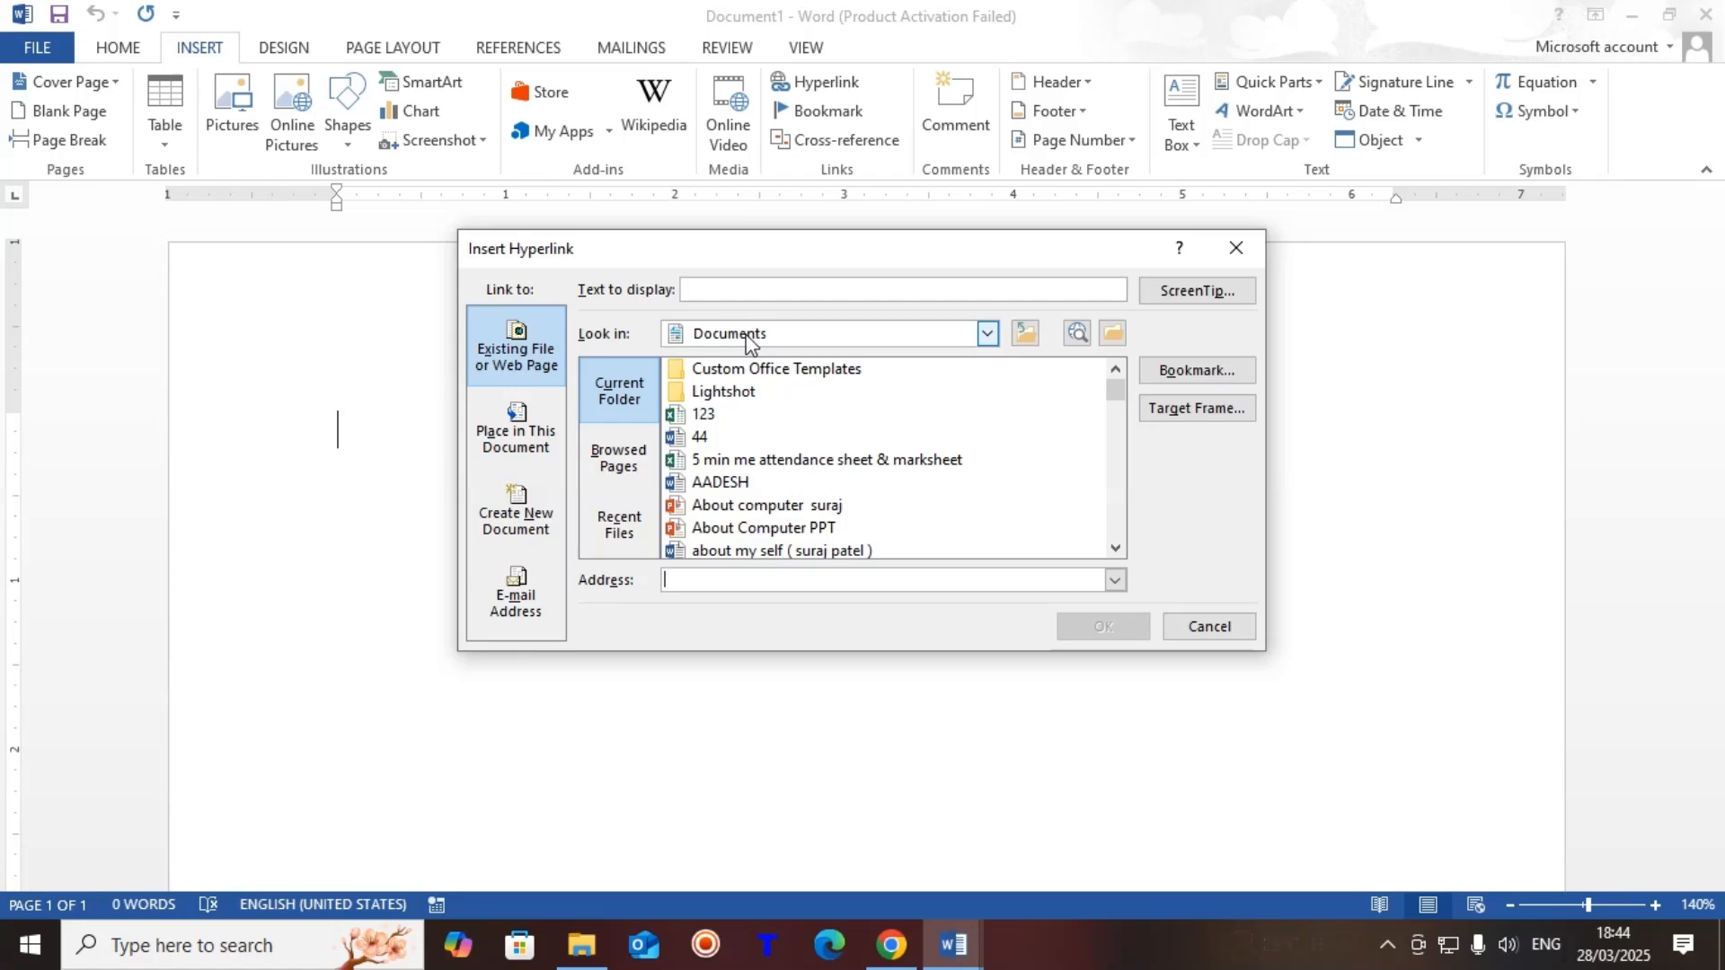
click(737, 485)
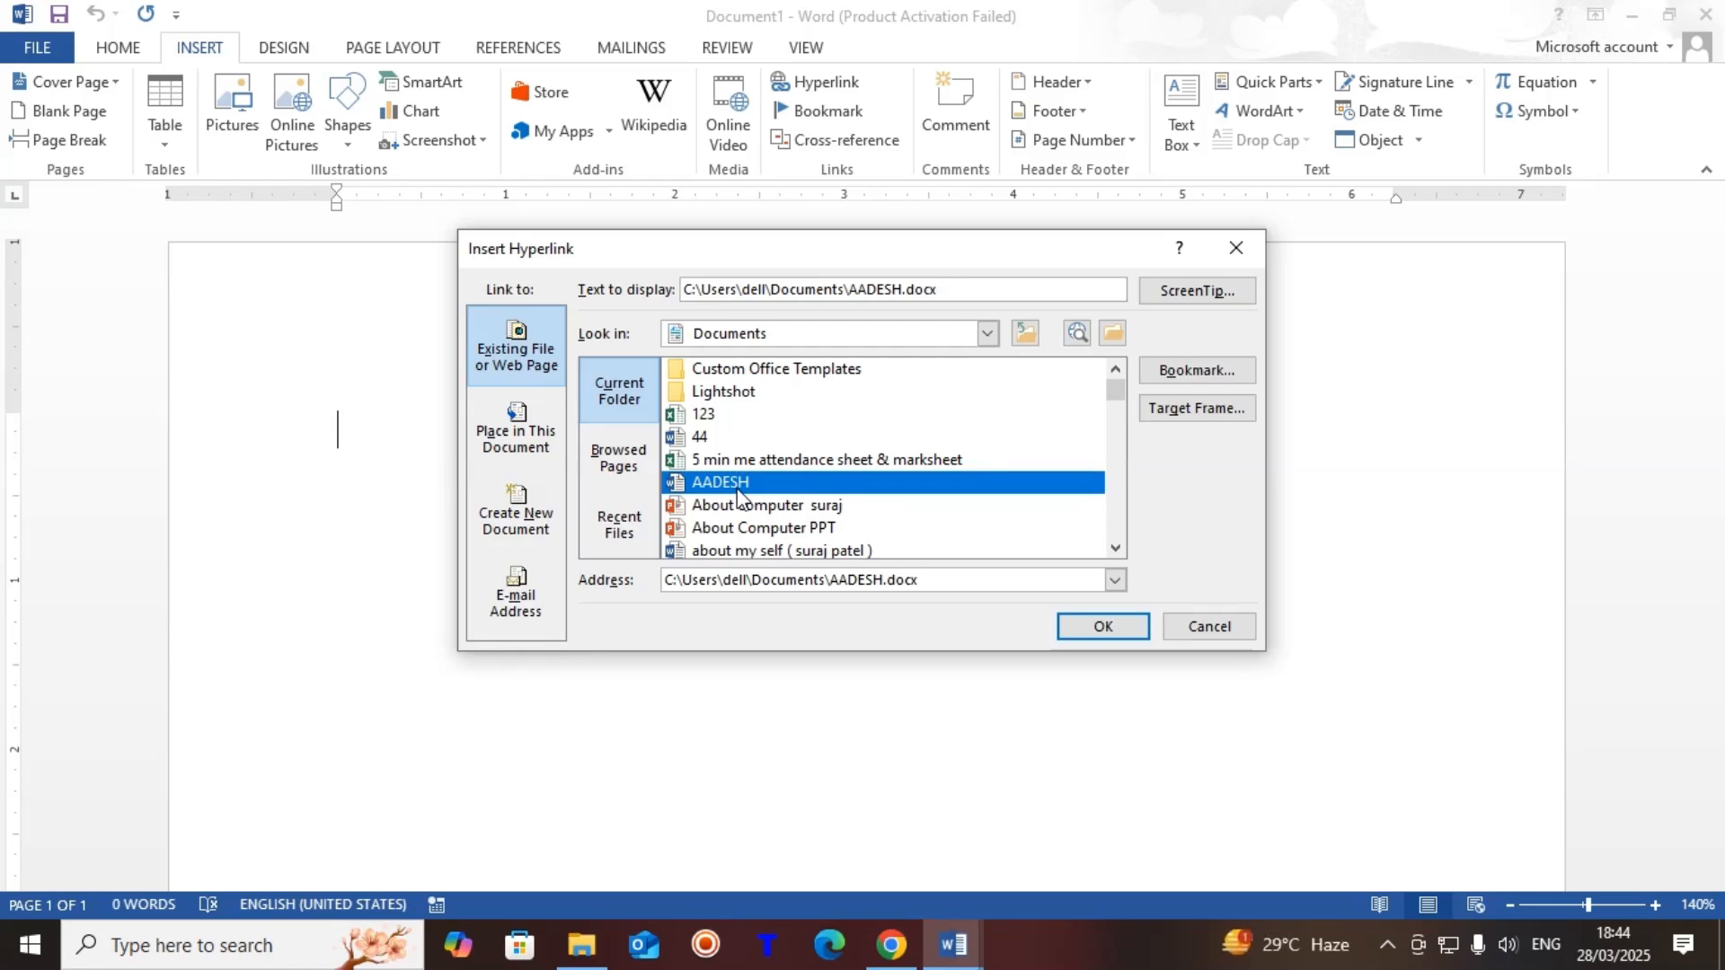
text(ant)
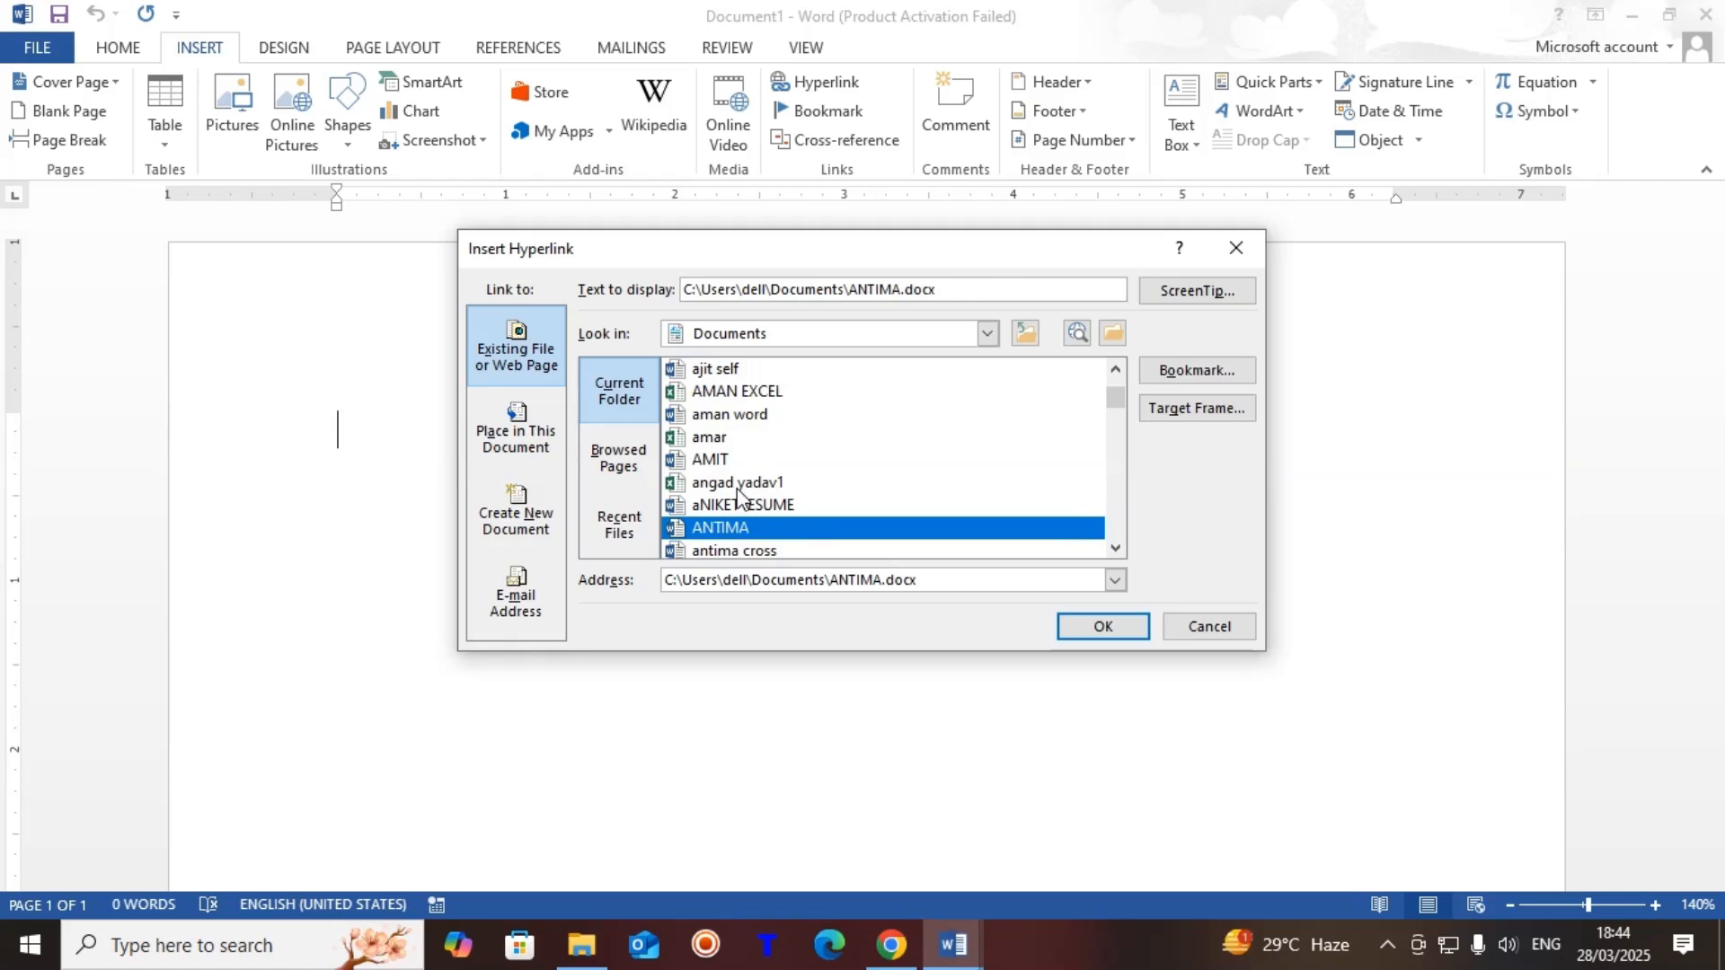
key(Down)
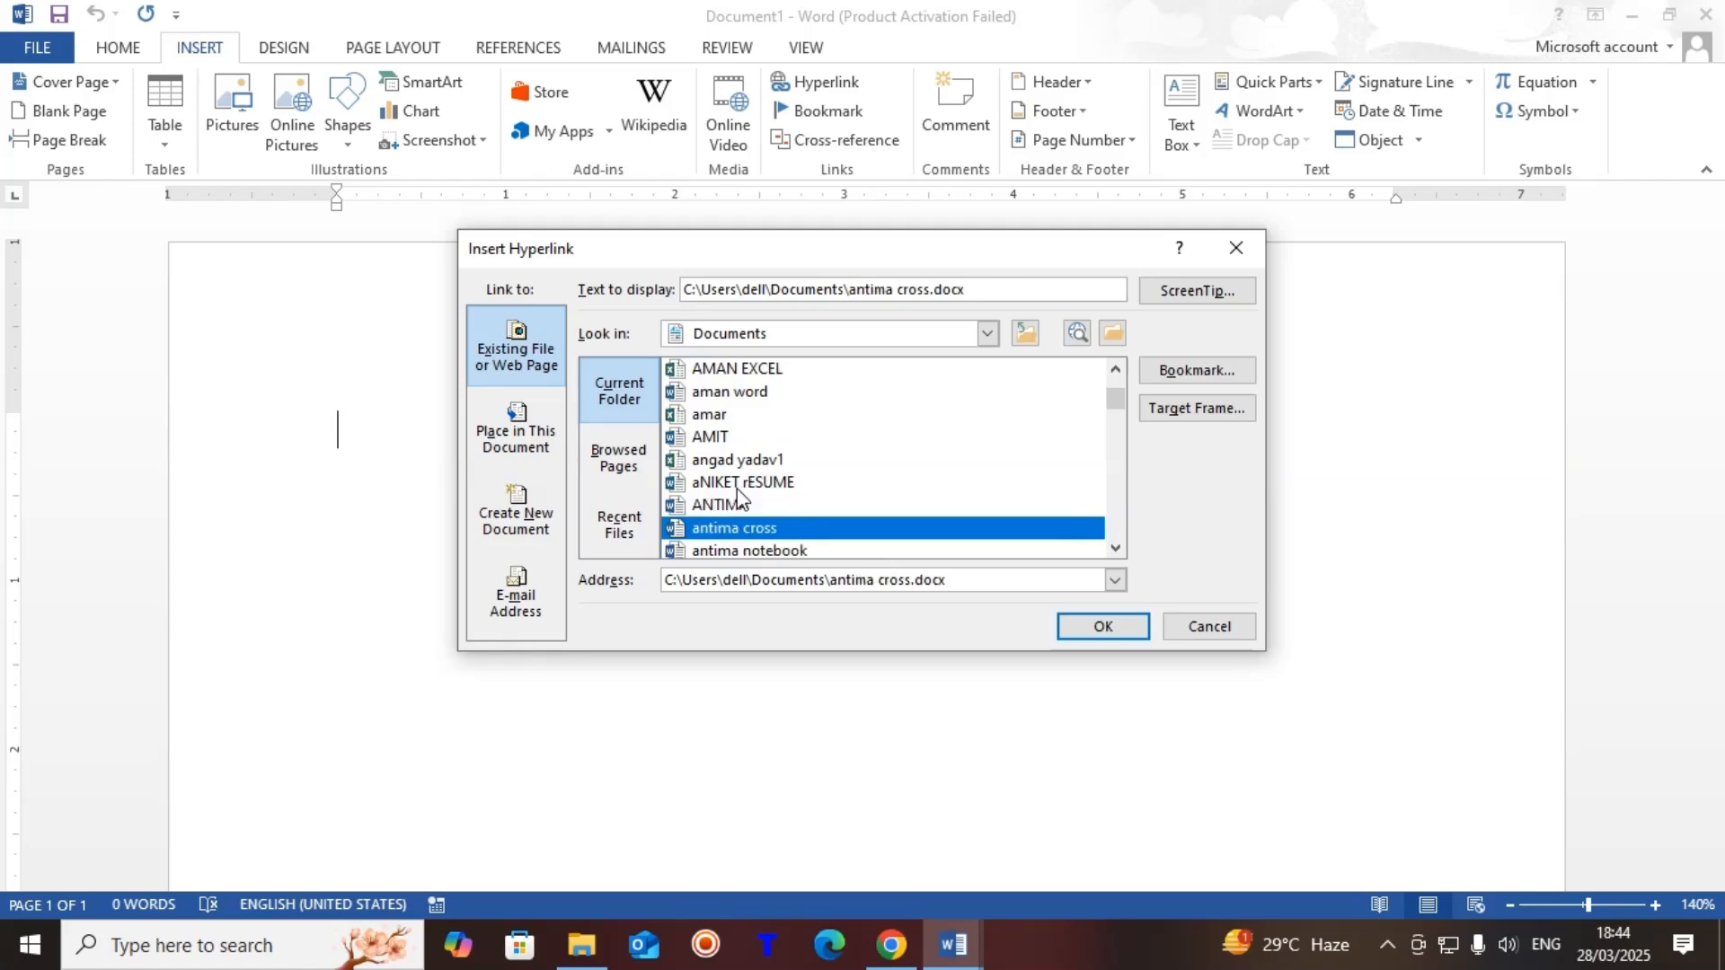
key(Down)
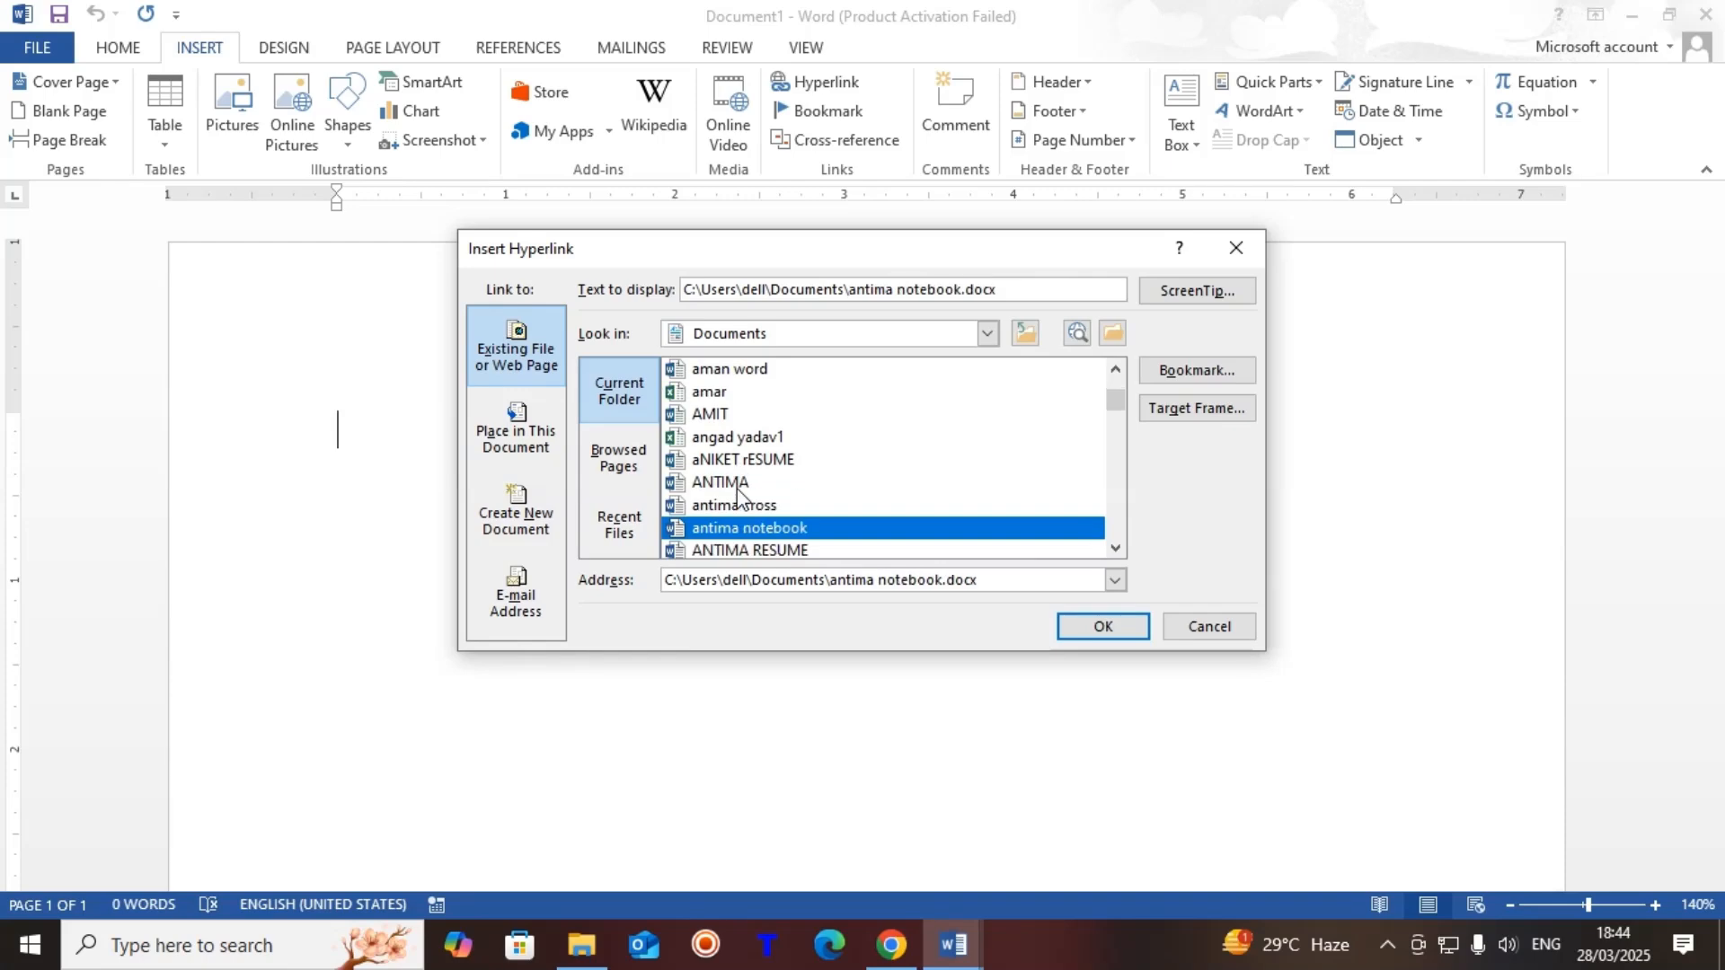
click(1131, 633)
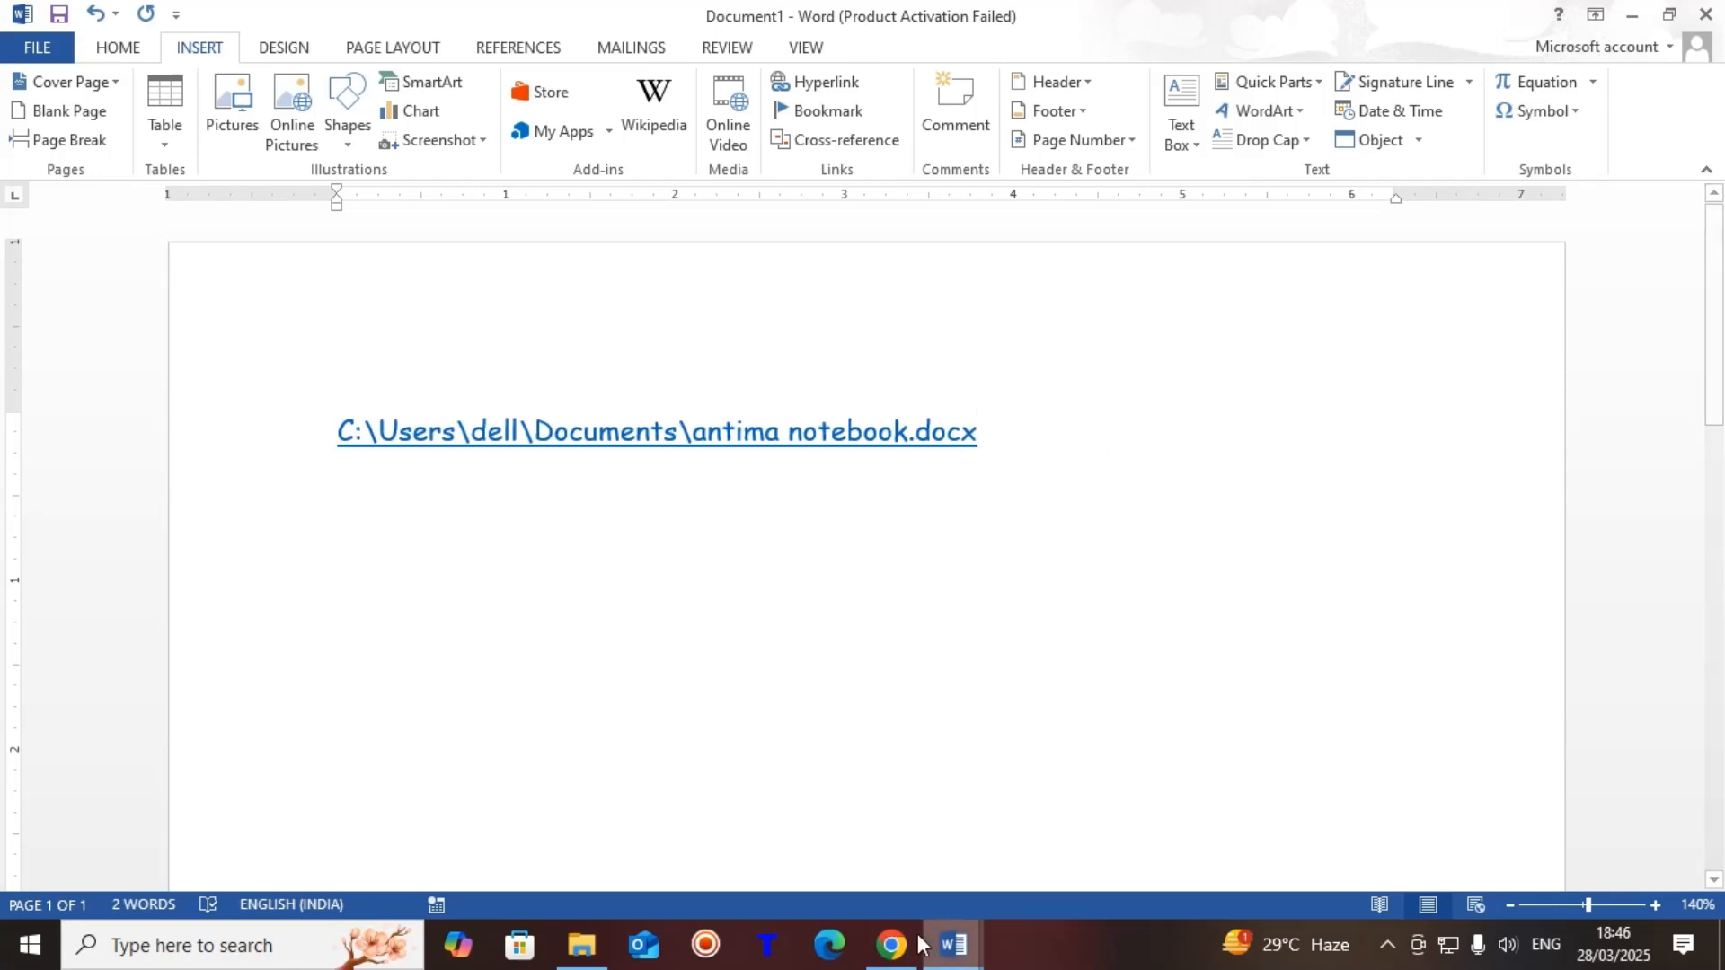
Step: Switch to File Explorer, examine the computer's drives under This PC, and close the window
click(581, 948)
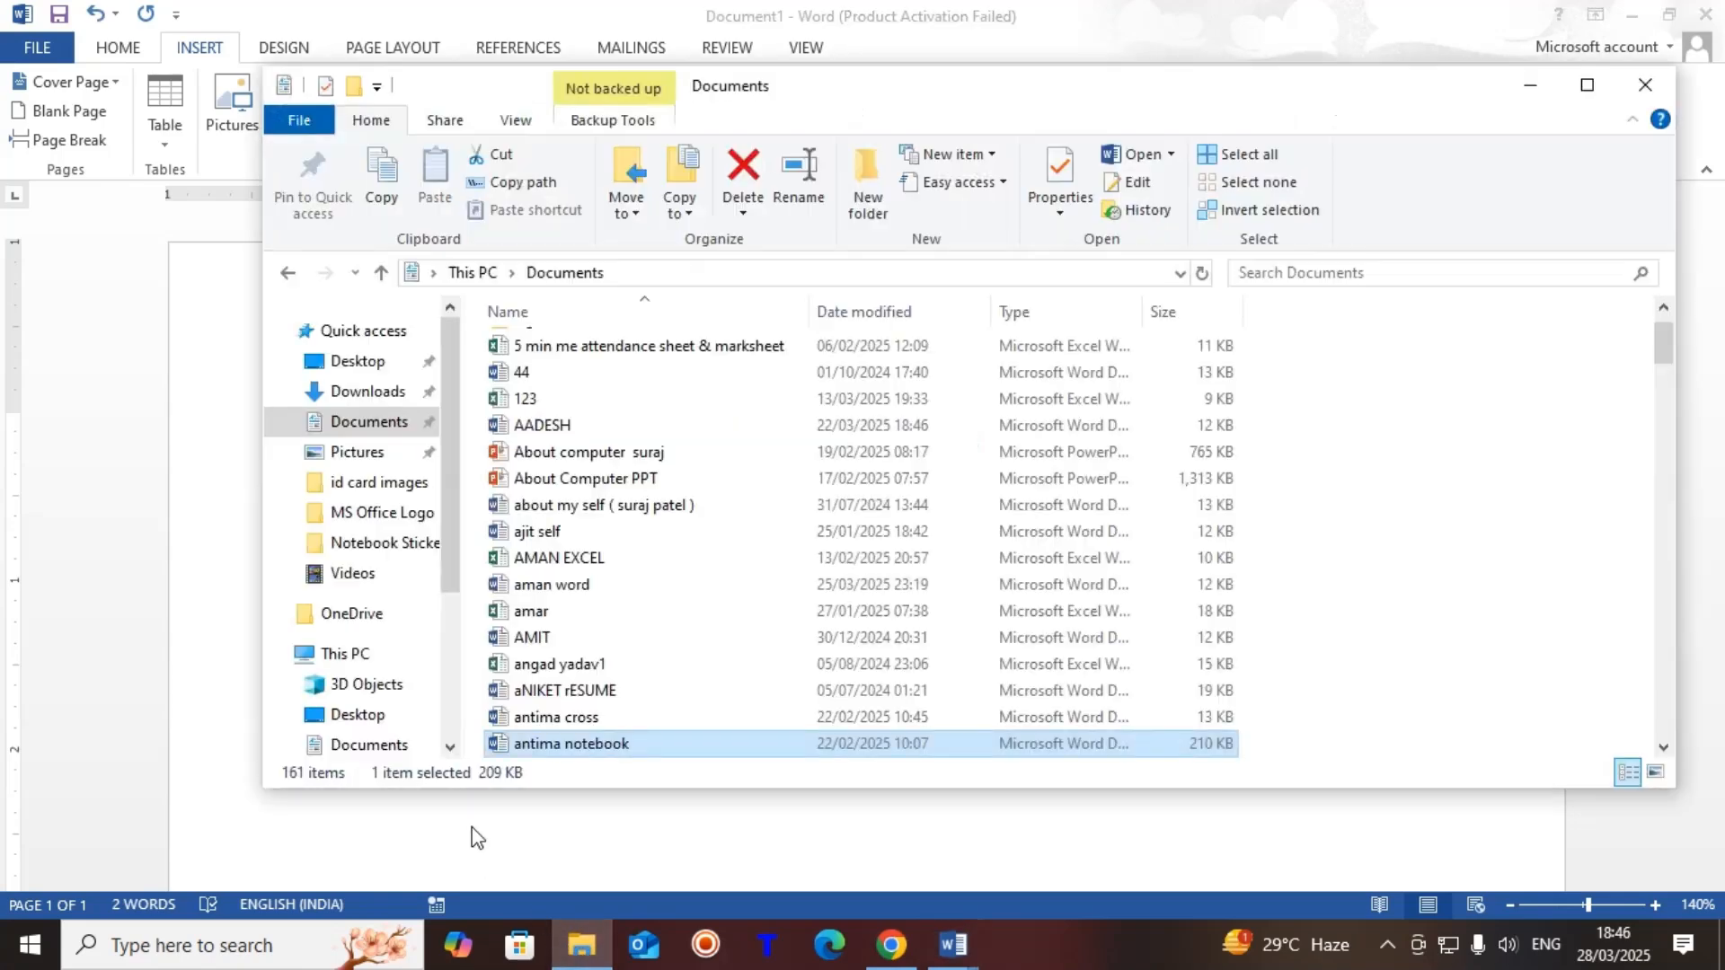
click(358, 666)
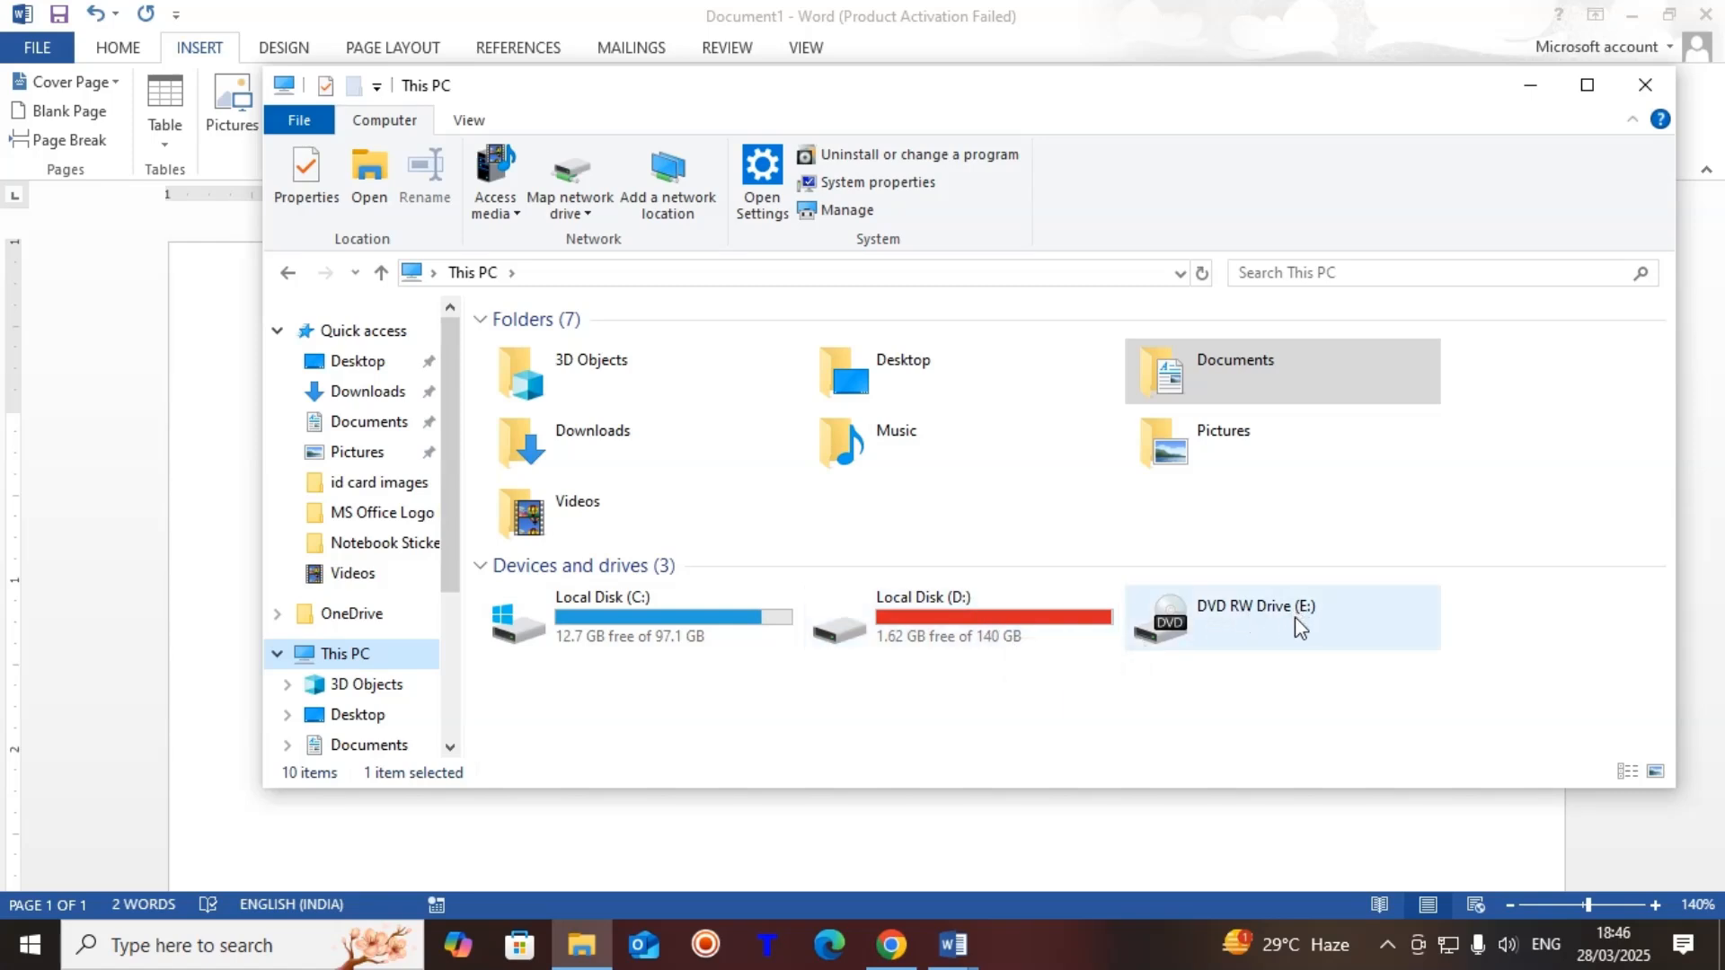
mouse_move(940, 620)
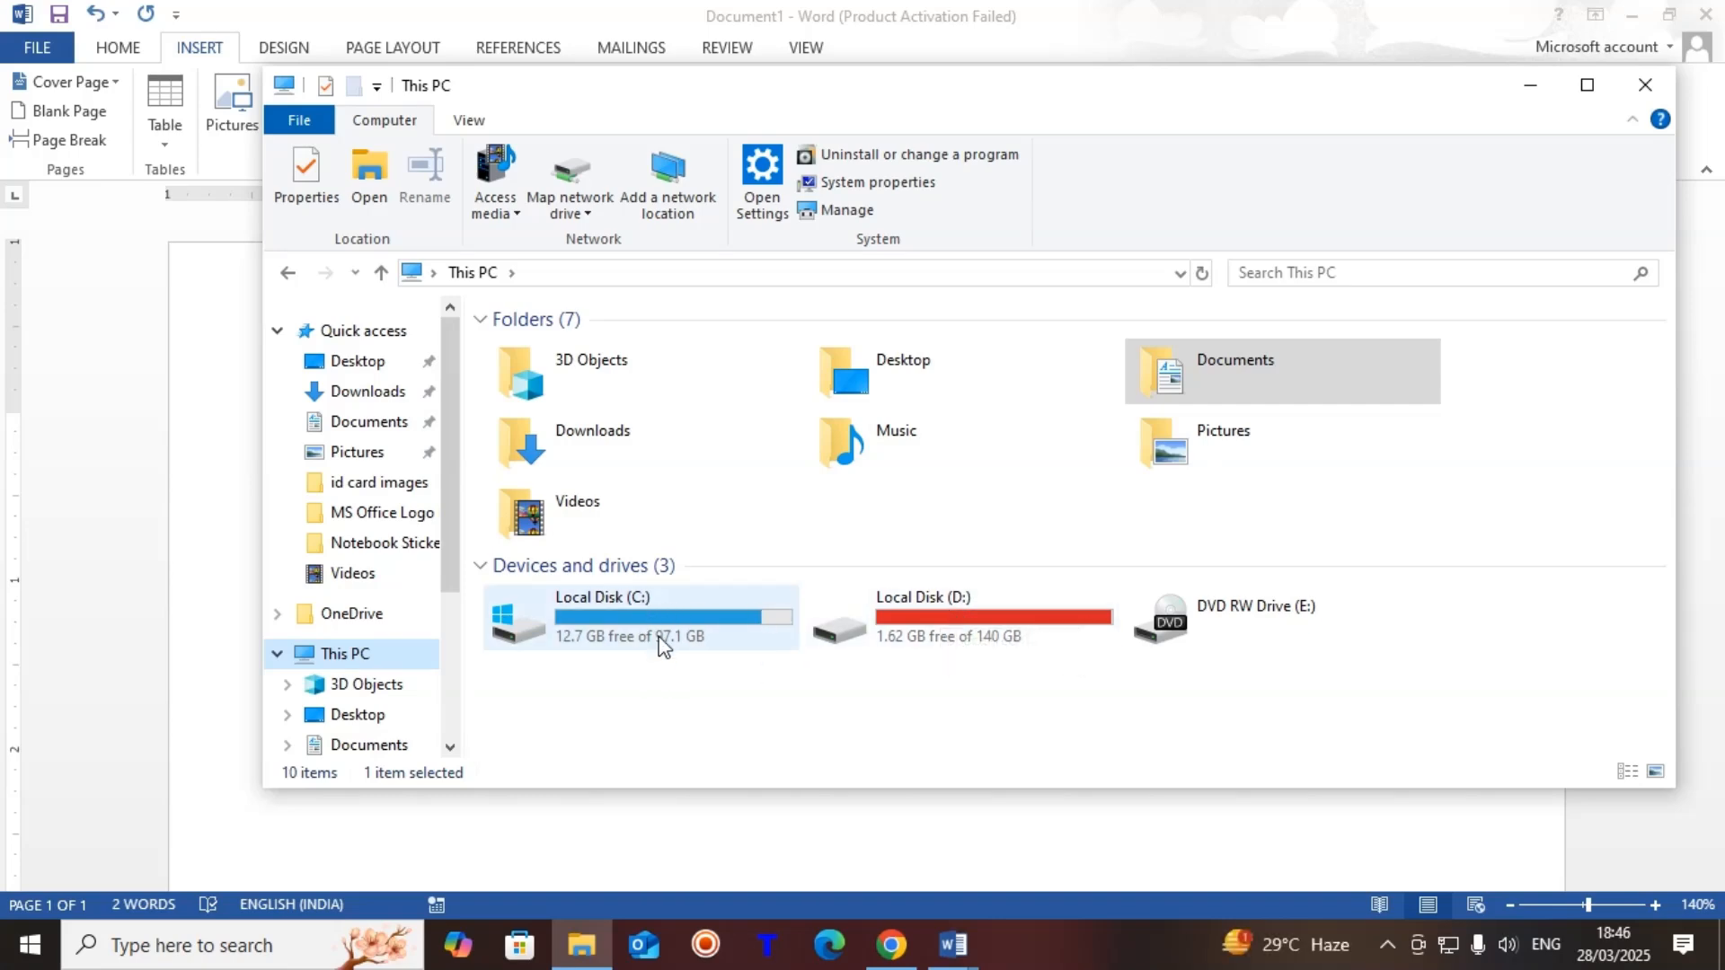
mouse_move(661, 641)
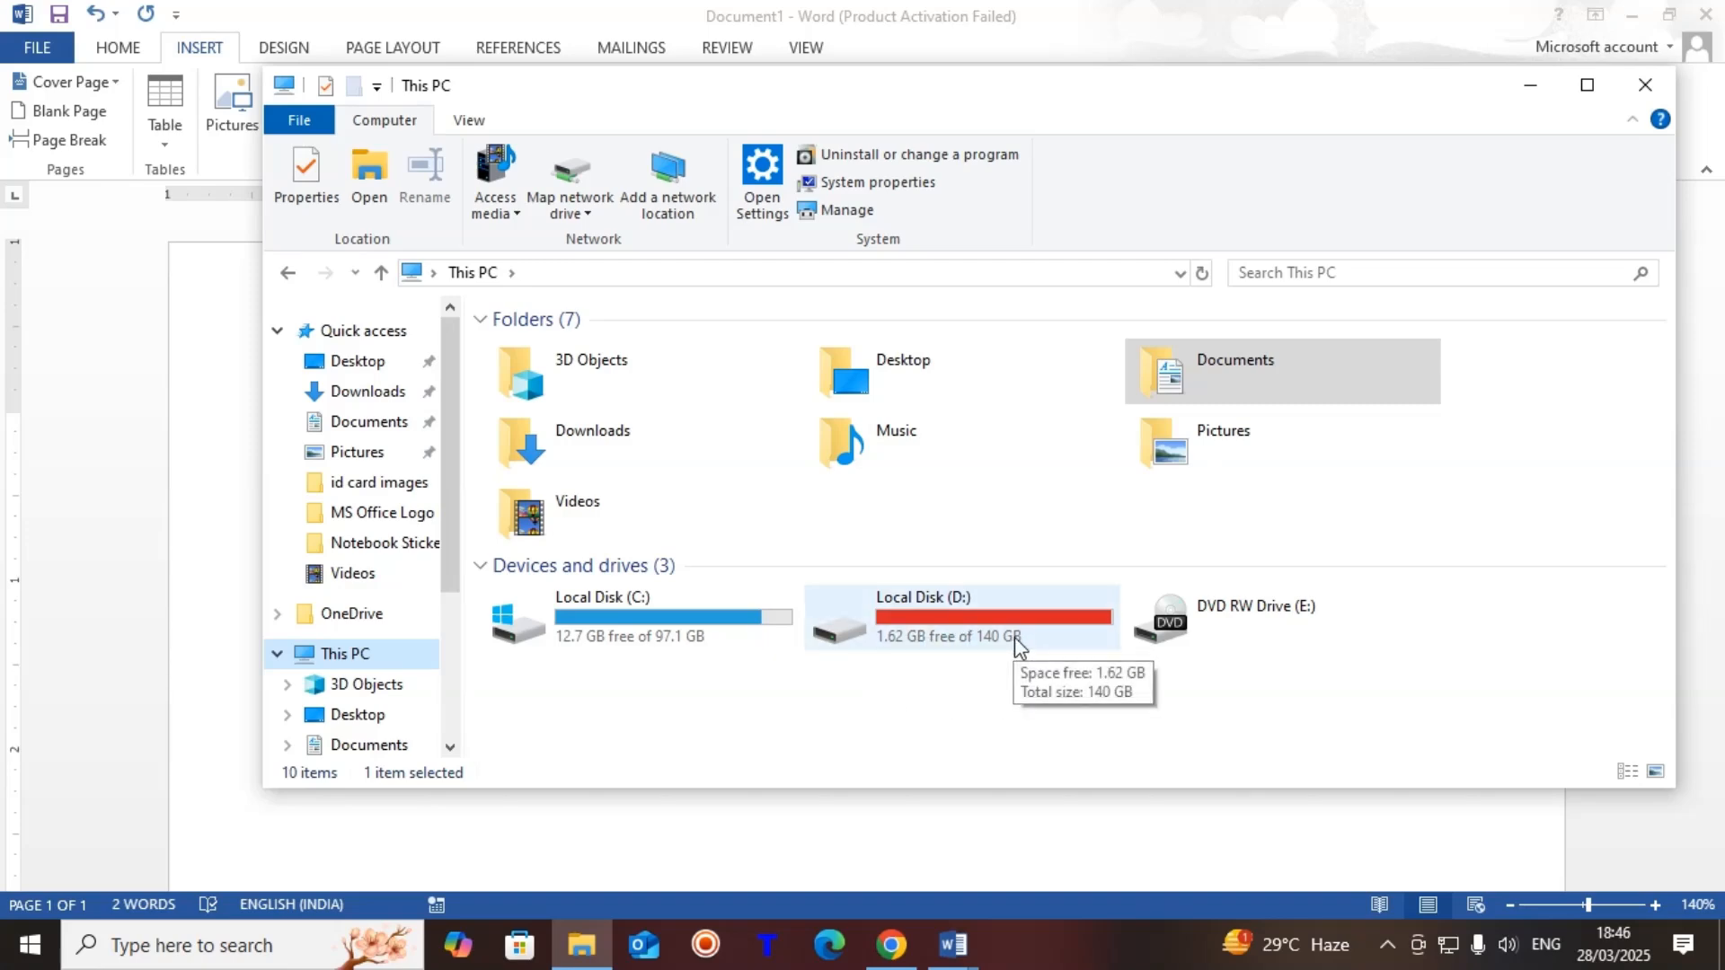
click(1644, 86)
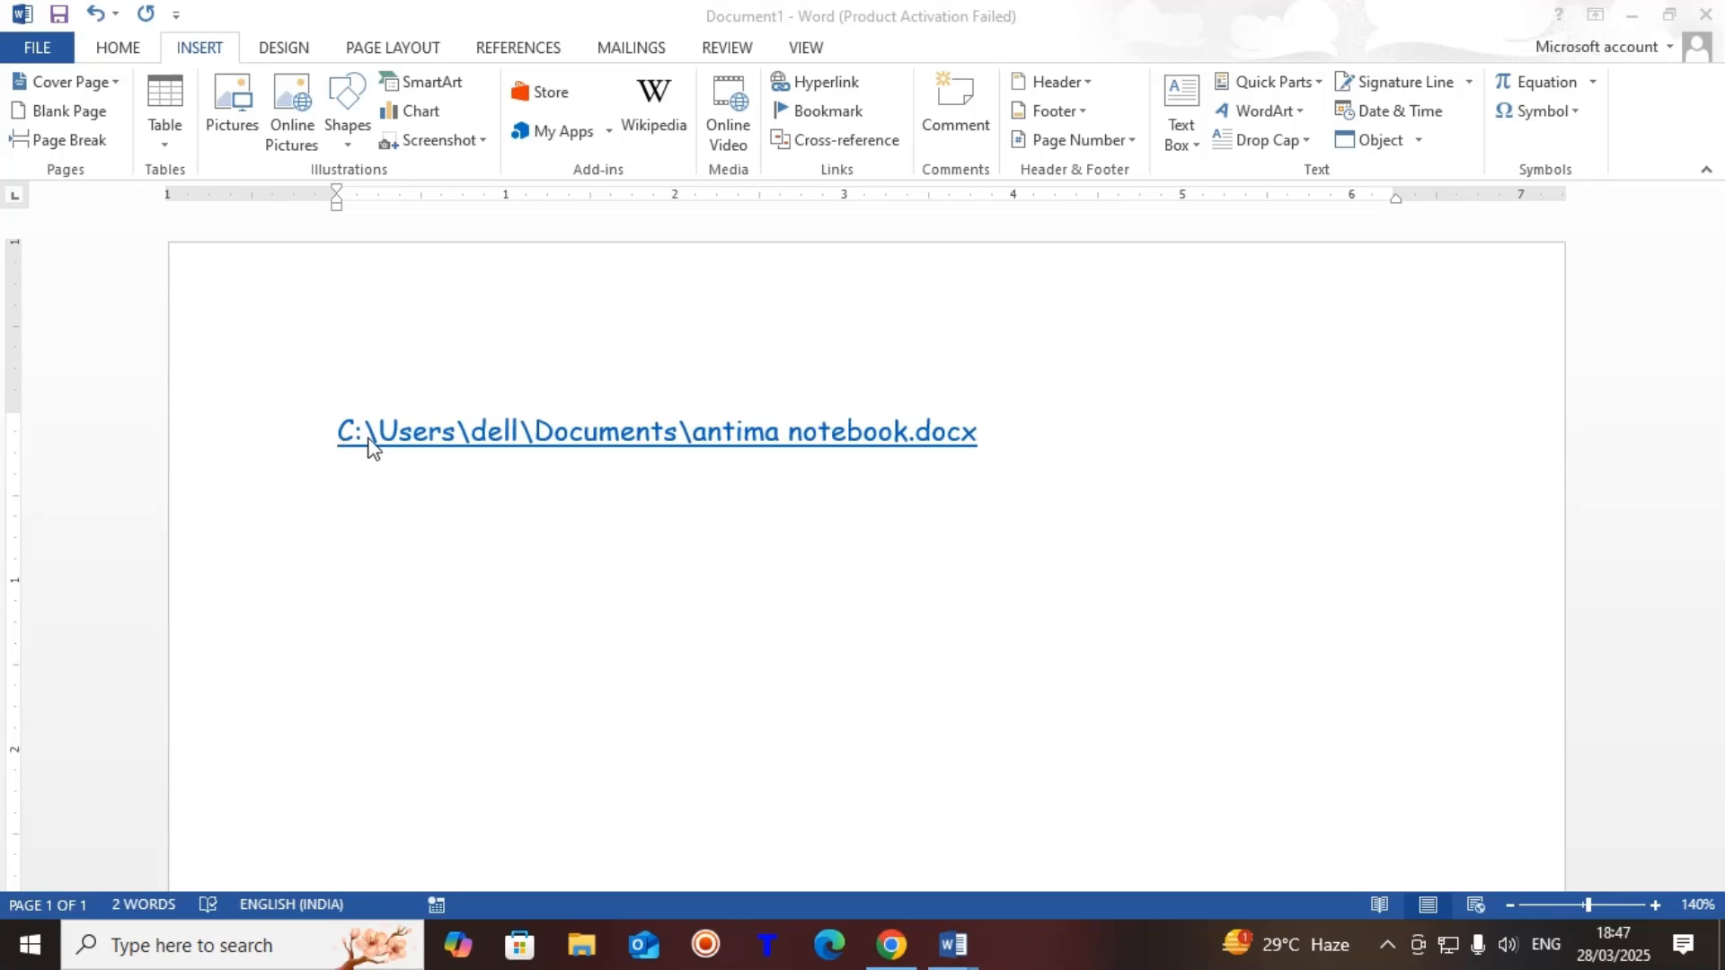
Step: Trace the hyperlink's path in File Explorer from Local Disk (C:) into the Users folder, comparing it with the link text
click(580, 948)
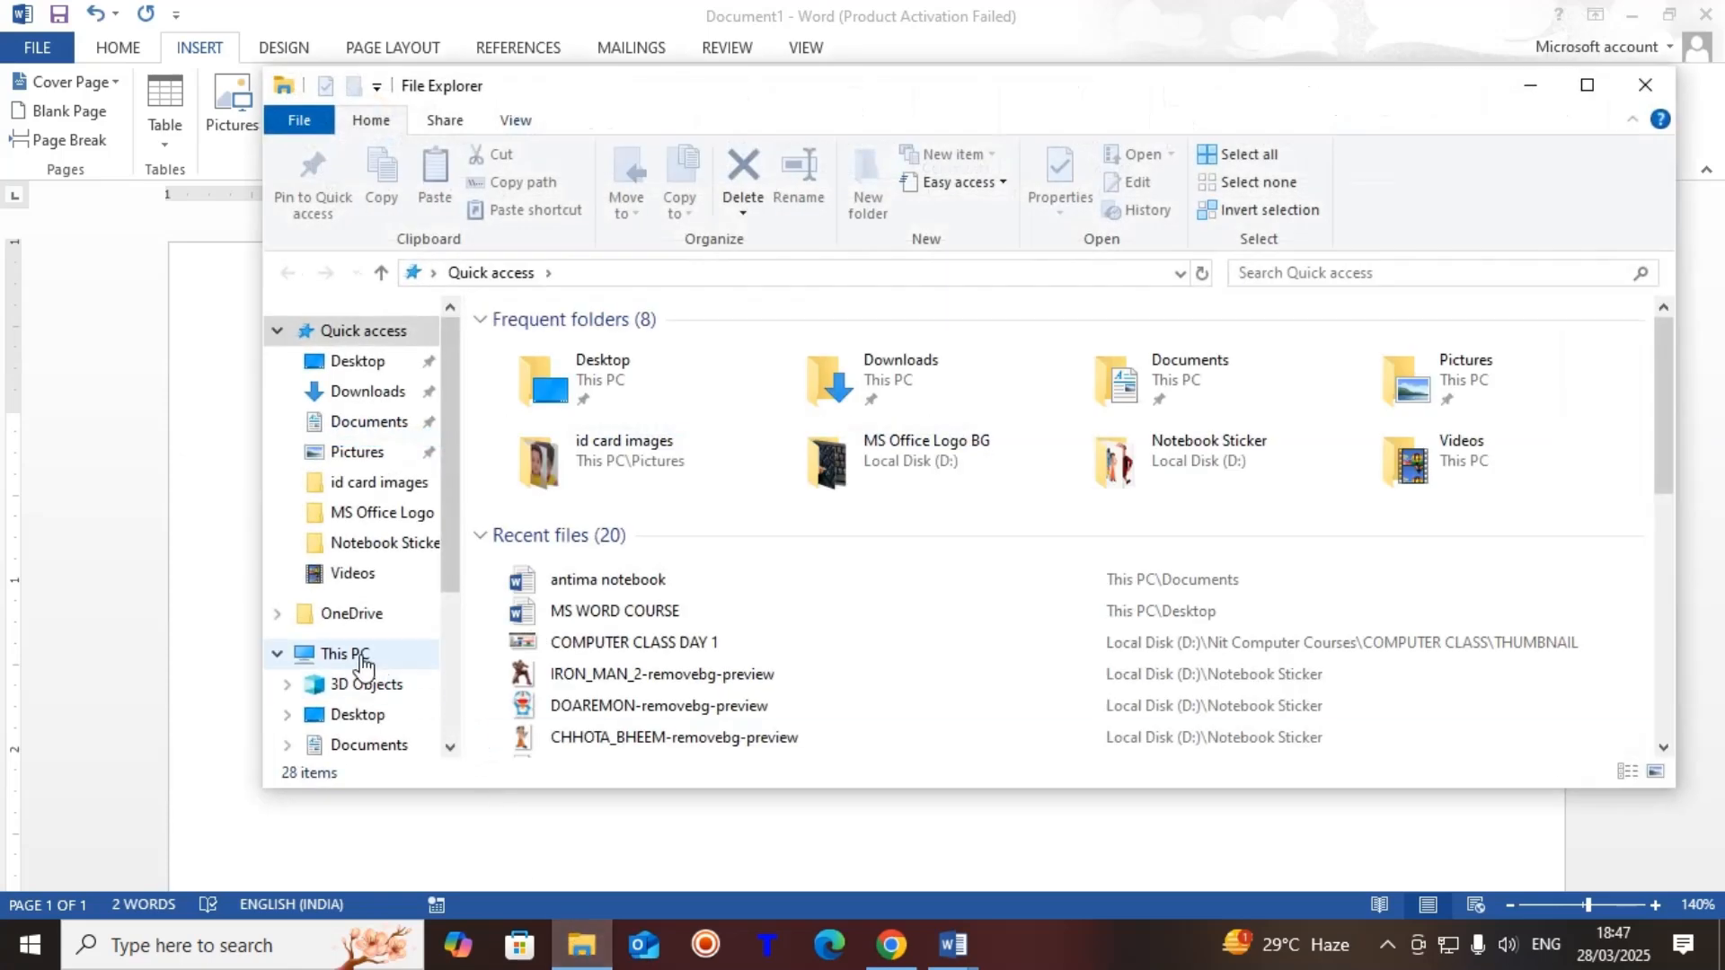
click(358, 654)
double_click(634, 620)
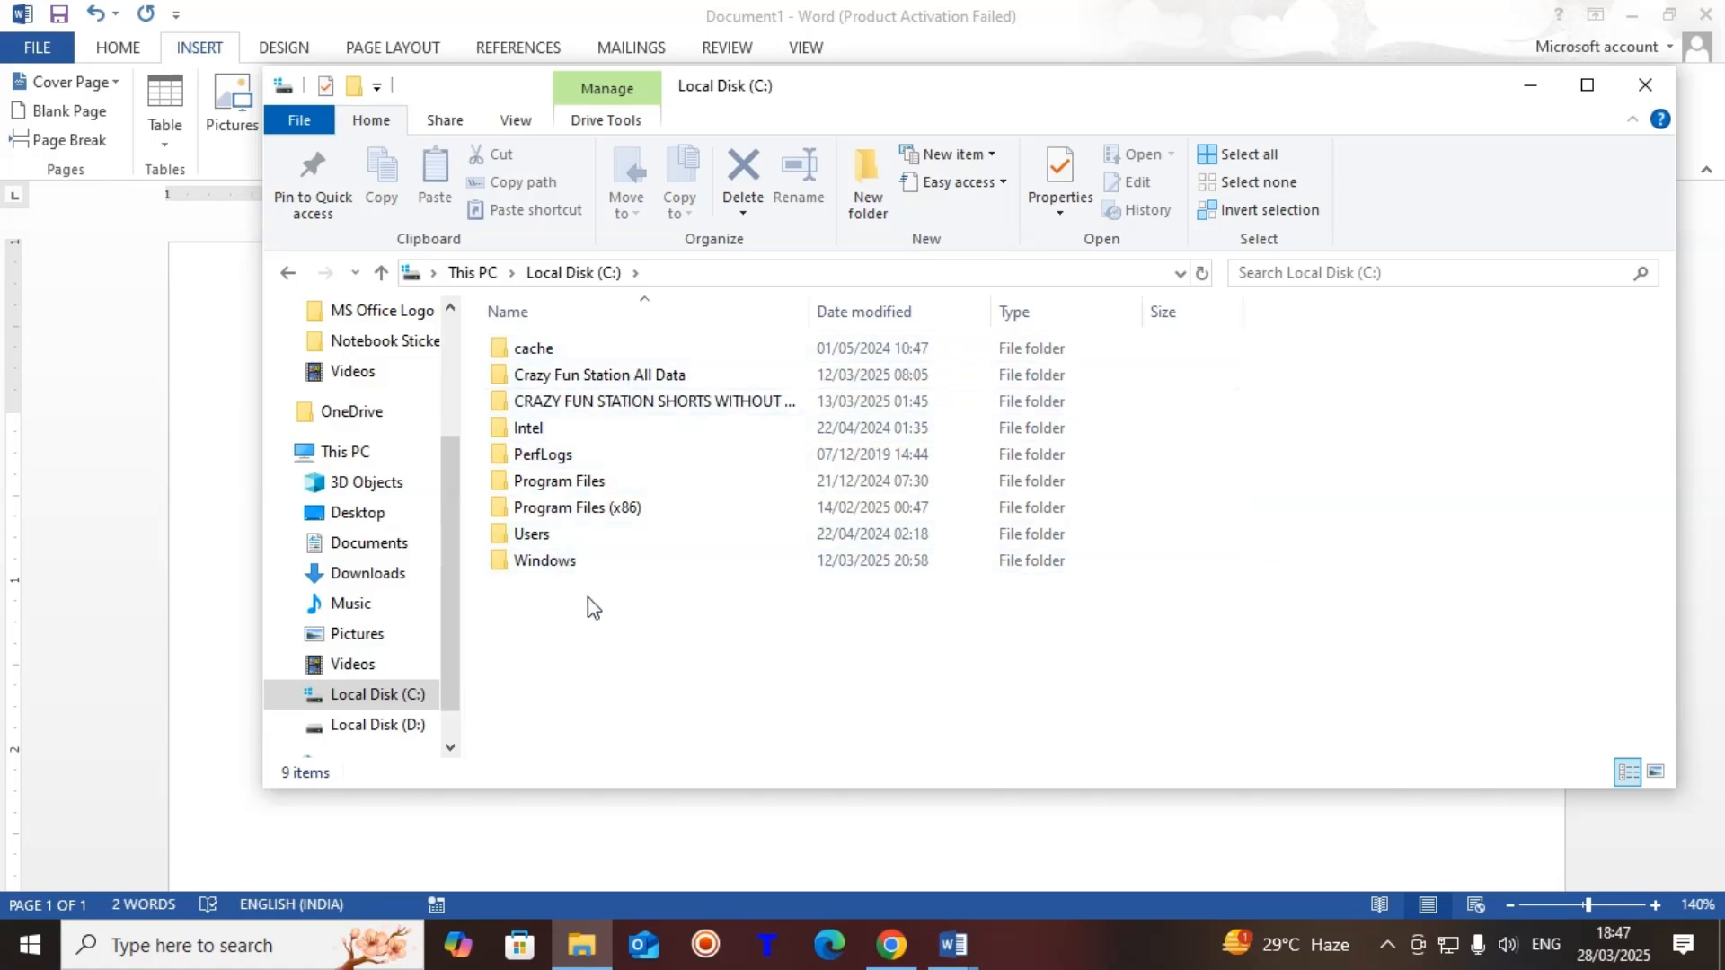
click(930, 832)
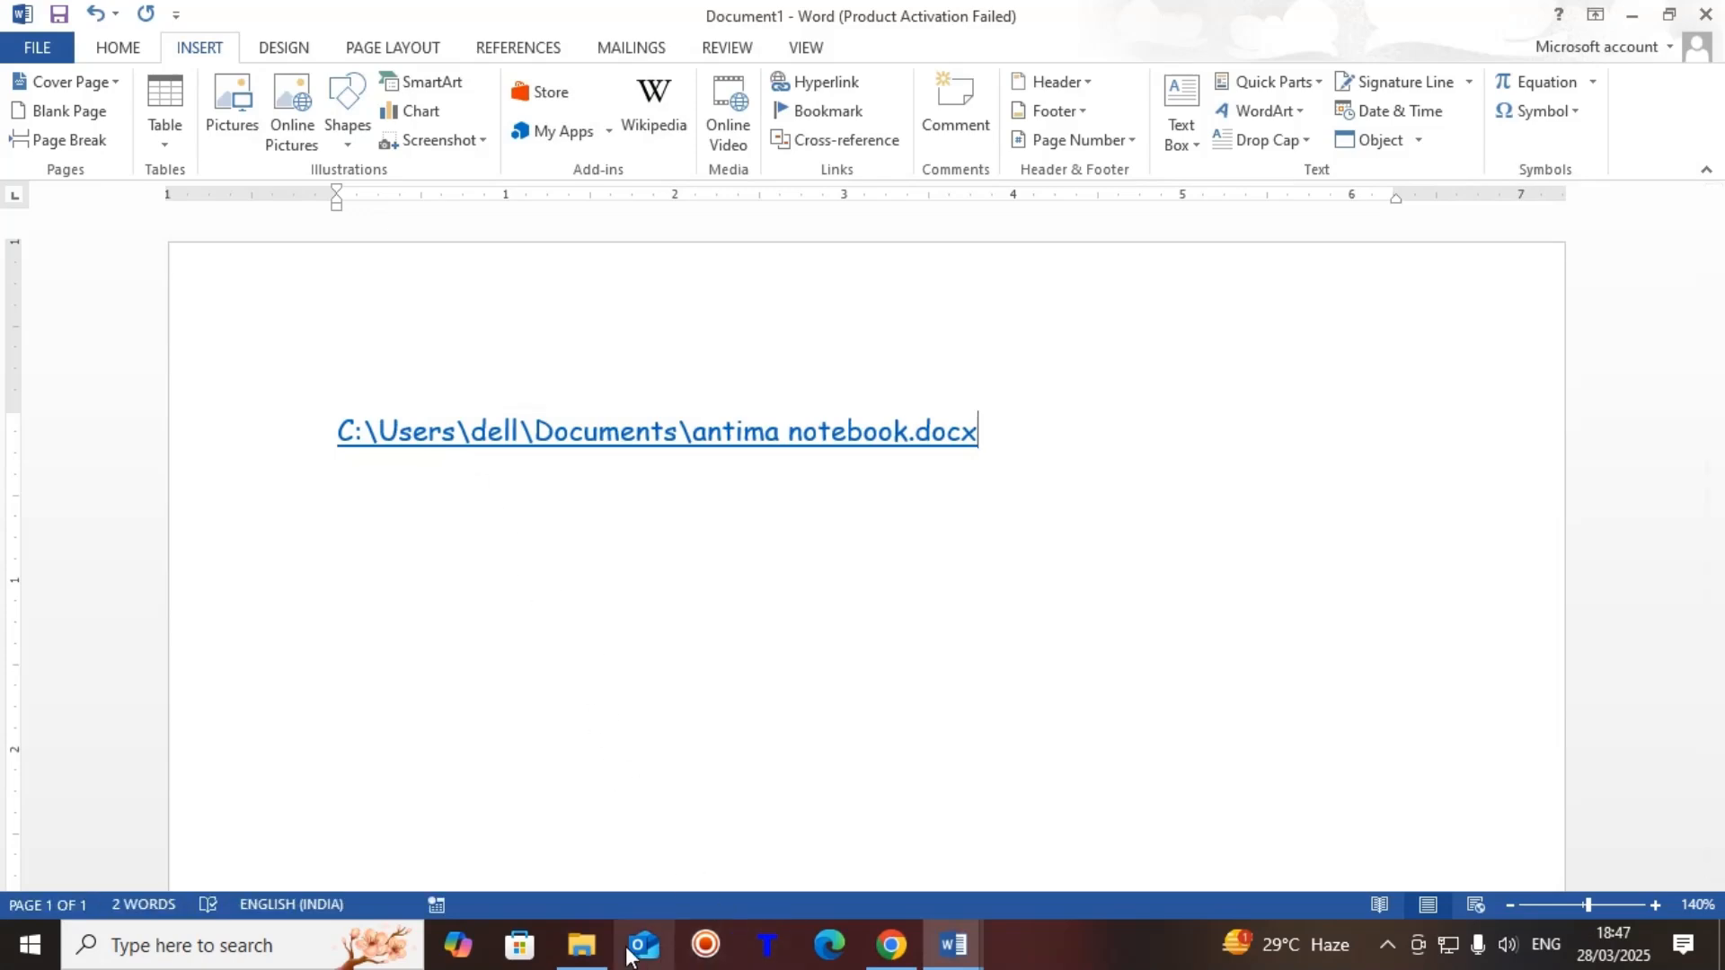
click(582, 943)
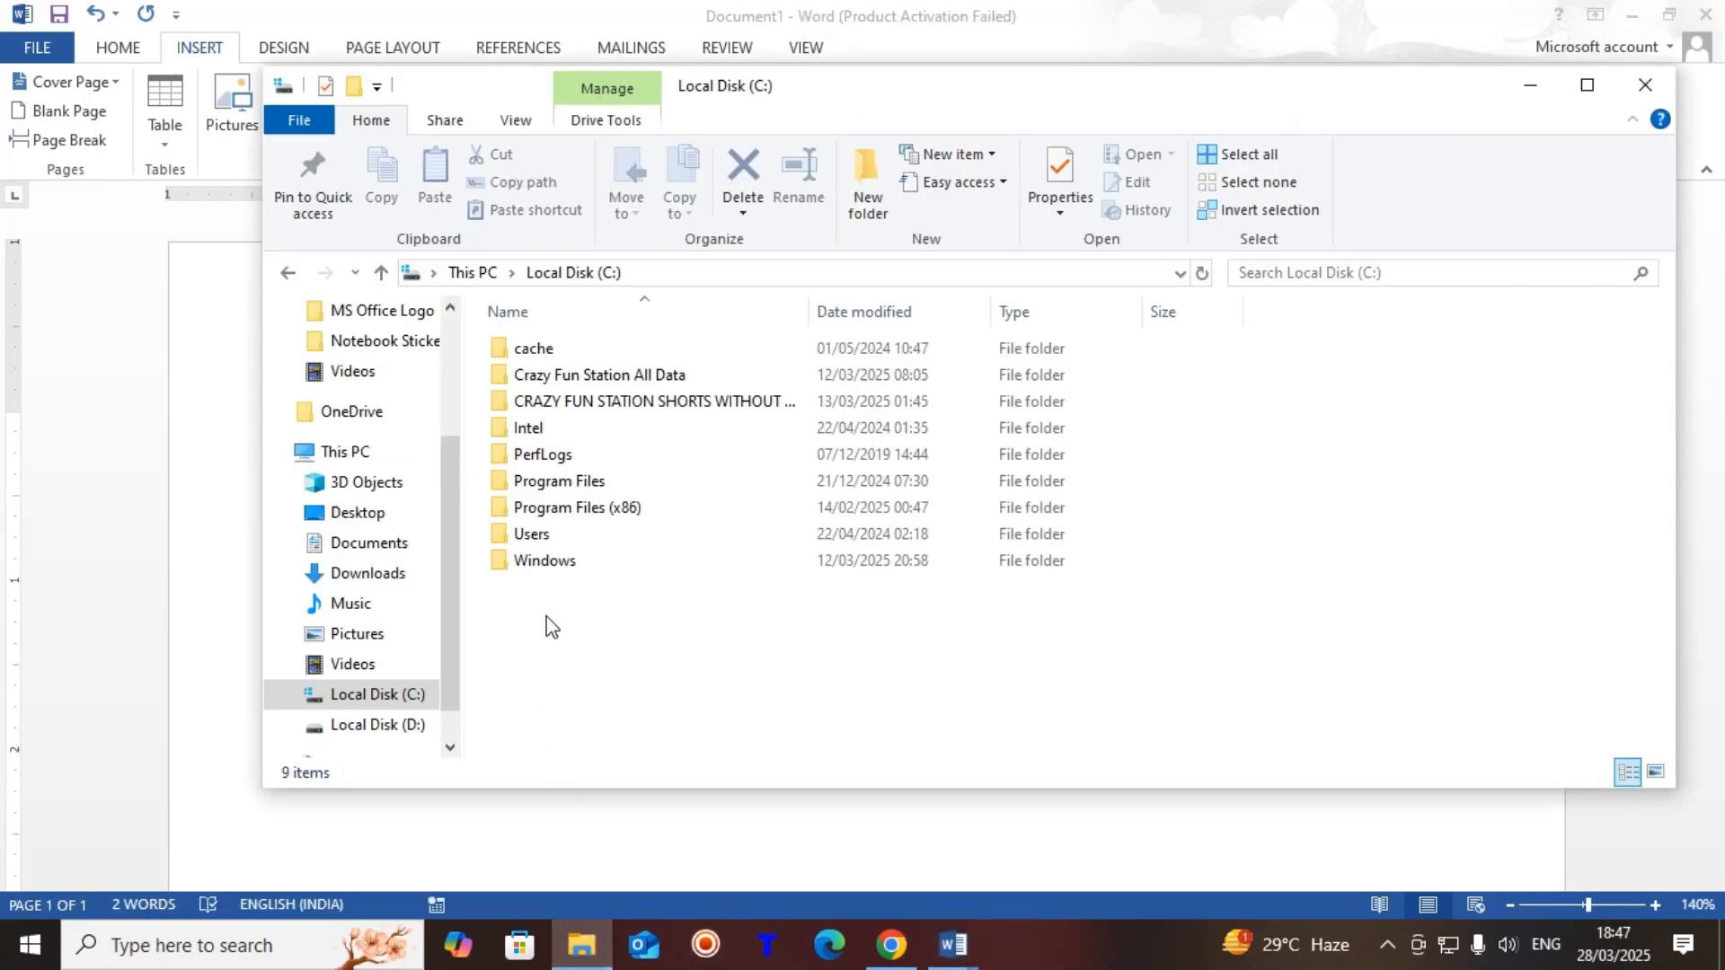
double_click(537, 535)
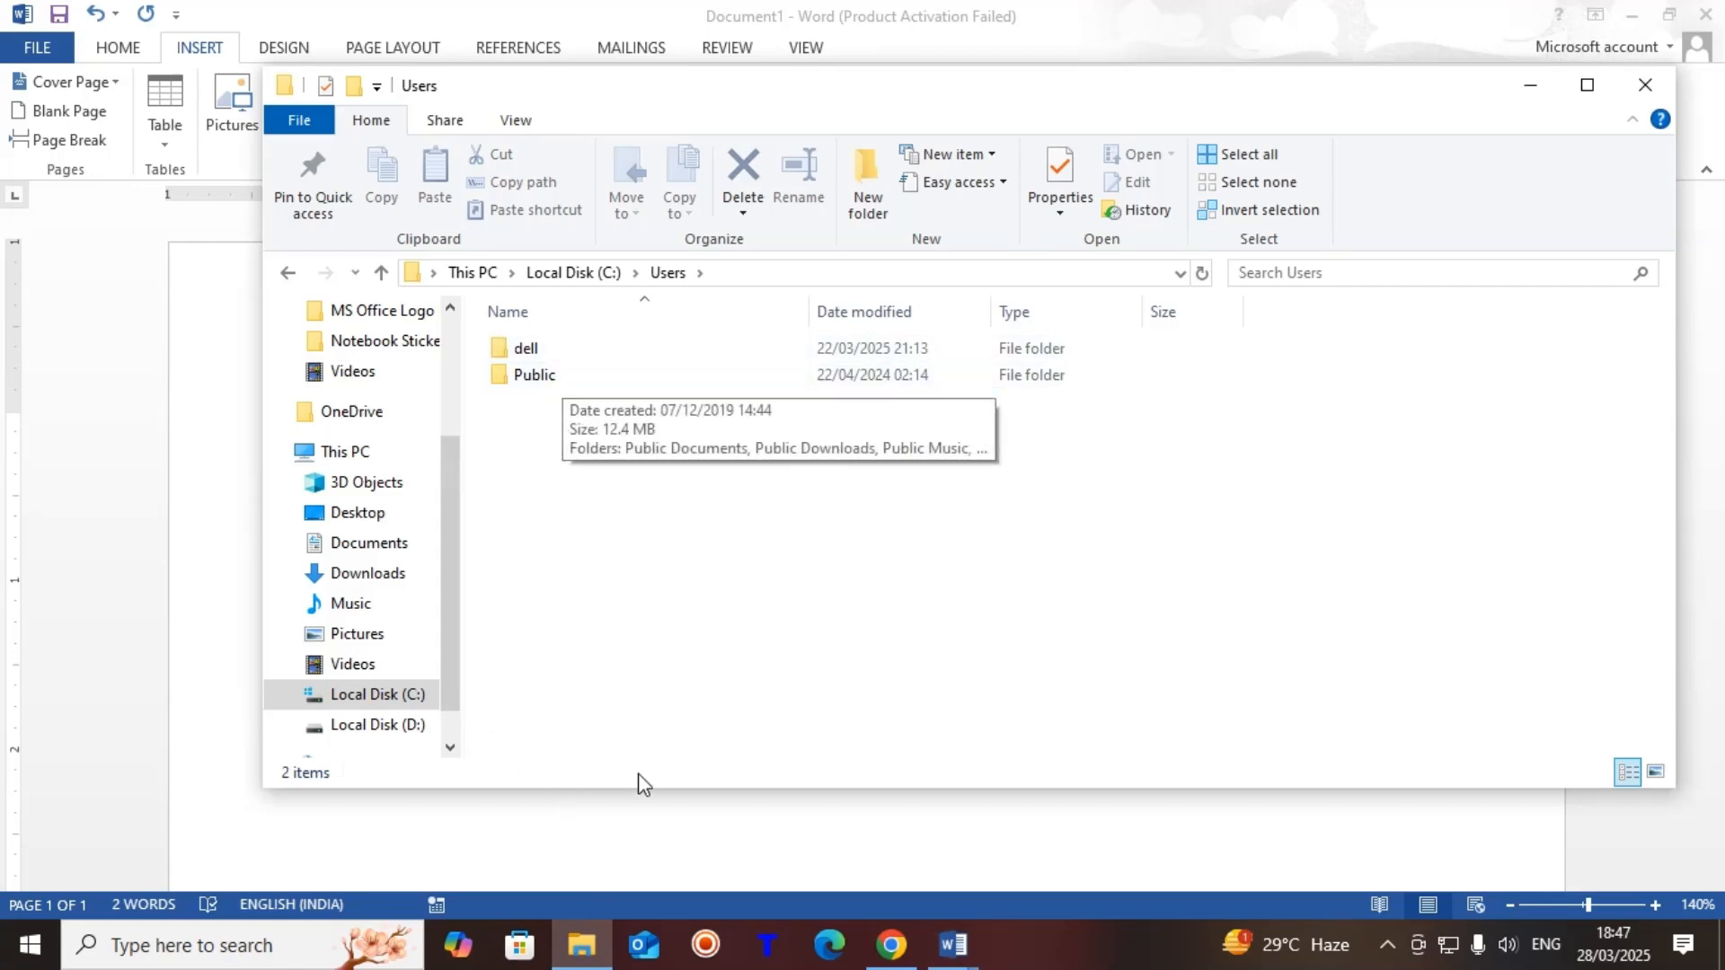
click(655, 836)
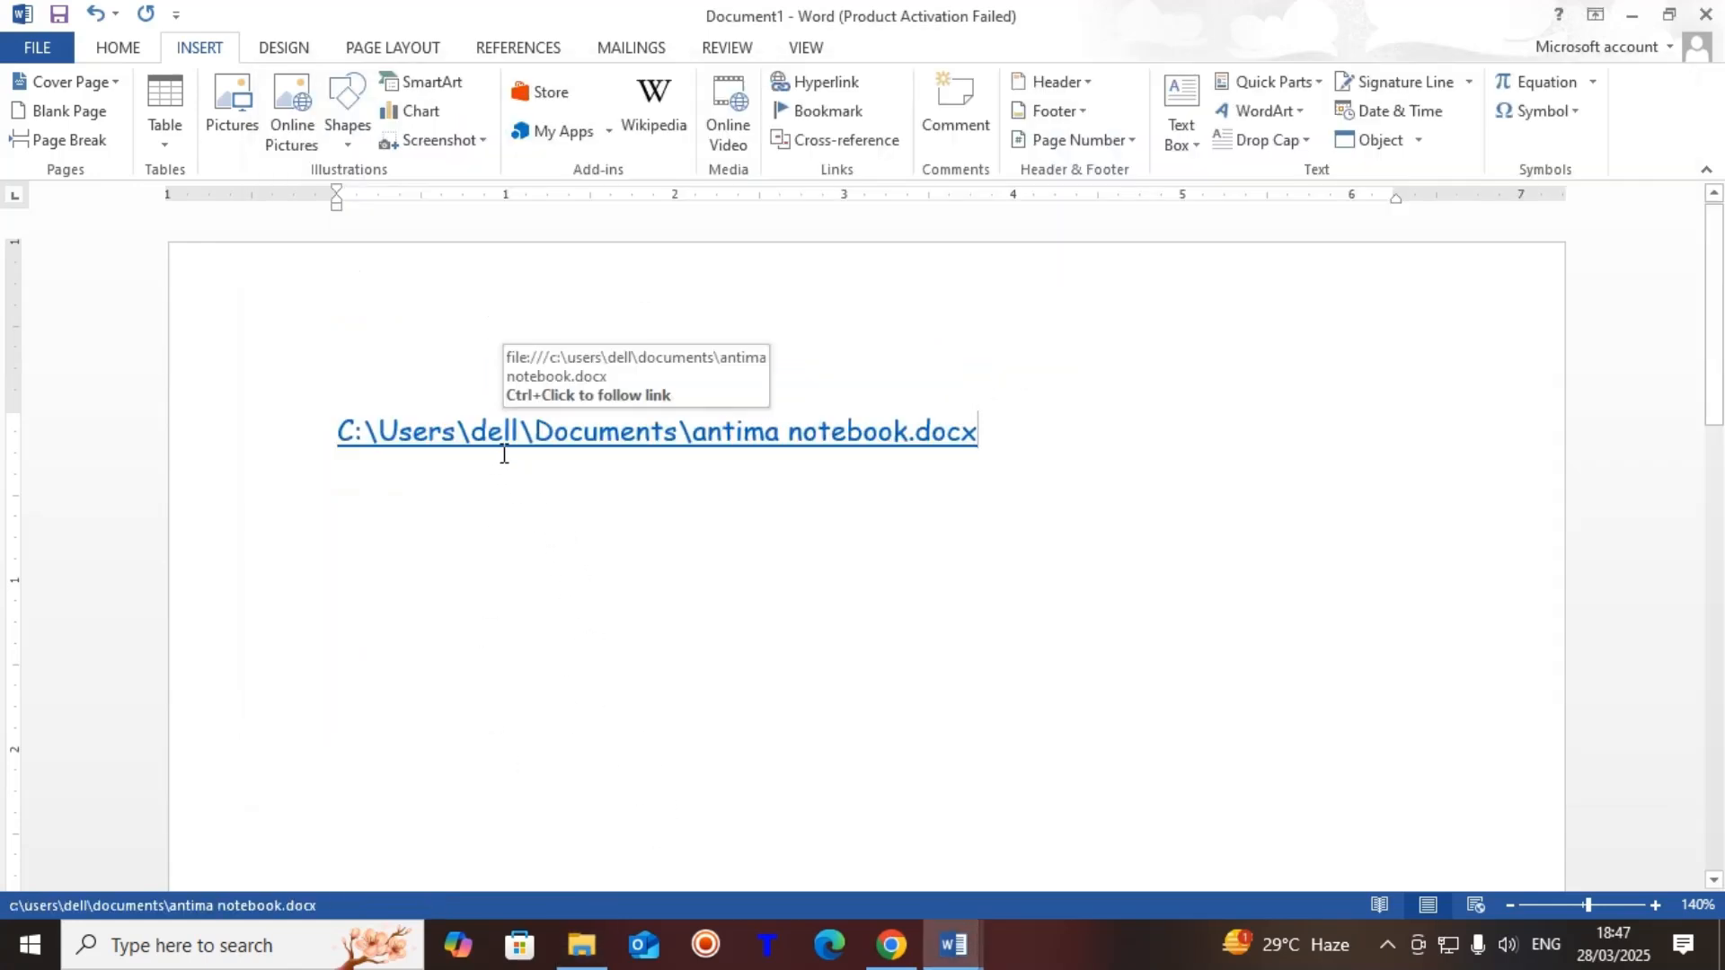
Step: Continue along the link's path in File Explorer through the "dell" folder to Documents, checking the link text in between
click(591, 947)
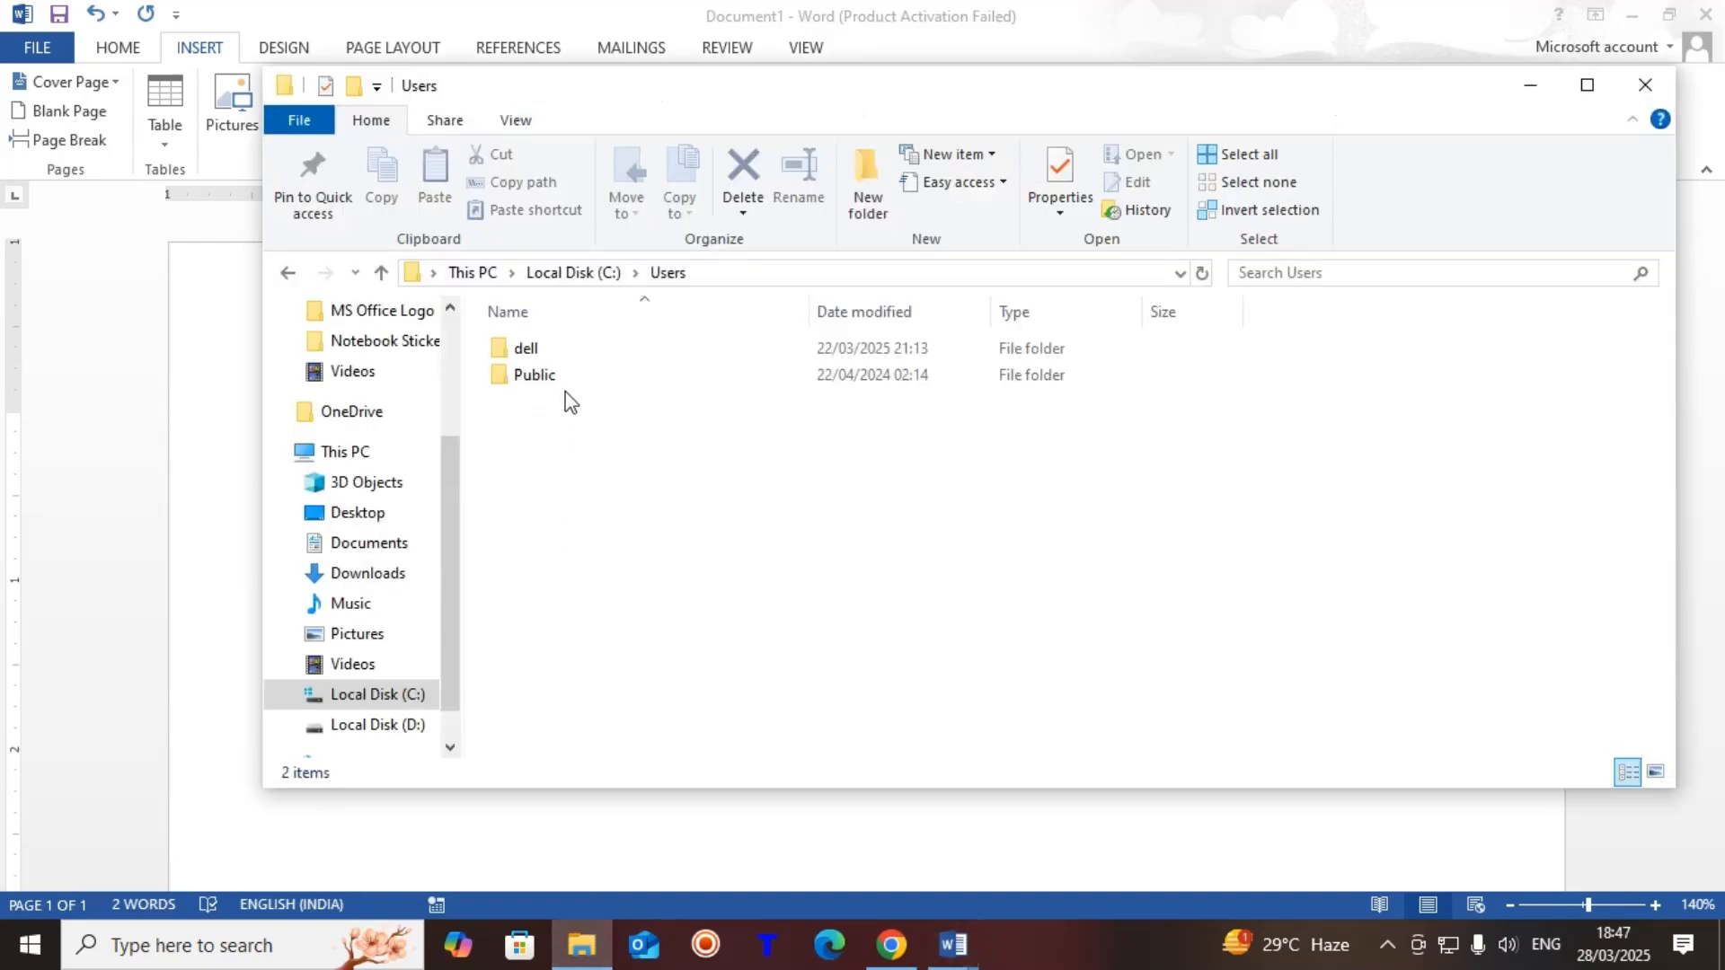
double_click(569, 359)
click(567, 357)
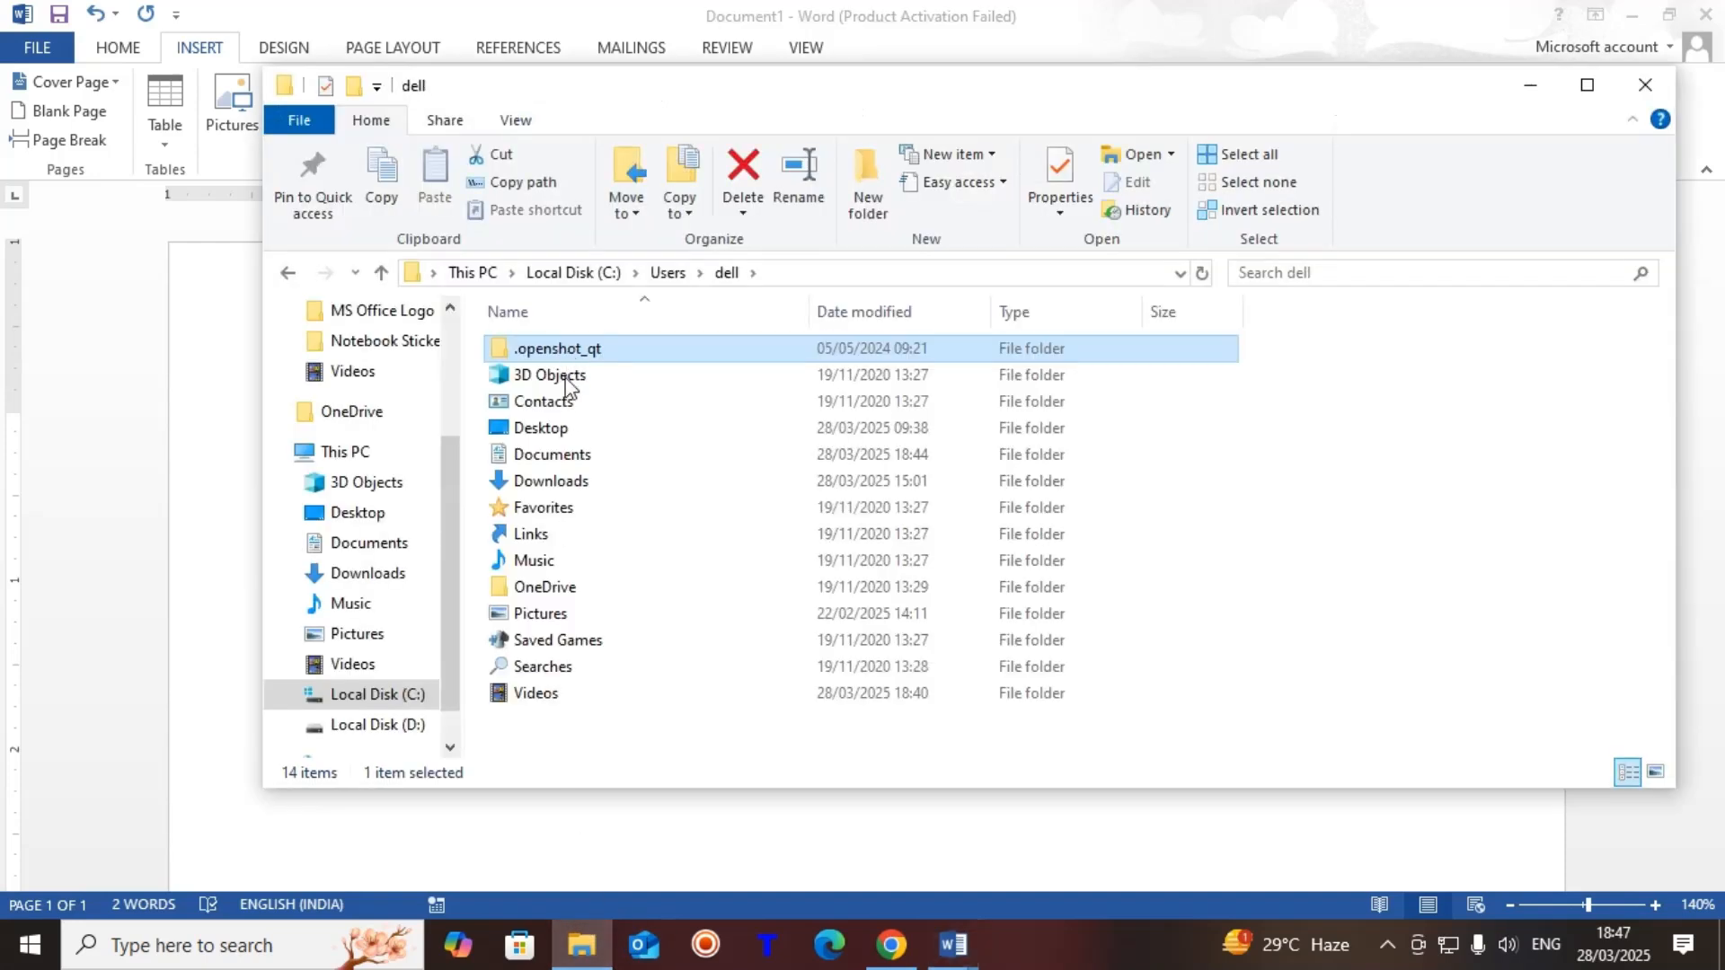
click(596, 837)
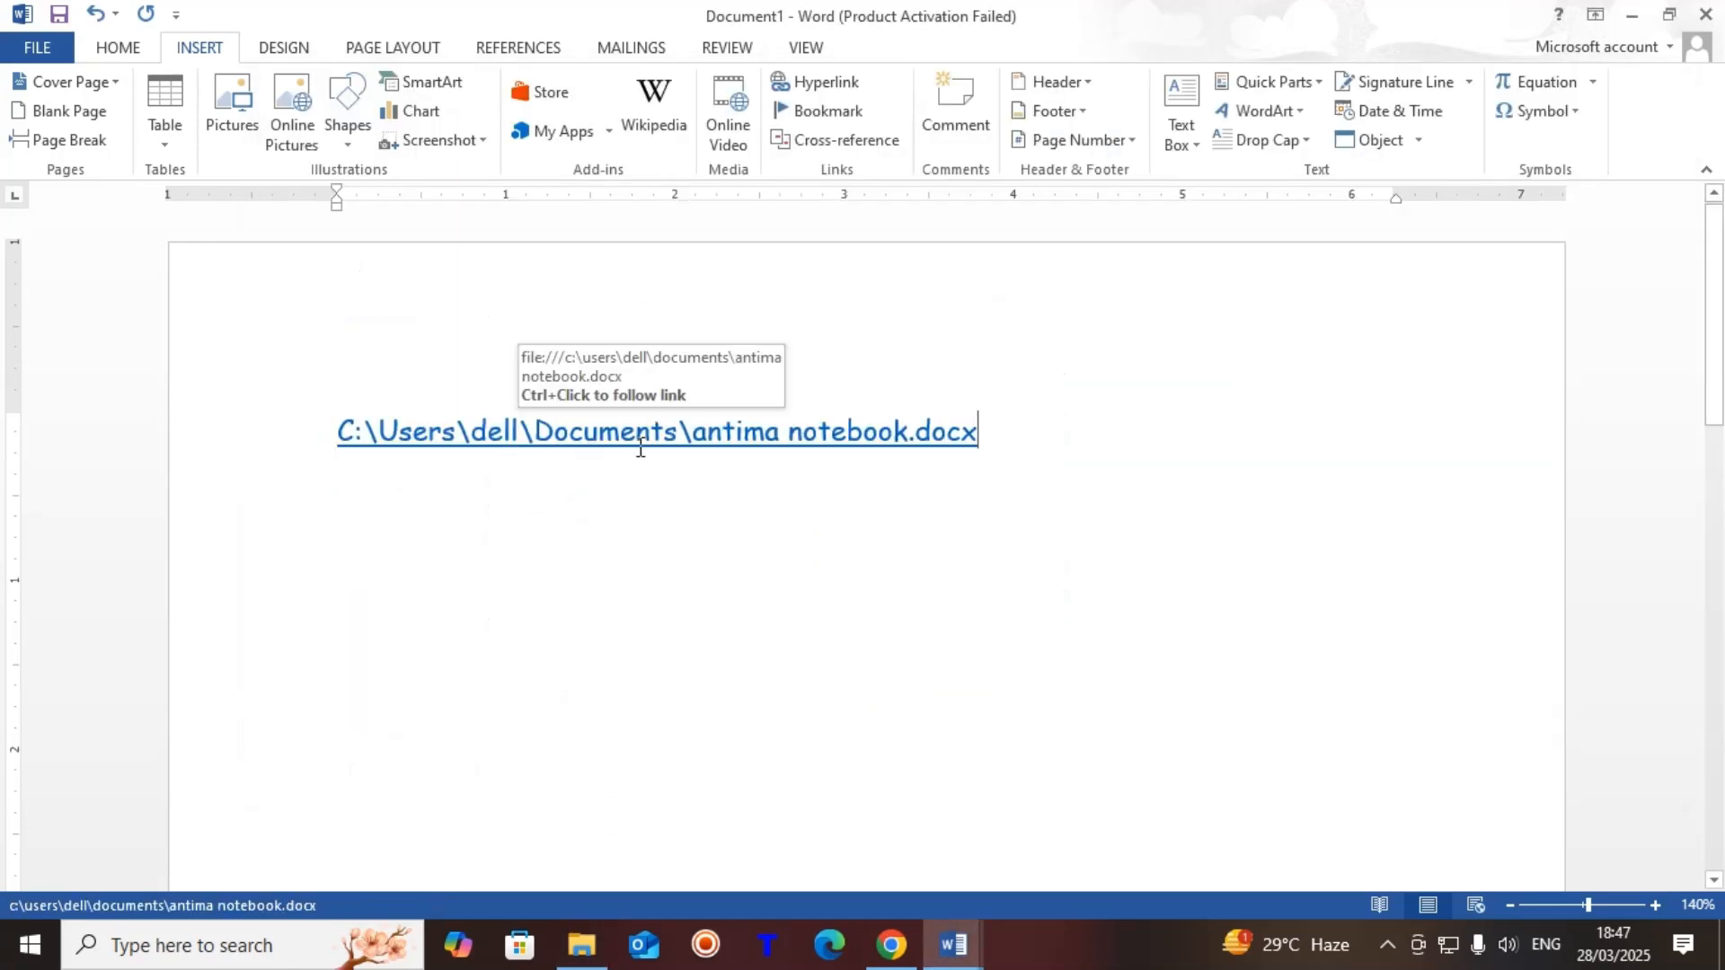
click(593, 937)
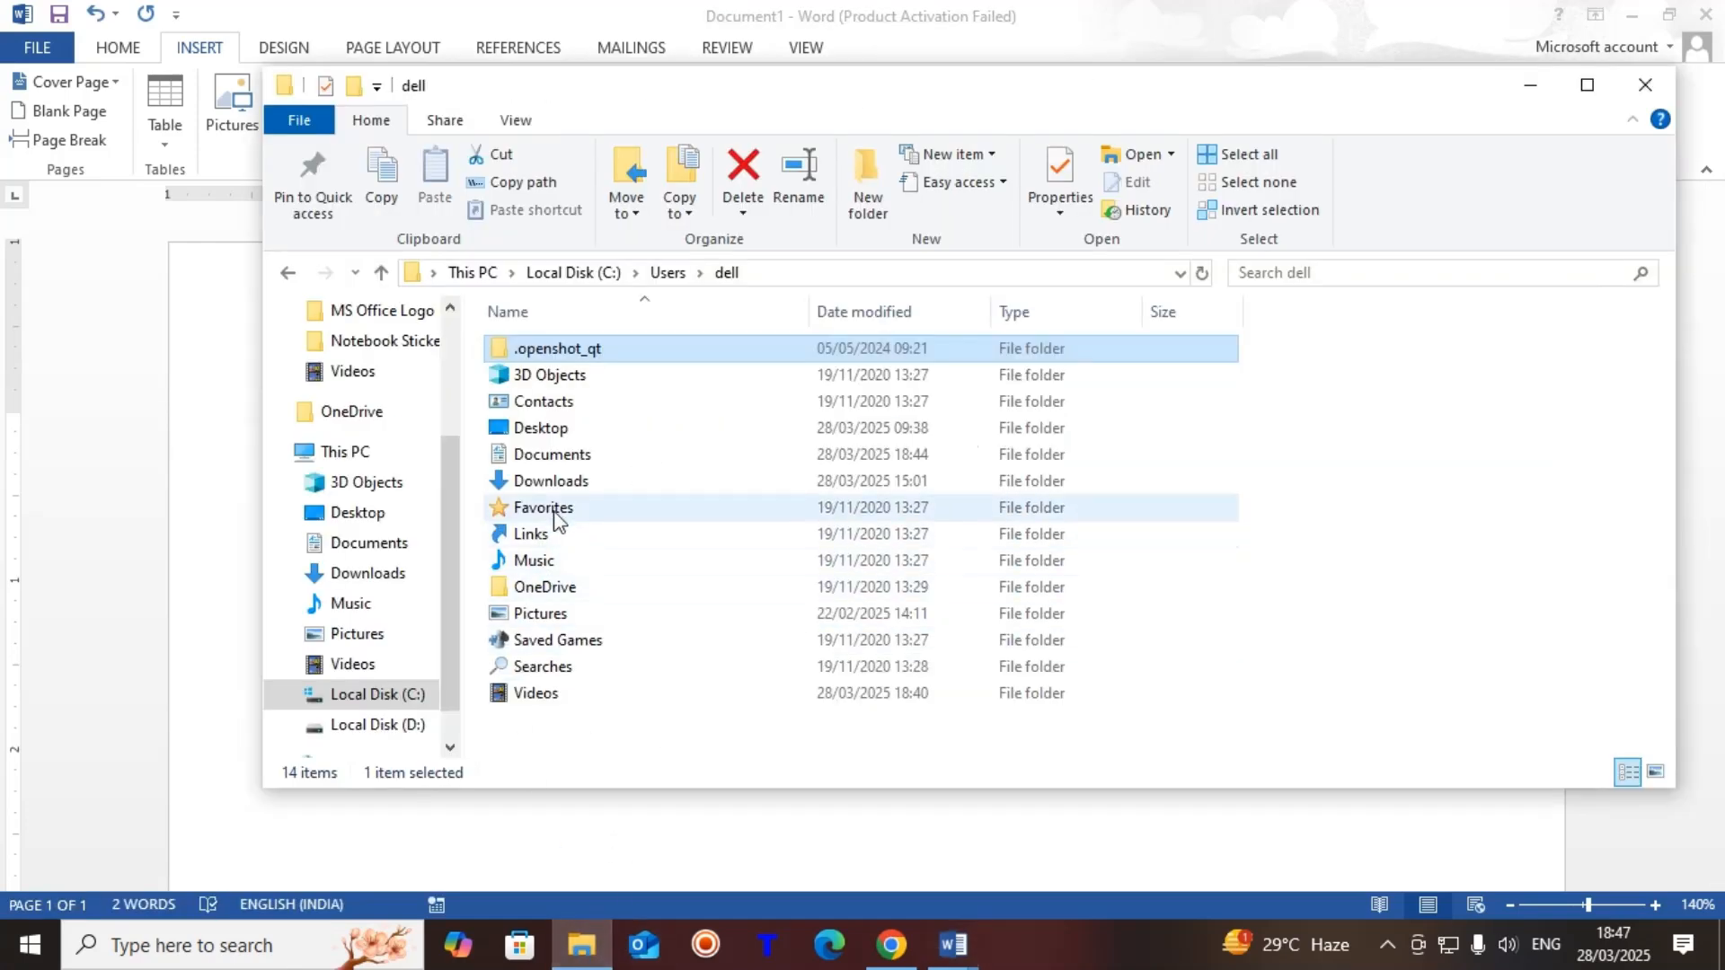
click(590, 459)
double_click(590, 459)
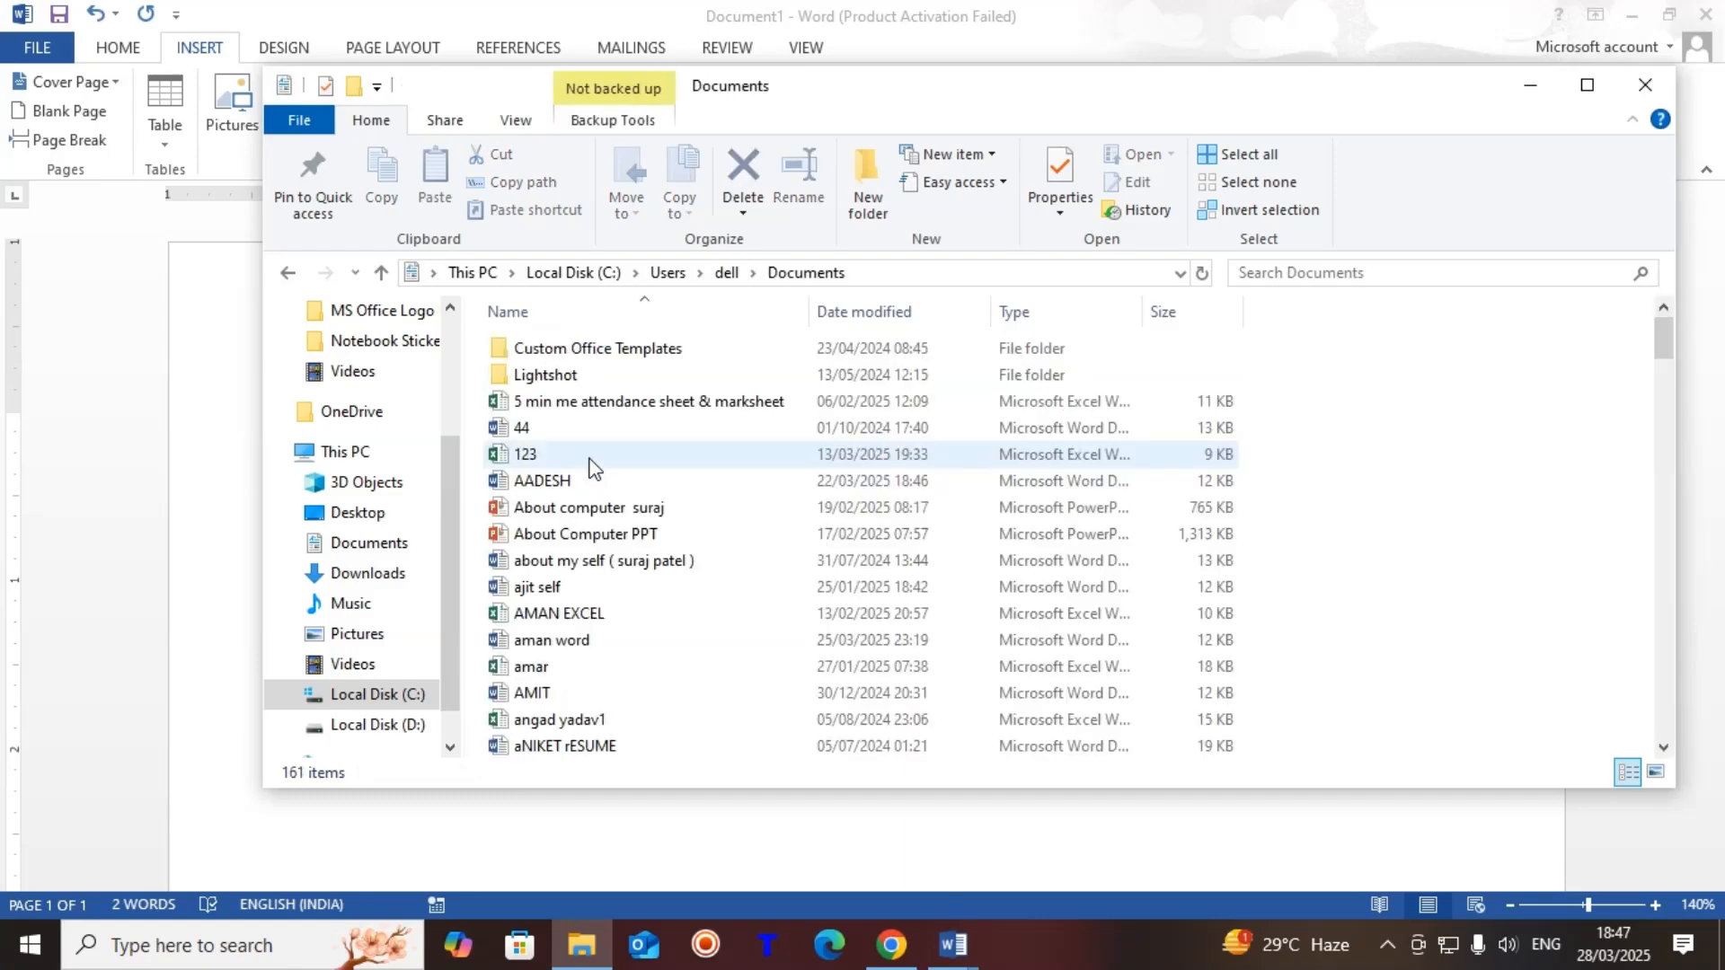
Step: Check the file name at the end of the link and select "antima notebook" in the Documents folder
click(588, 944)
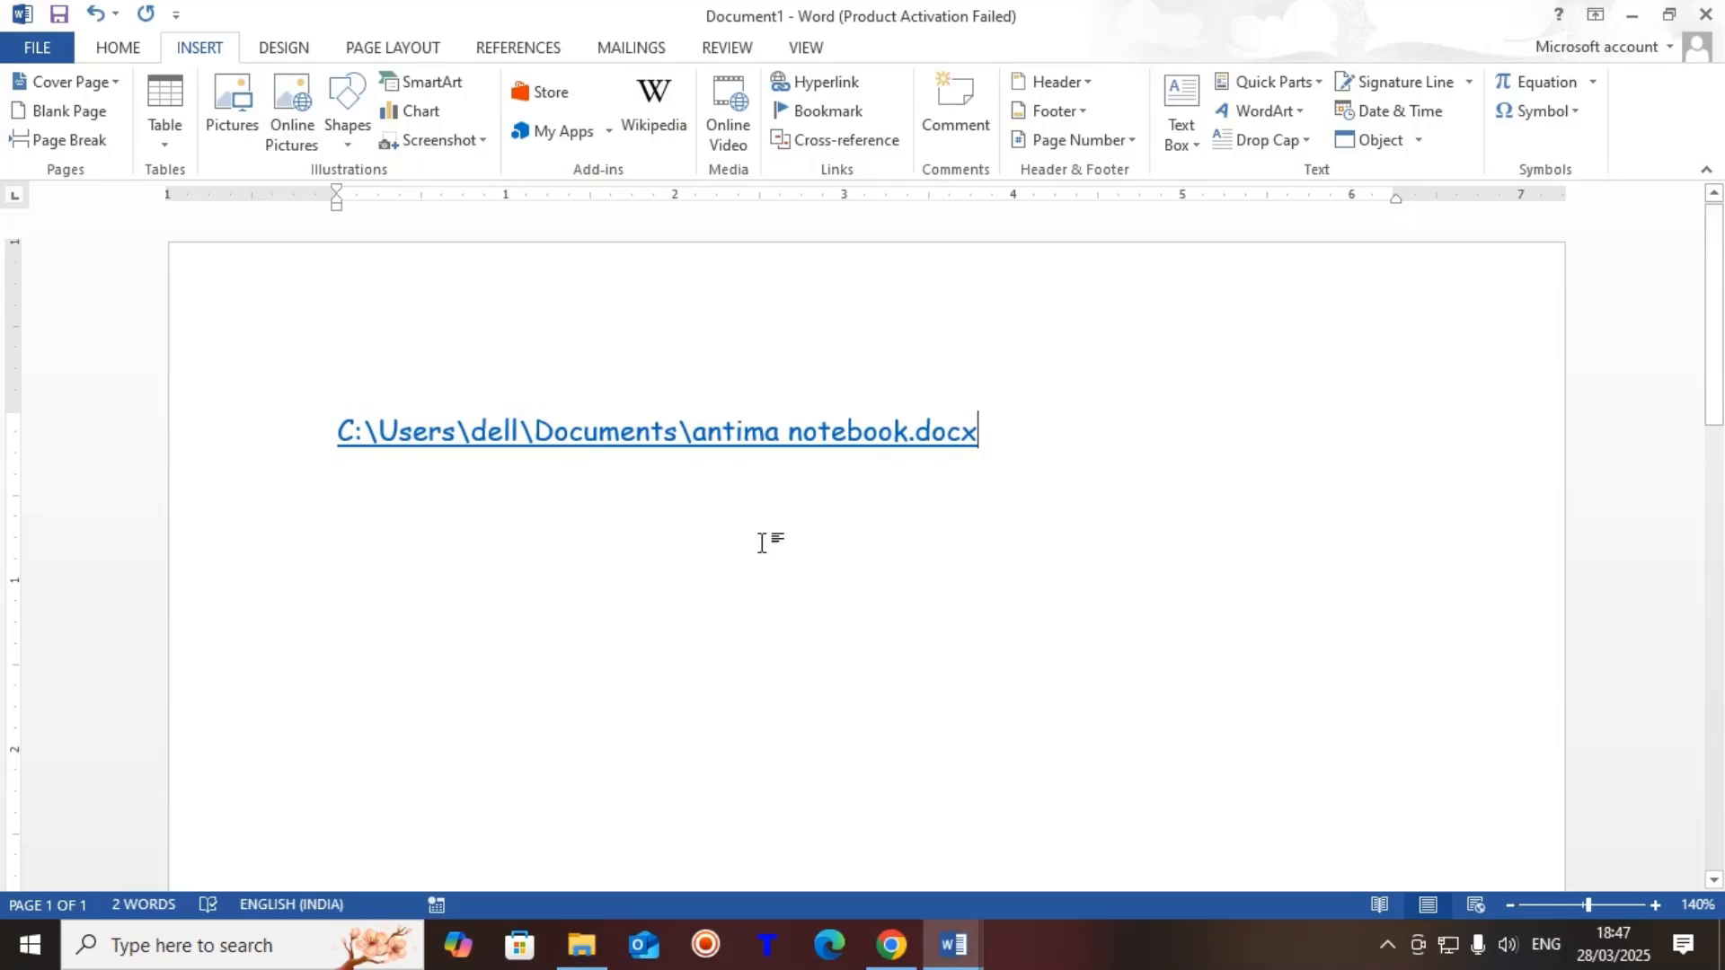
click(585, 947)
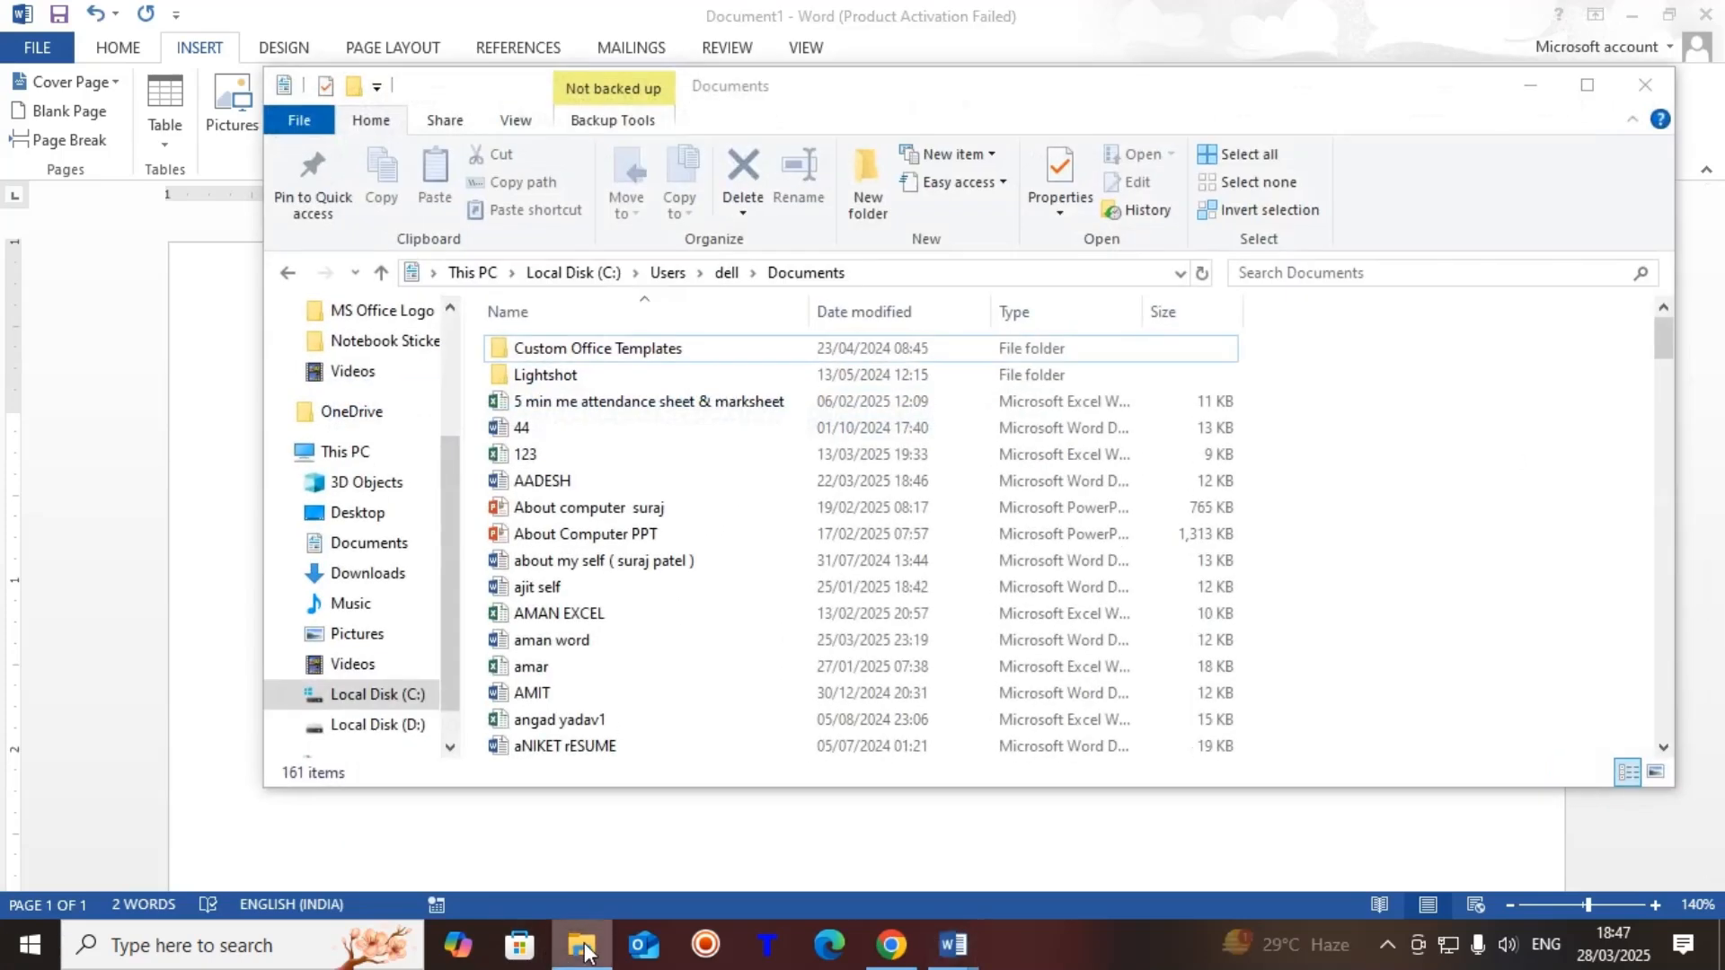
click(580, 666)
scroll(585, 681, down, 2)
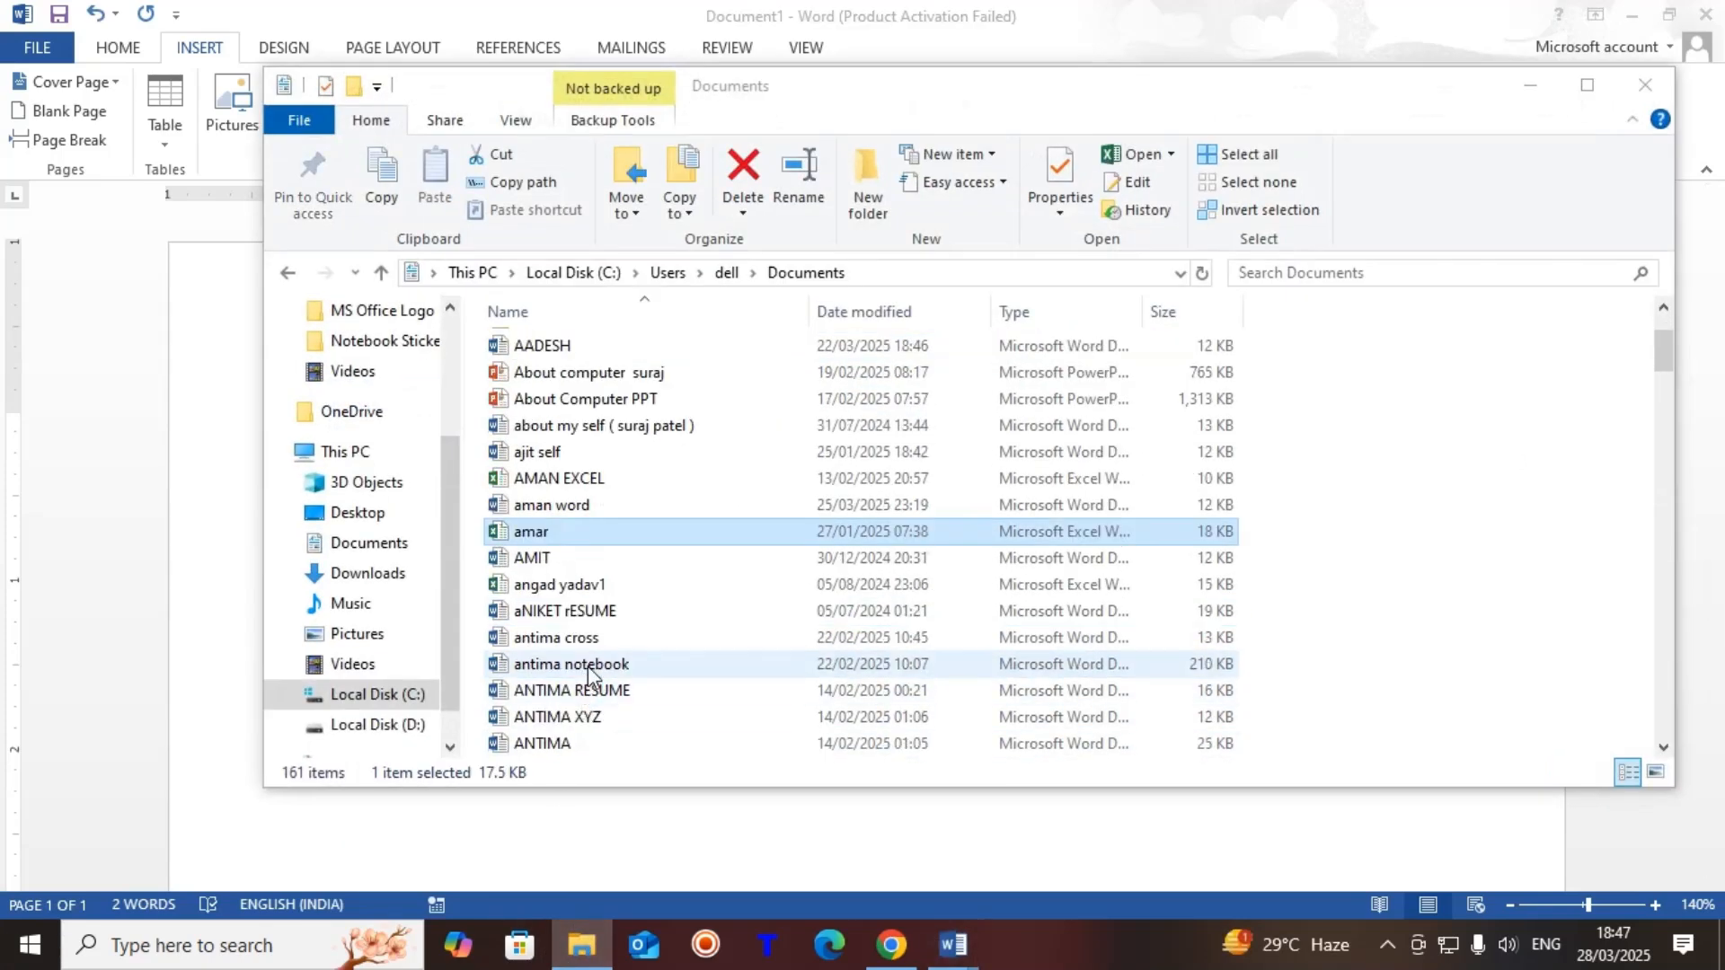
click(584, 670)
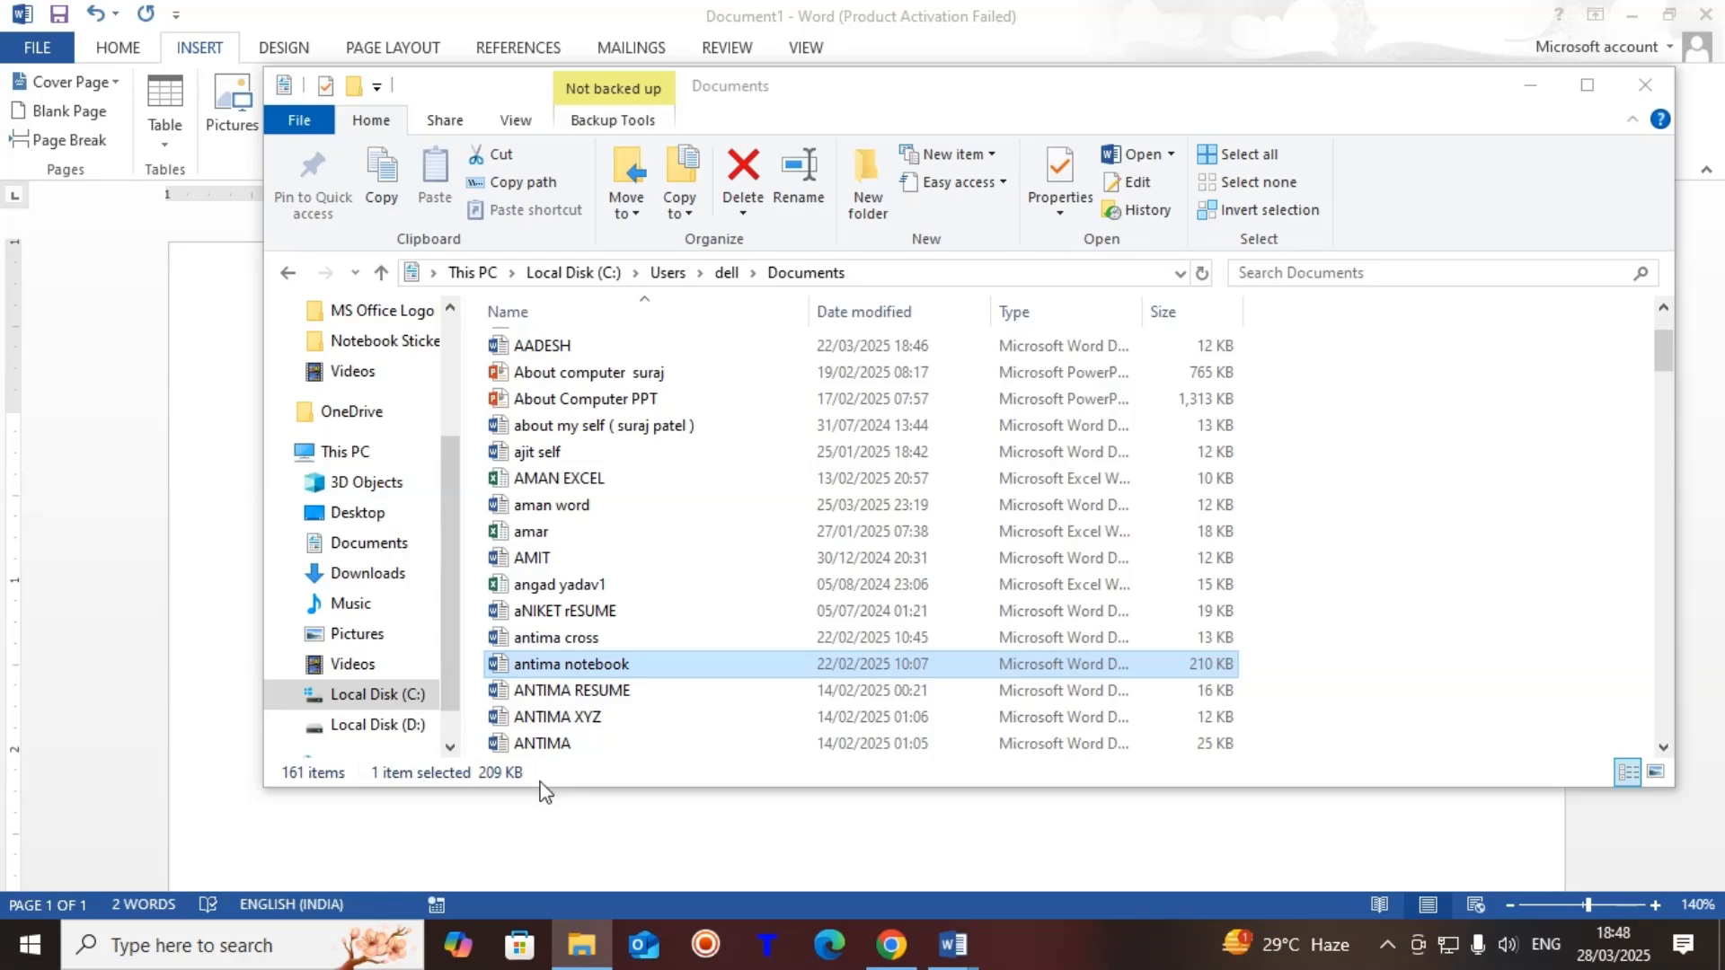
Step: Recheck the hyperlink's file extension in Word and compare it with the Word, PowerPoint and Excel file types in File Explorer's Documents folder
click(592, 948)
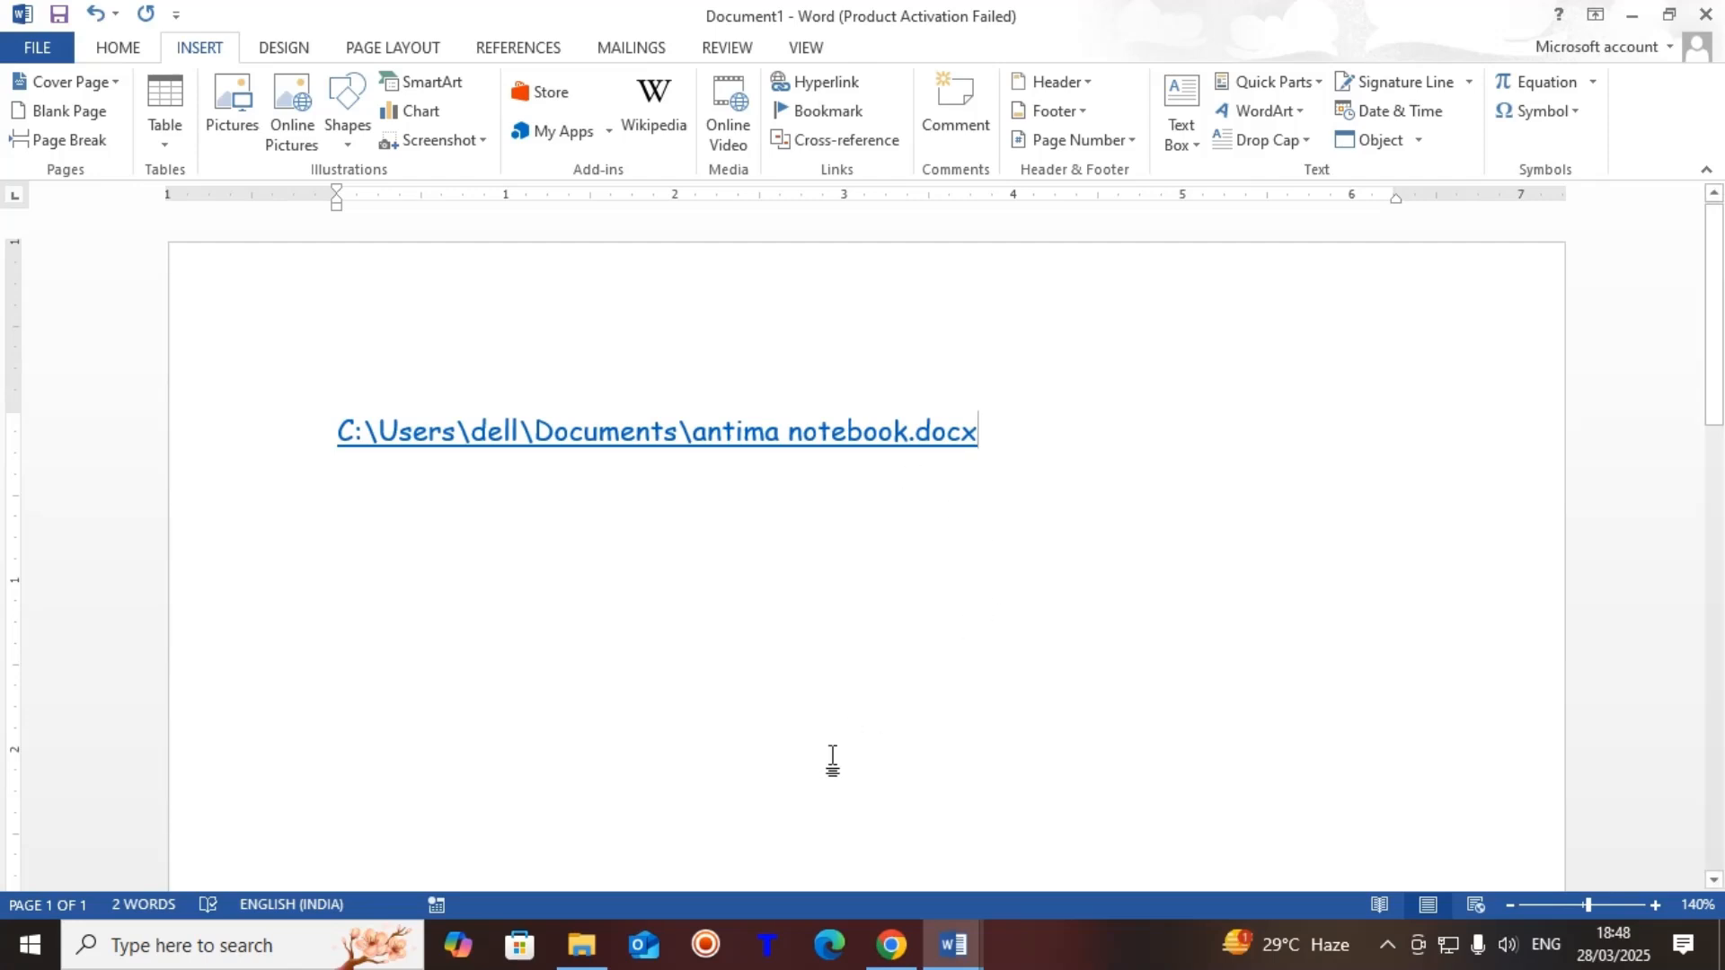
click(581, 945)
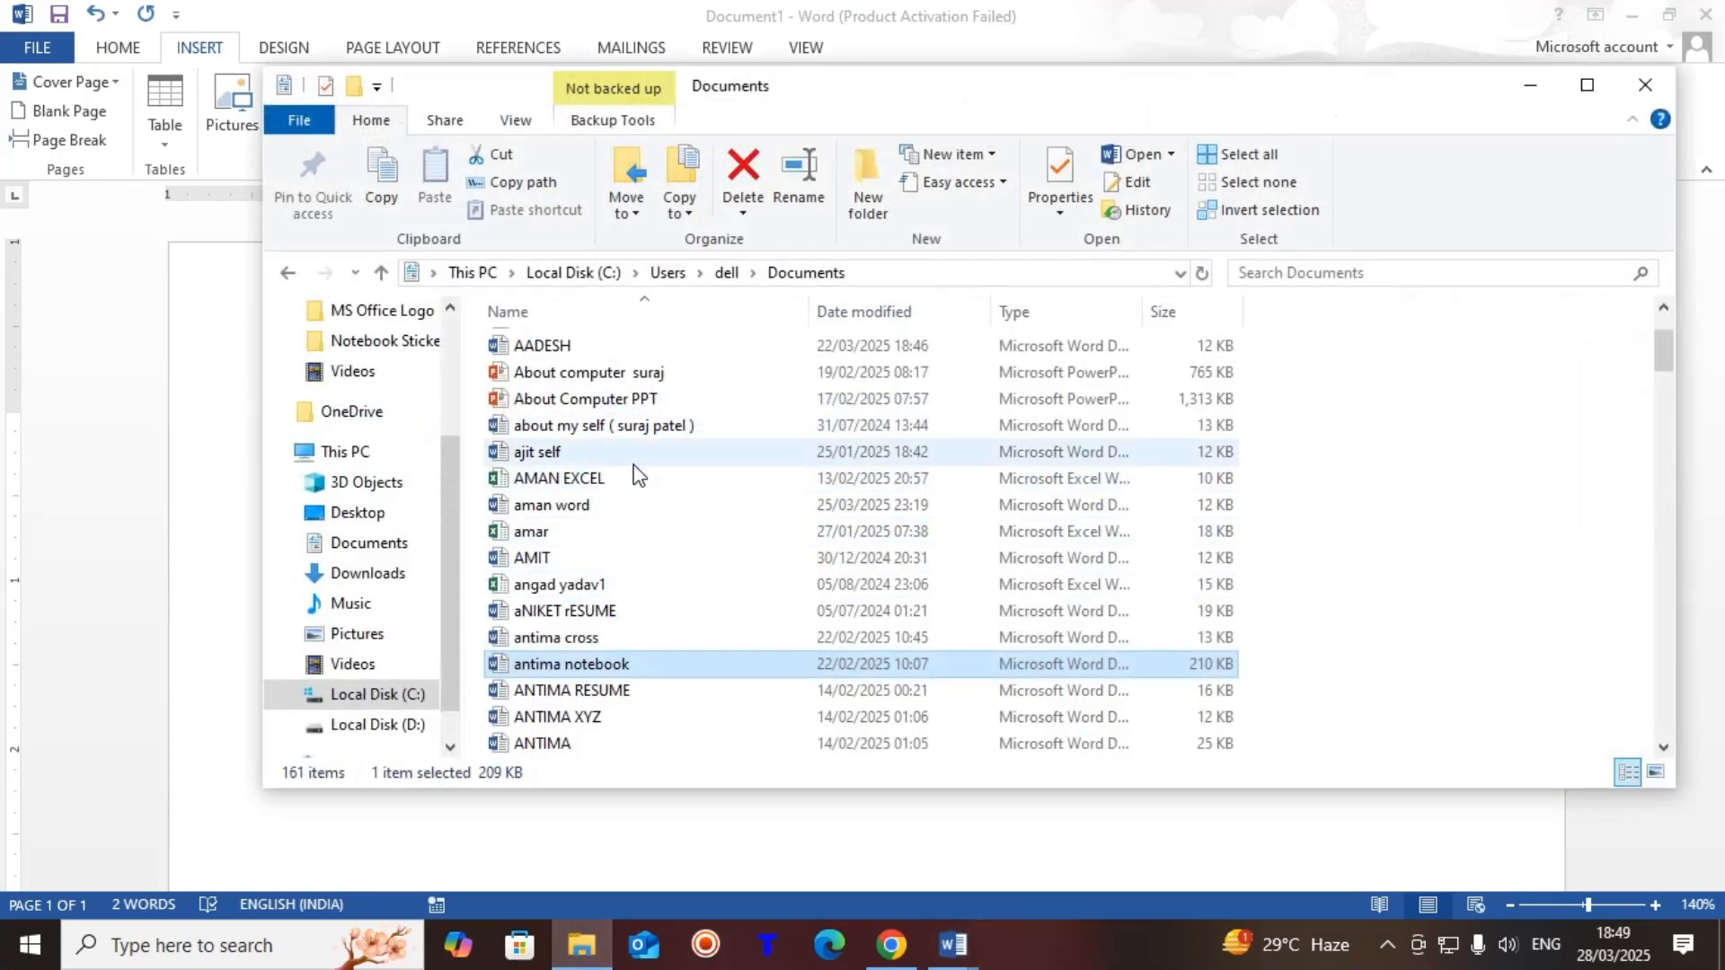
click(504, 460)
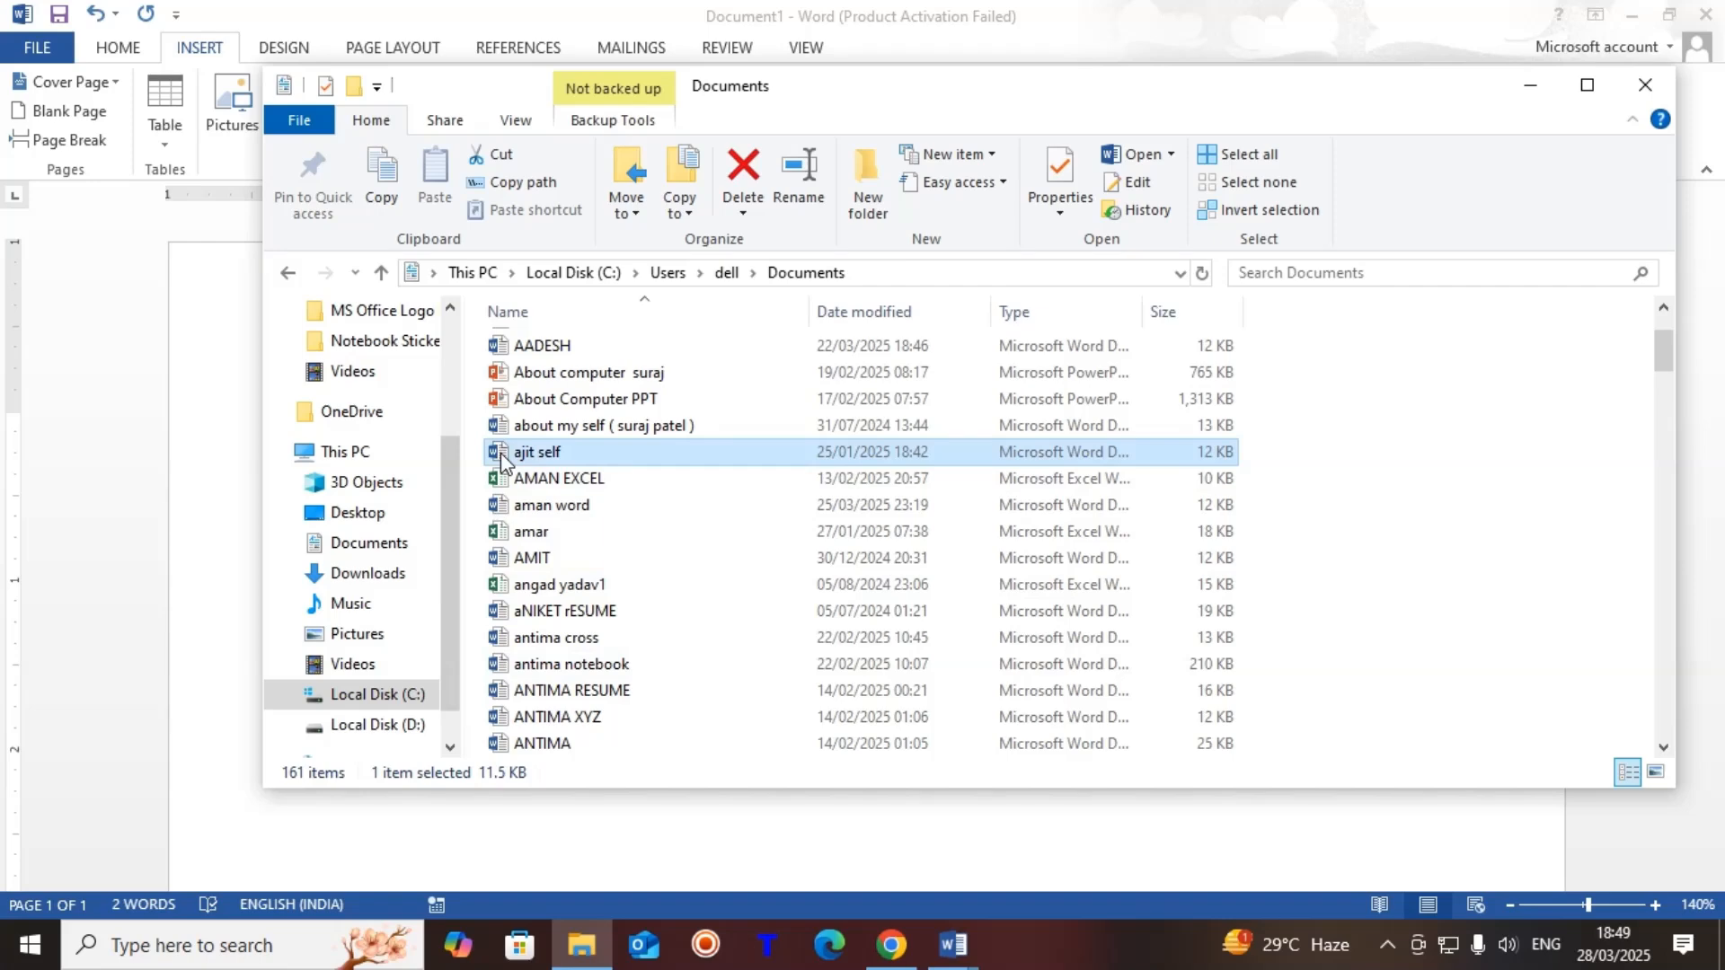
click(512, 374)
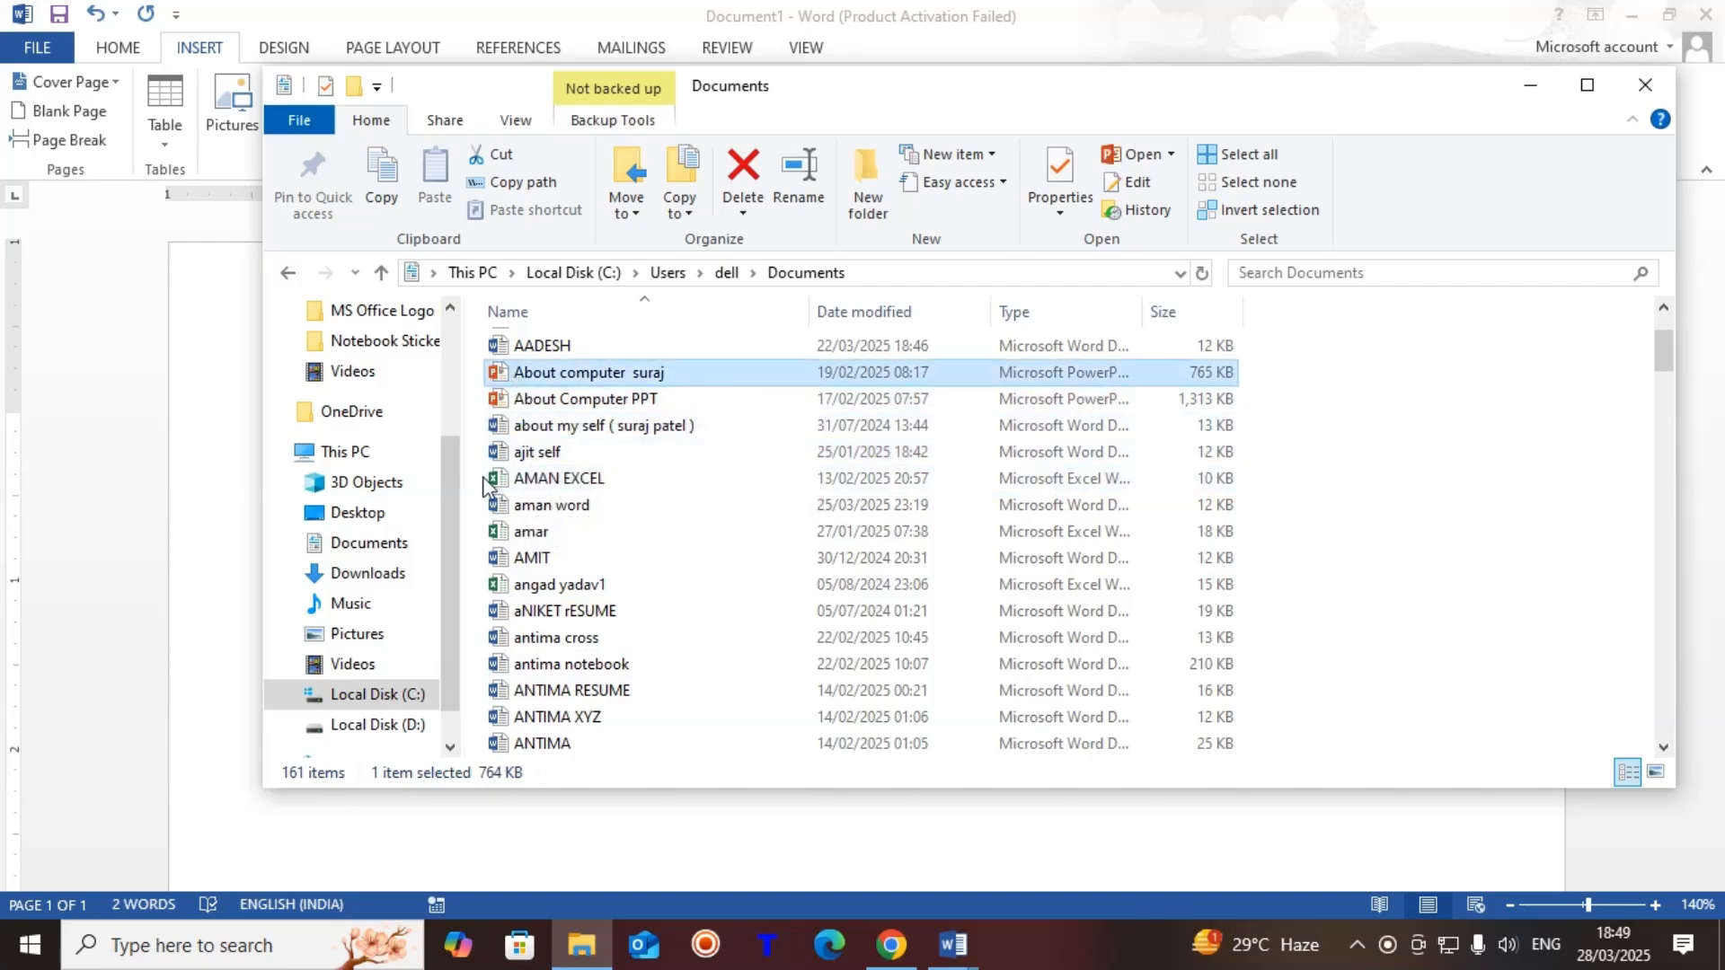
click(536, 487)
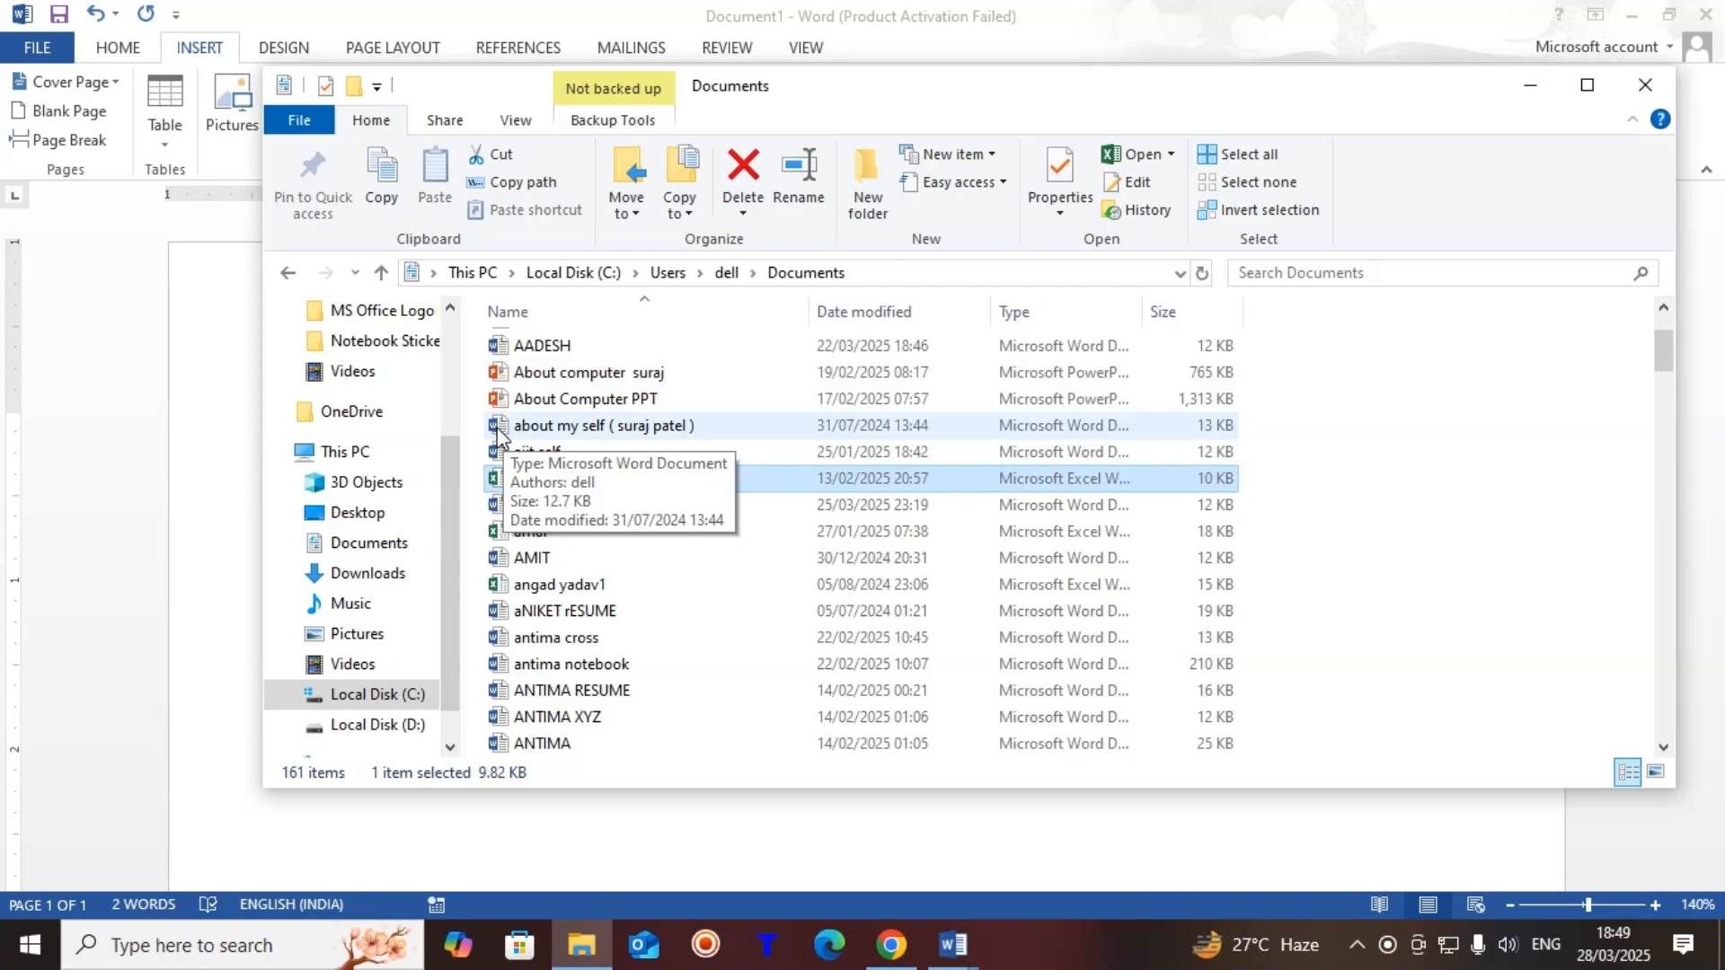
Step: Check the file extension in the properties of the "about my self" Word document, and close the properties
click(536, 431)
right_click(537, 433)
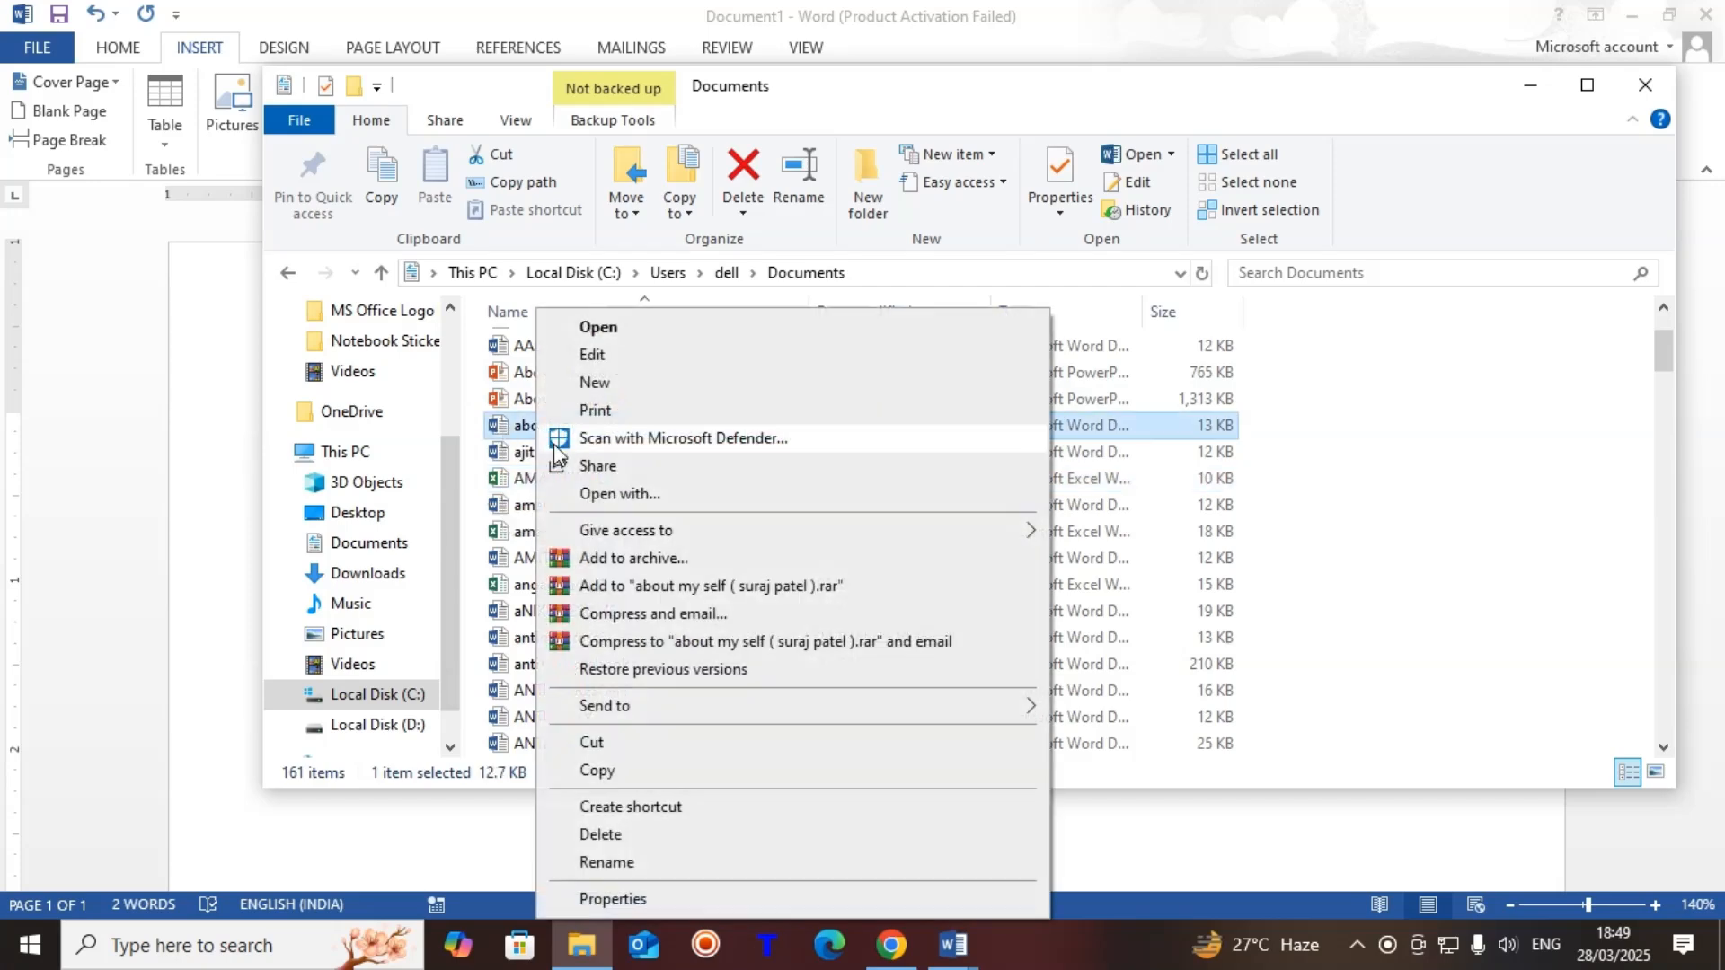
click(650, 897)
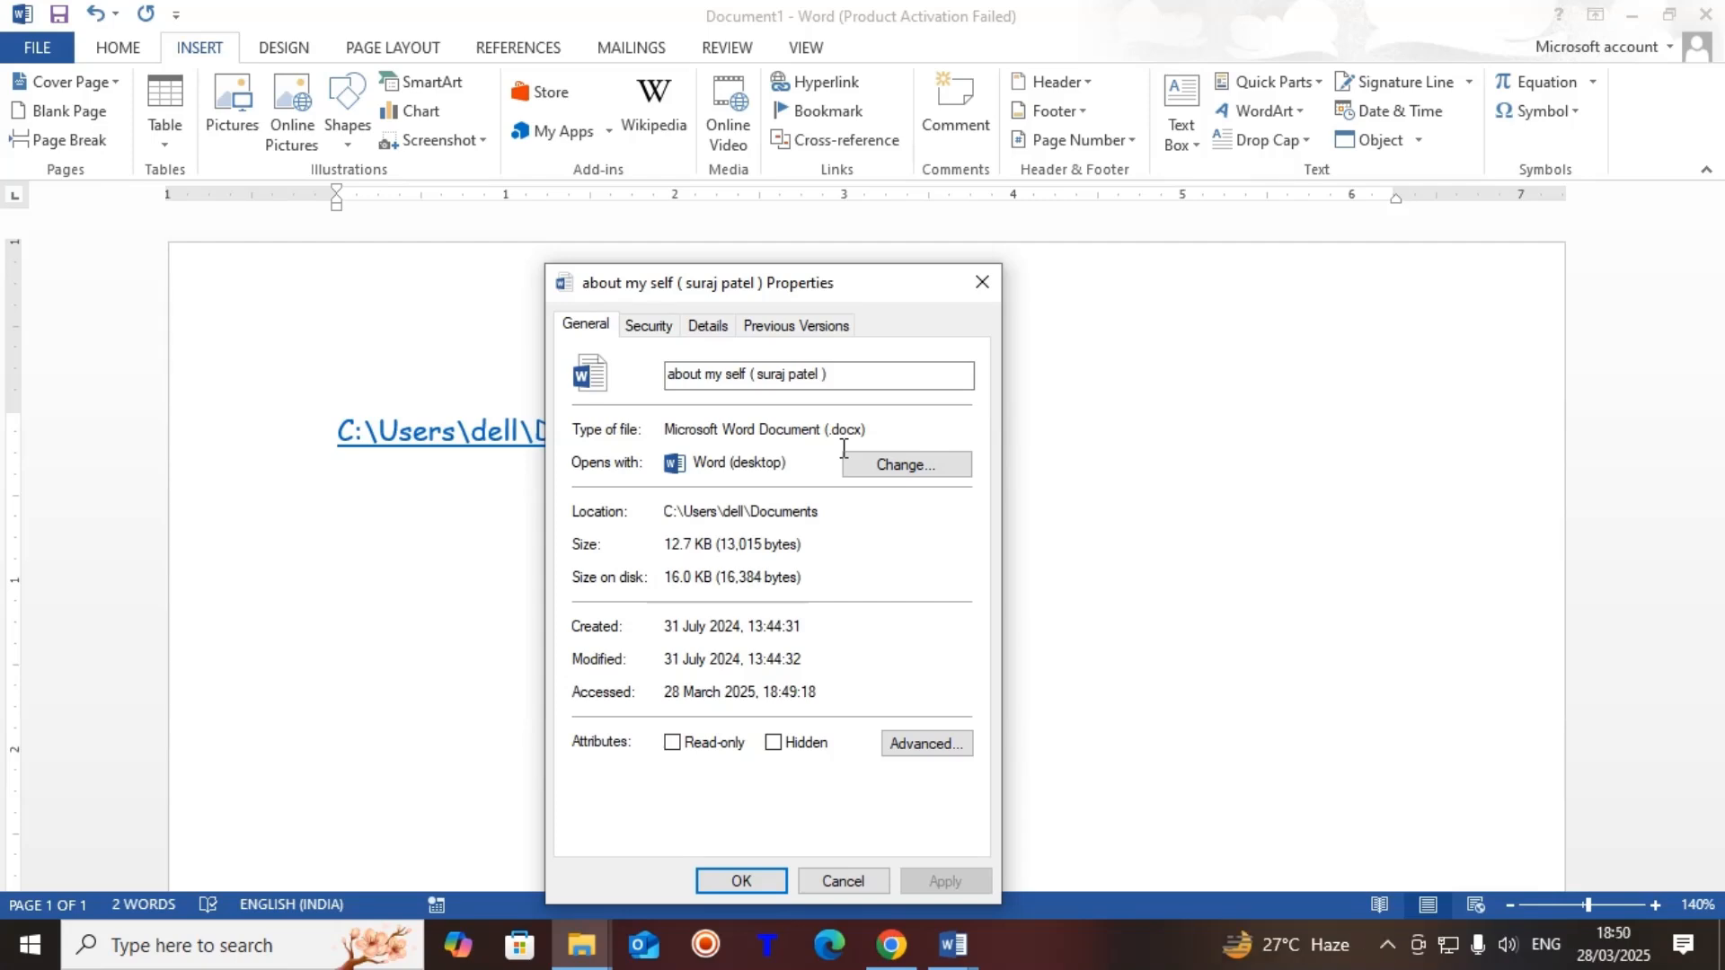
click(980, 282)
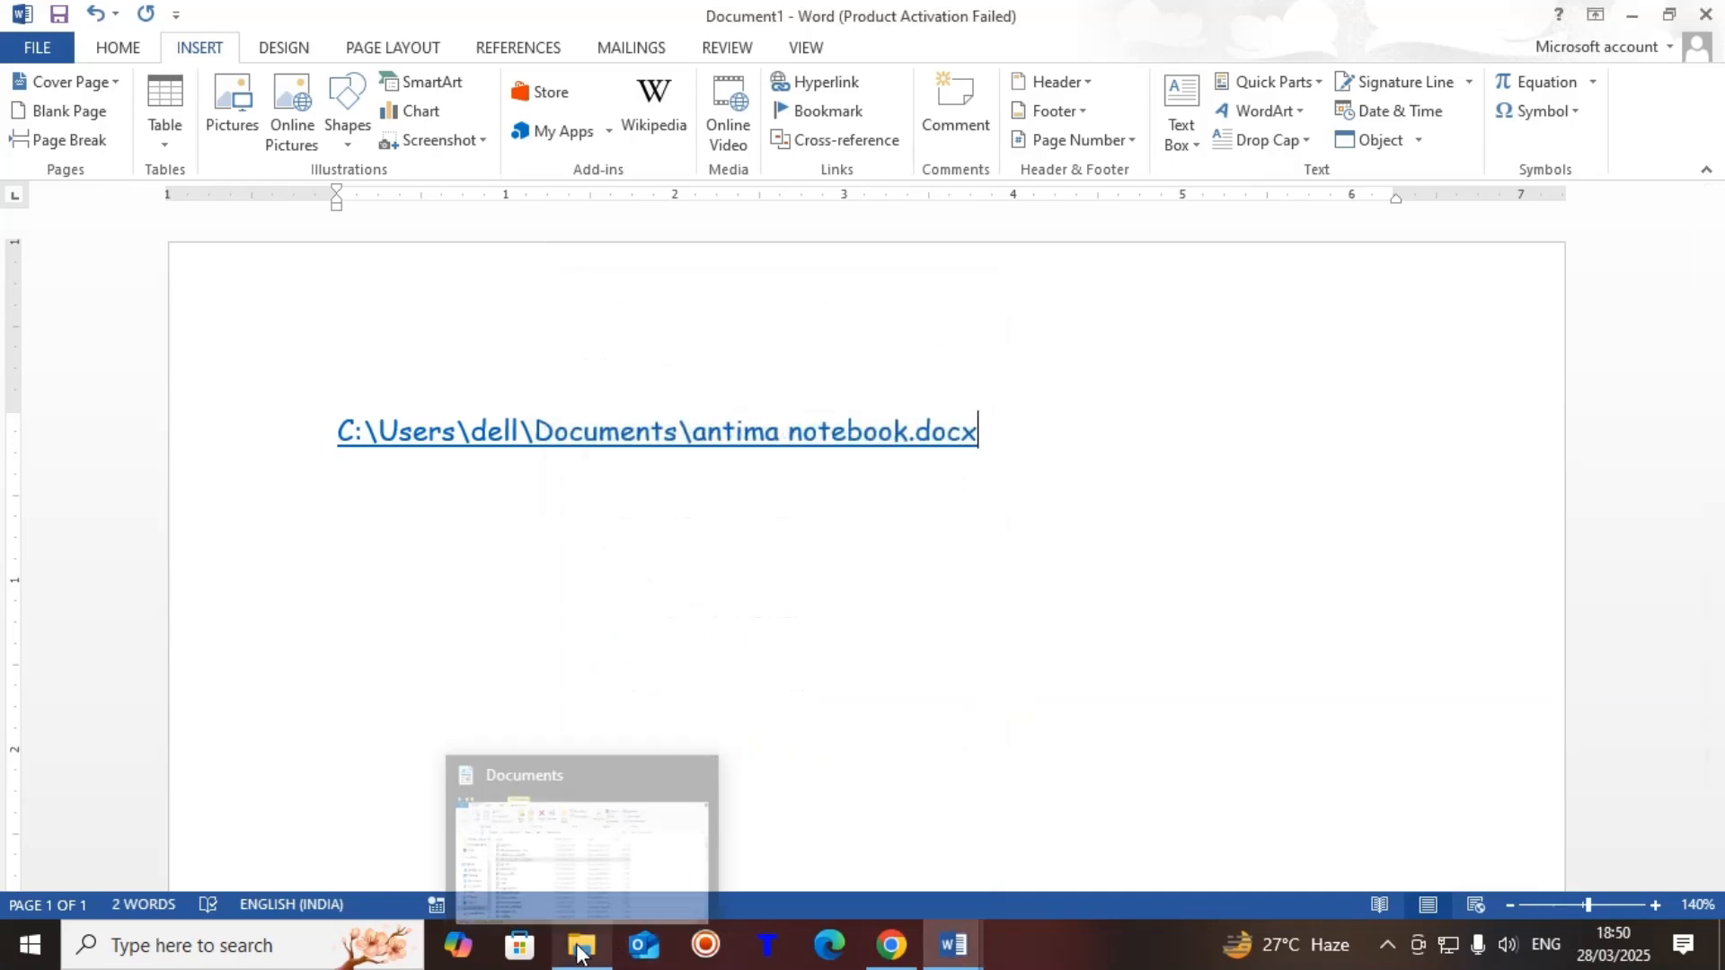
Step: Return to the Documents folder in File Explorer and check the file extension in the properties of the first visible Excel workbook
mouse_move(582, 943)
click(477, 830)
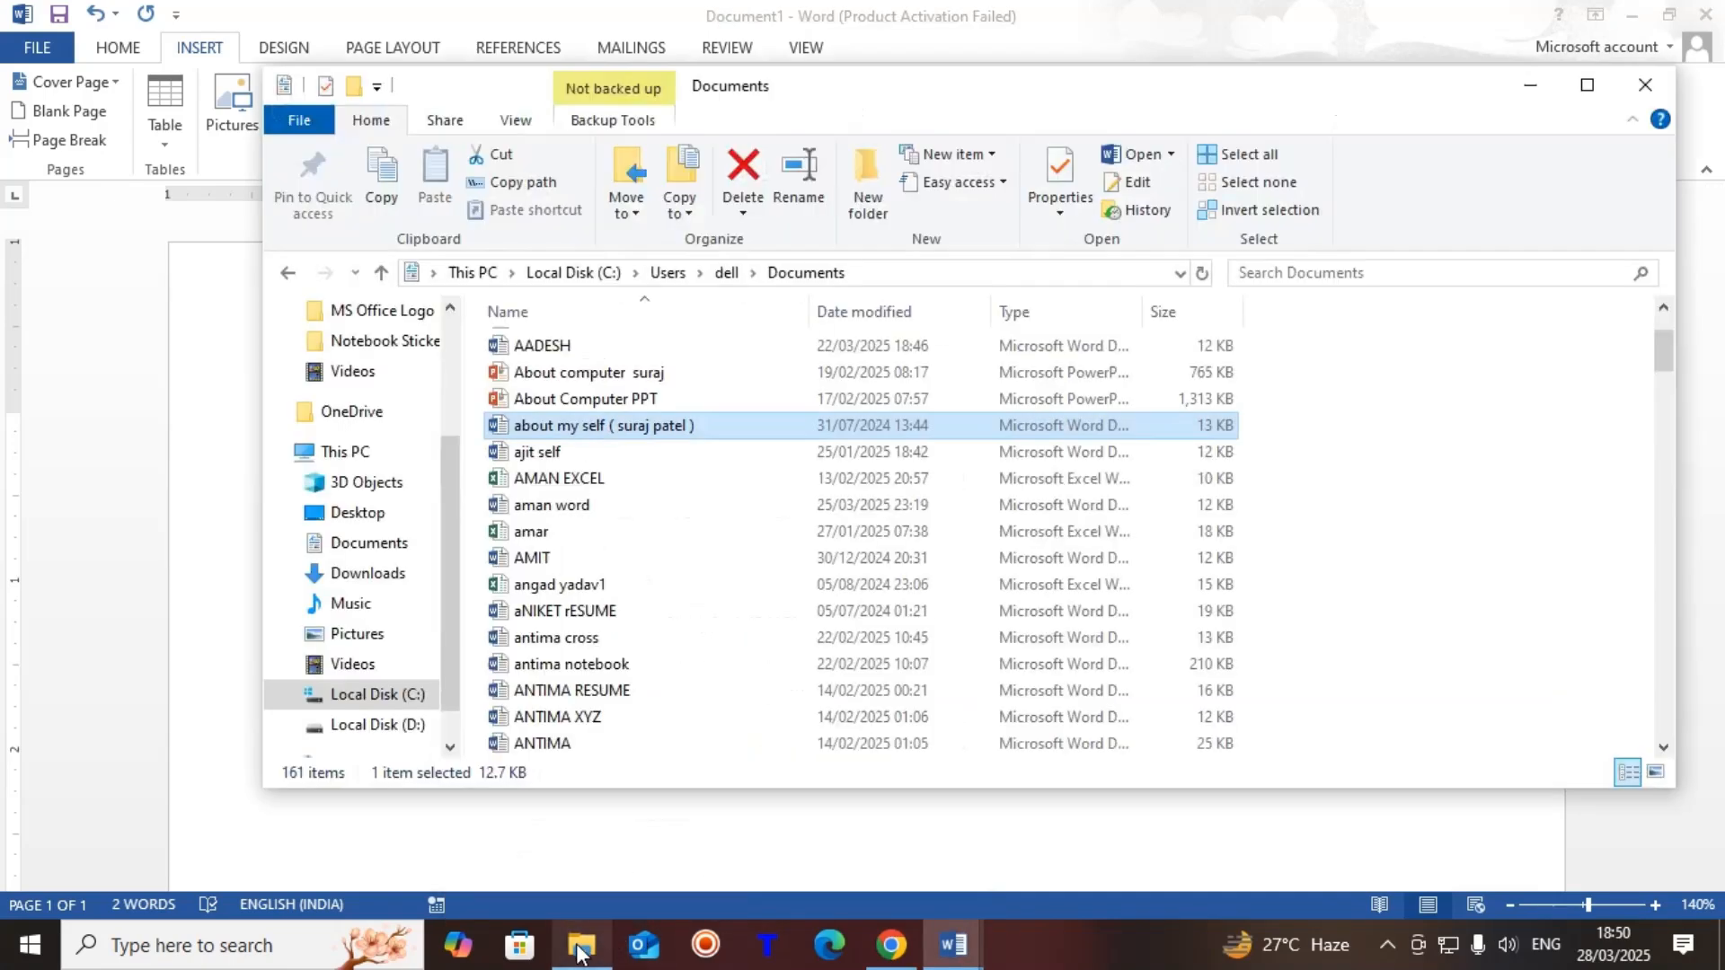
click(575, 480)
right_click(589, 485)
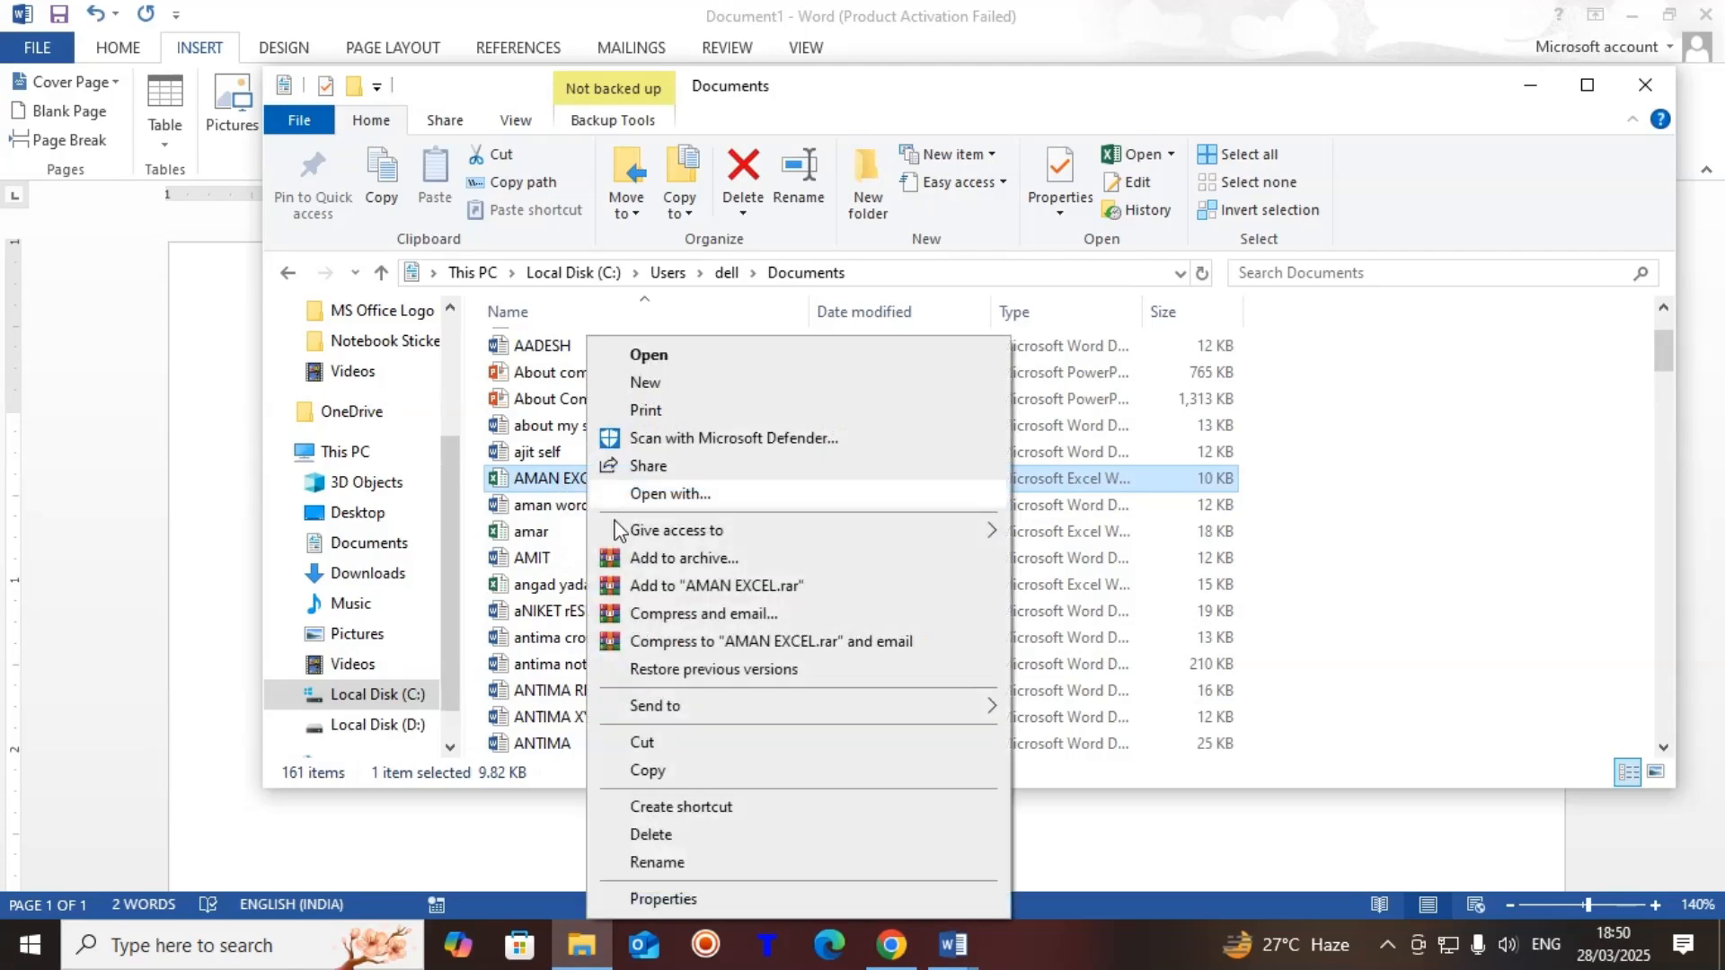
click(719, 900)
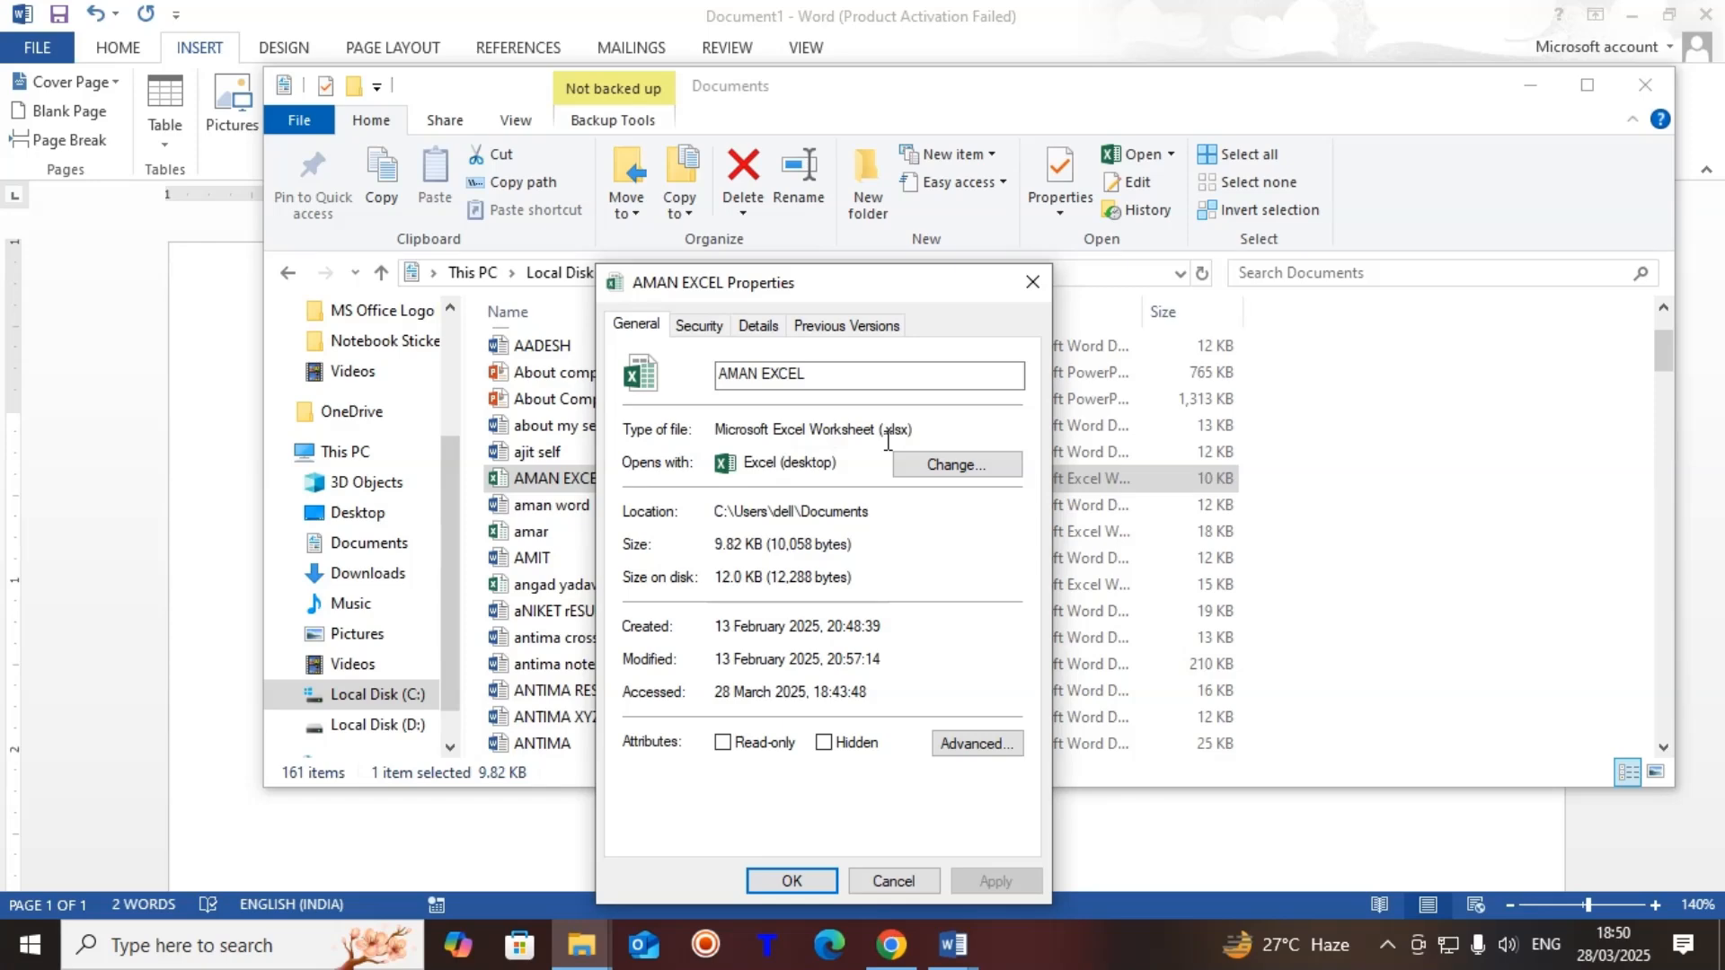
click(1033, 283)
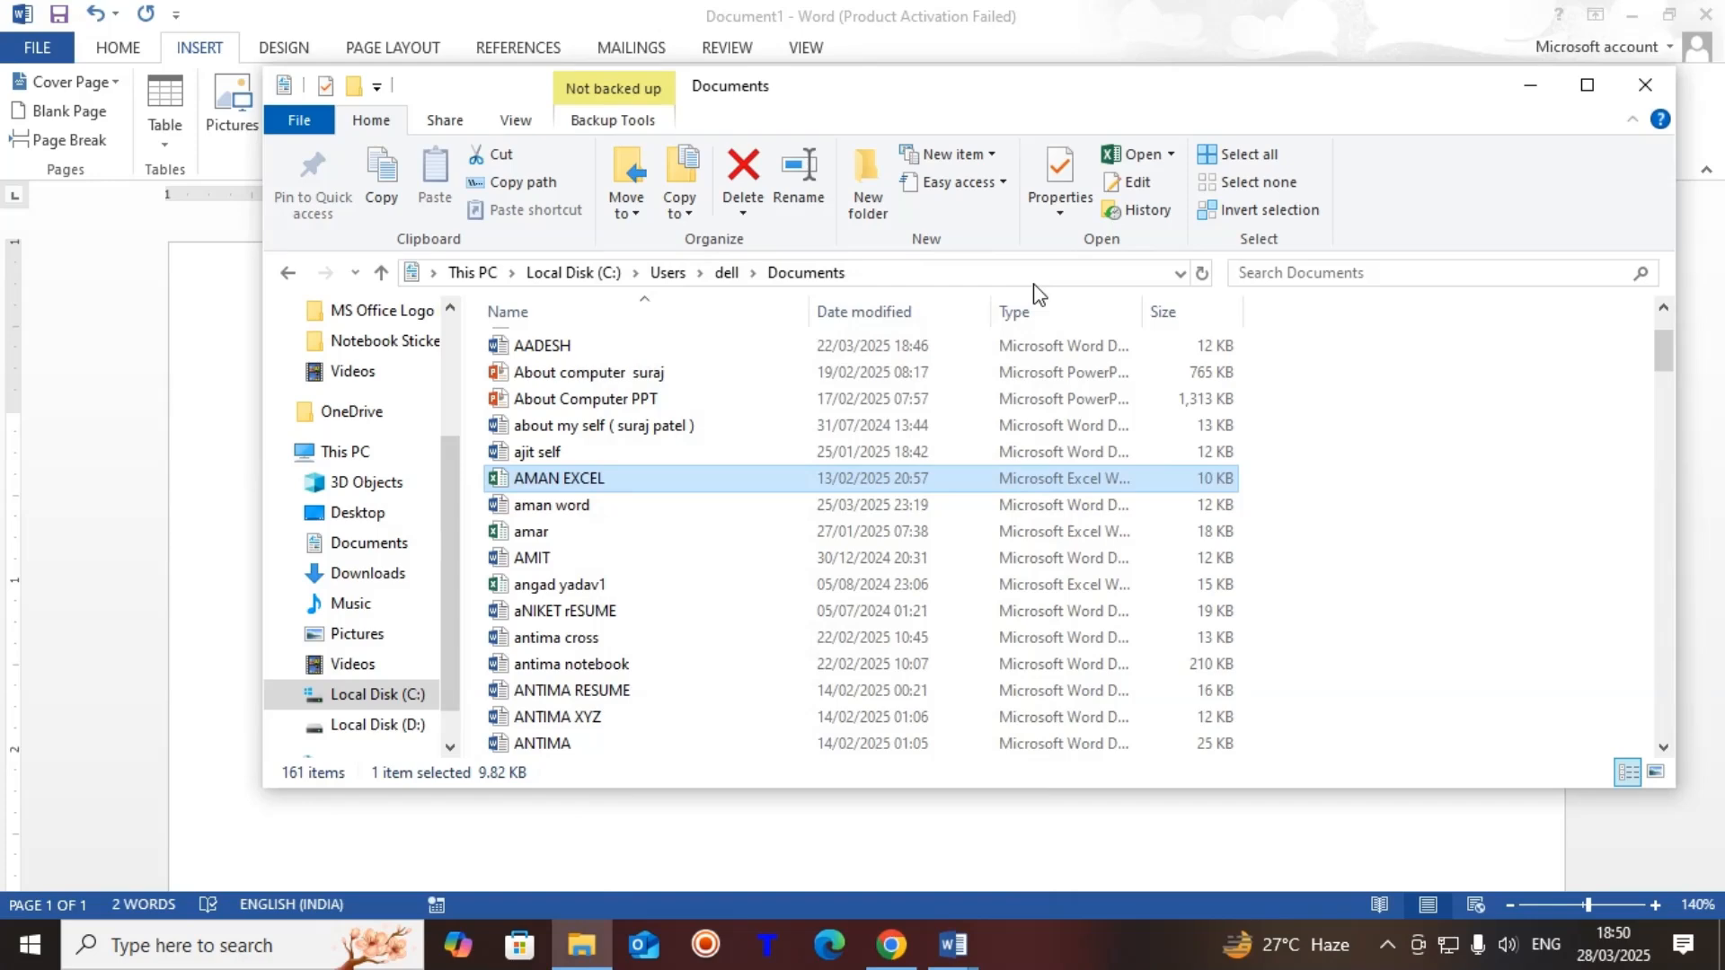
Step: Check the file extension in the properties of "About Computer PPT", and close both the properties and File Explorer
click(532, 402)
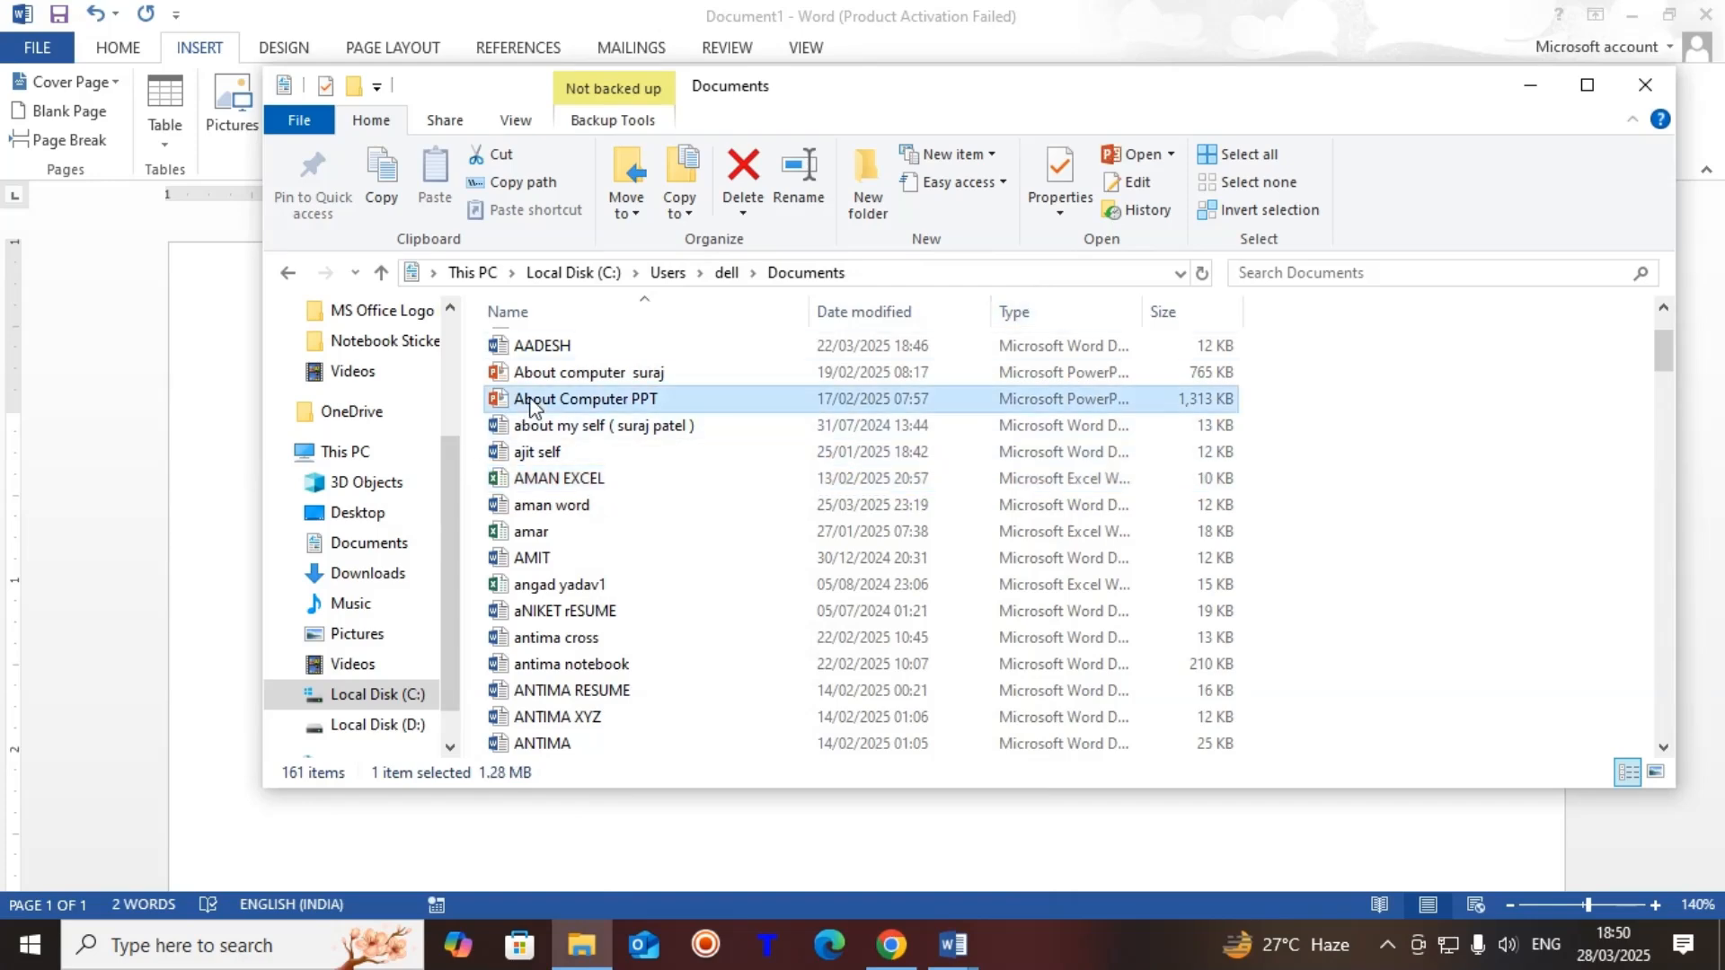
right_click(532, 404)
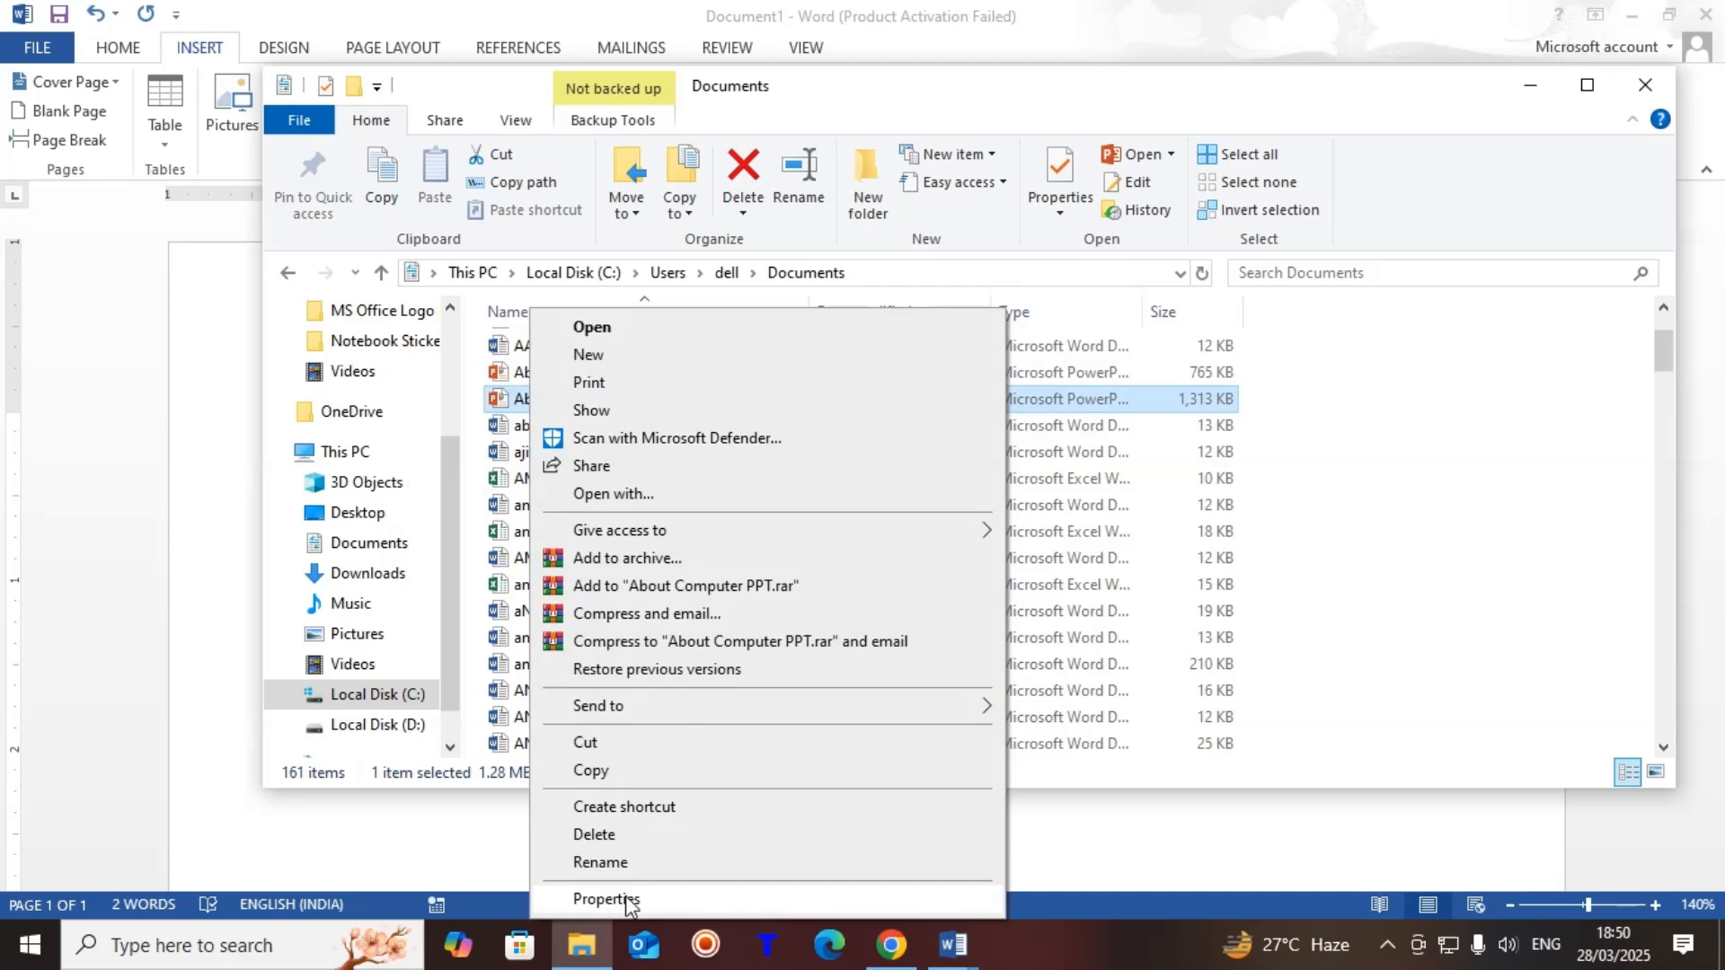
click(619, 900)
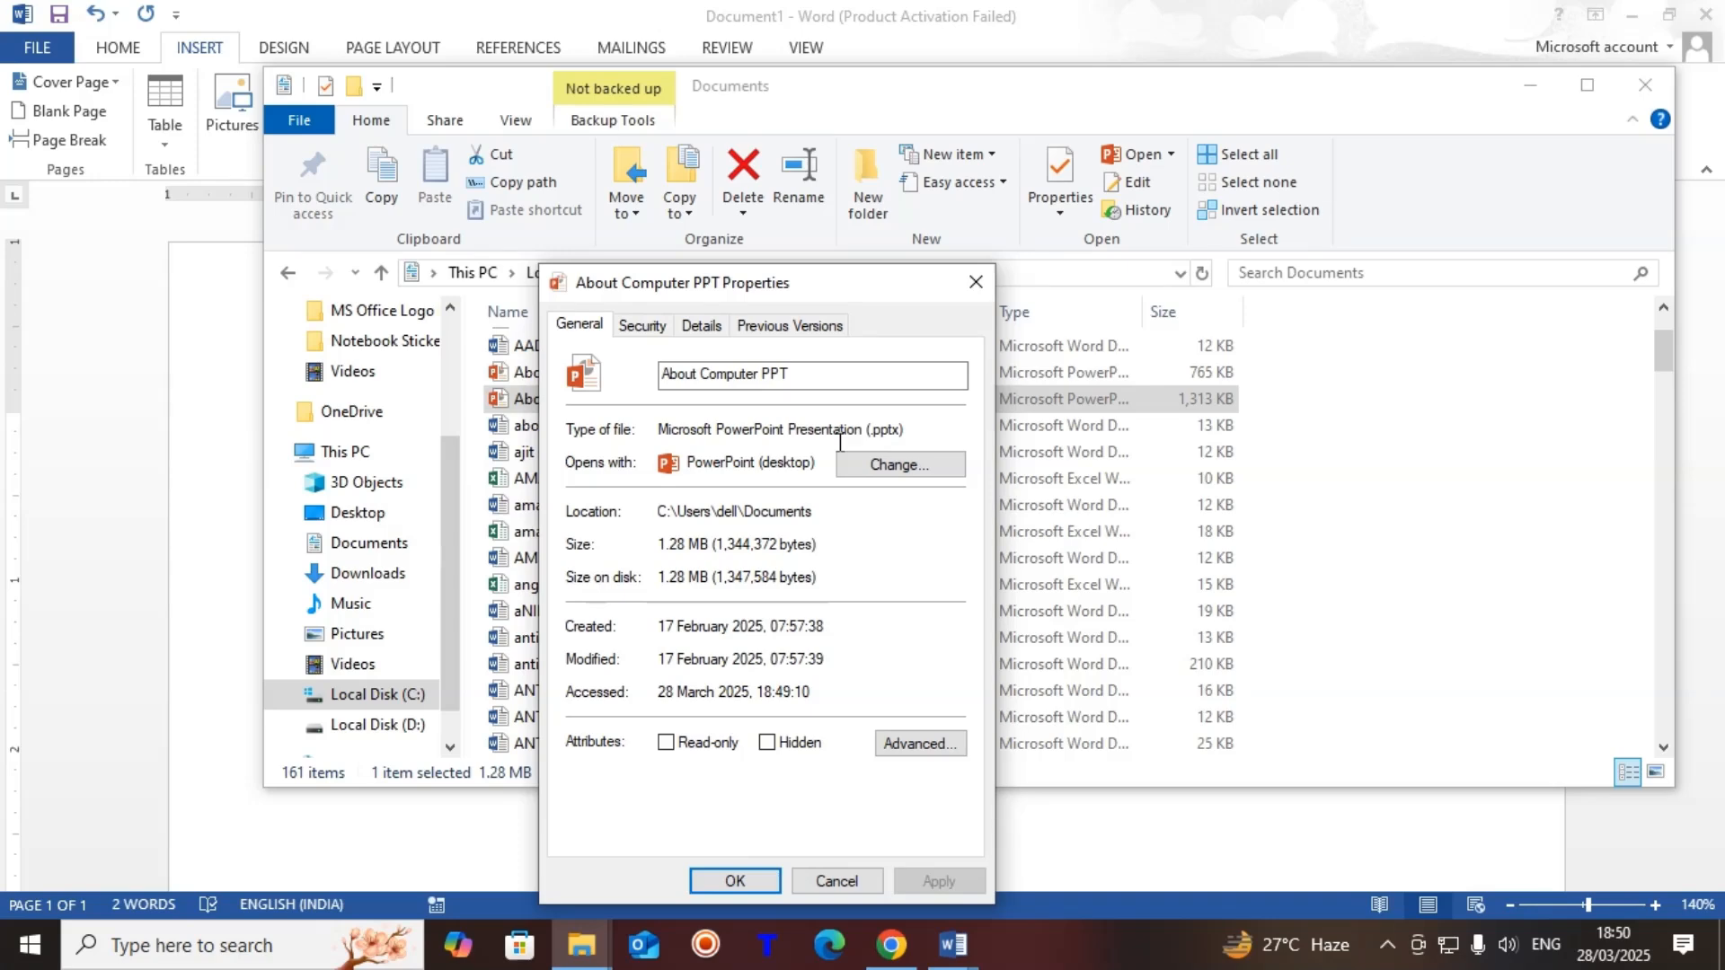
click(976, 282)
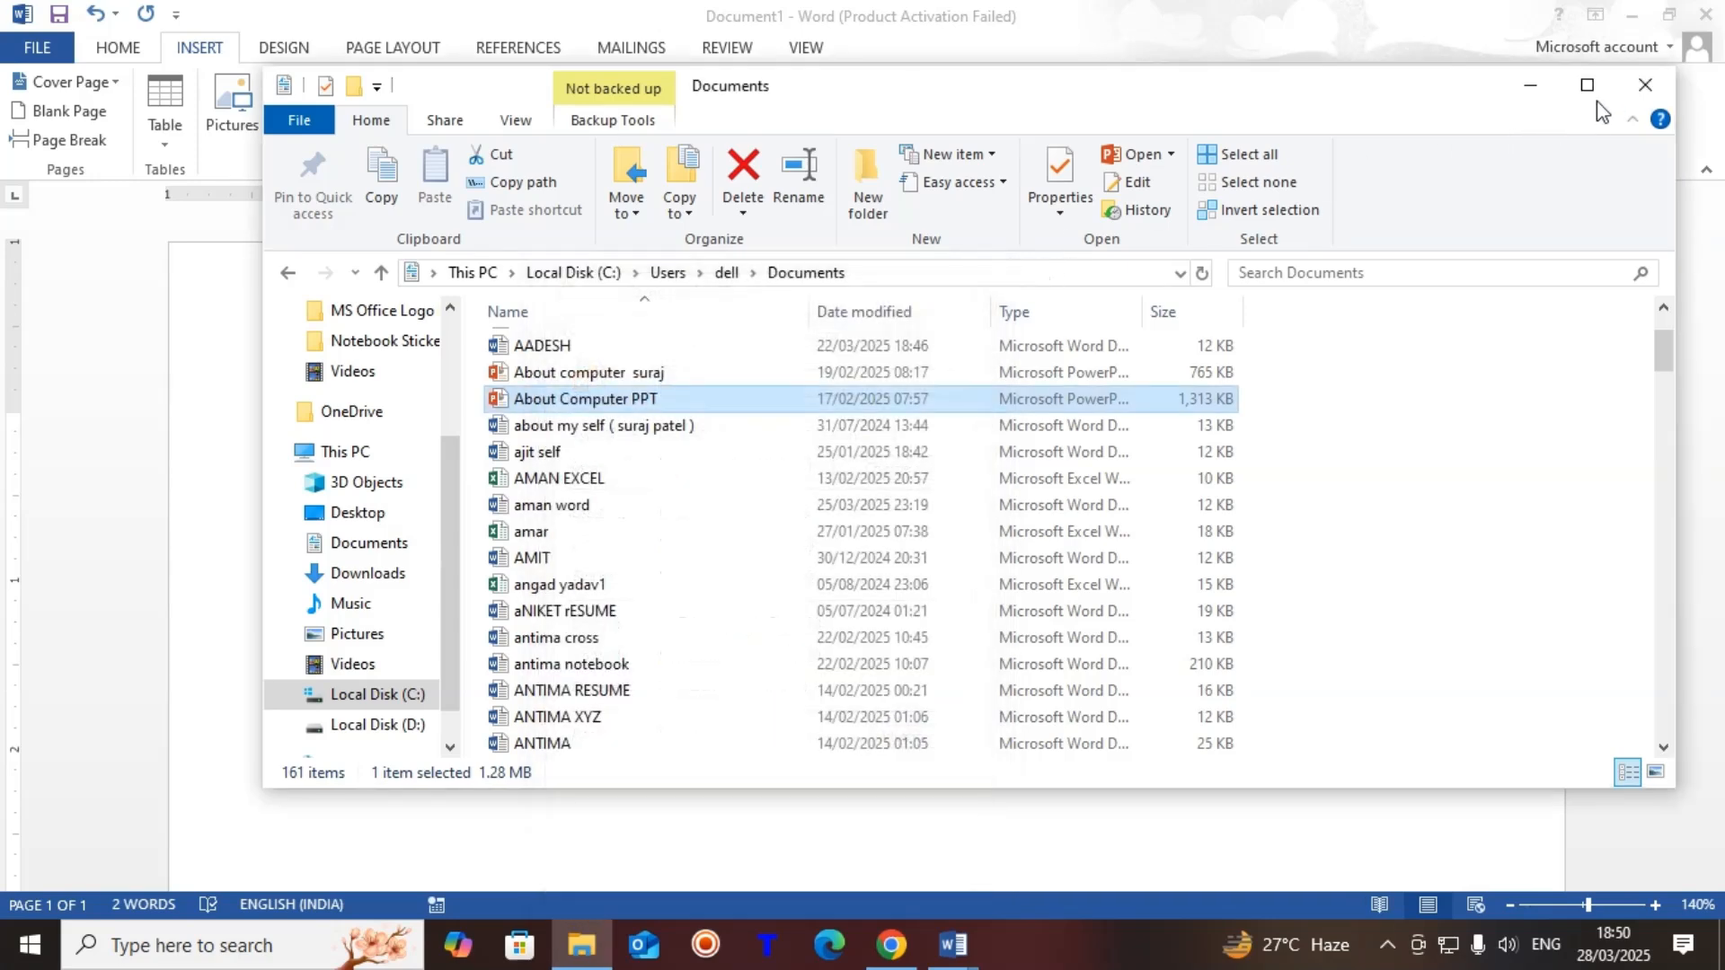
click(1645, 84)
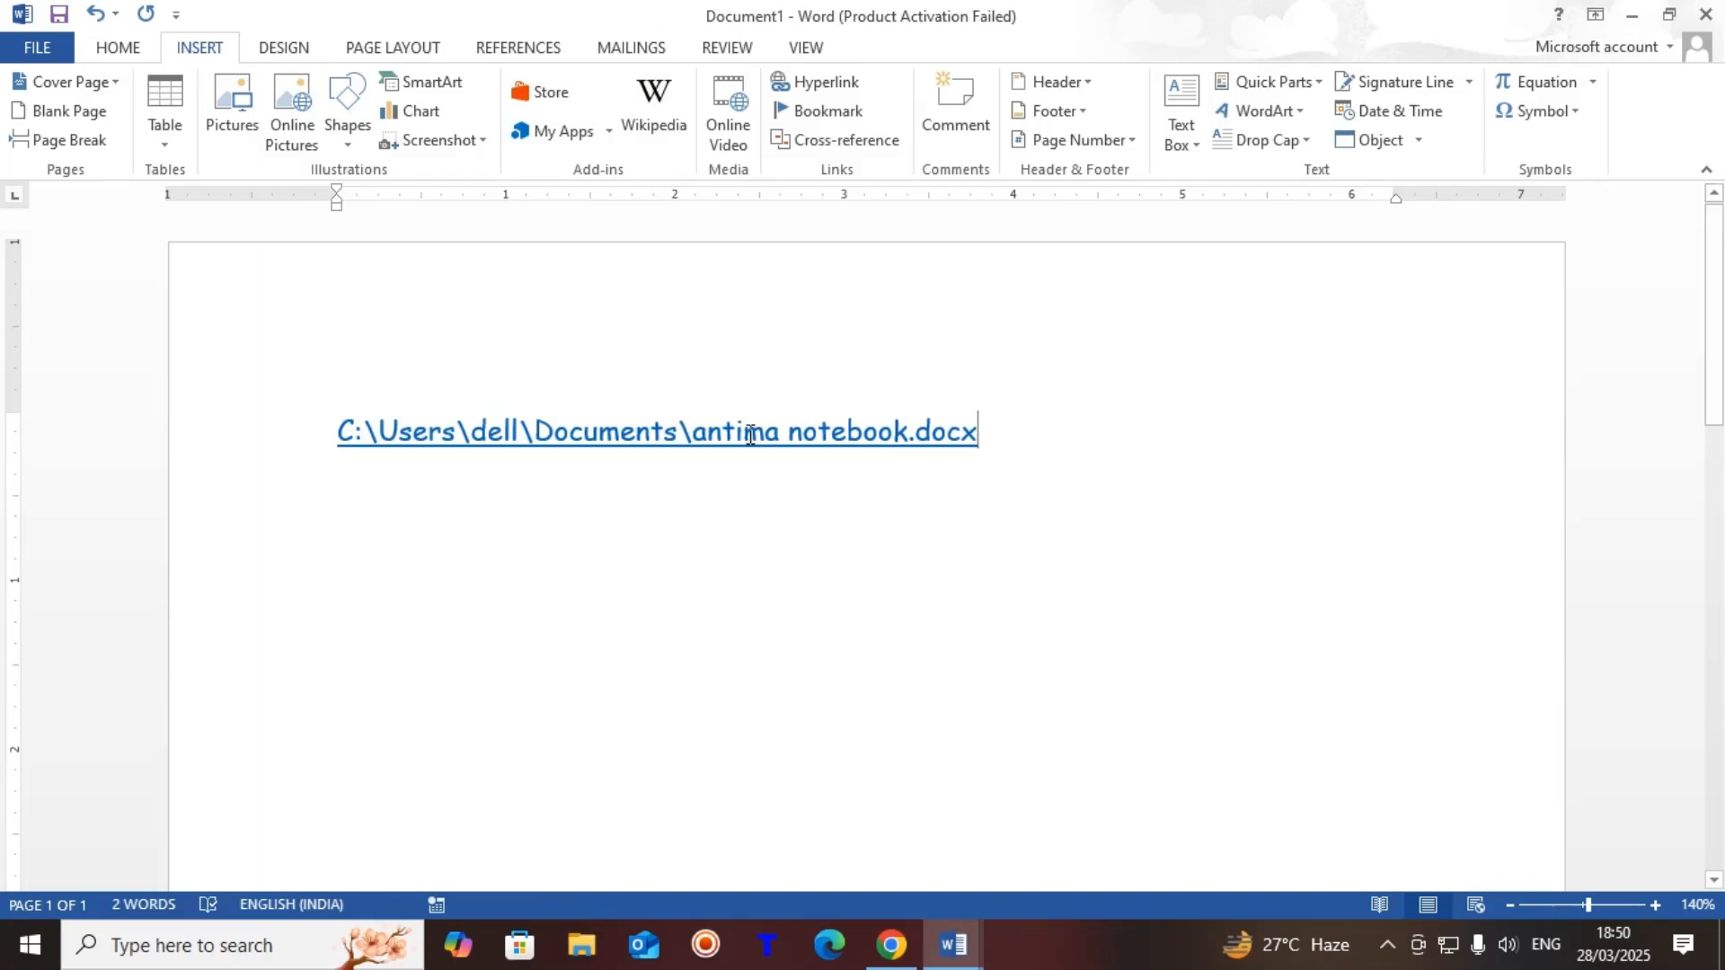
Step: Follow the "antima notebook.docx" hyperlink, allowing the file to open, and close the opened document
double_click(650, 434)
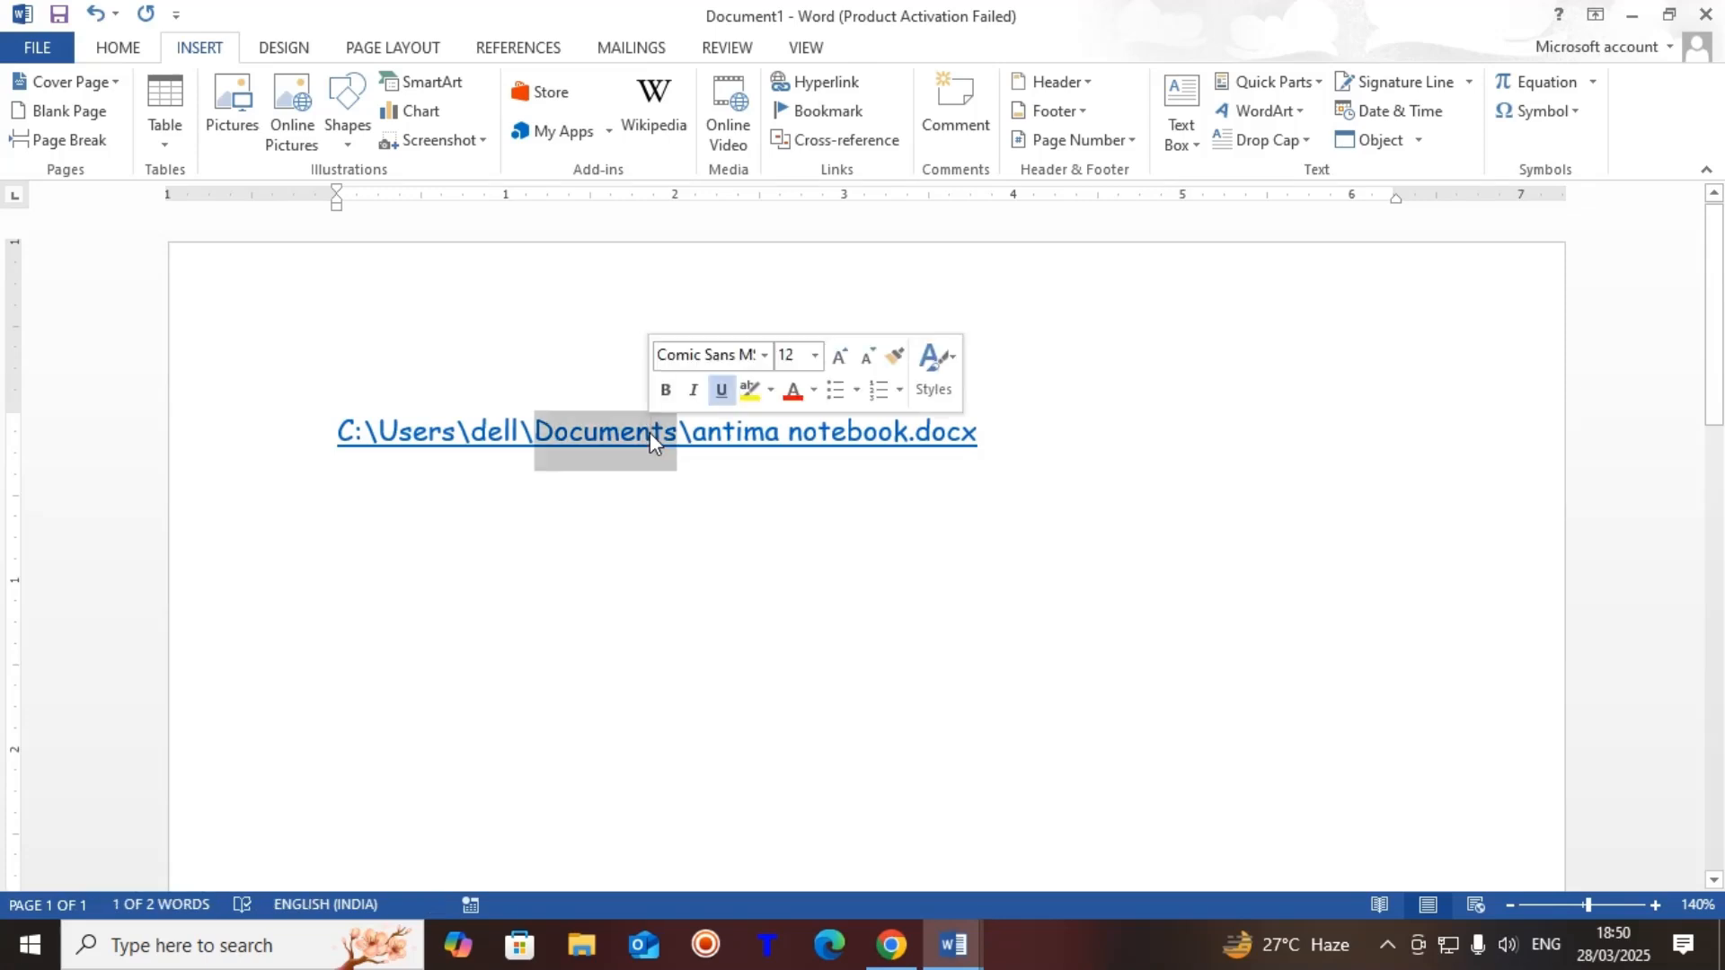
click(650, 433)
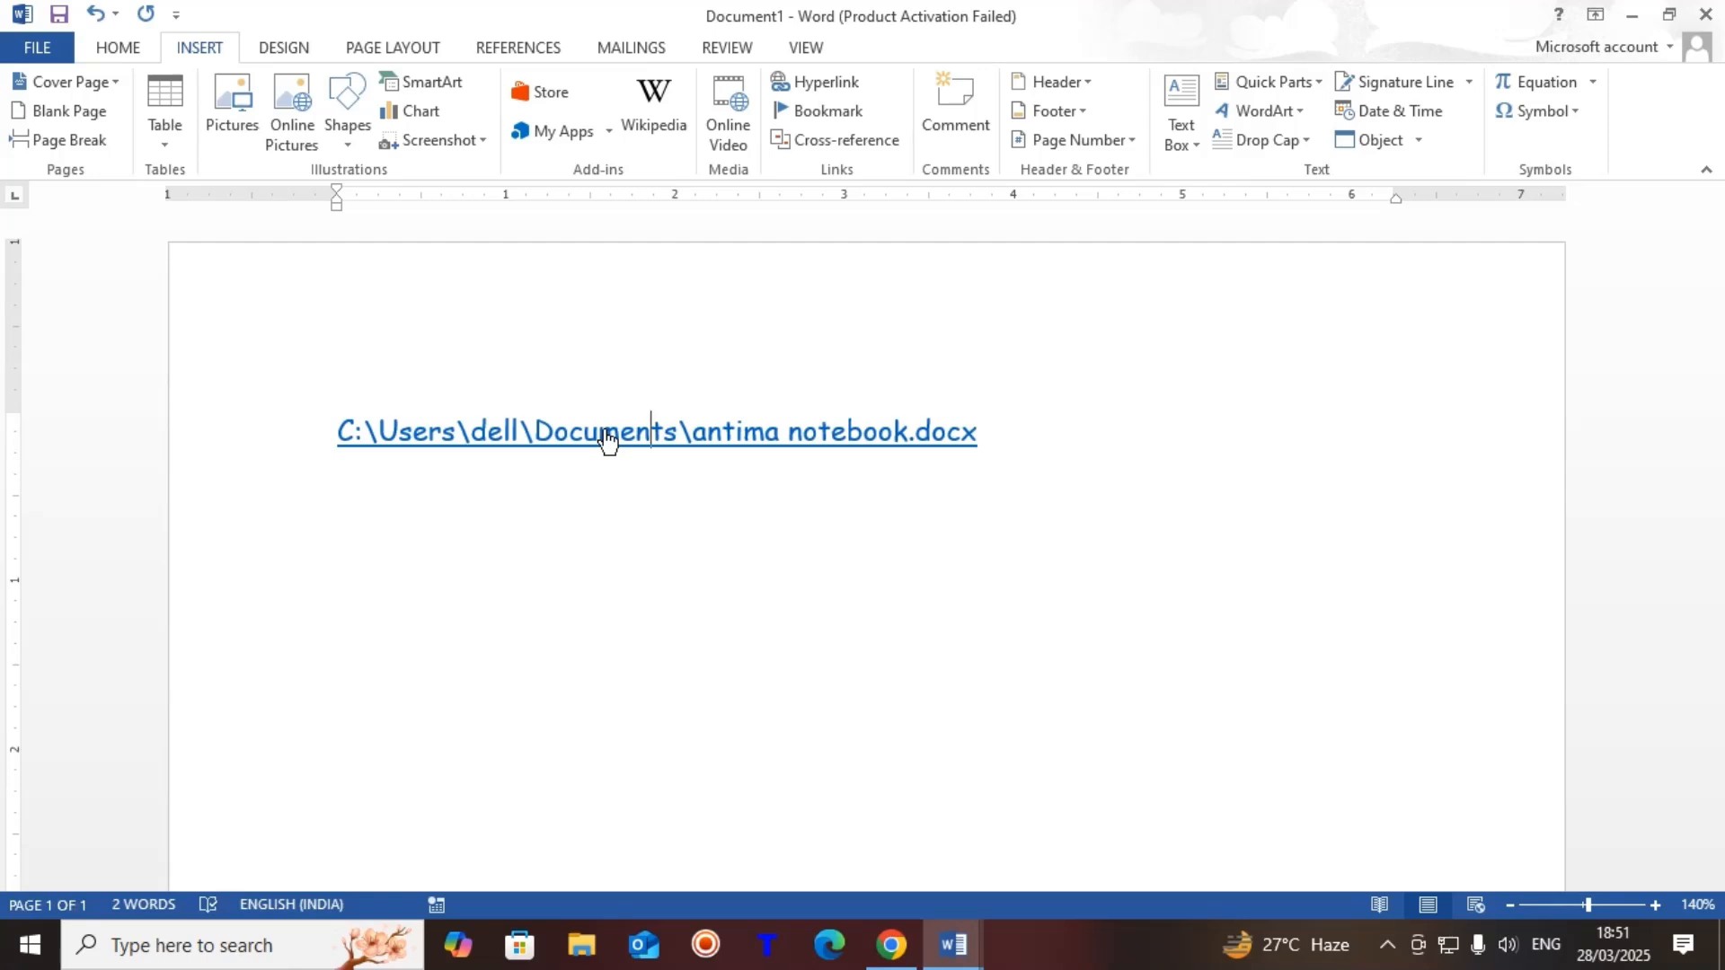
ctrl+click(607, 440)
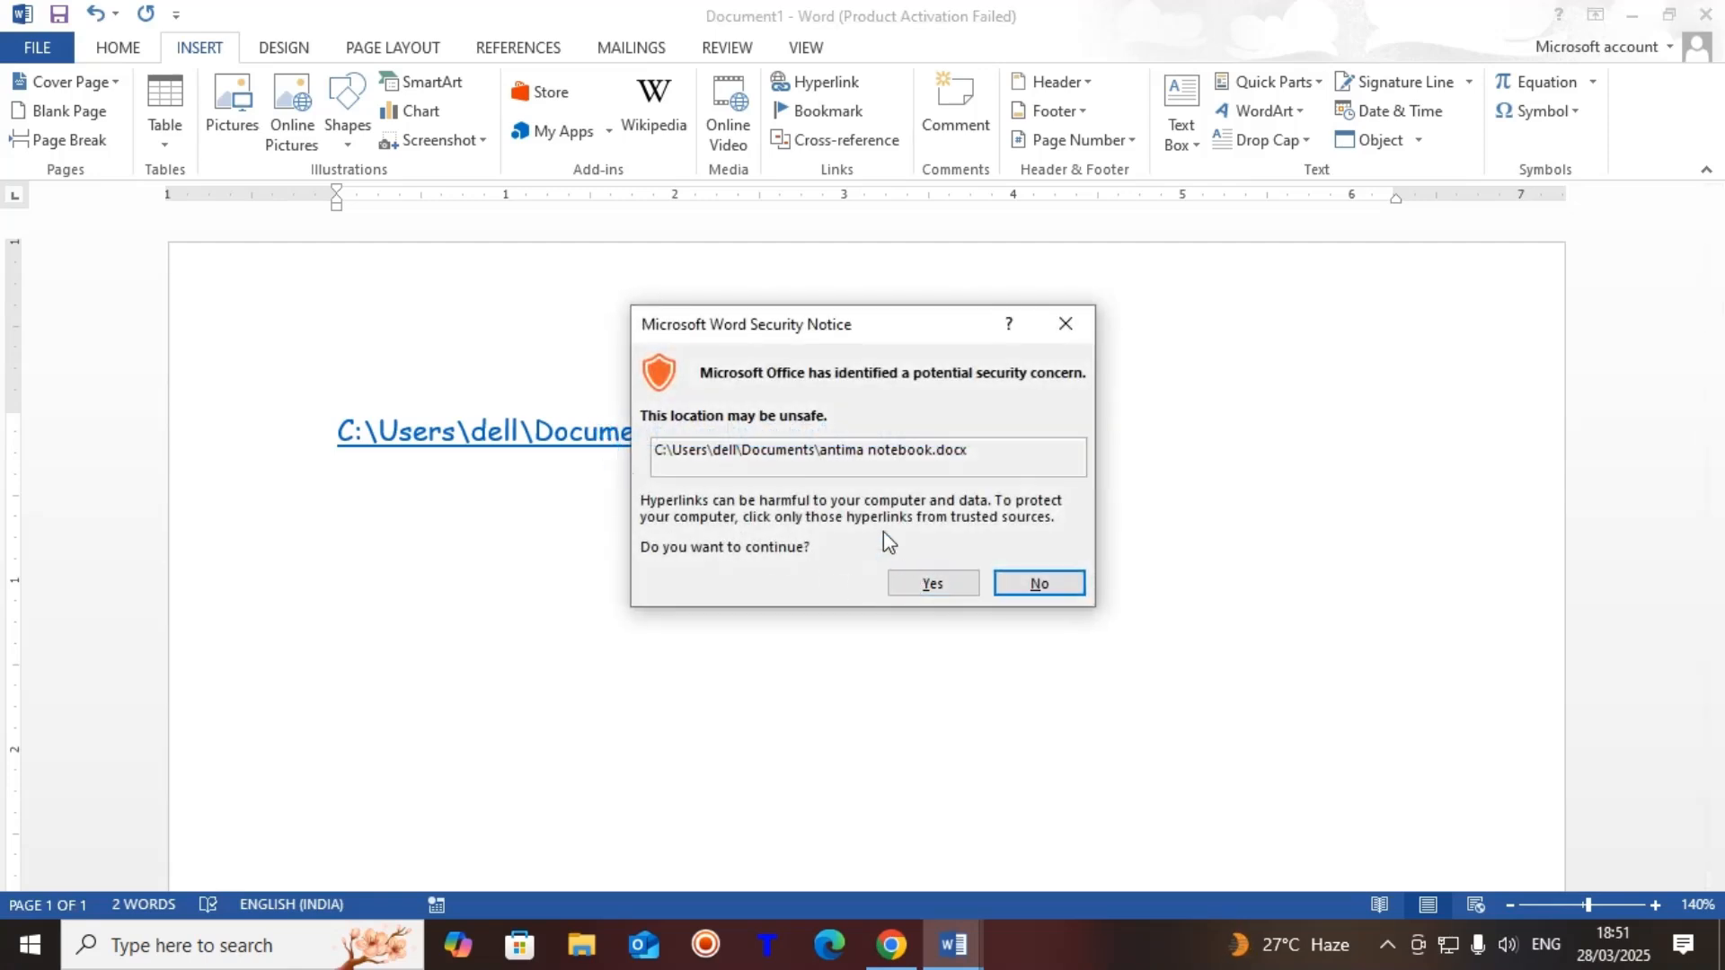
click(897, 583)
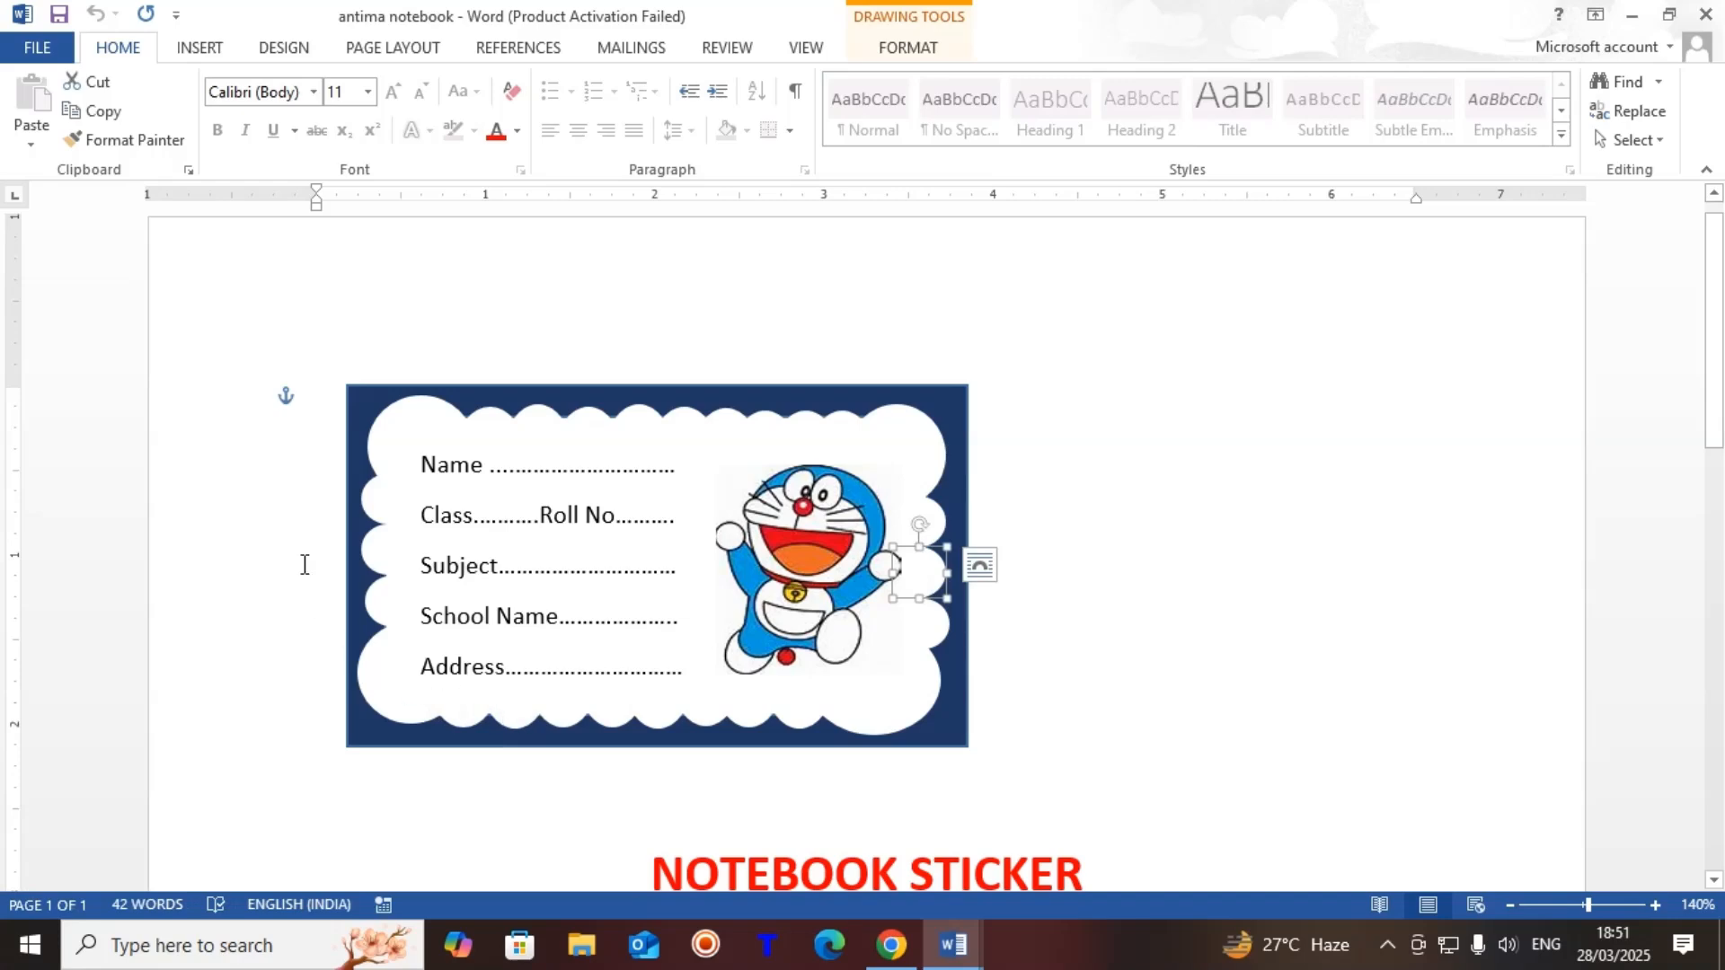
click(1706, 14)
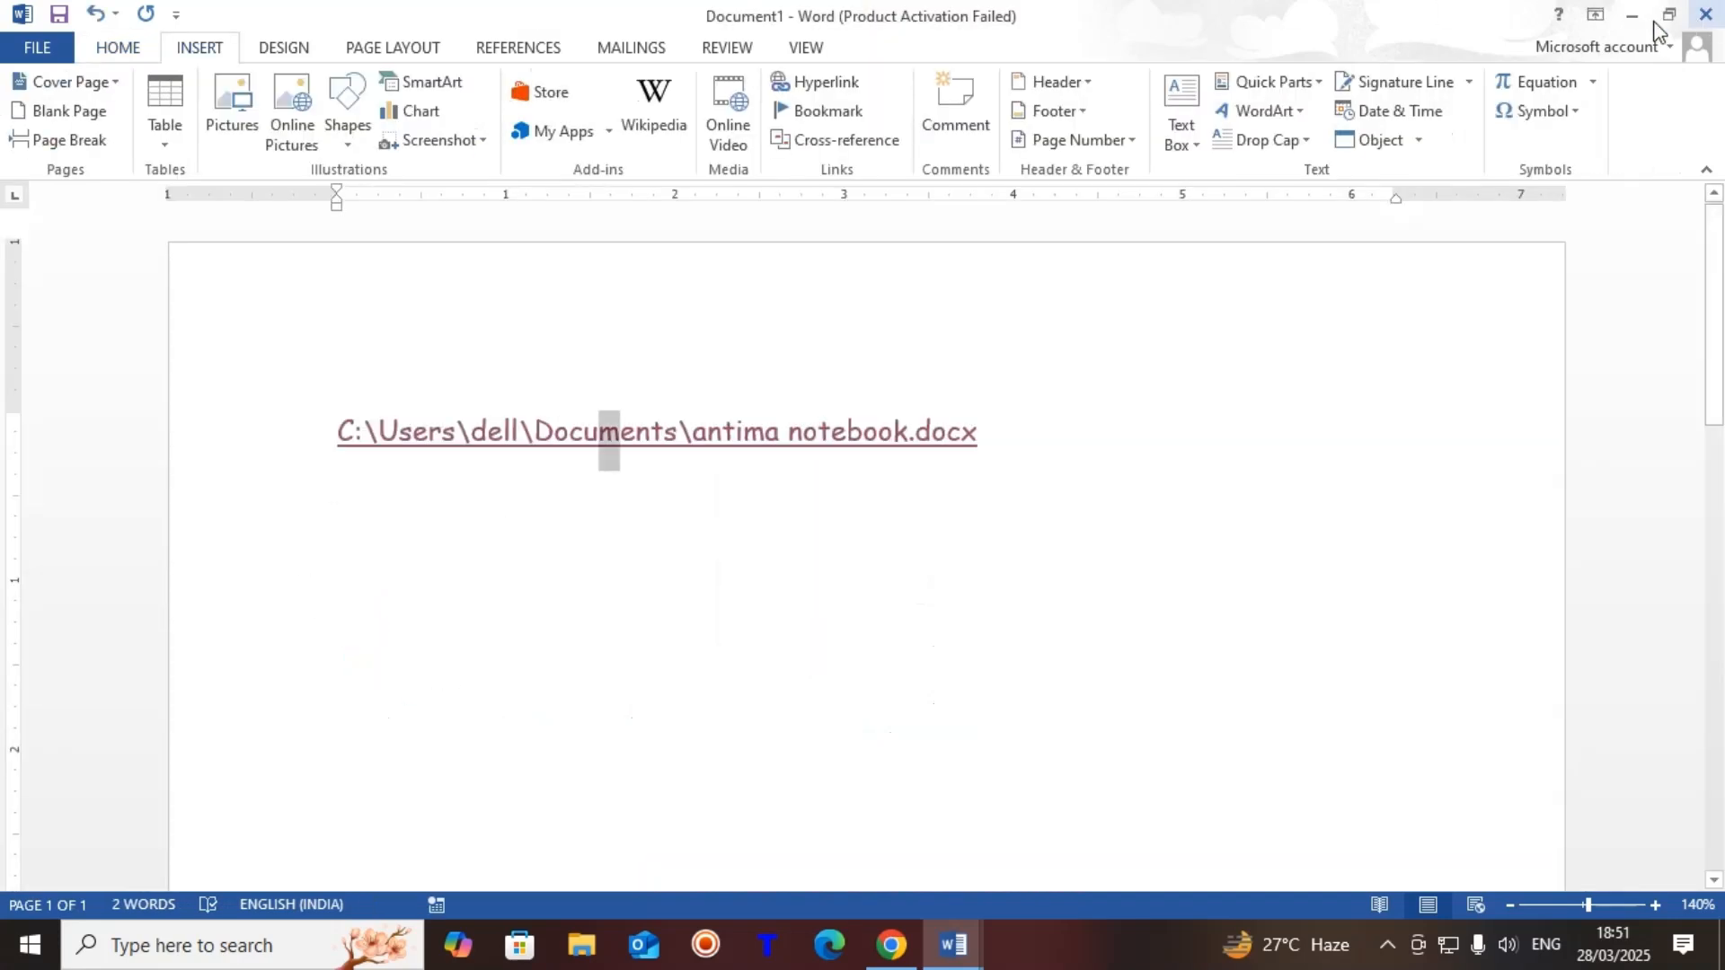
Step: Open "antima notebook" through its hyperlink again, check the document's title, and return to Document1
click(725, 436)
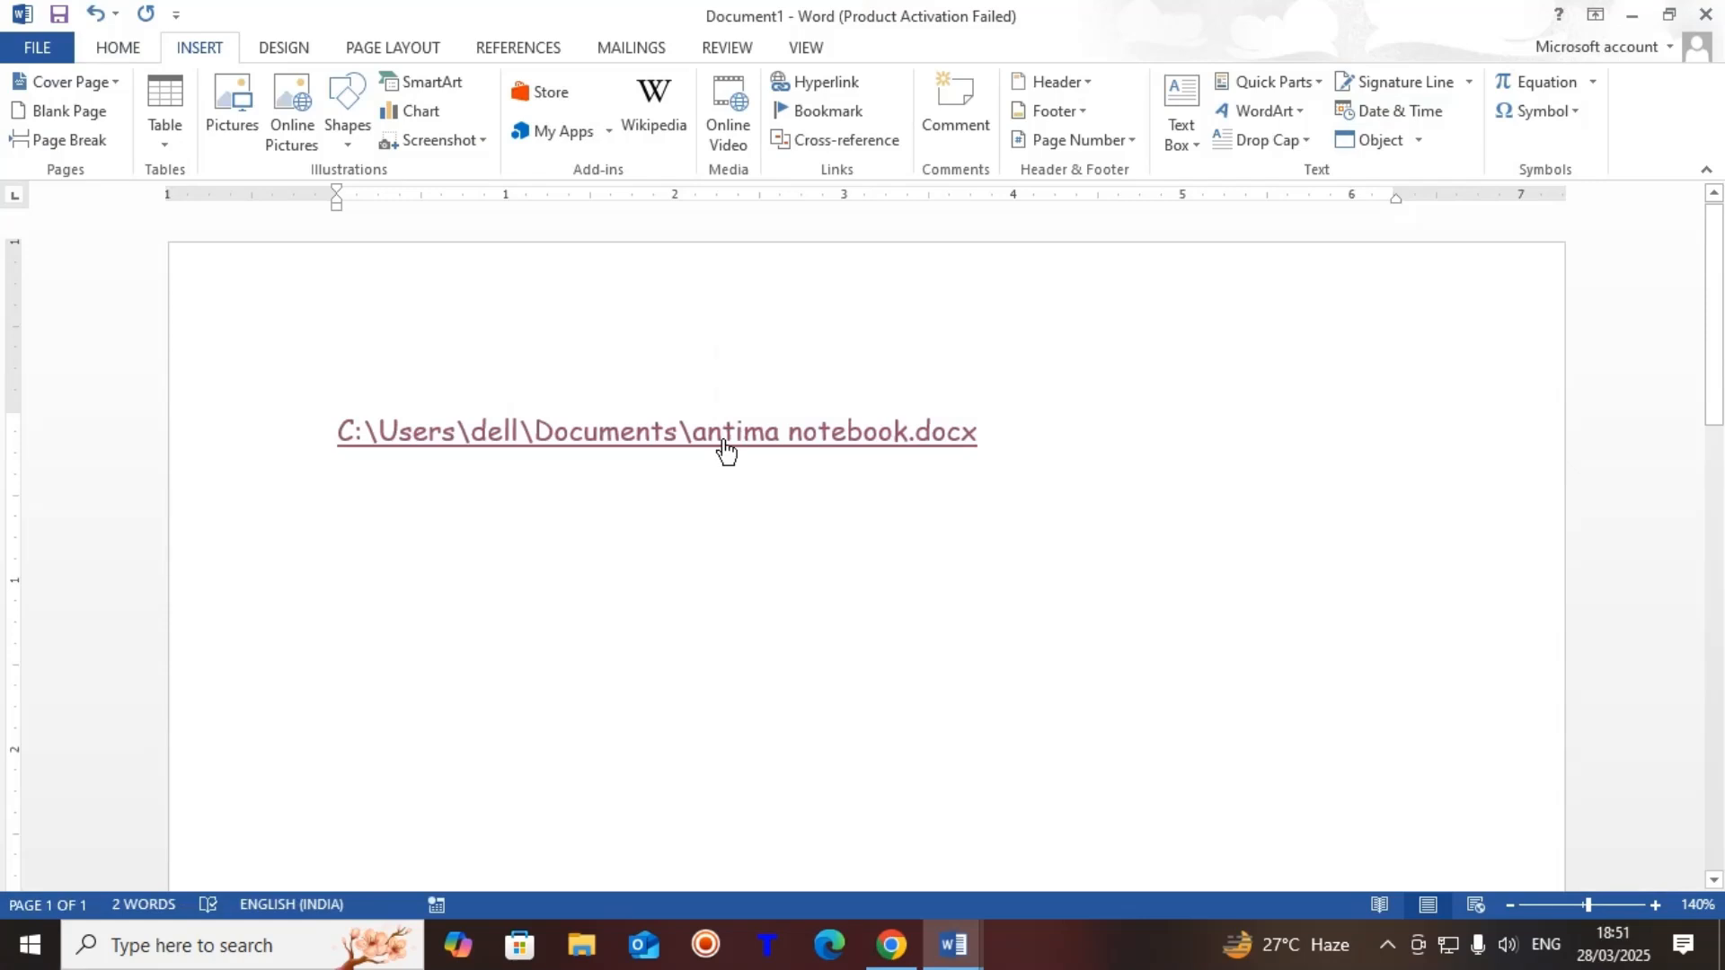
ctrl+click(724, 443)
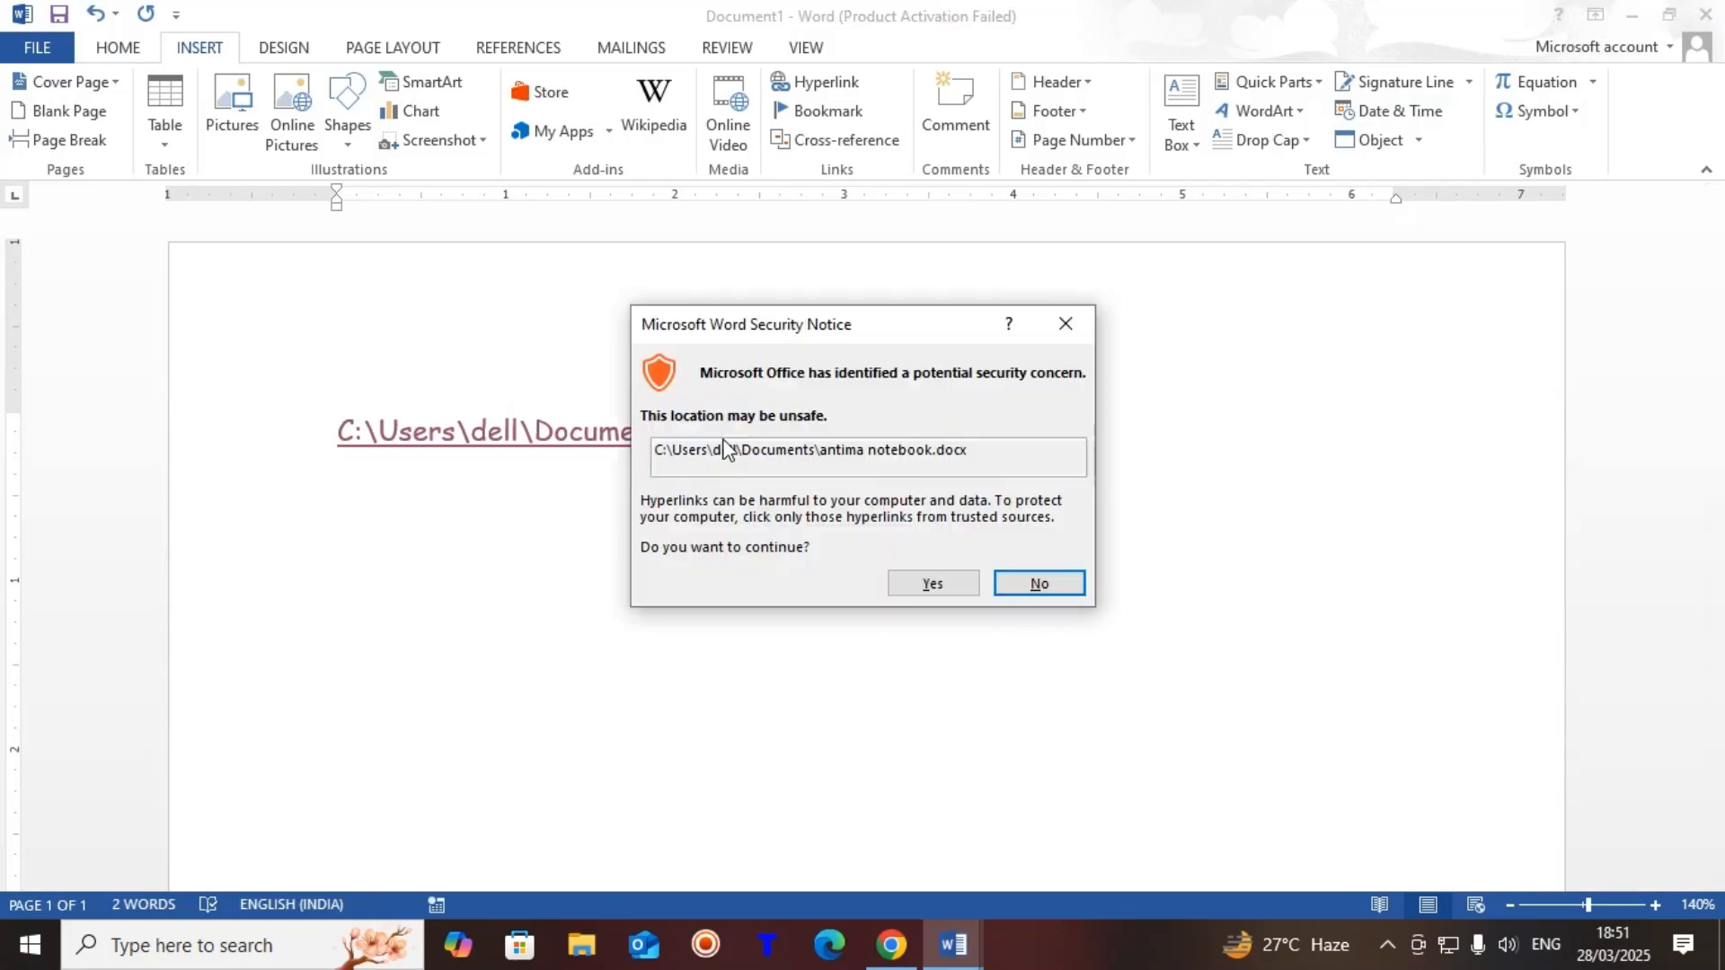
click(931, 585)
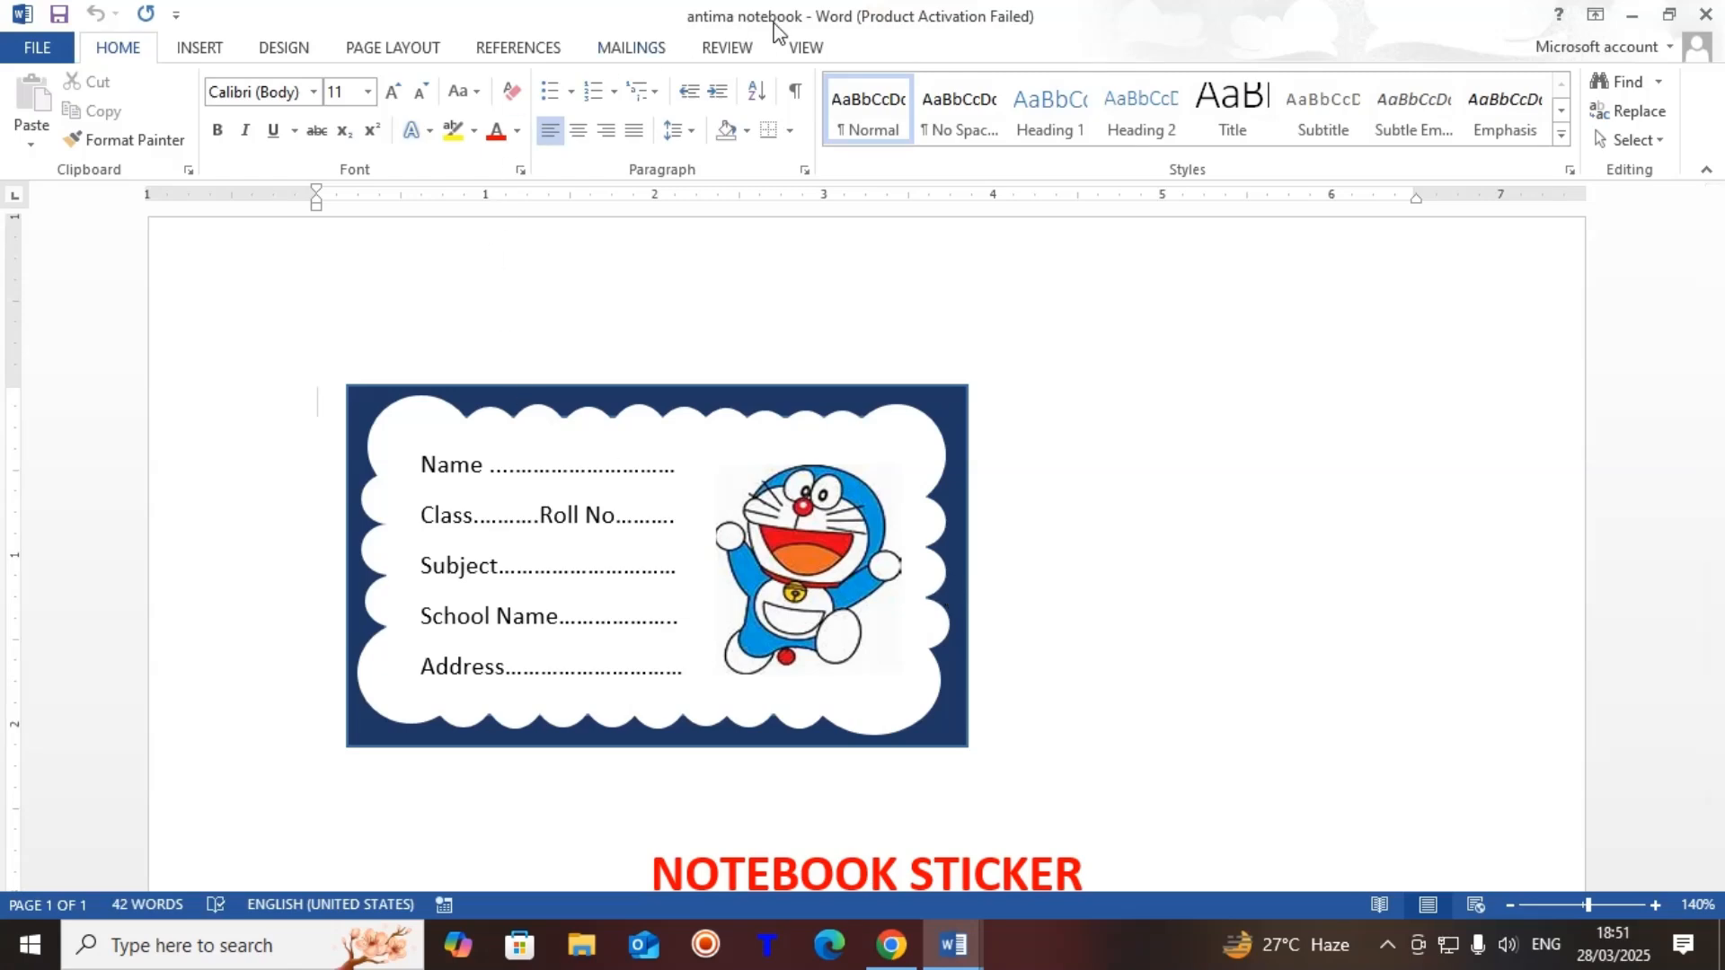
key(alt+Tab)
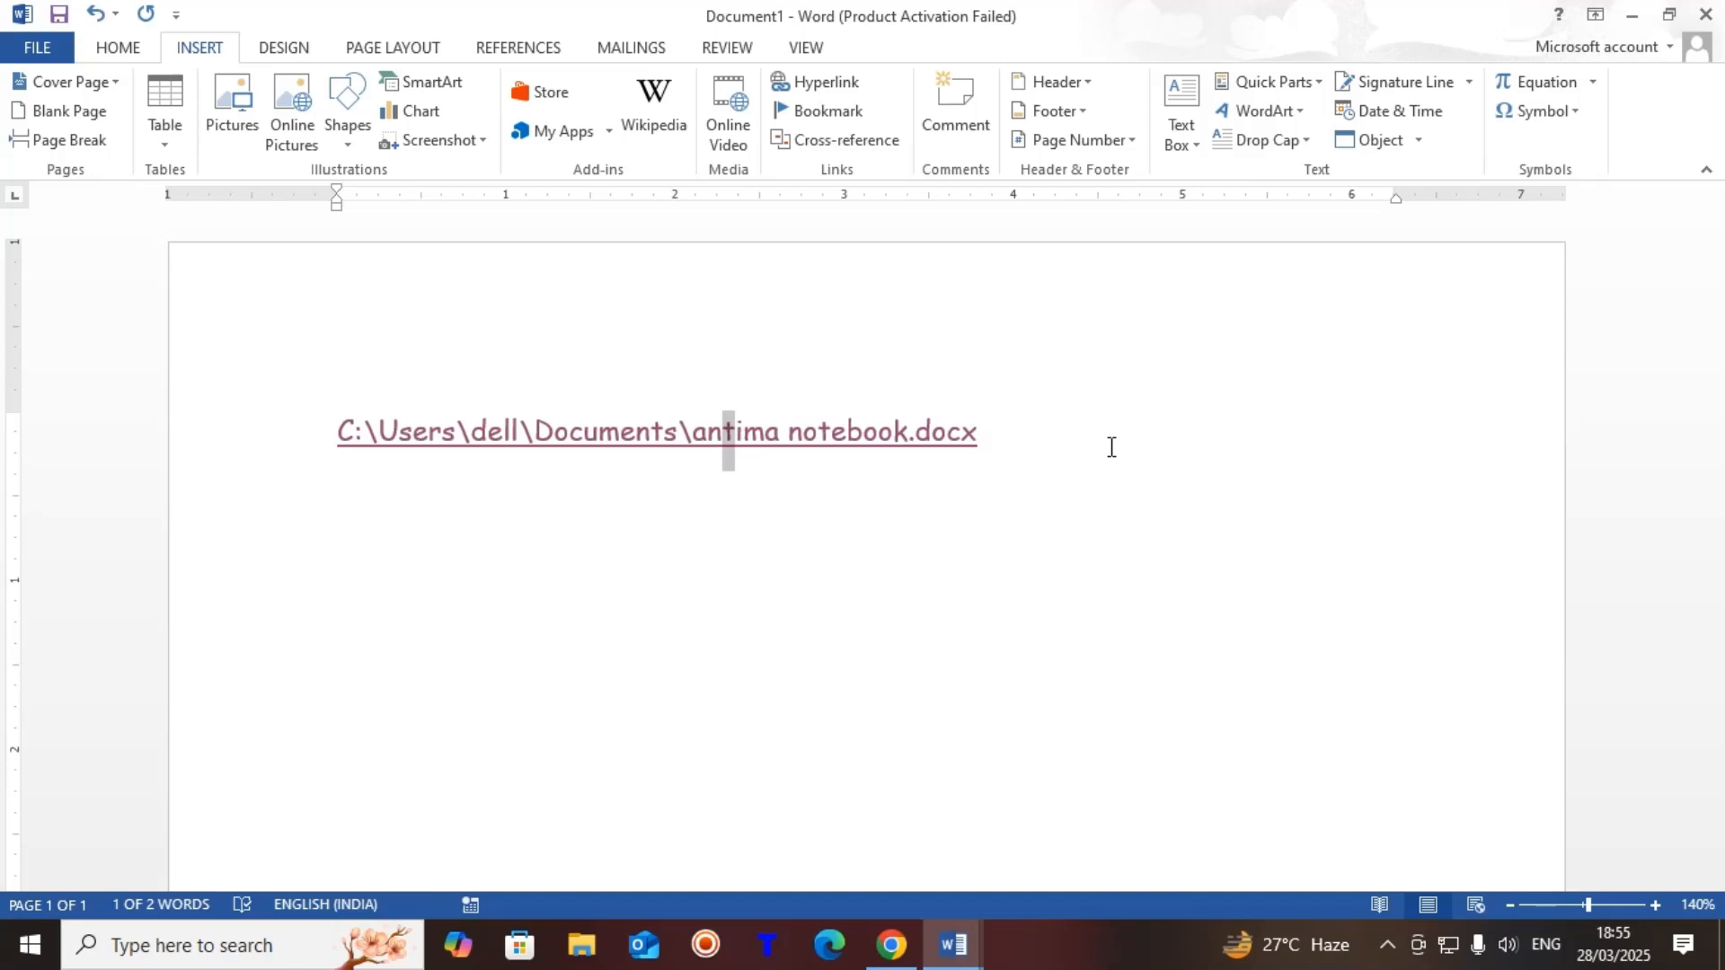
Step: On a new line below the first link, insert a hyperlink to the eighth image in the "id card images" folder under Pictures
click(1060, 443)
key(Return)
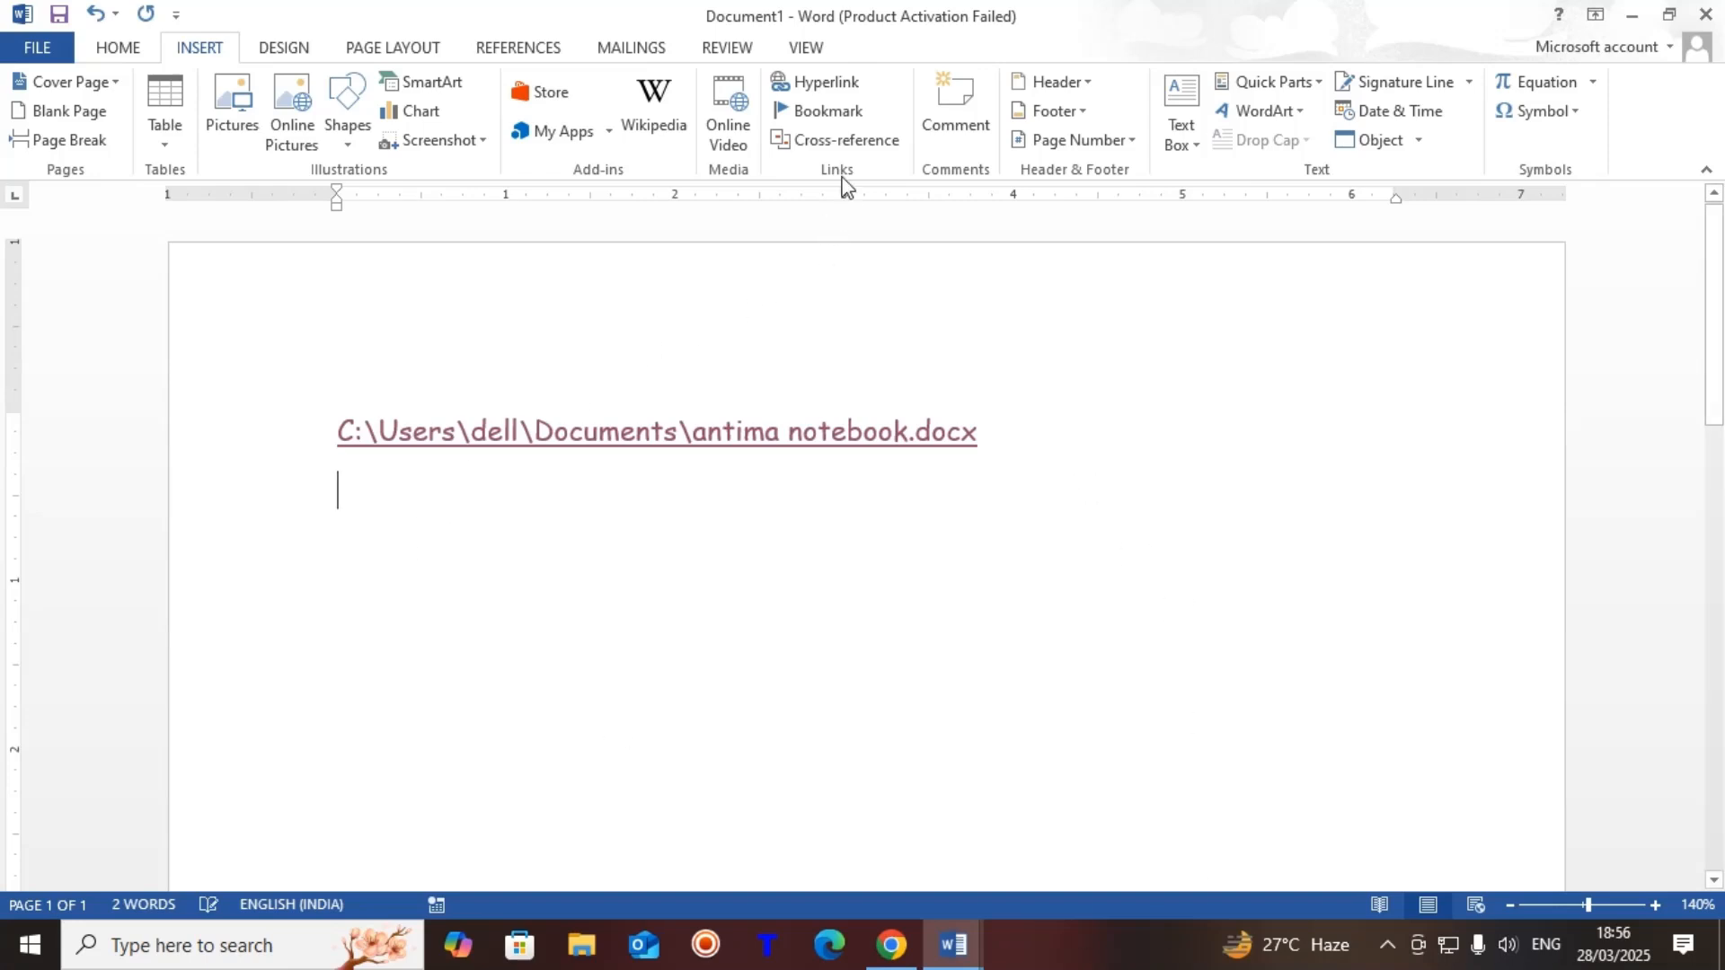
click(839, 83)
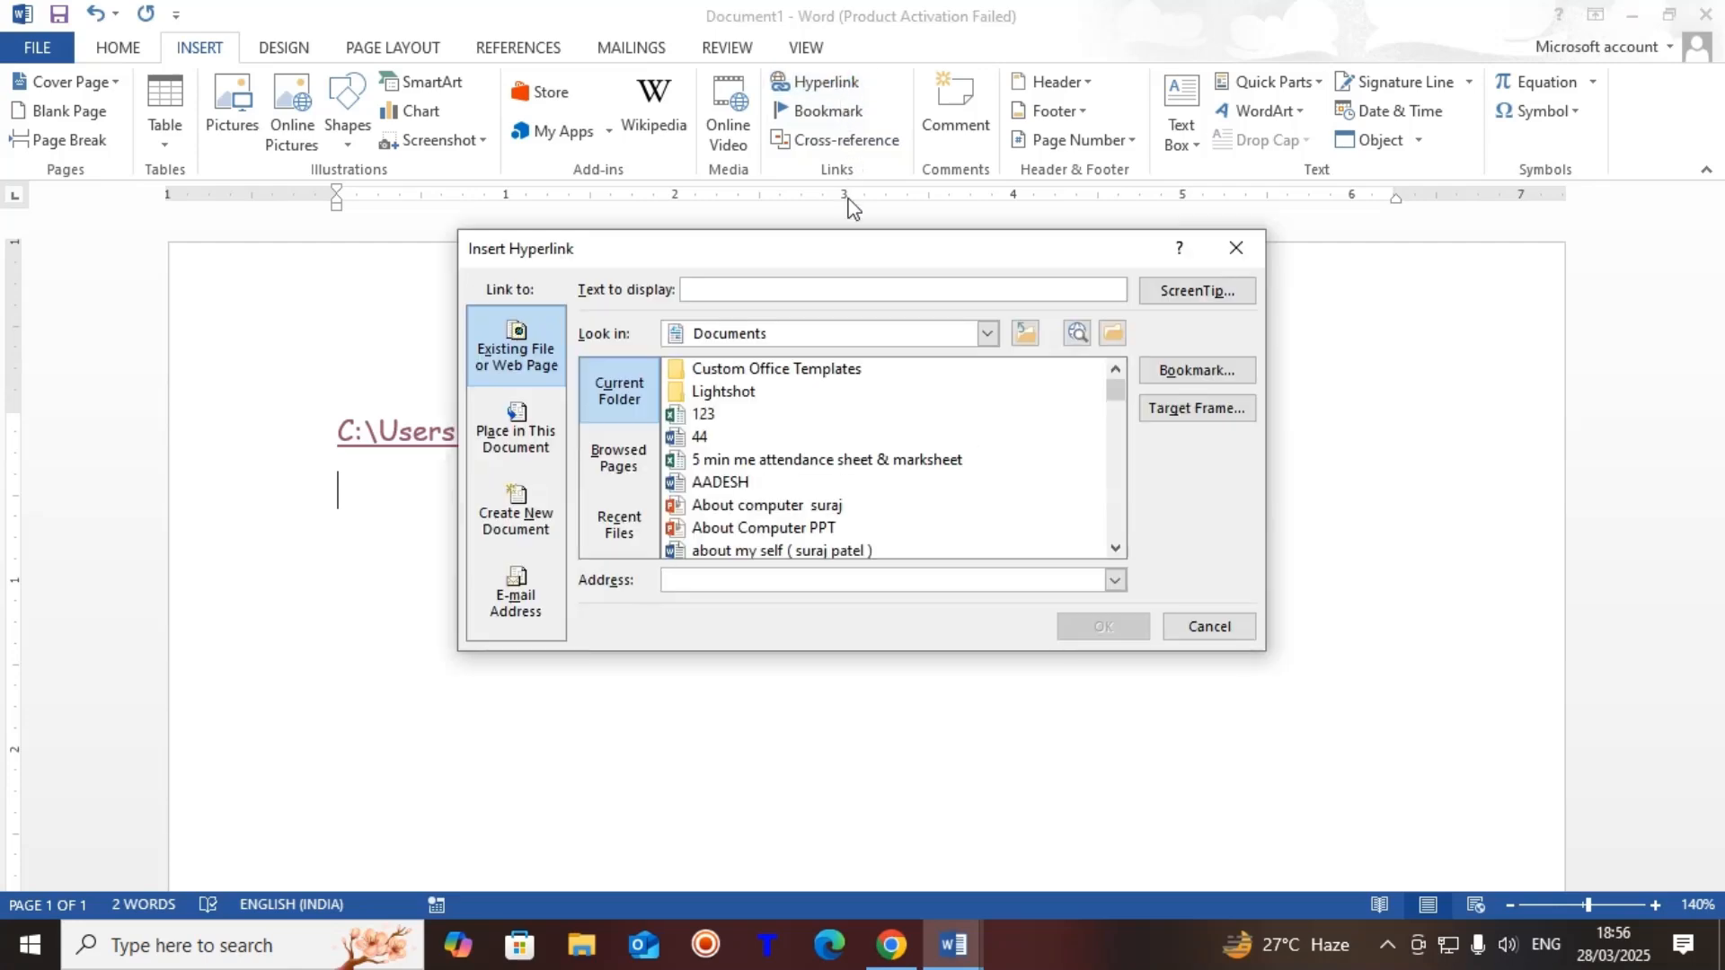
click(988, 333)
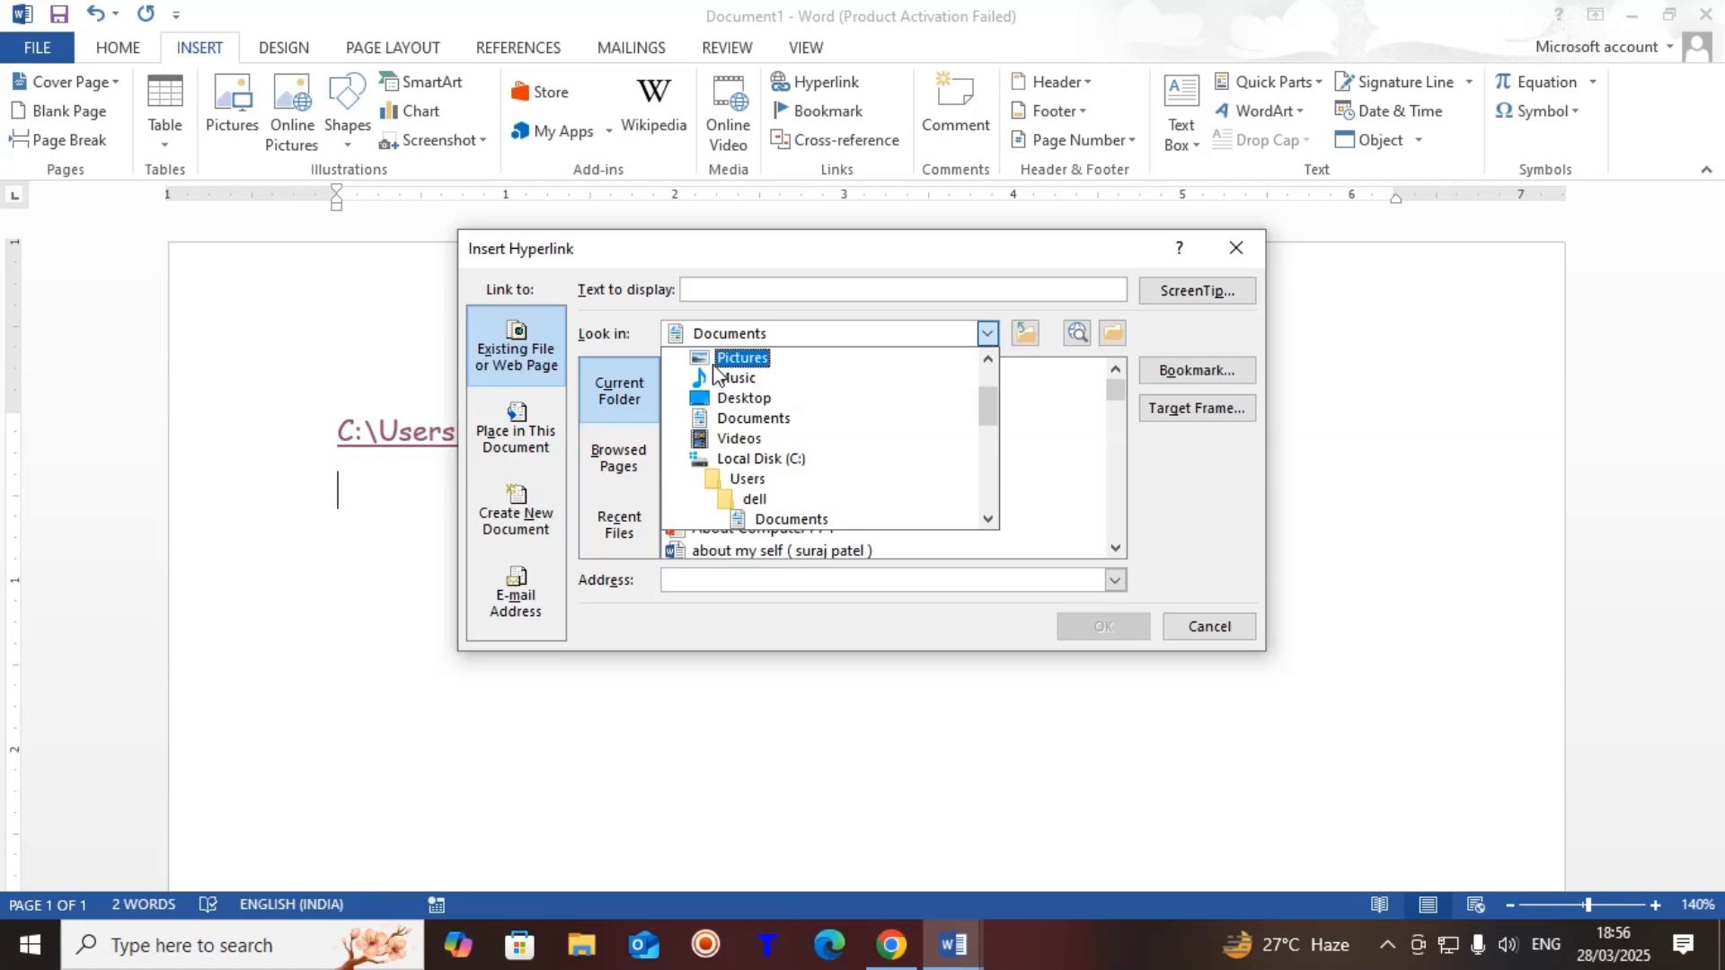
click(748, 359)
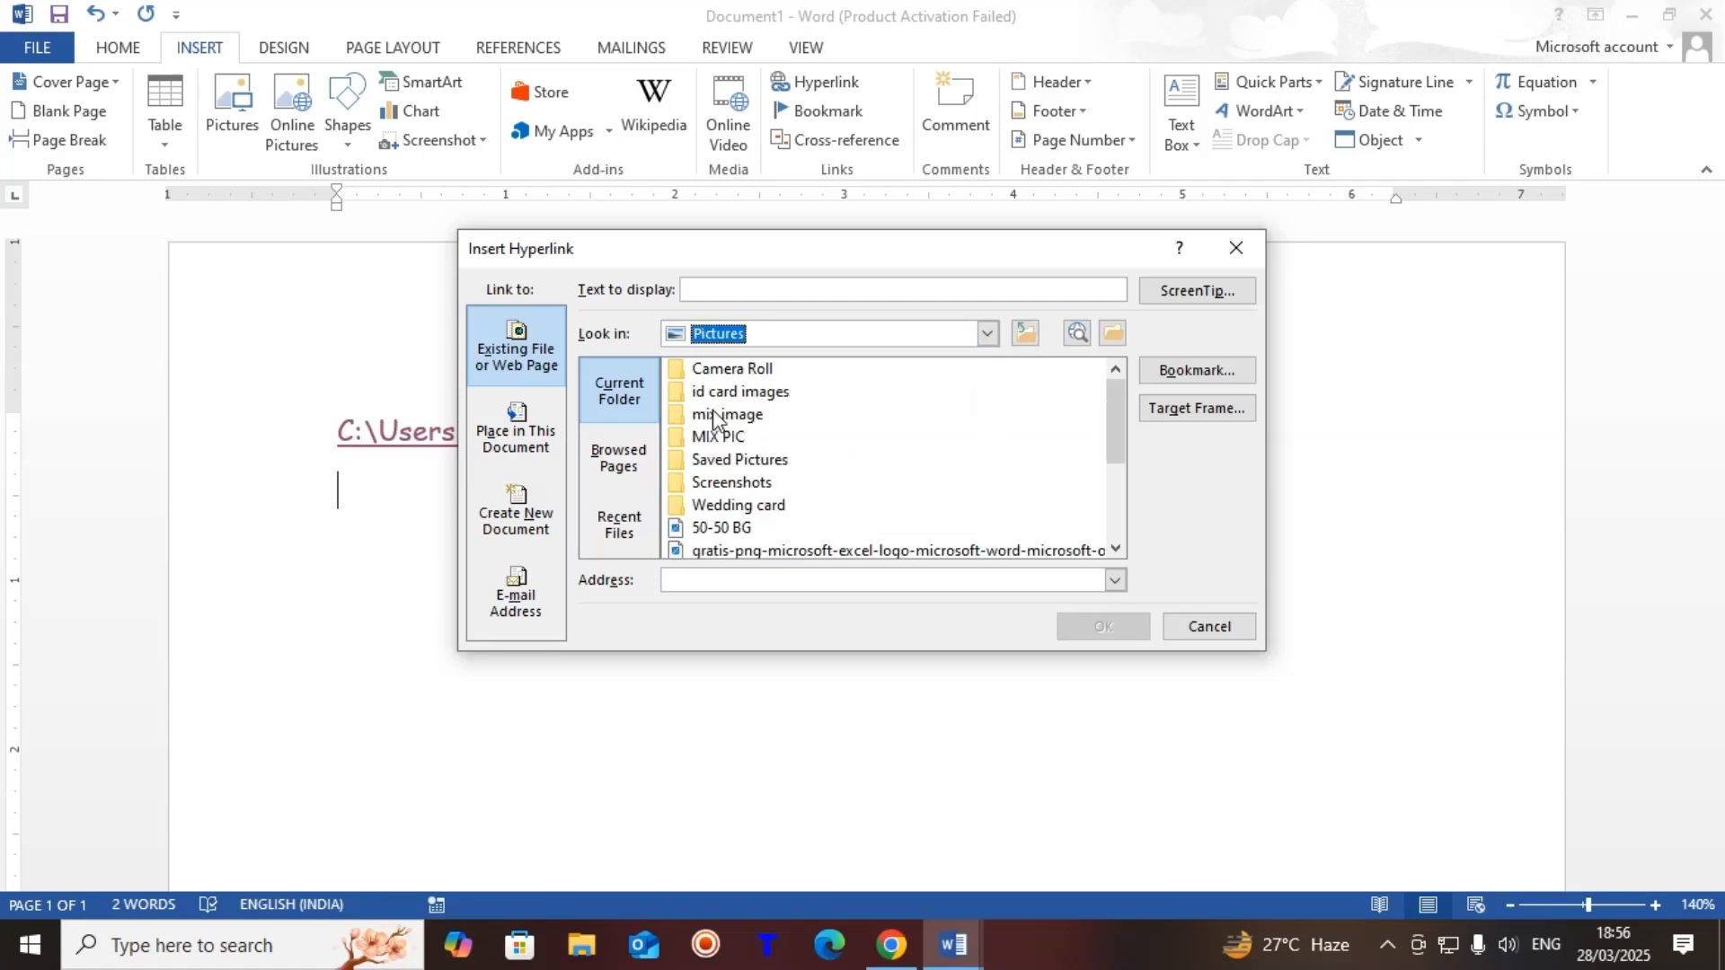
double_click(764, 395)
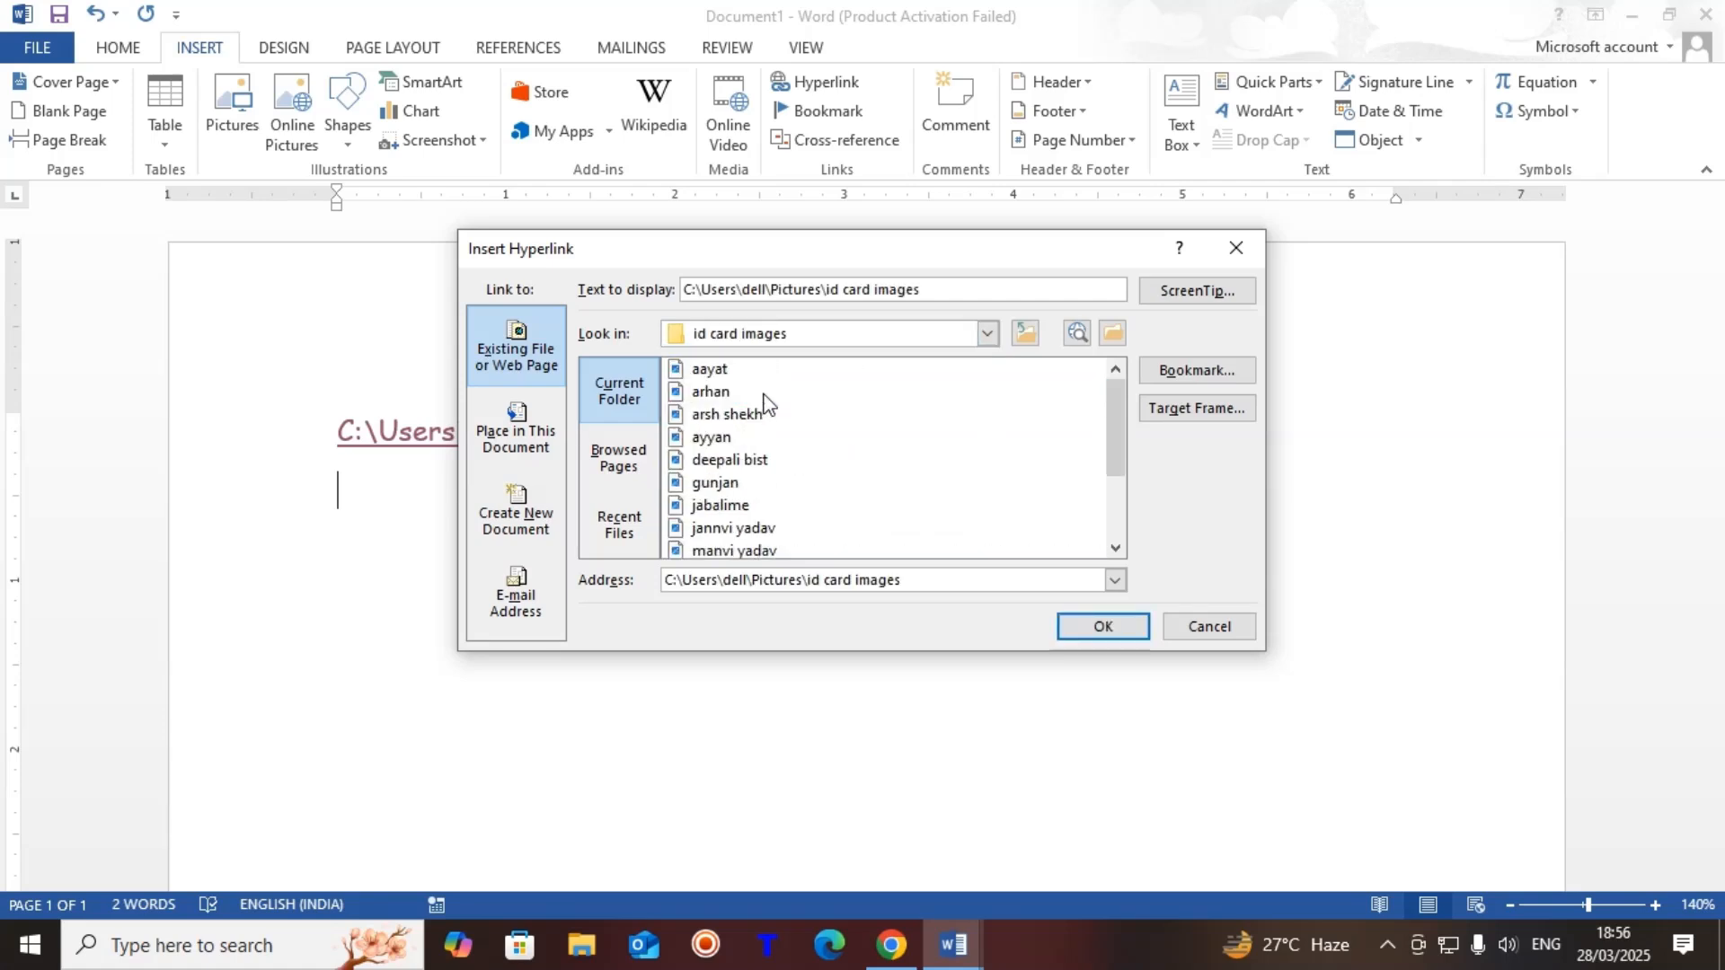
click(704, 529)
click(1104, 627)
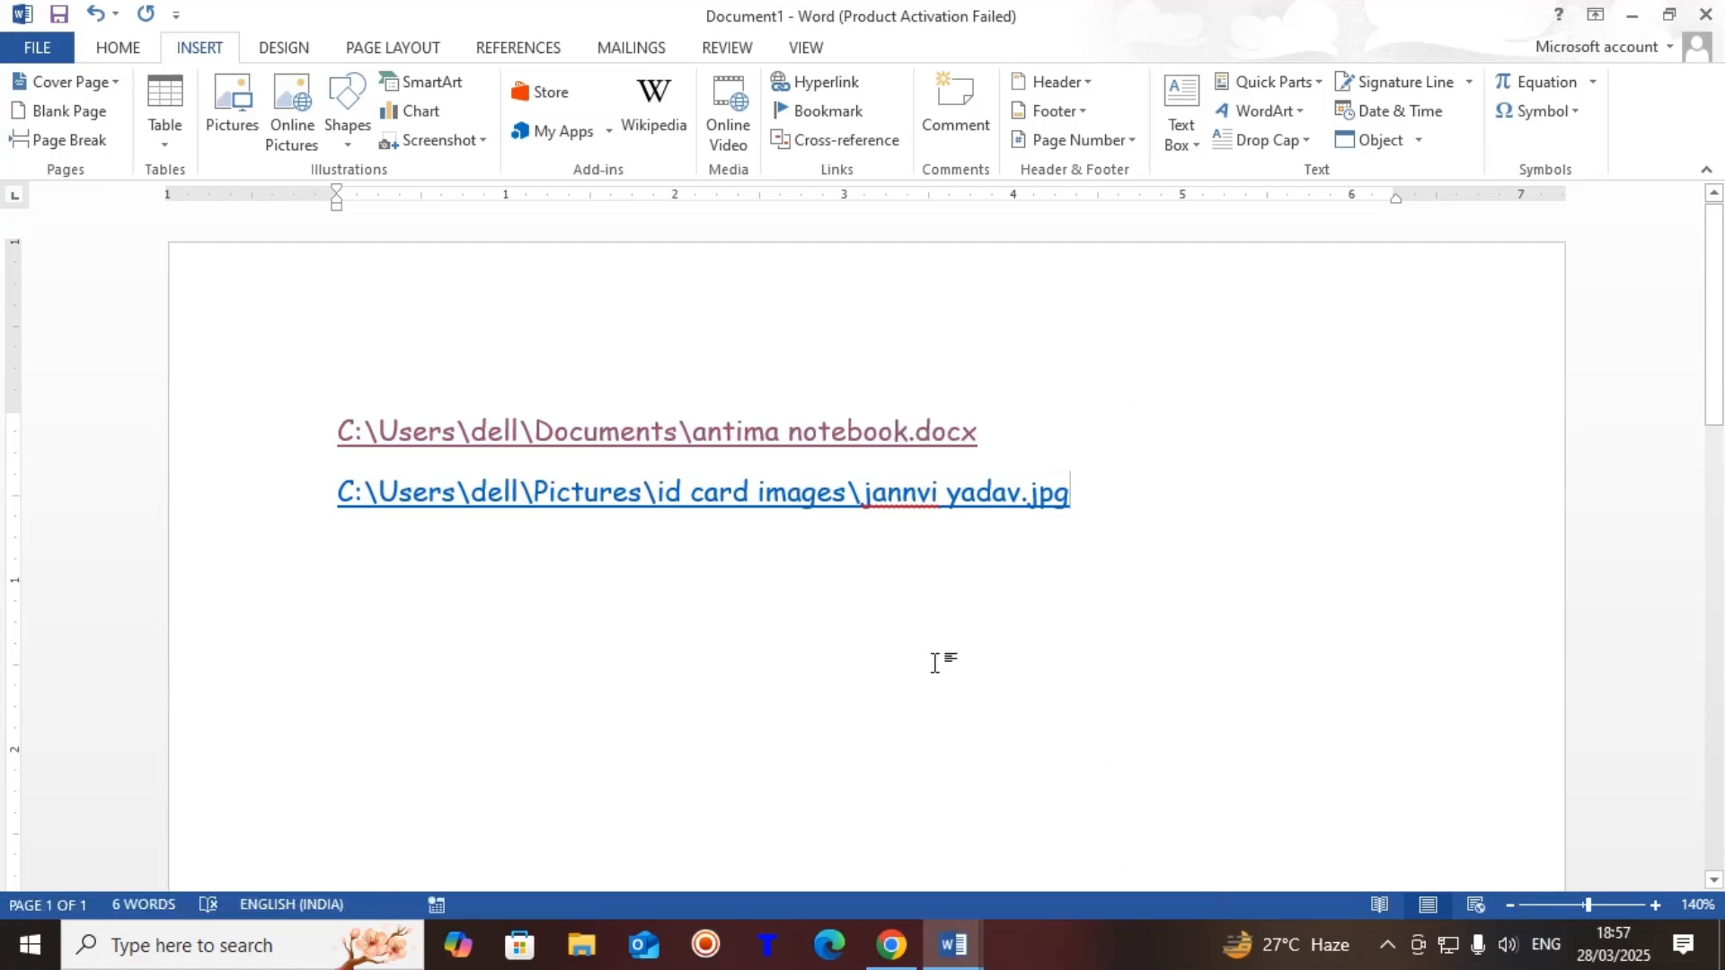
Step: Test the image hyperlink by opening and closing its picture, and start a new line below the link
ctrl+click(776, 494)
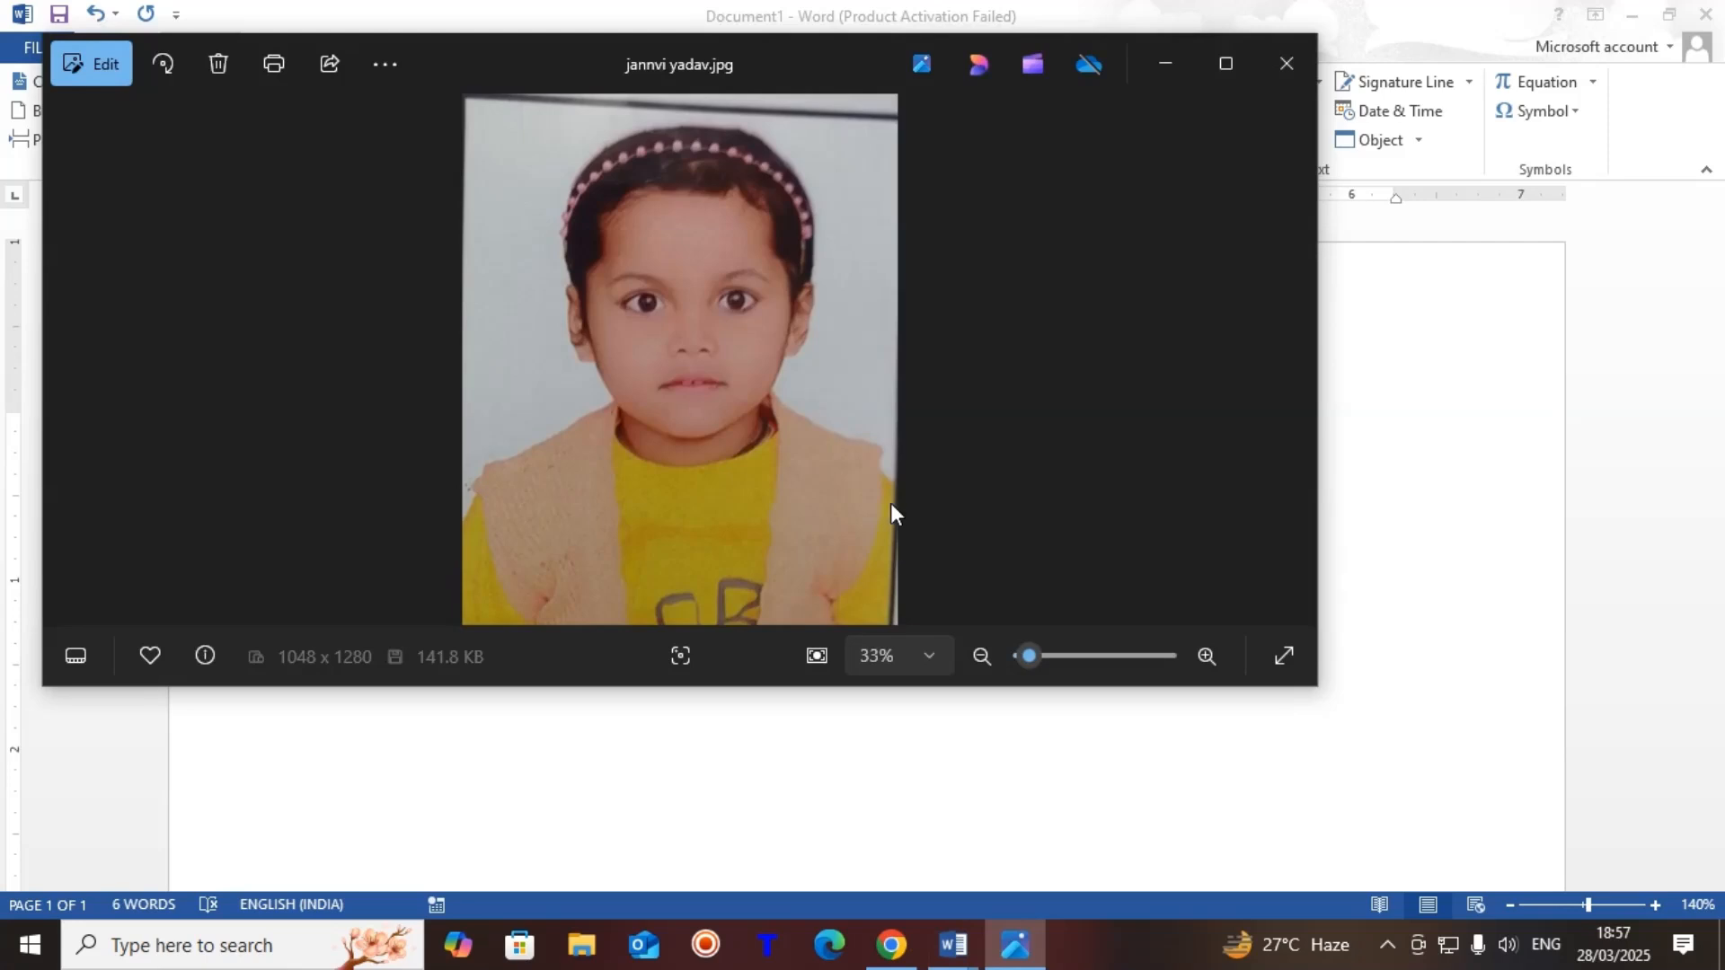
click(1291, 63)
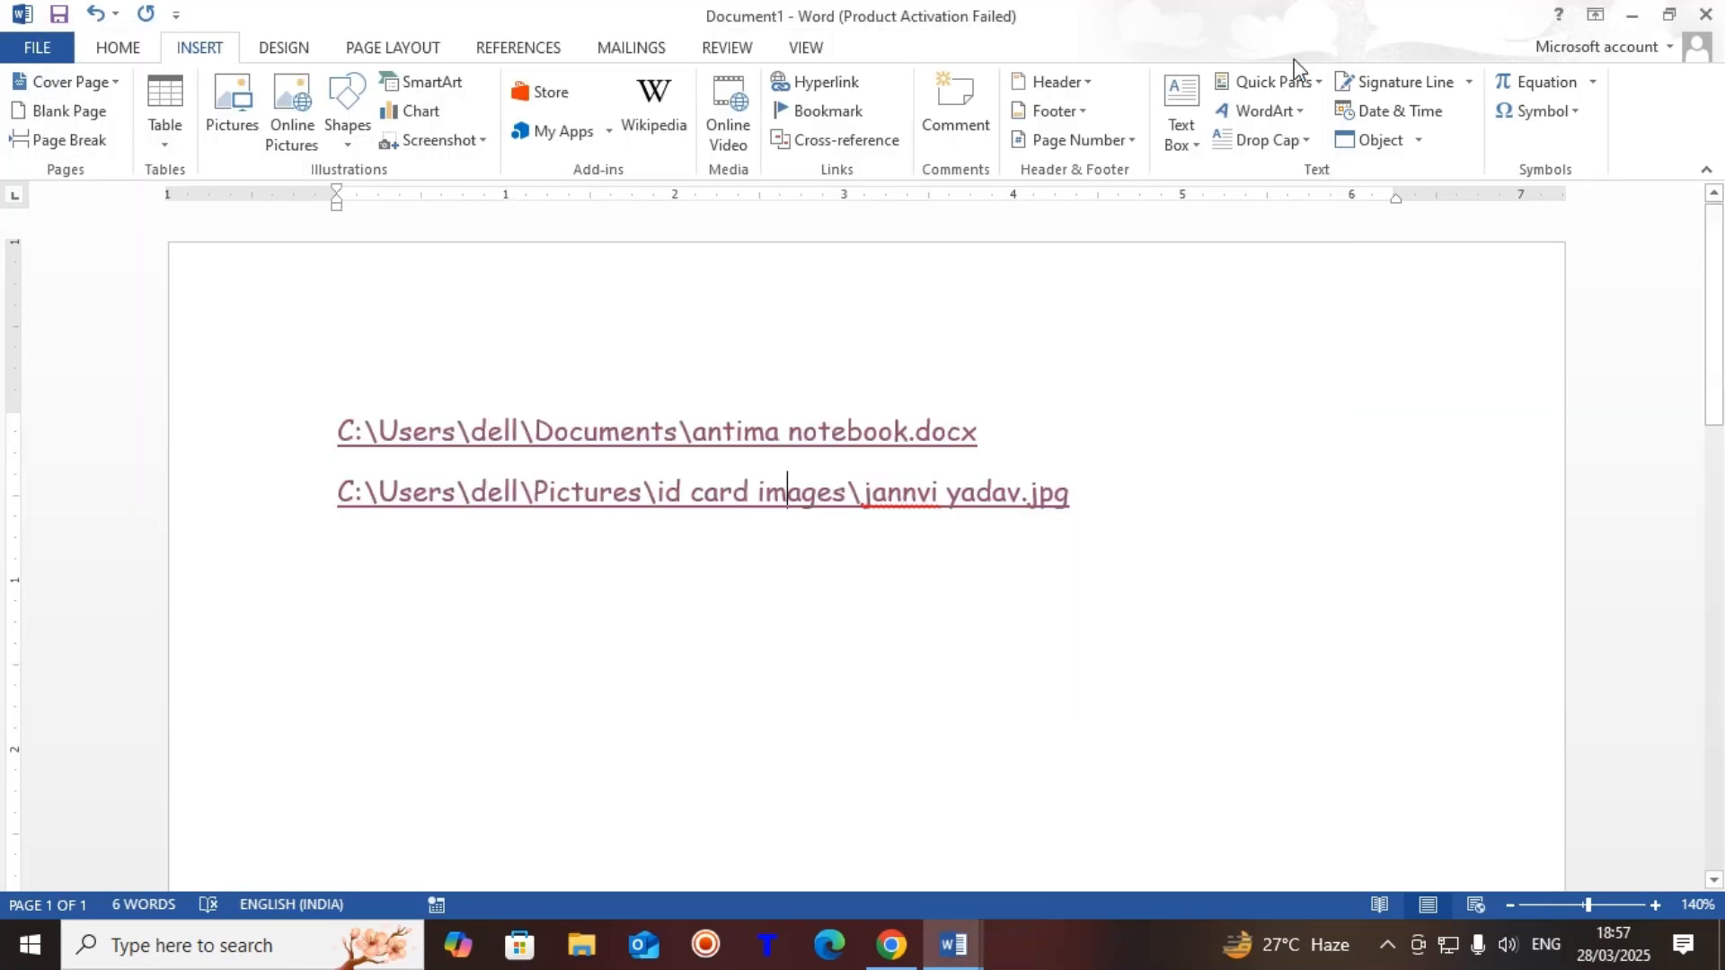
click(1089, 498)
key(Return)
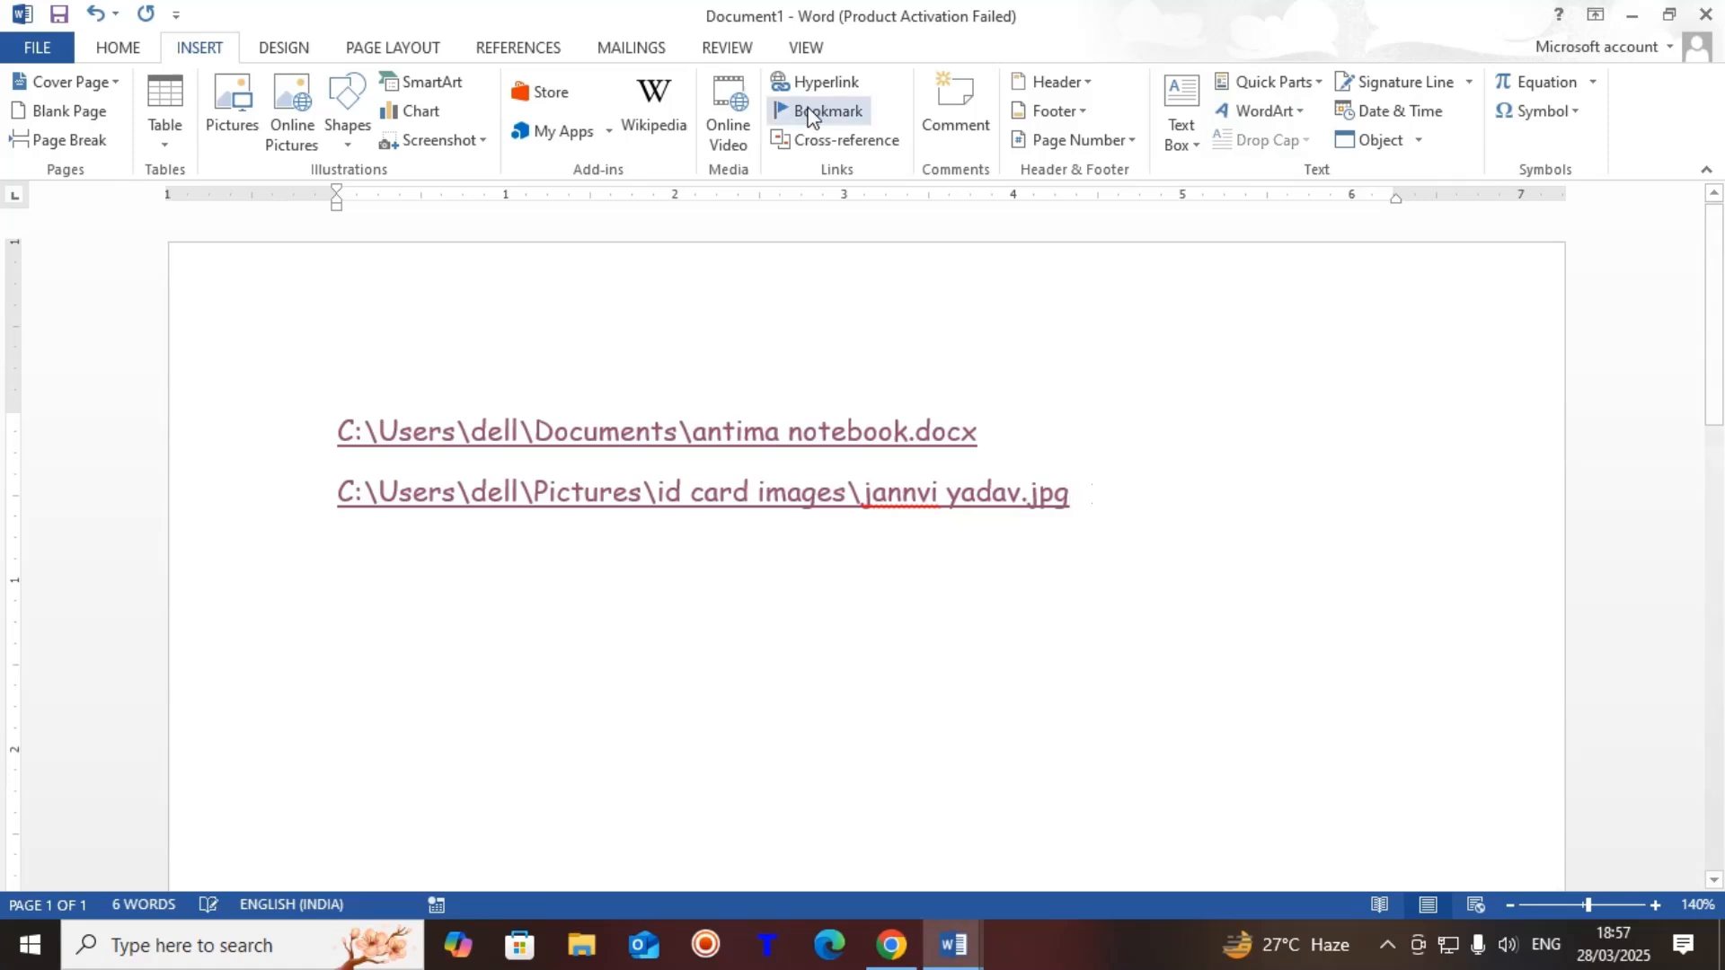
Step: Insert a hyperlink to the video "Rec 0058.mp4" from the Videos folder on the empty line below the image link
click(831, 85)
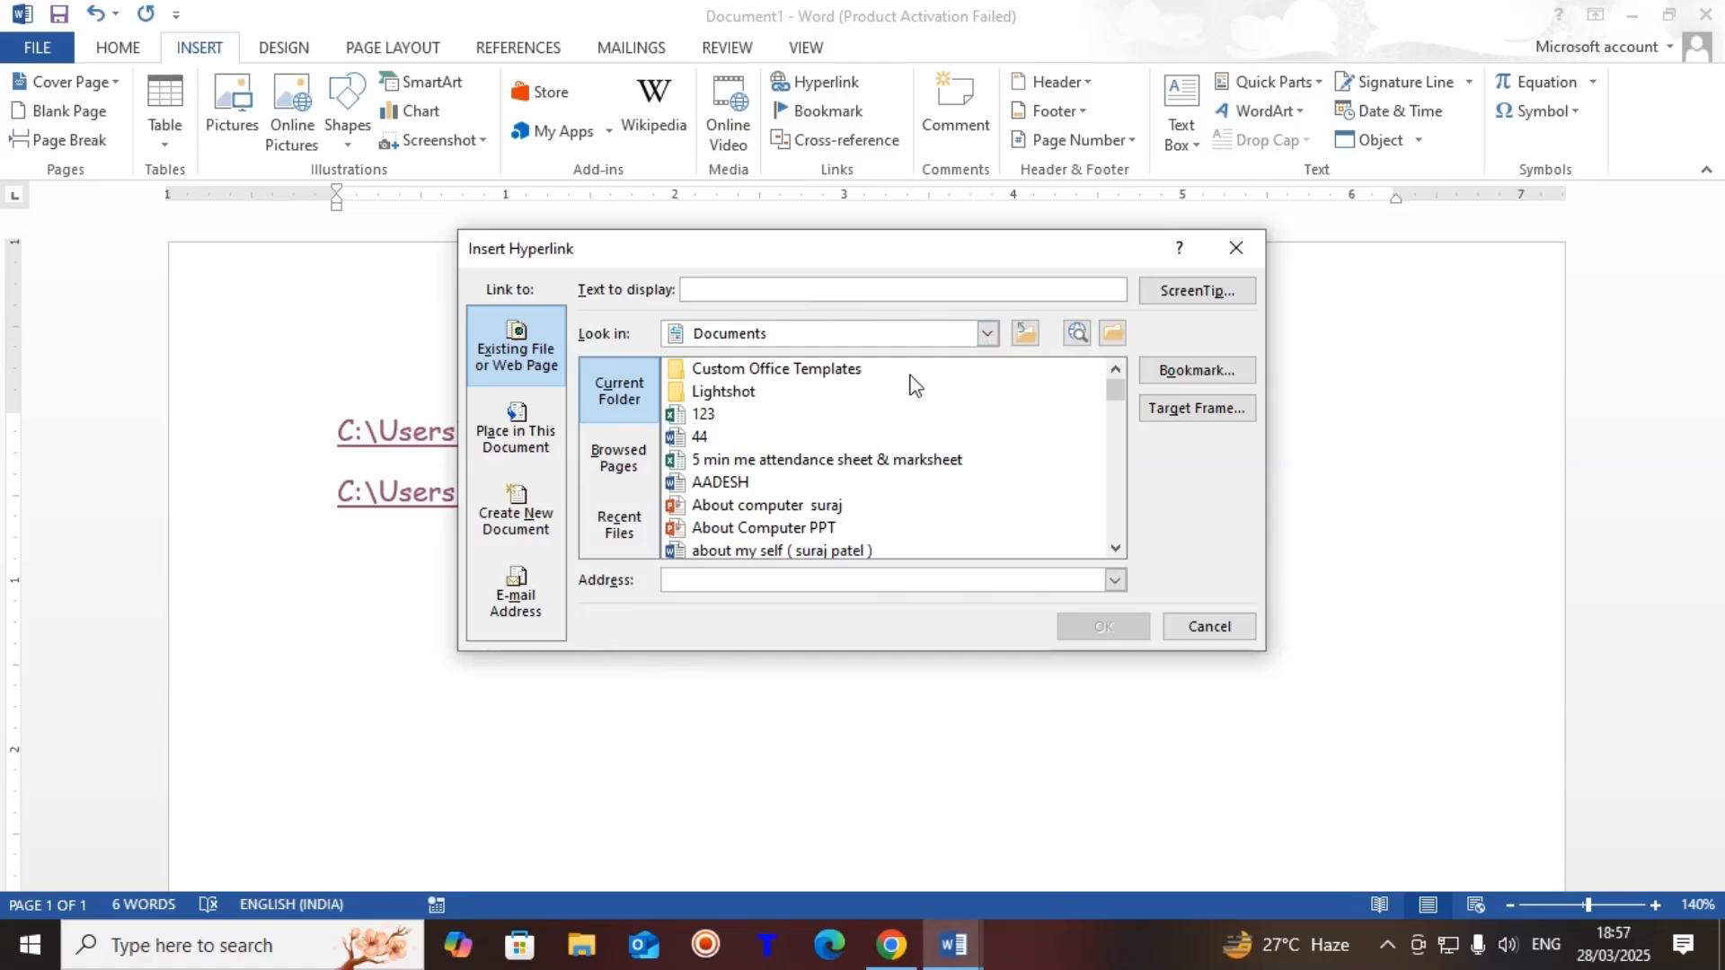
click(990, 334)
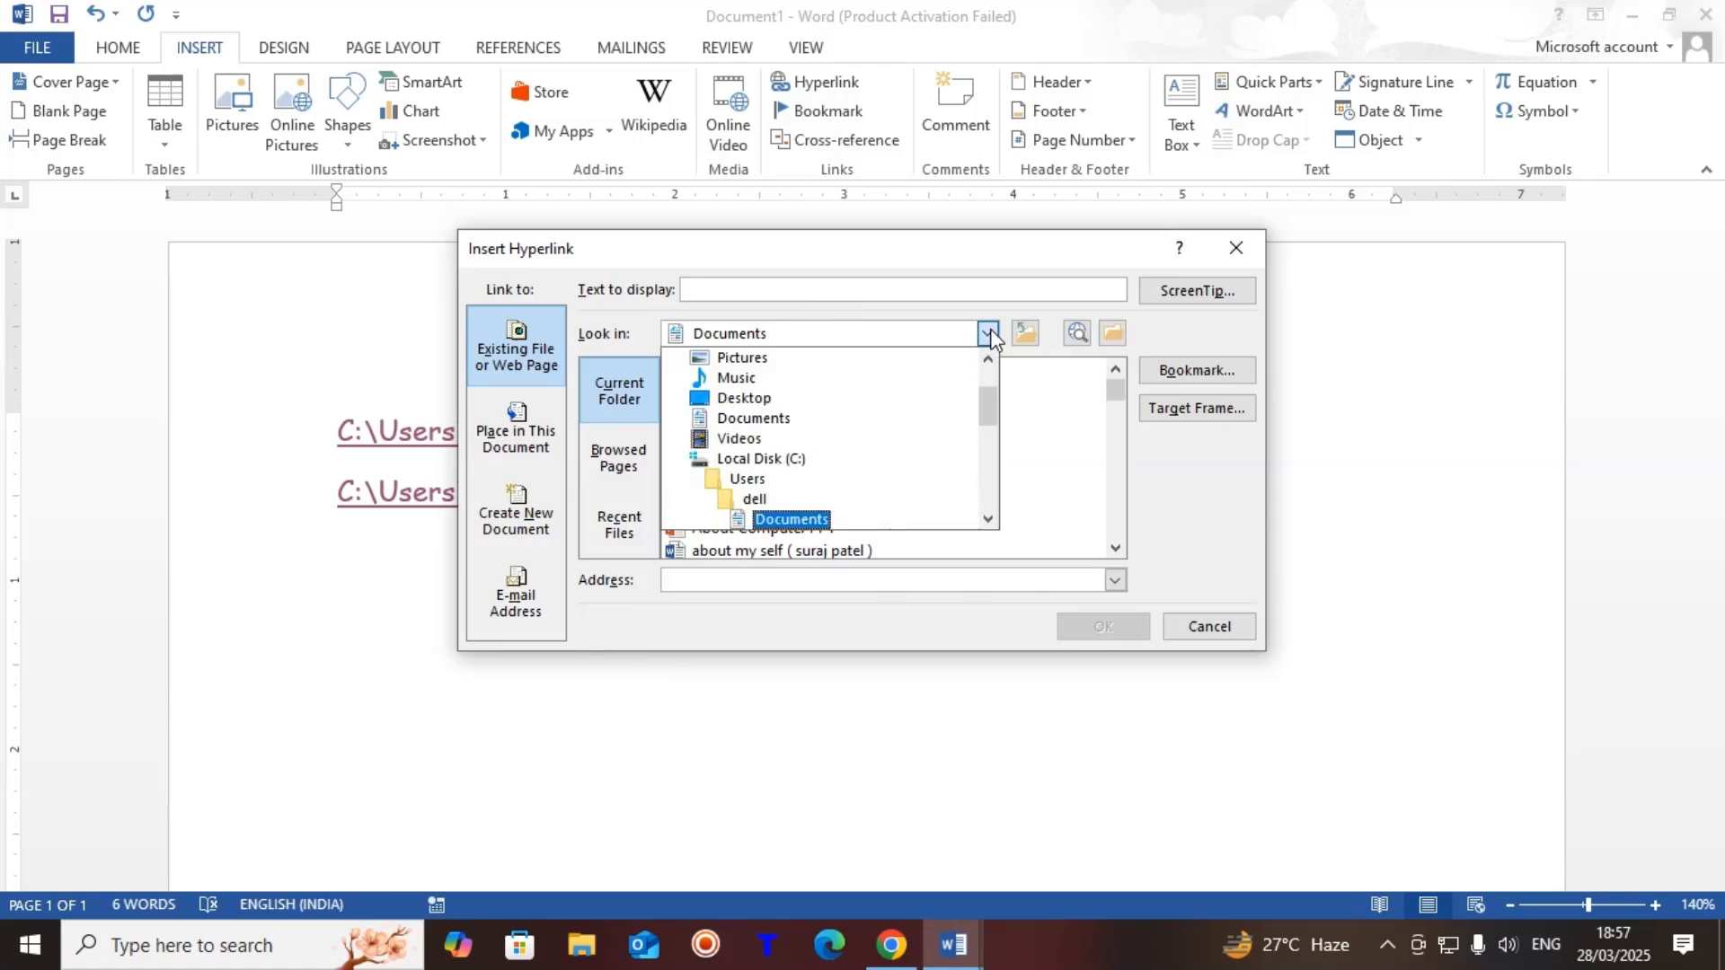
click(754, 441)
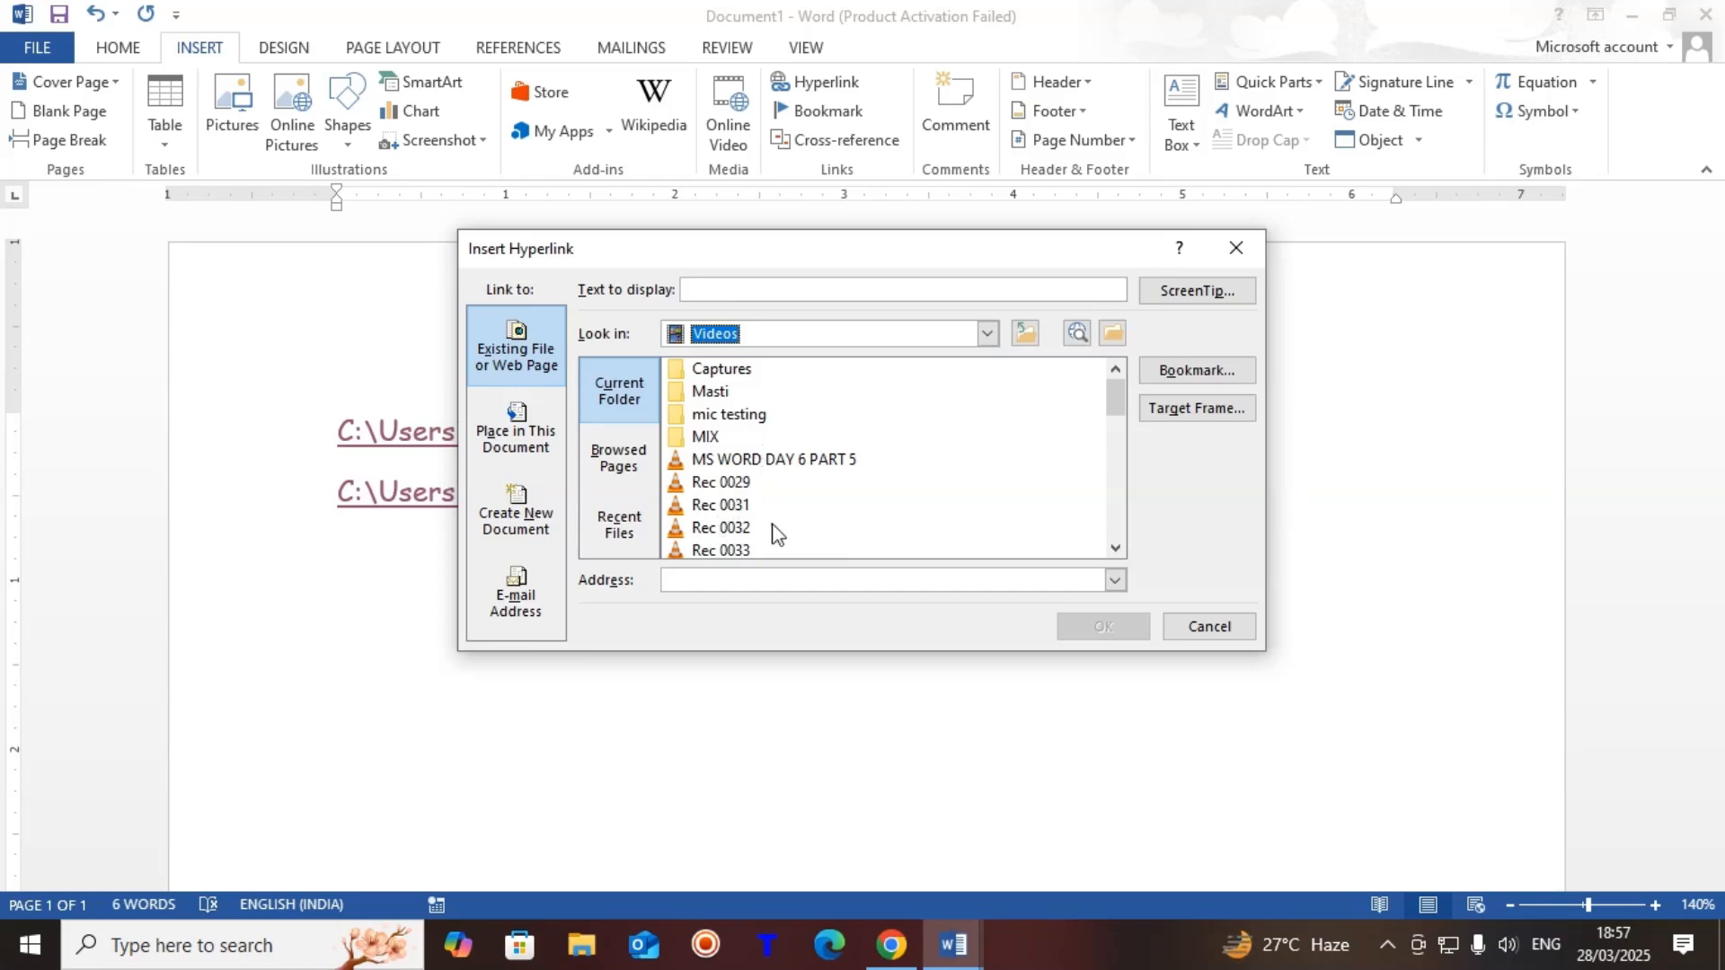
scroll(996, 535, down, 8)
click(735, 536)
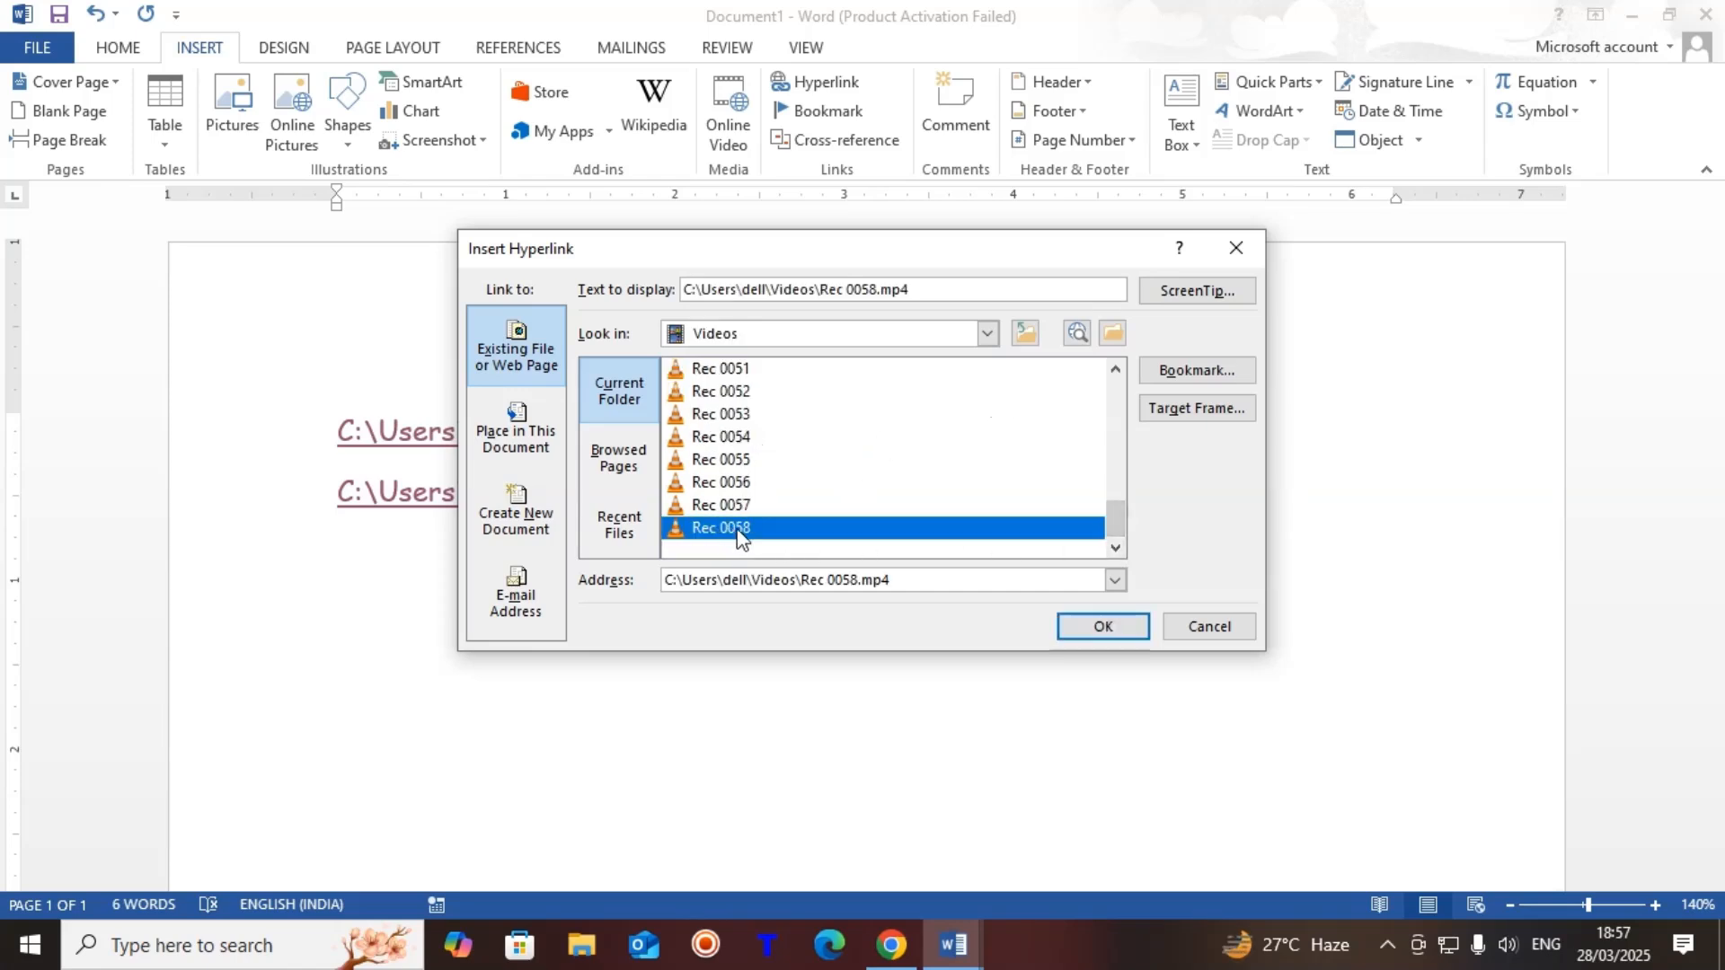
click(1103, 629)
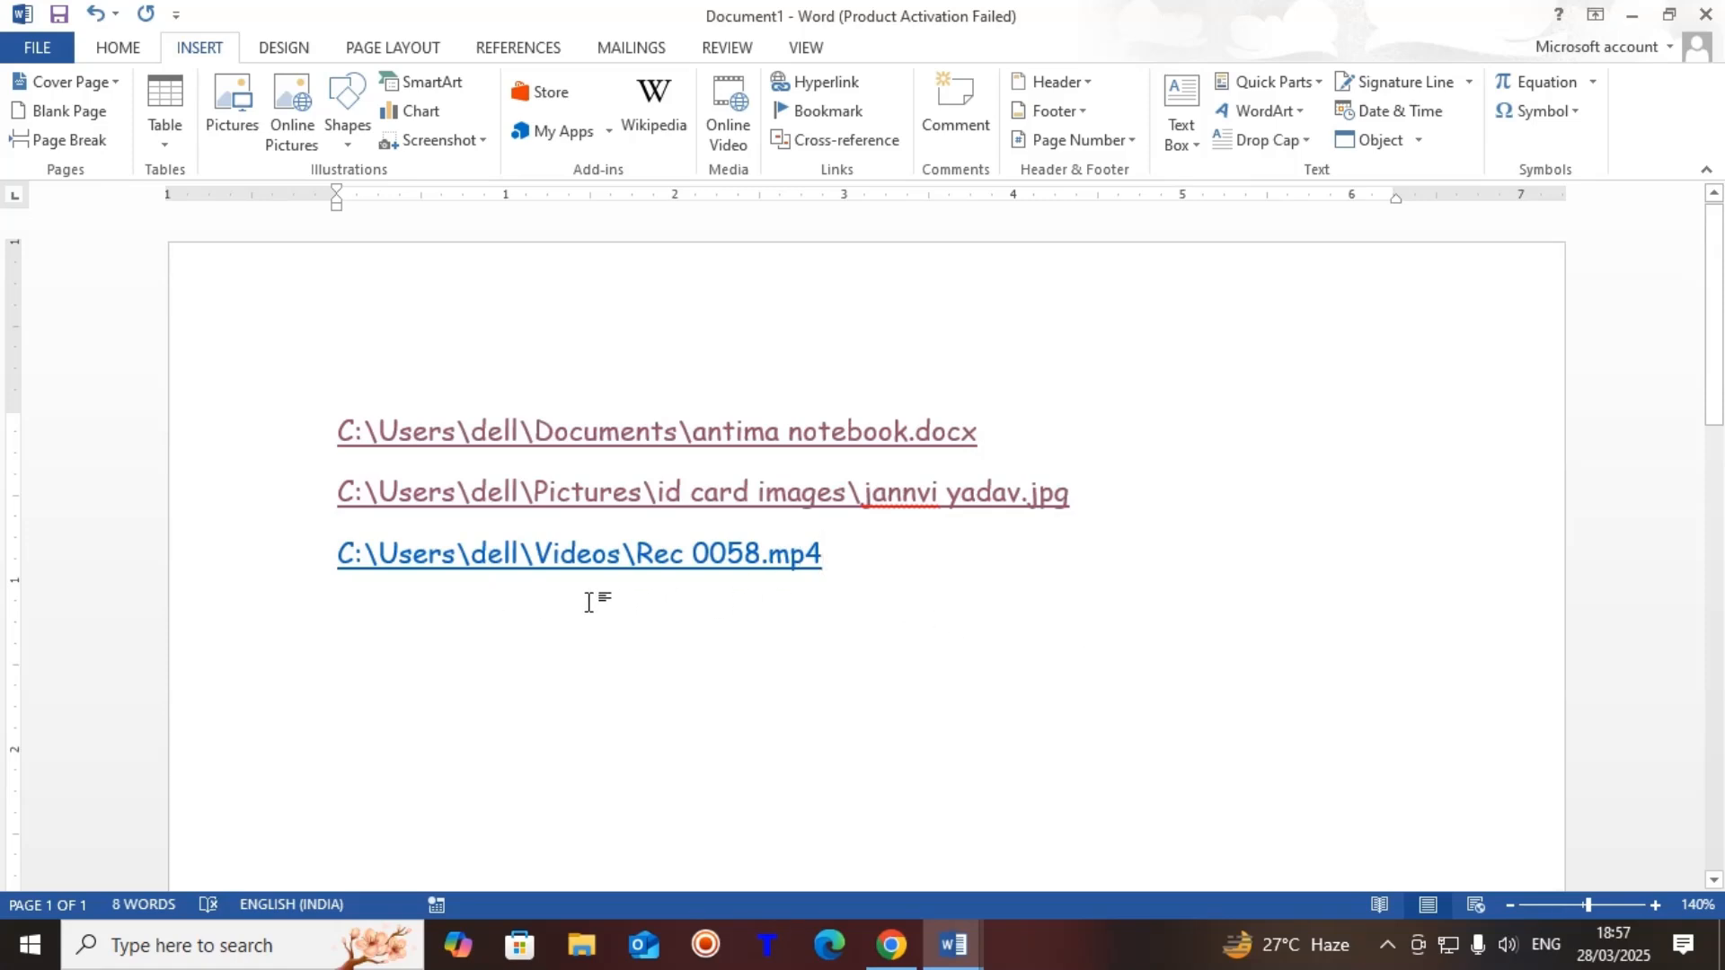
Step: Test the "Rec 0058.mp4" hyperlink by opening the video and closing its player, and start a new line below the link
ctrl+click(618, 560)
click(933, 584)
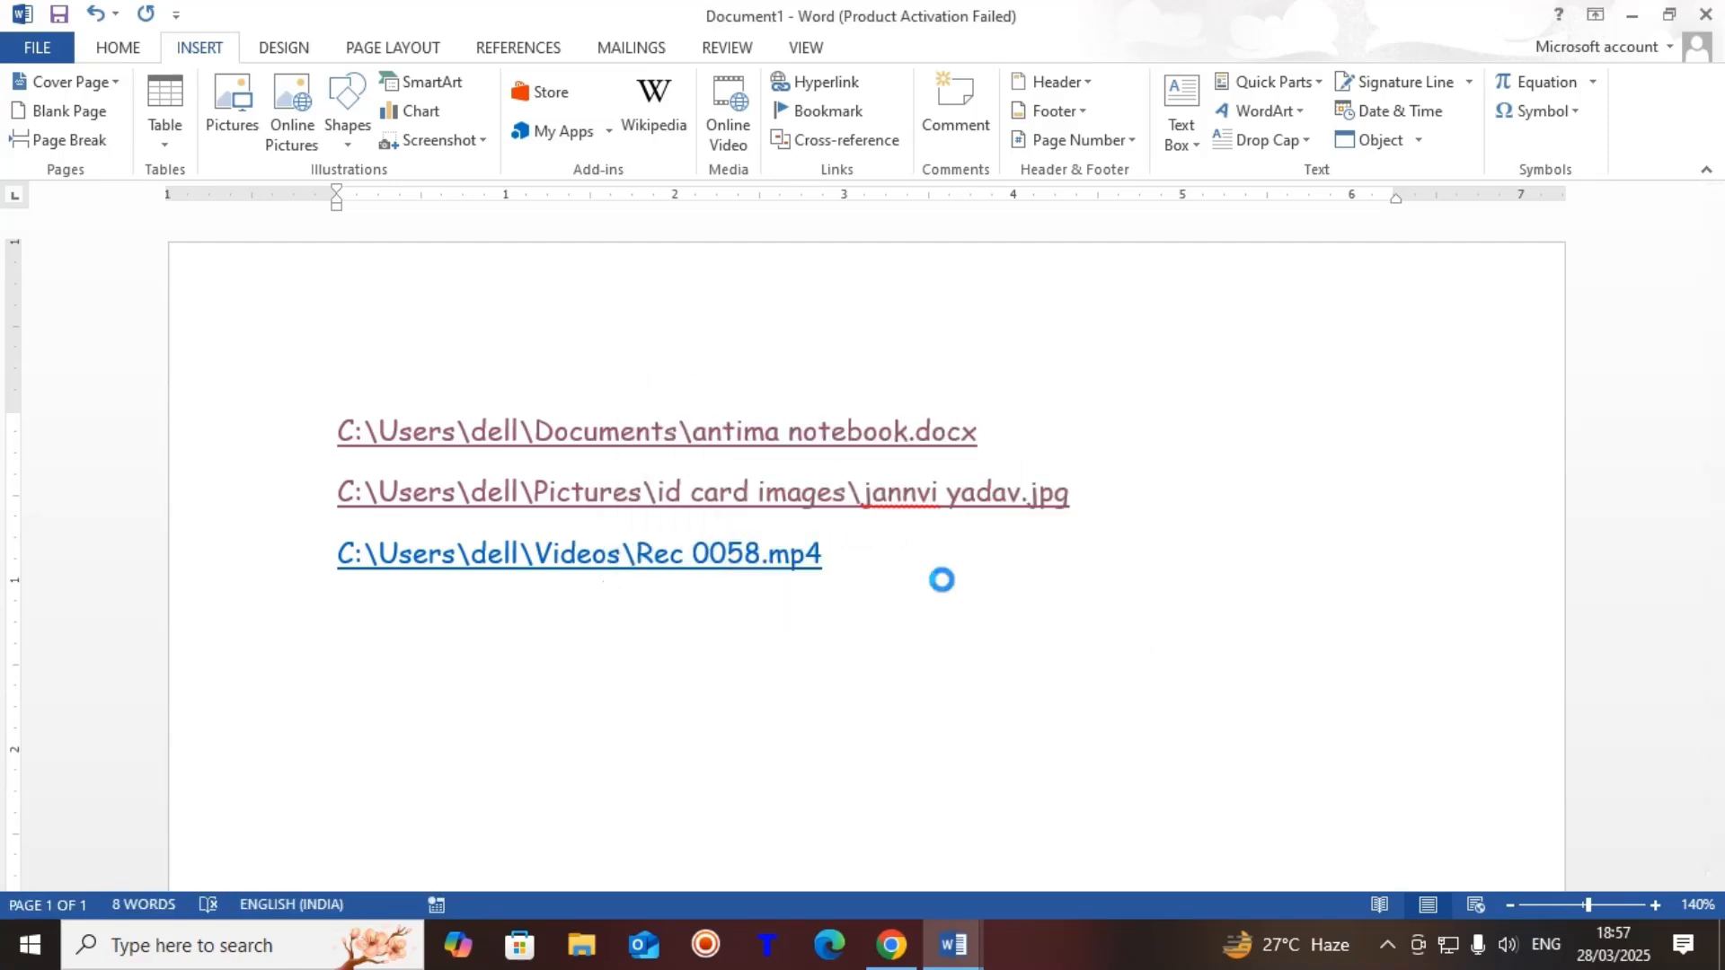
click(954, 613)
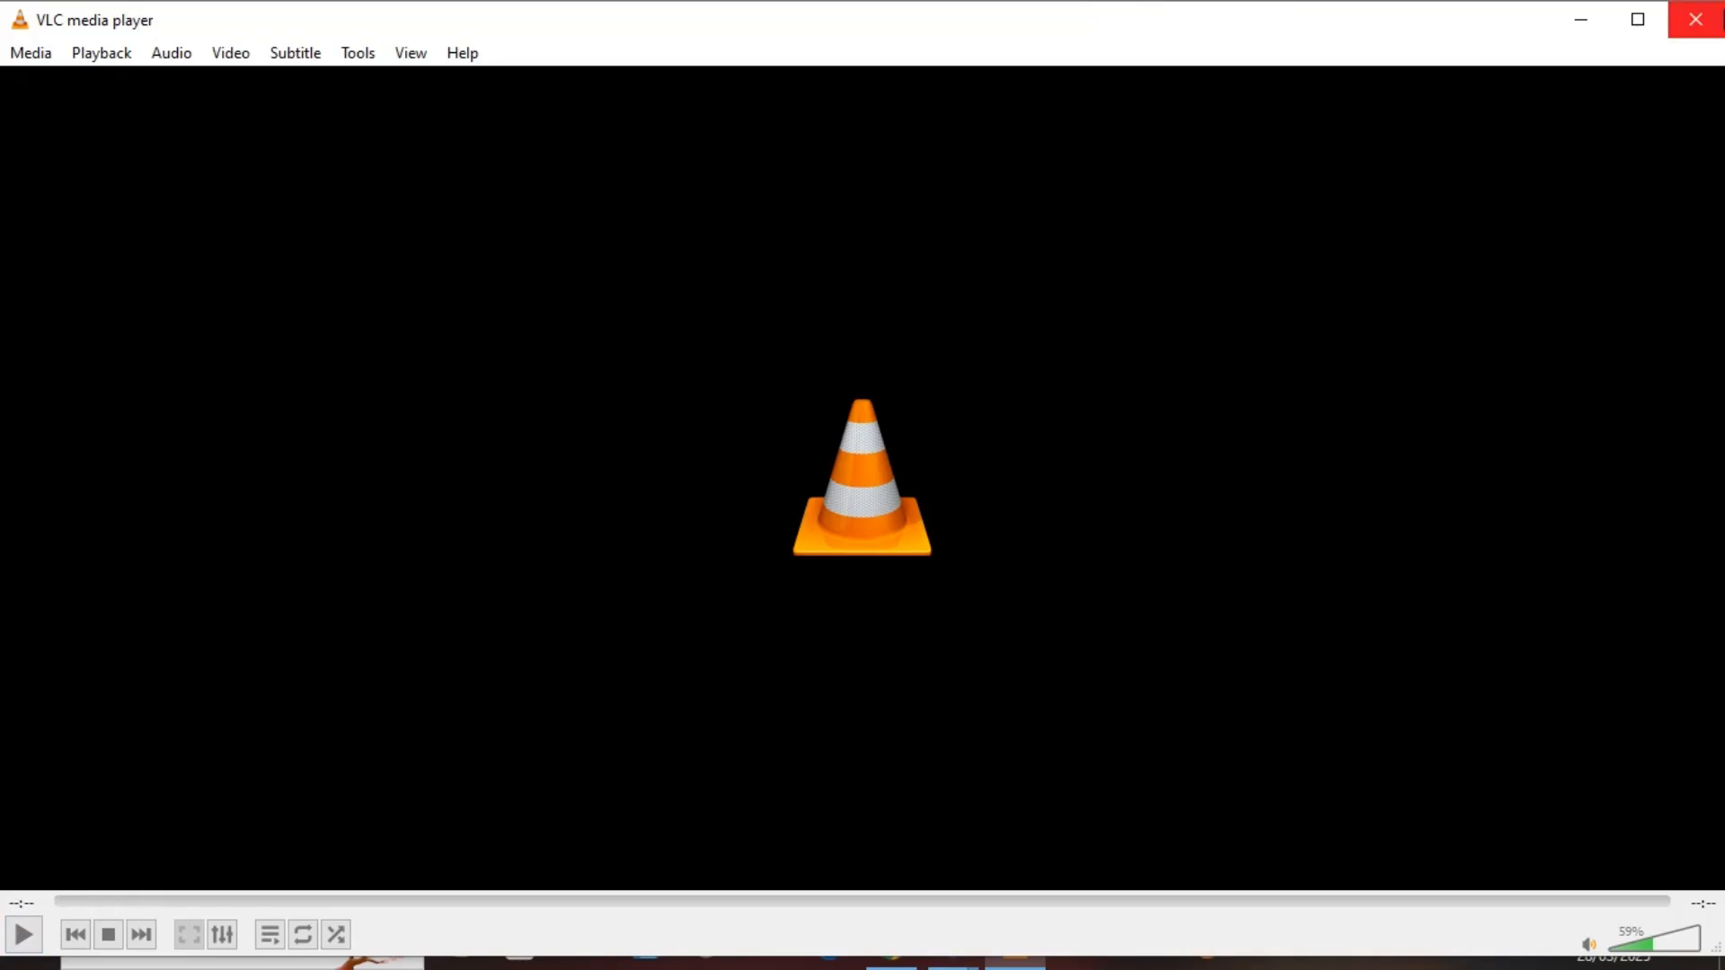
click(1697, 19)
click(854, 569)
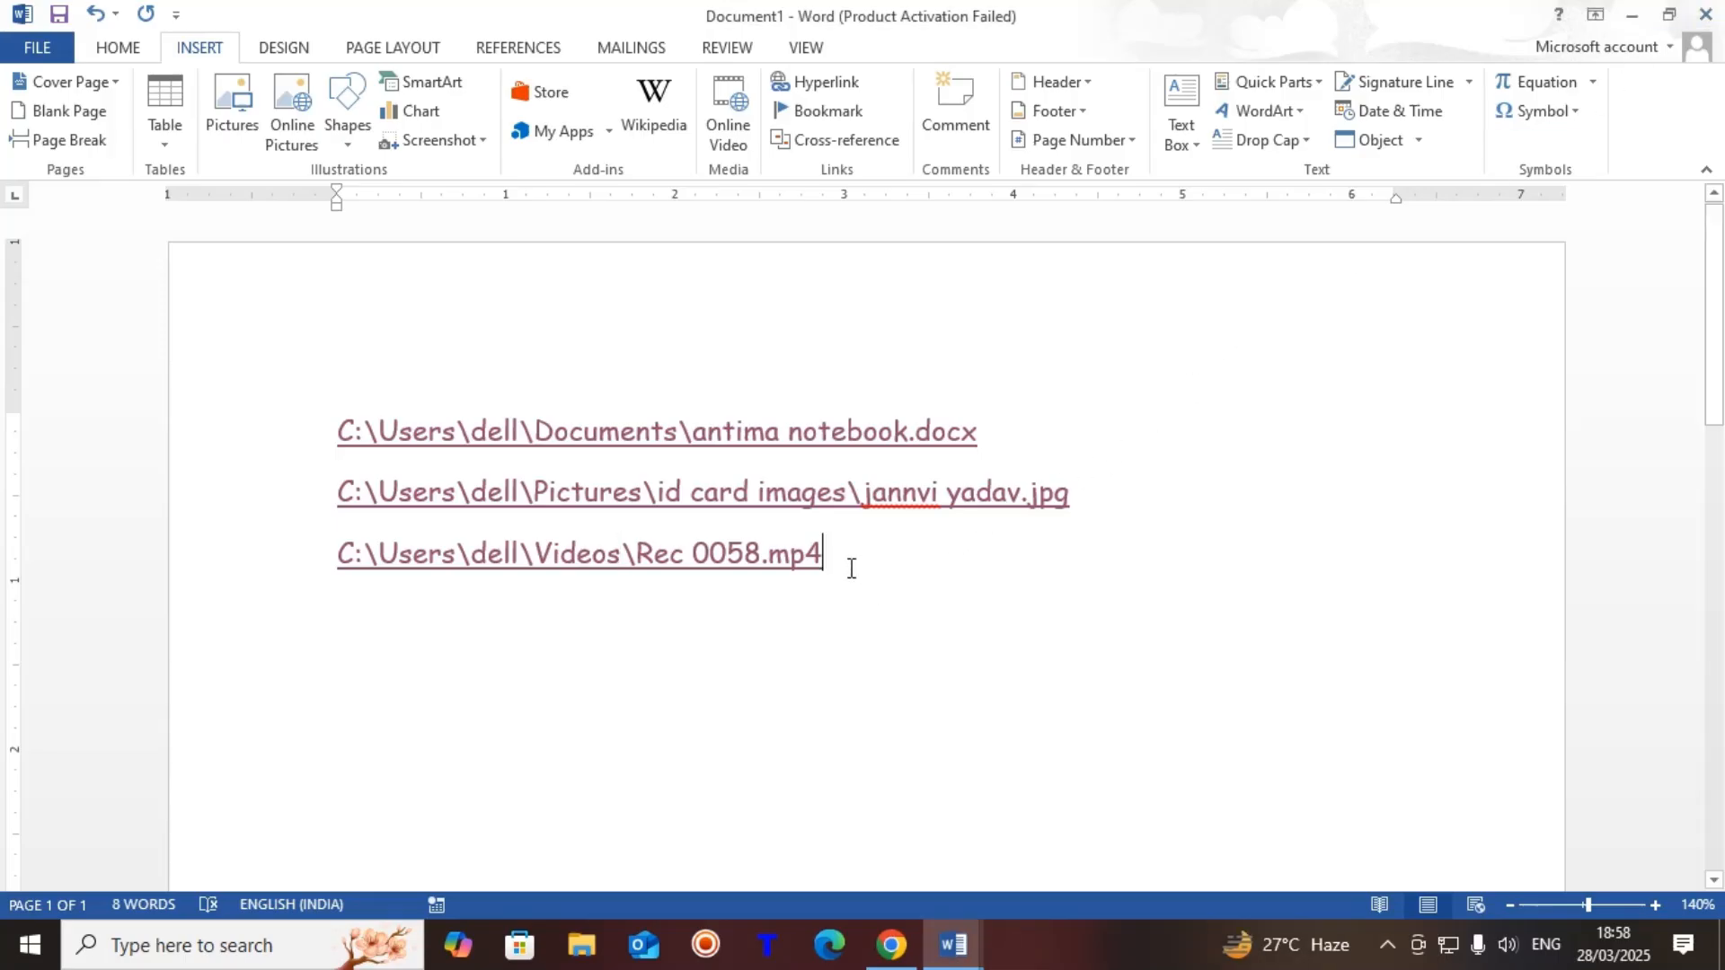
key(Return)
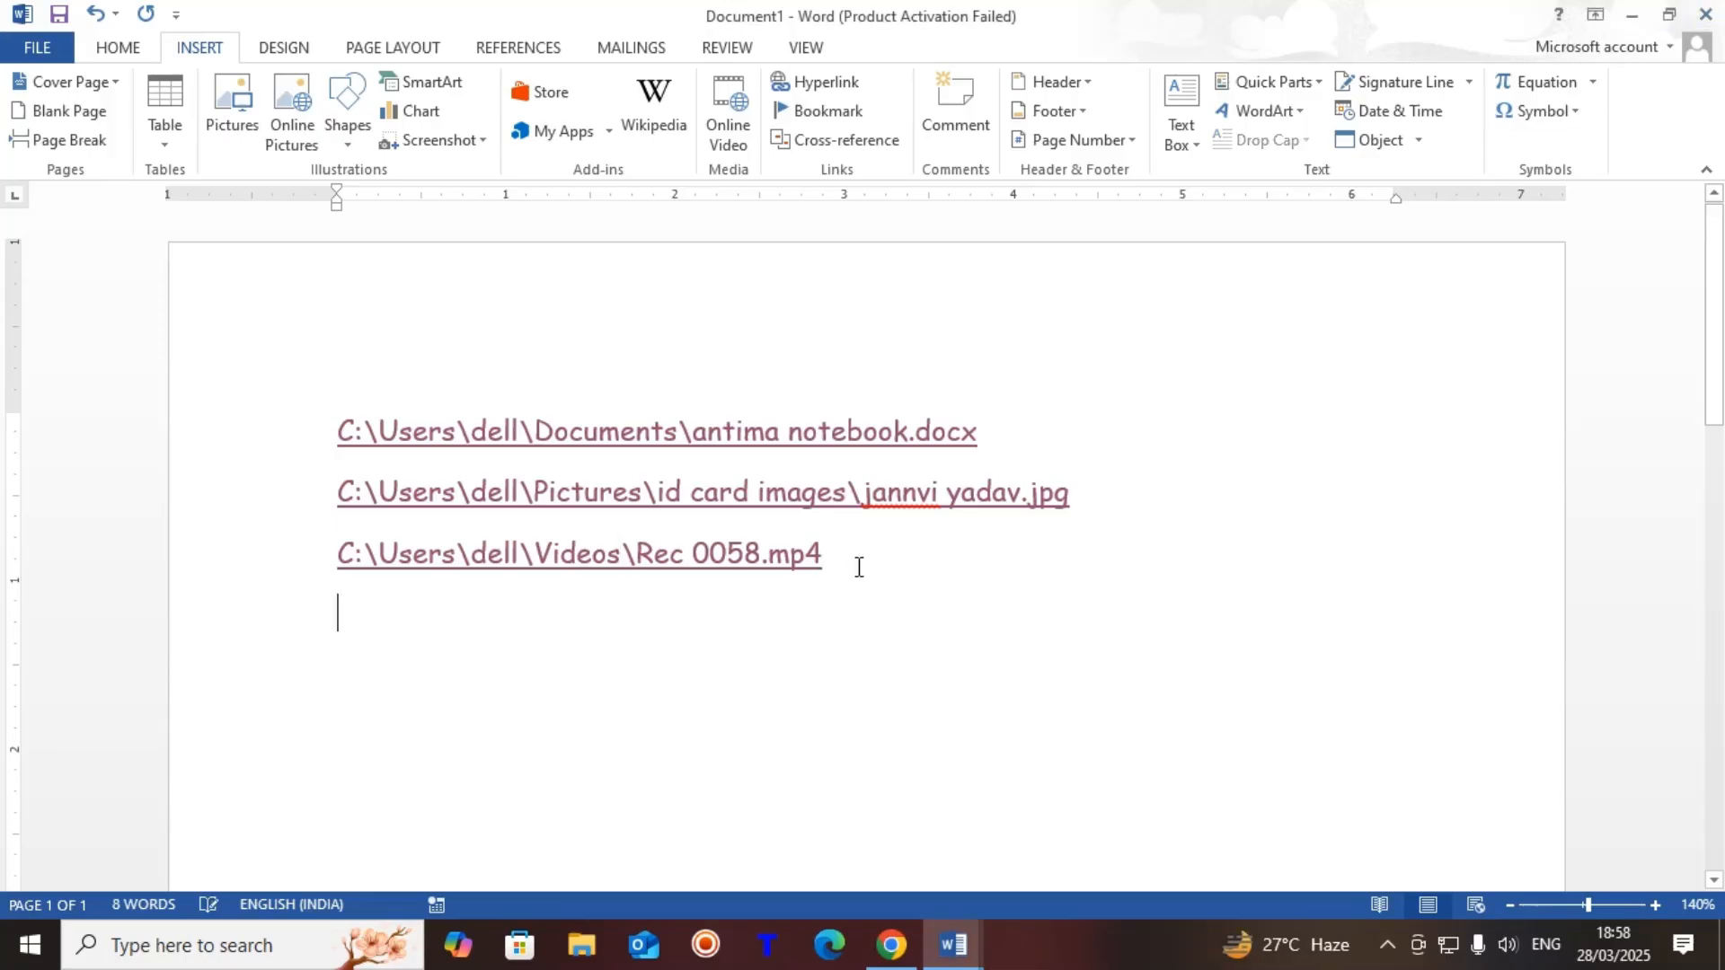
Step: Insert a hyperlink to "Rec 0029.mp4" from the Videos folder on the new line
click(825, 82)
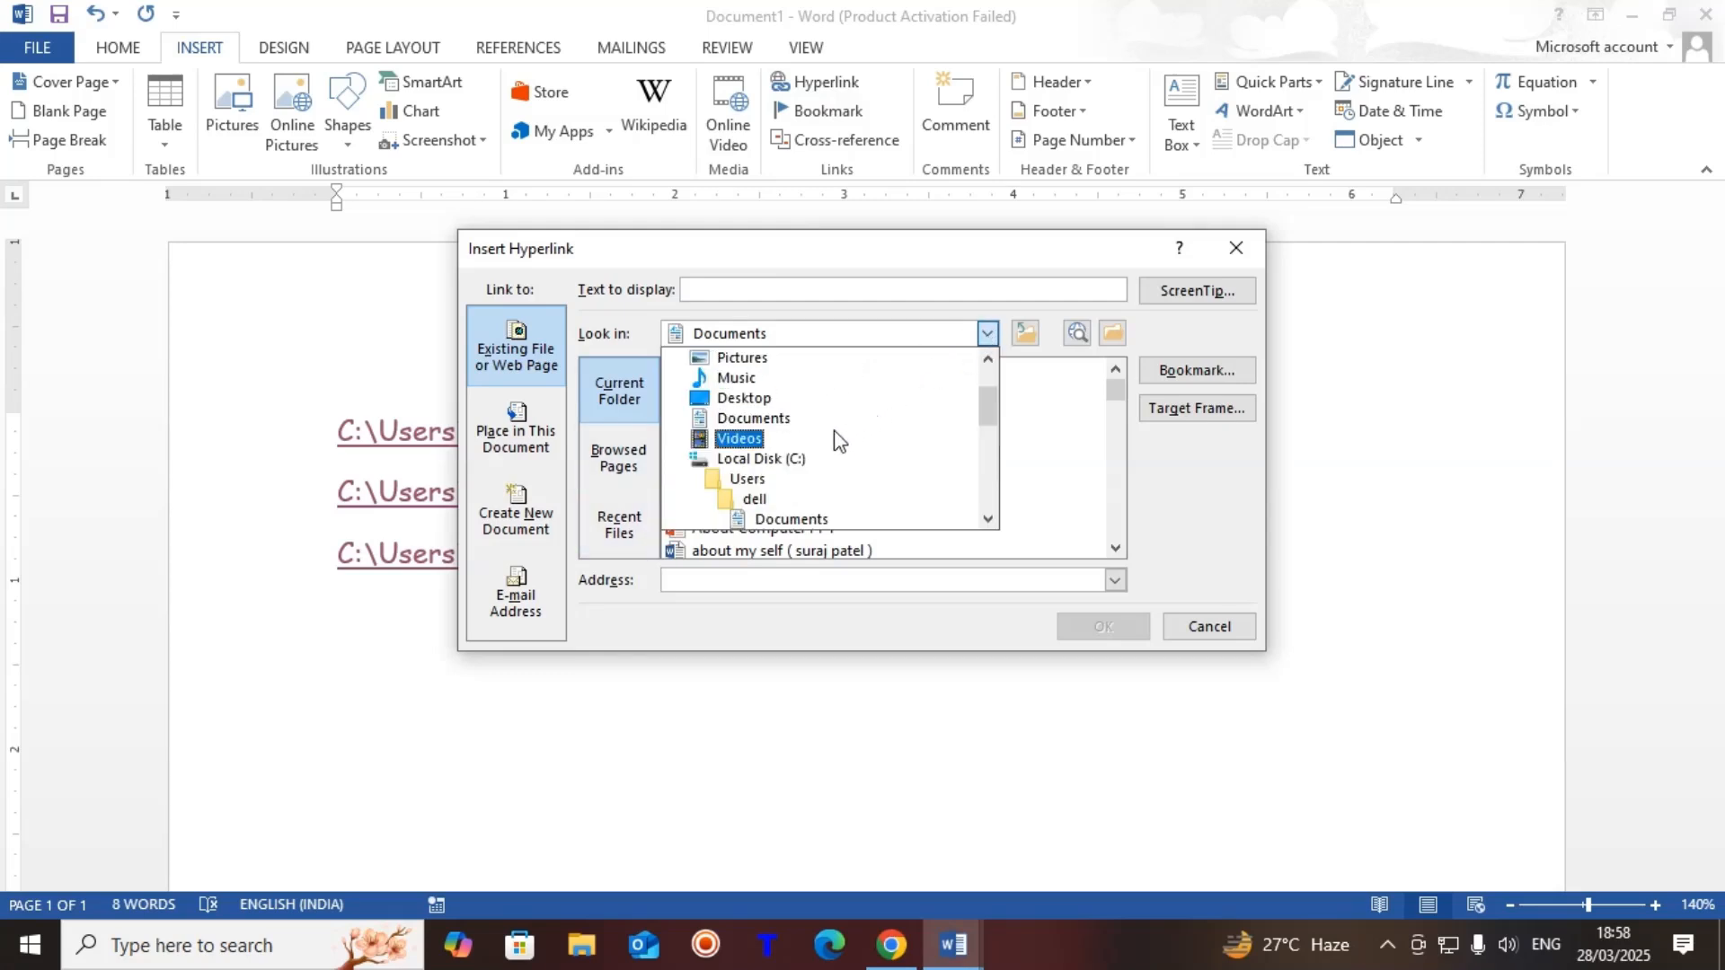
click(753, 438)
double_click(720, 482)
Step: Follow the "Rec 0029.mp4" hyperlink and allow the video to open
ctrl+click(764, 613)
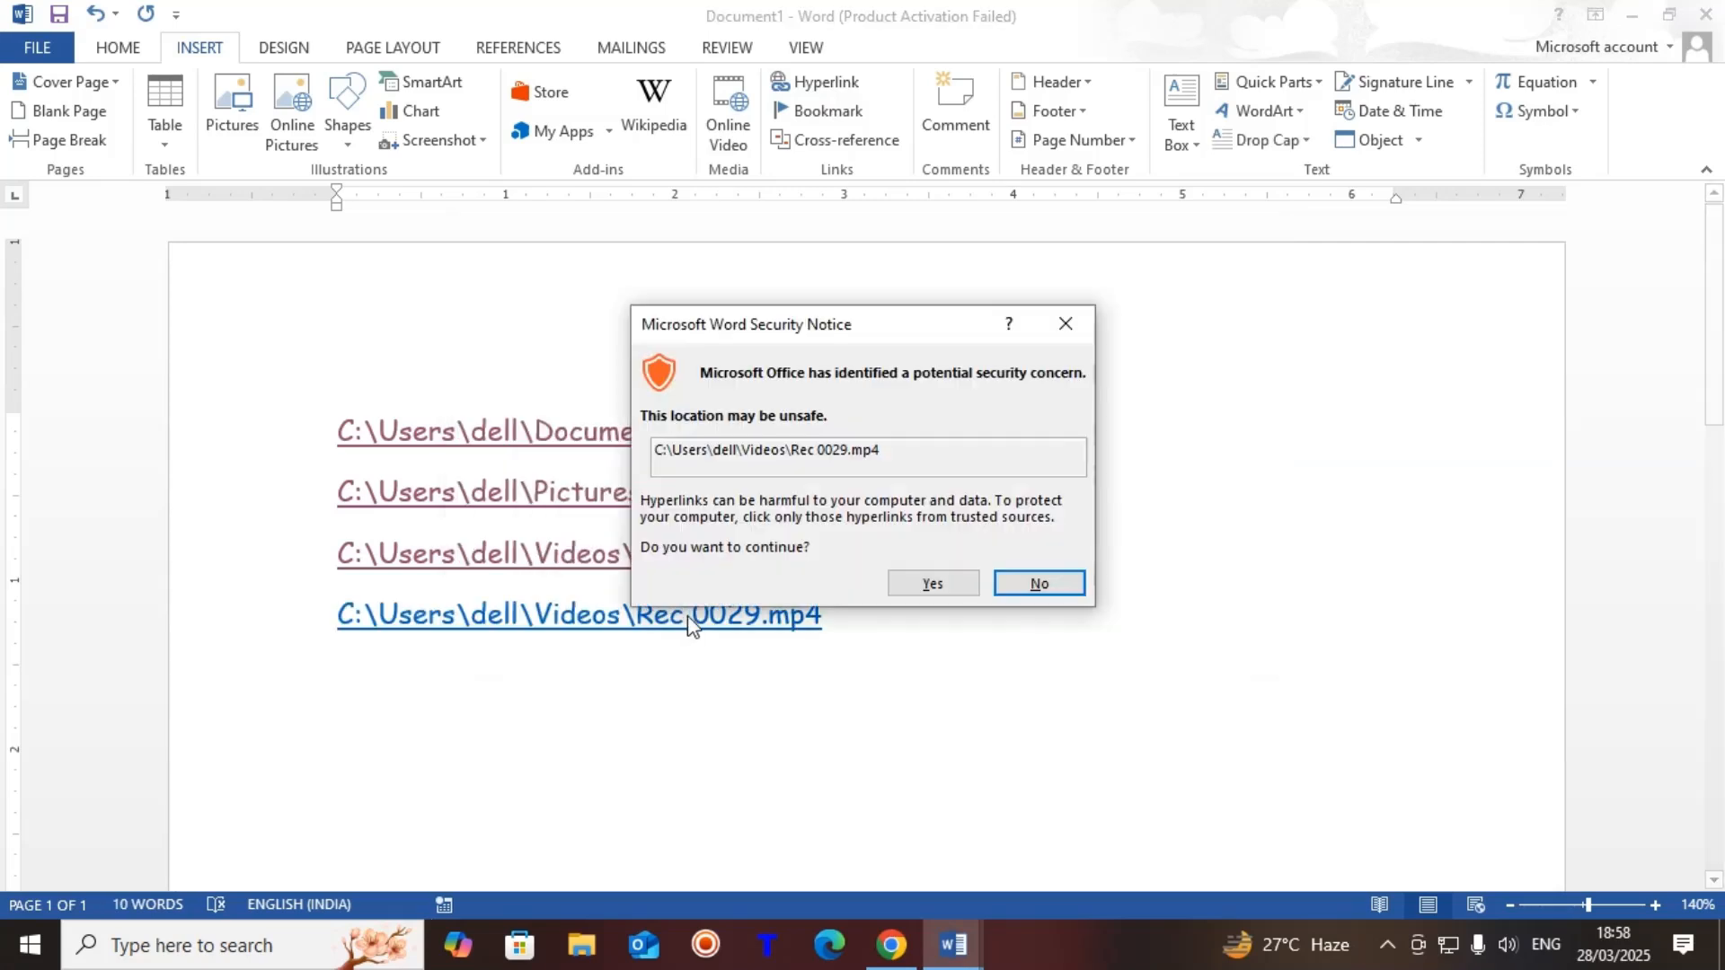
click(939, 582)
click(956, 608)
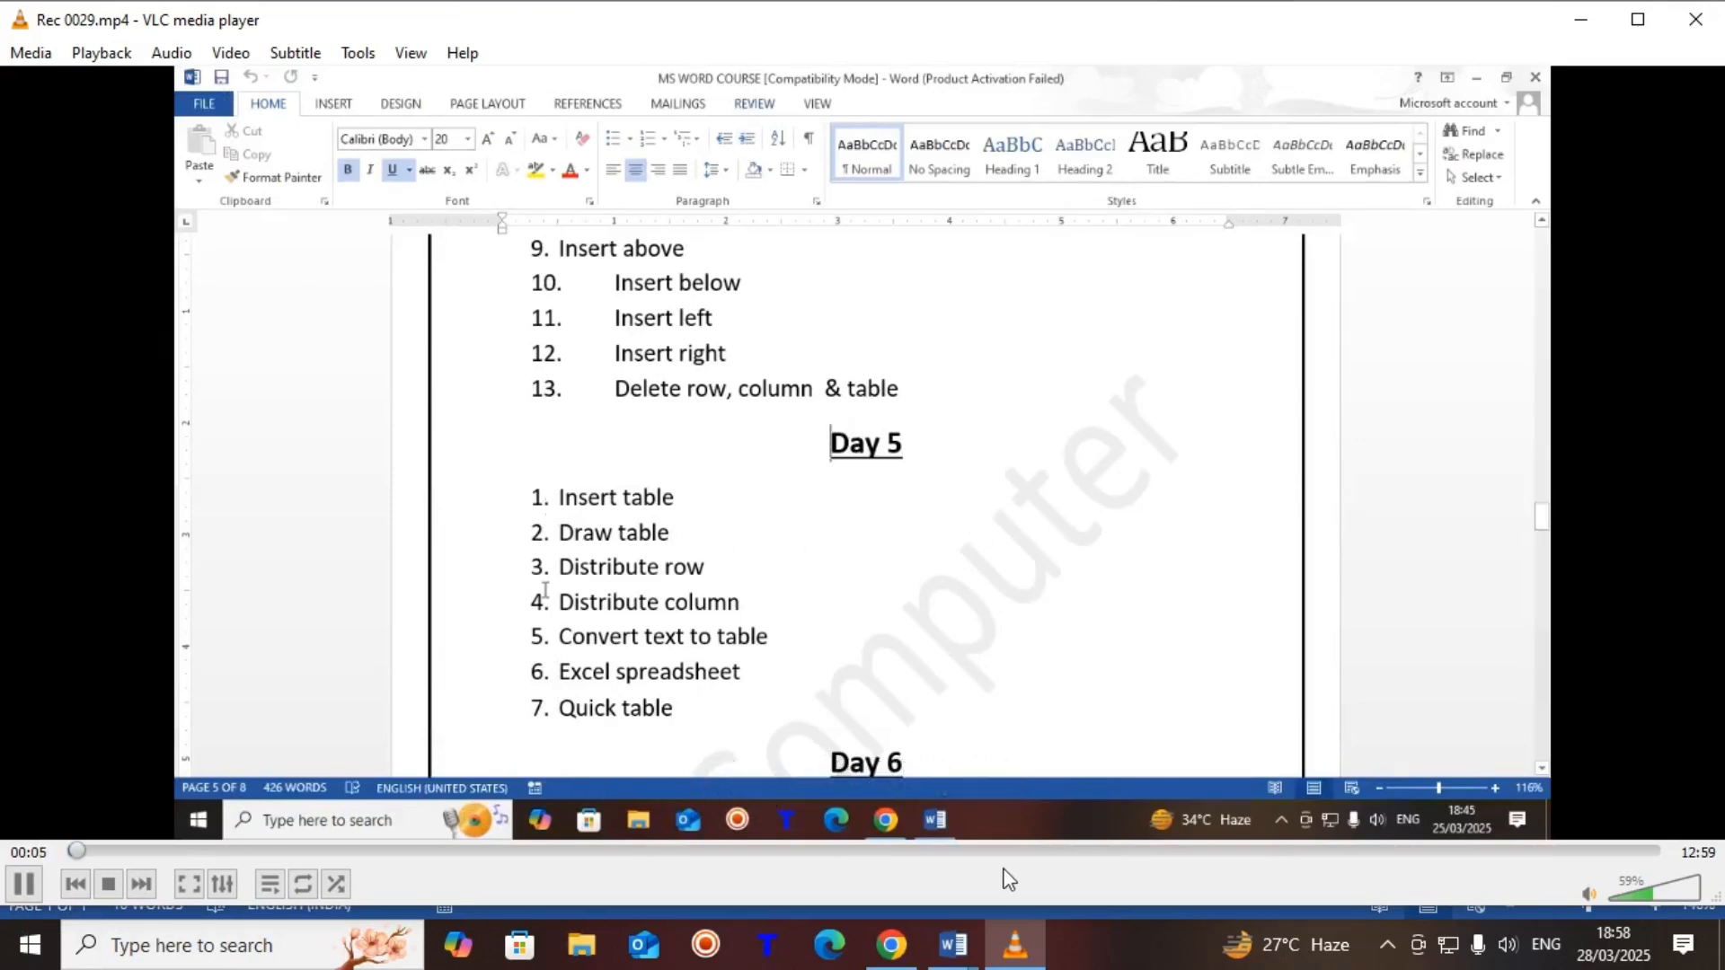
Step: Skip forward through the playing video in several jumps to about 10:35, and close the player
click(794, 851)
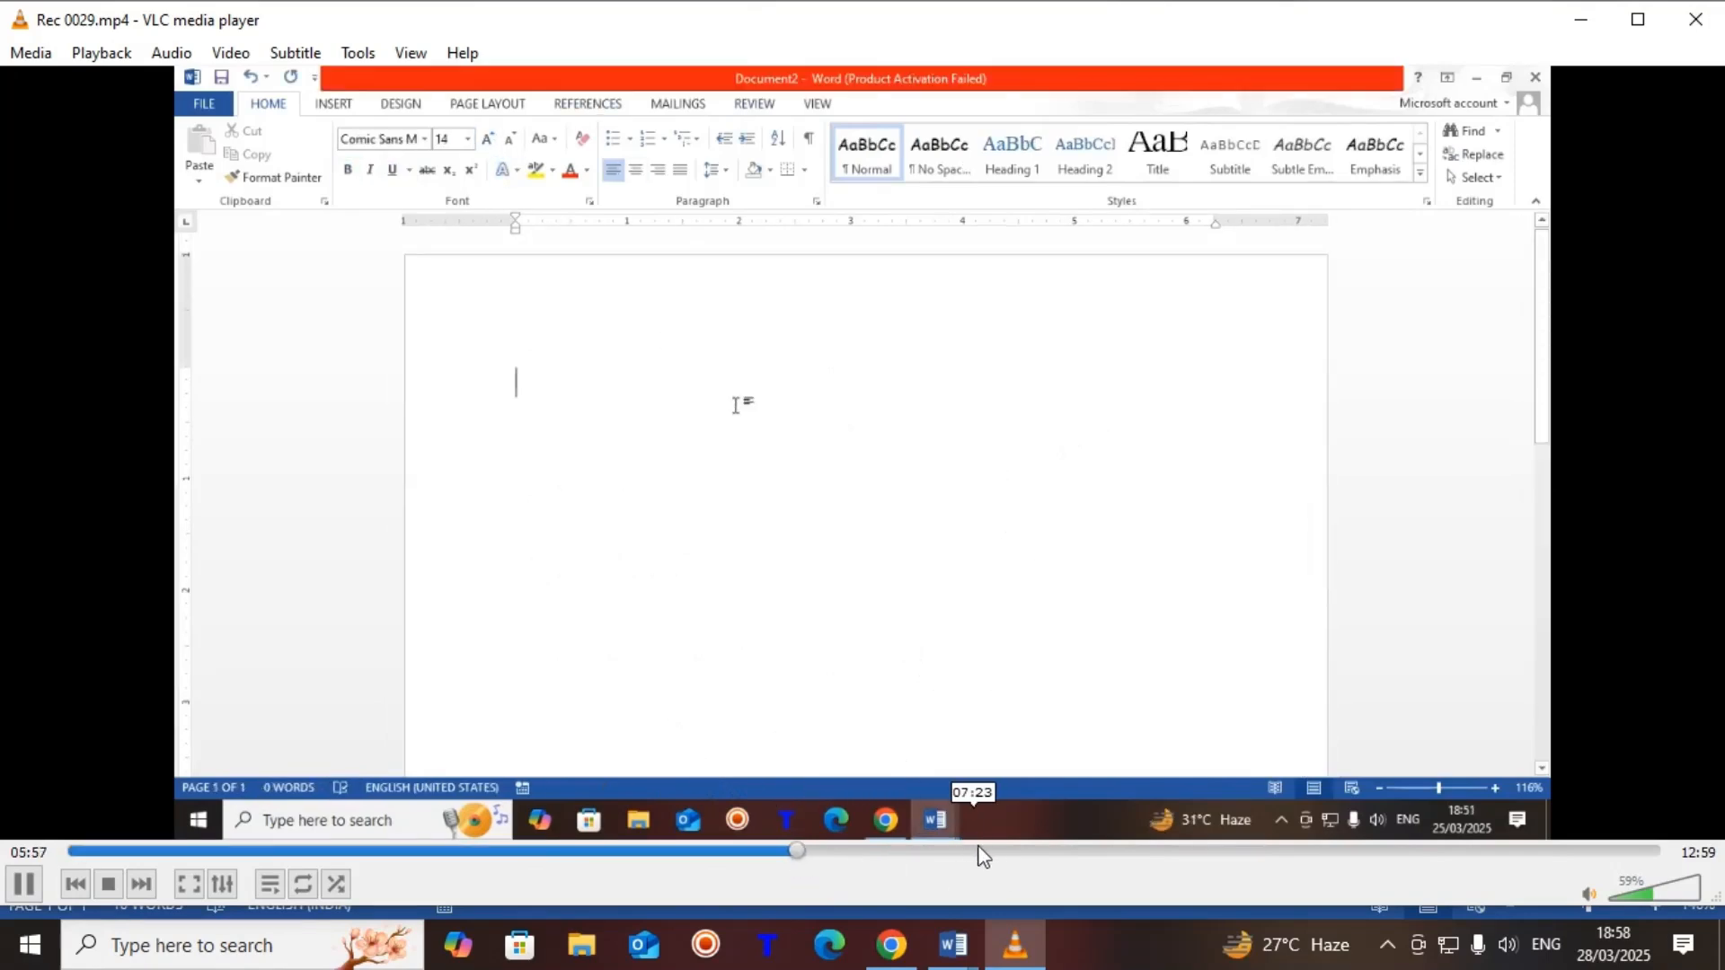
click(1005, 851)
click(1208, 849)
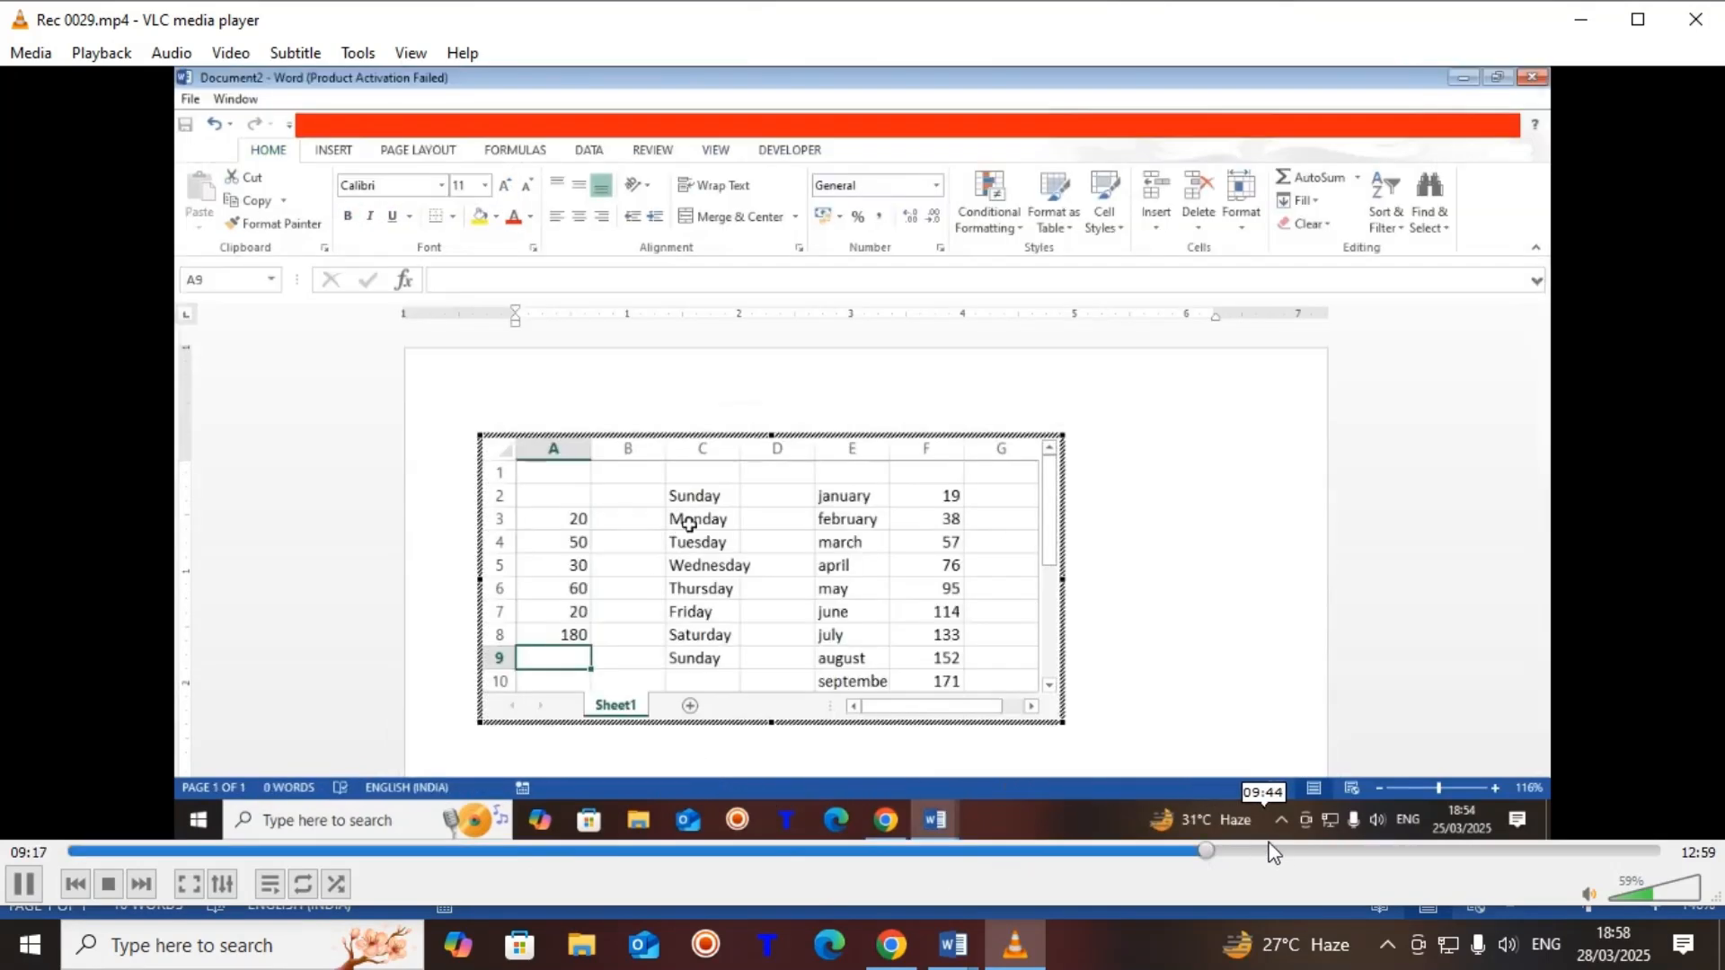
click(1366, 851)
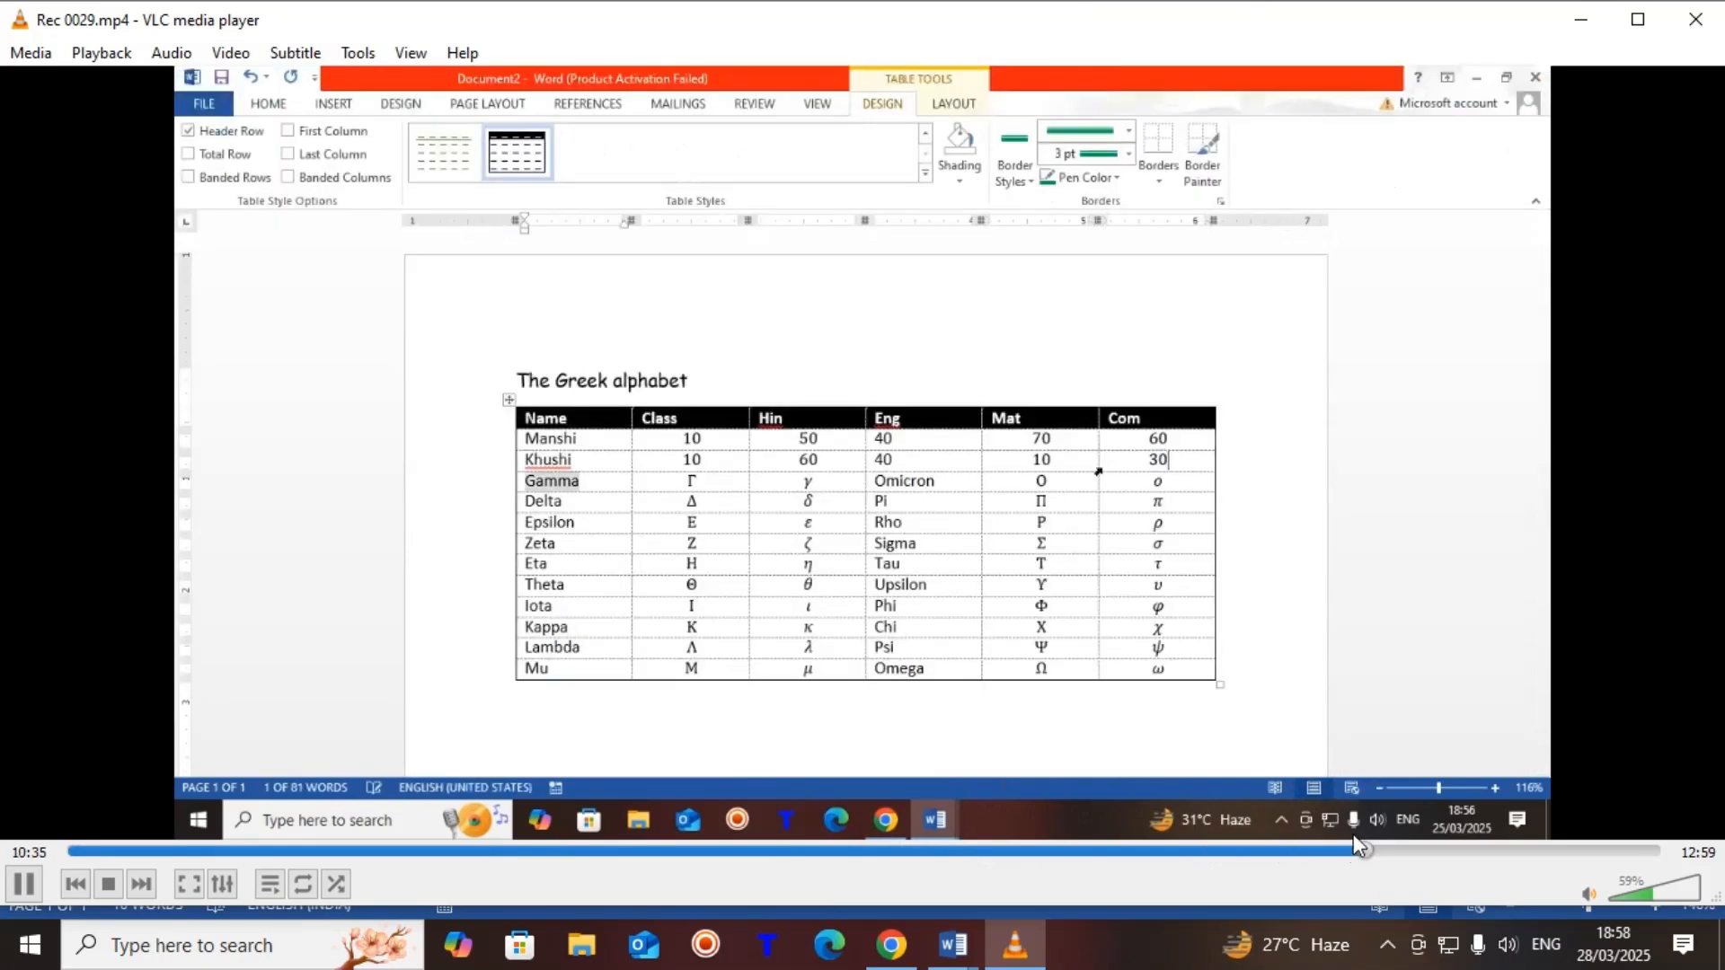
click(1701, 29)
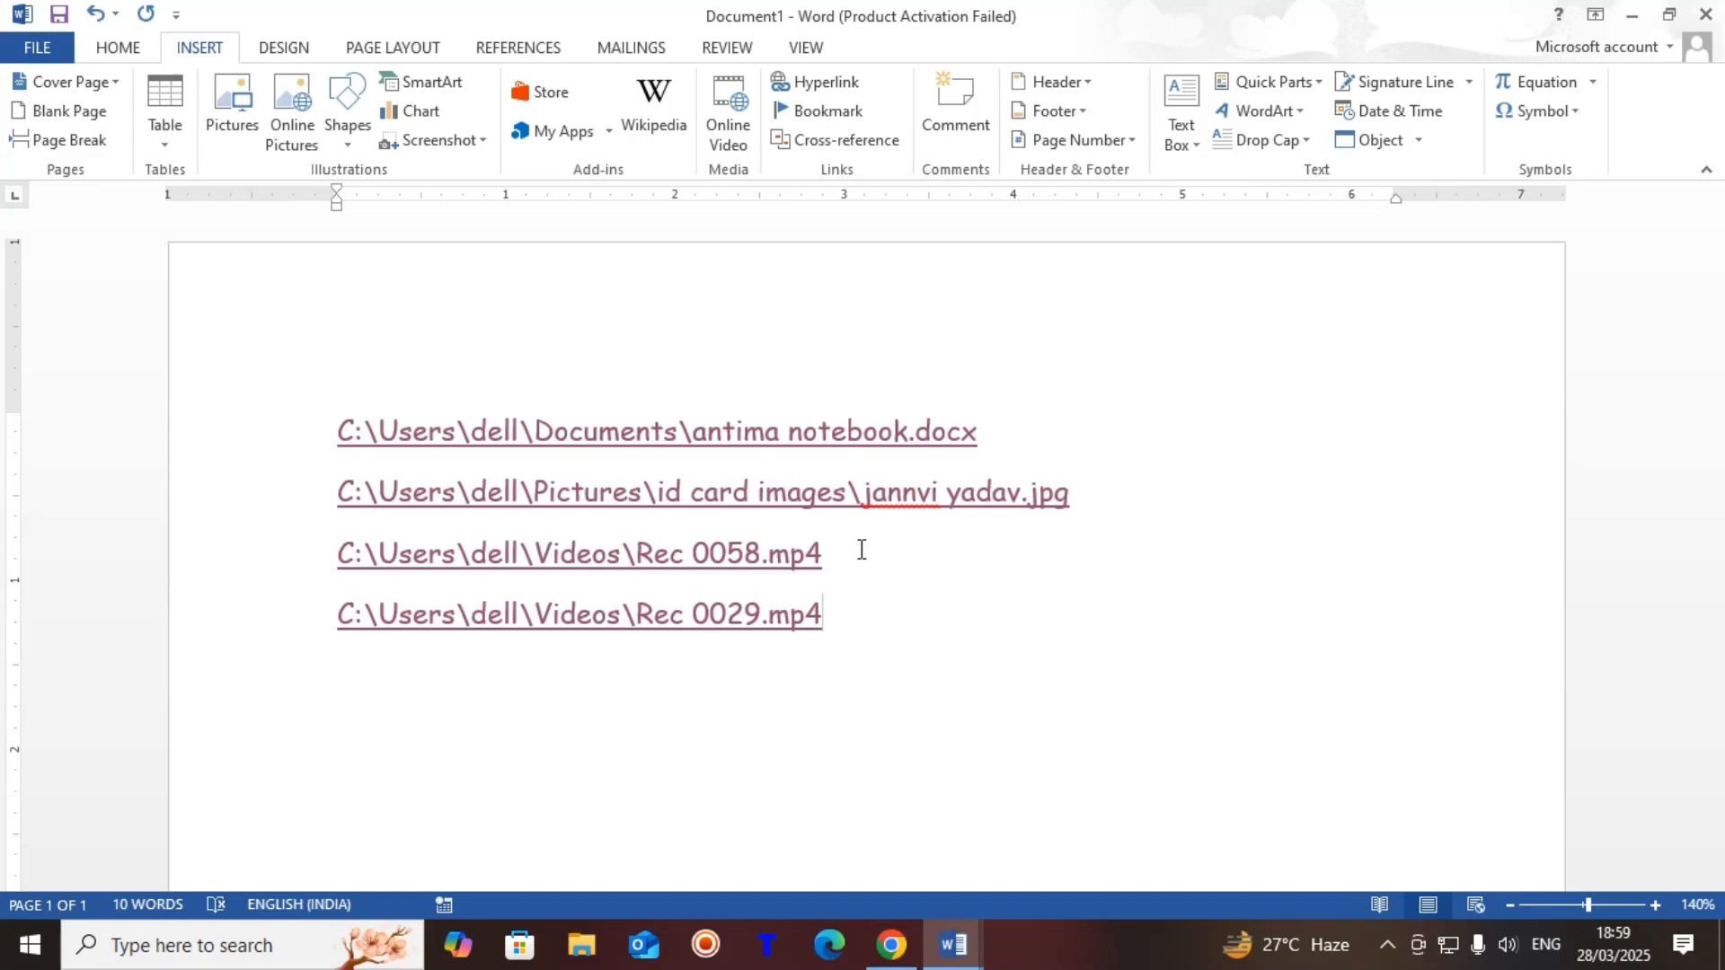
Step: Add a new line below the last link, and highlight all four file hyperlinks for review before clearing the selection
key(Return)
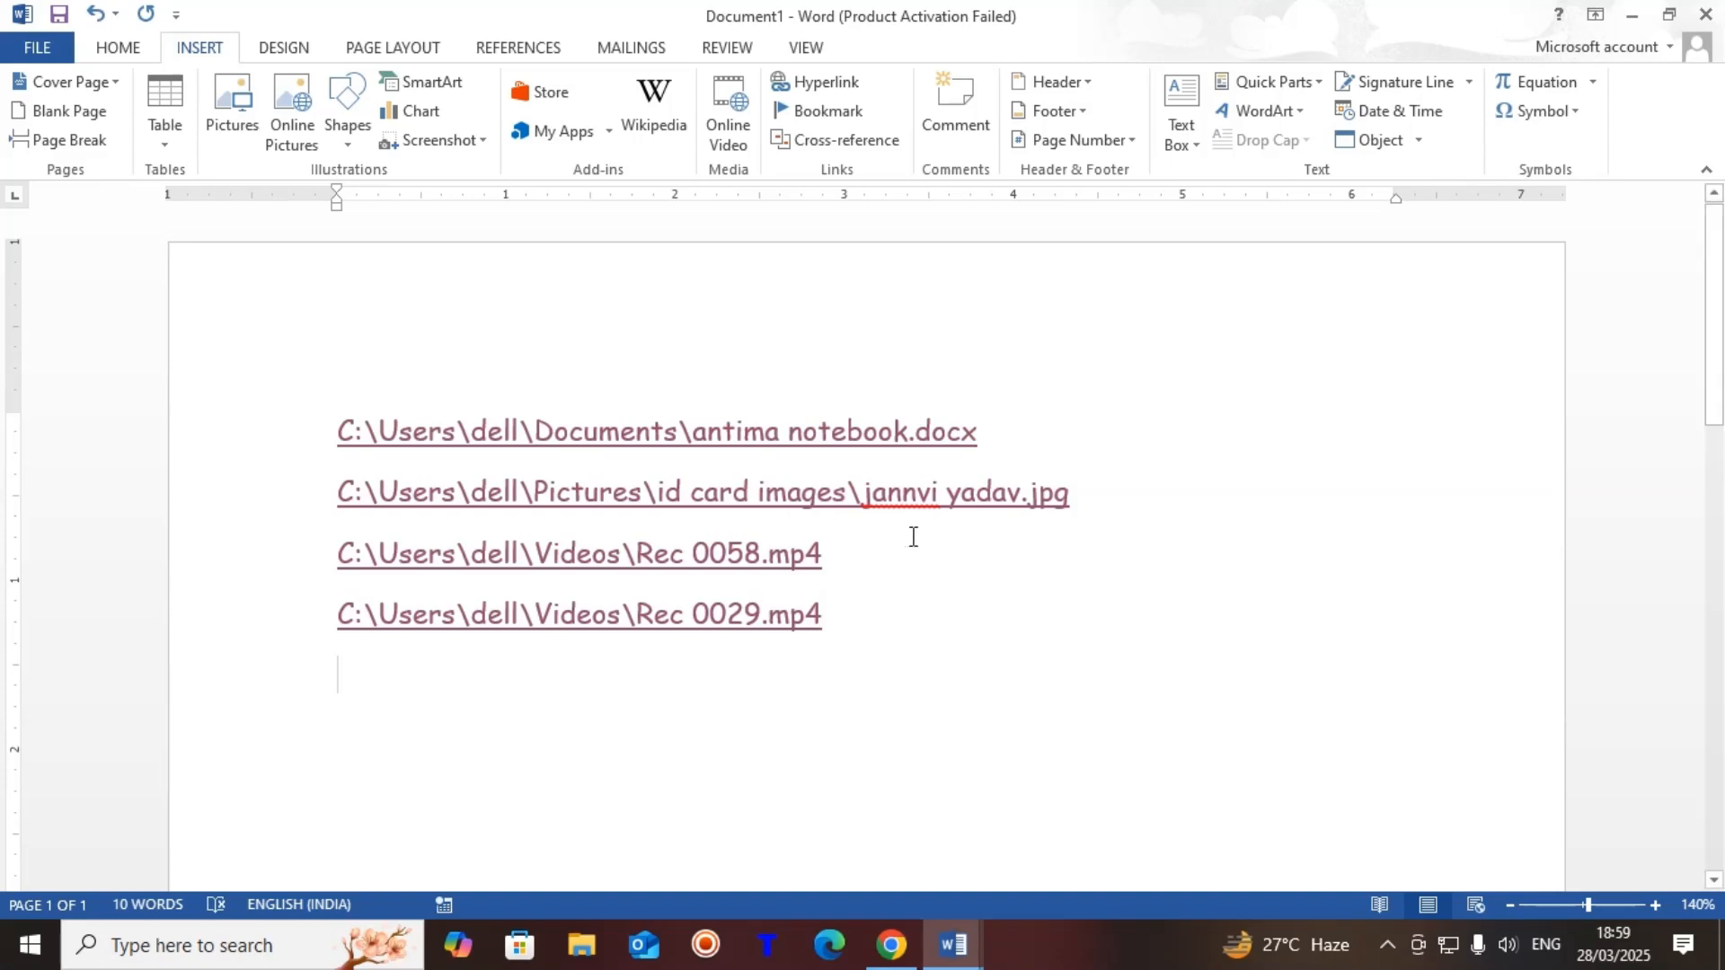
drag(849, 640, 410, 409)
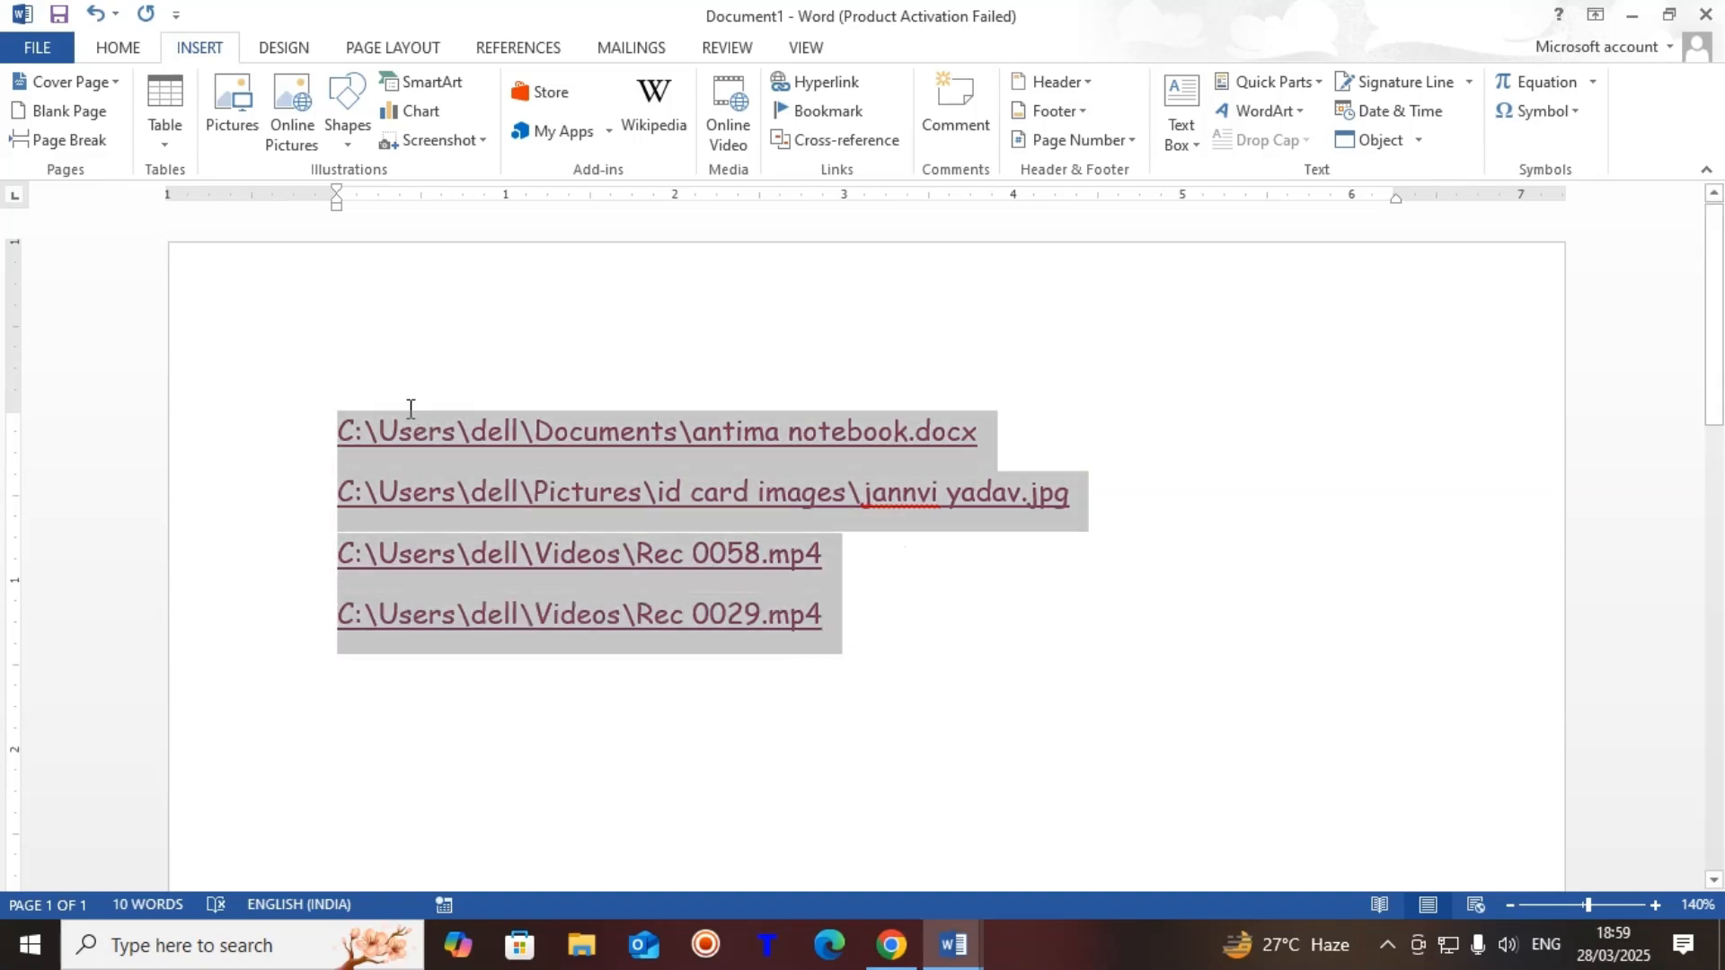
click(1085, 699)
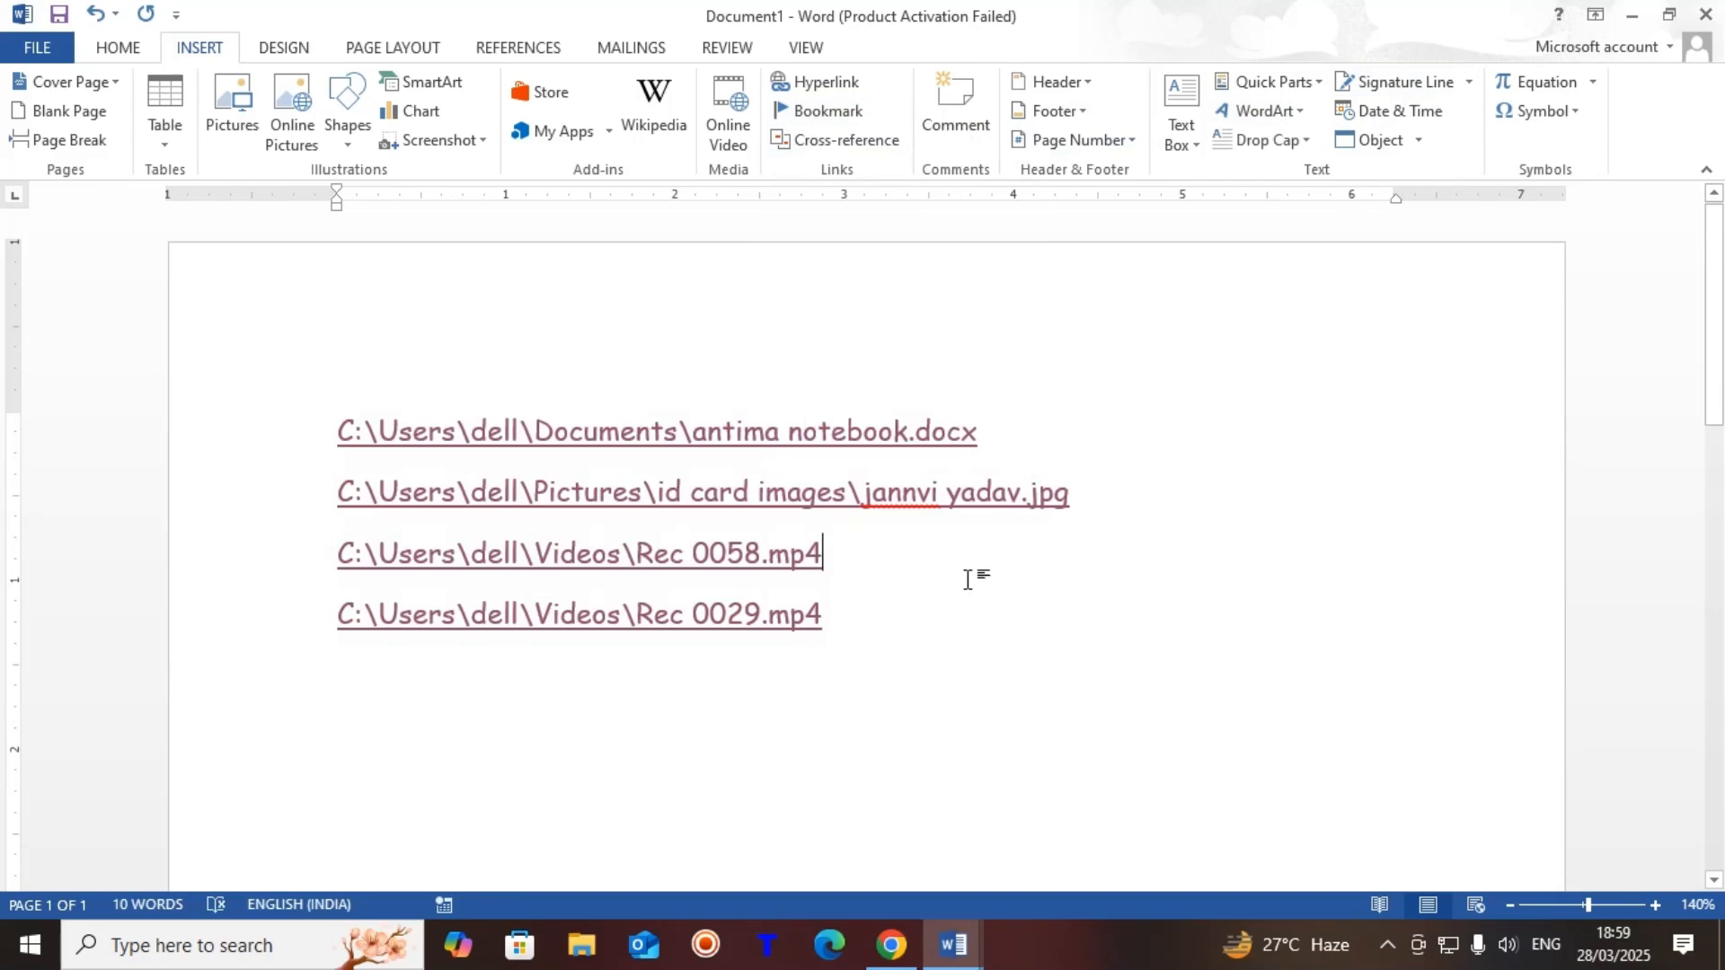
Step: Create a new blank document and enter "=" on its first line
key(ctrl+n)
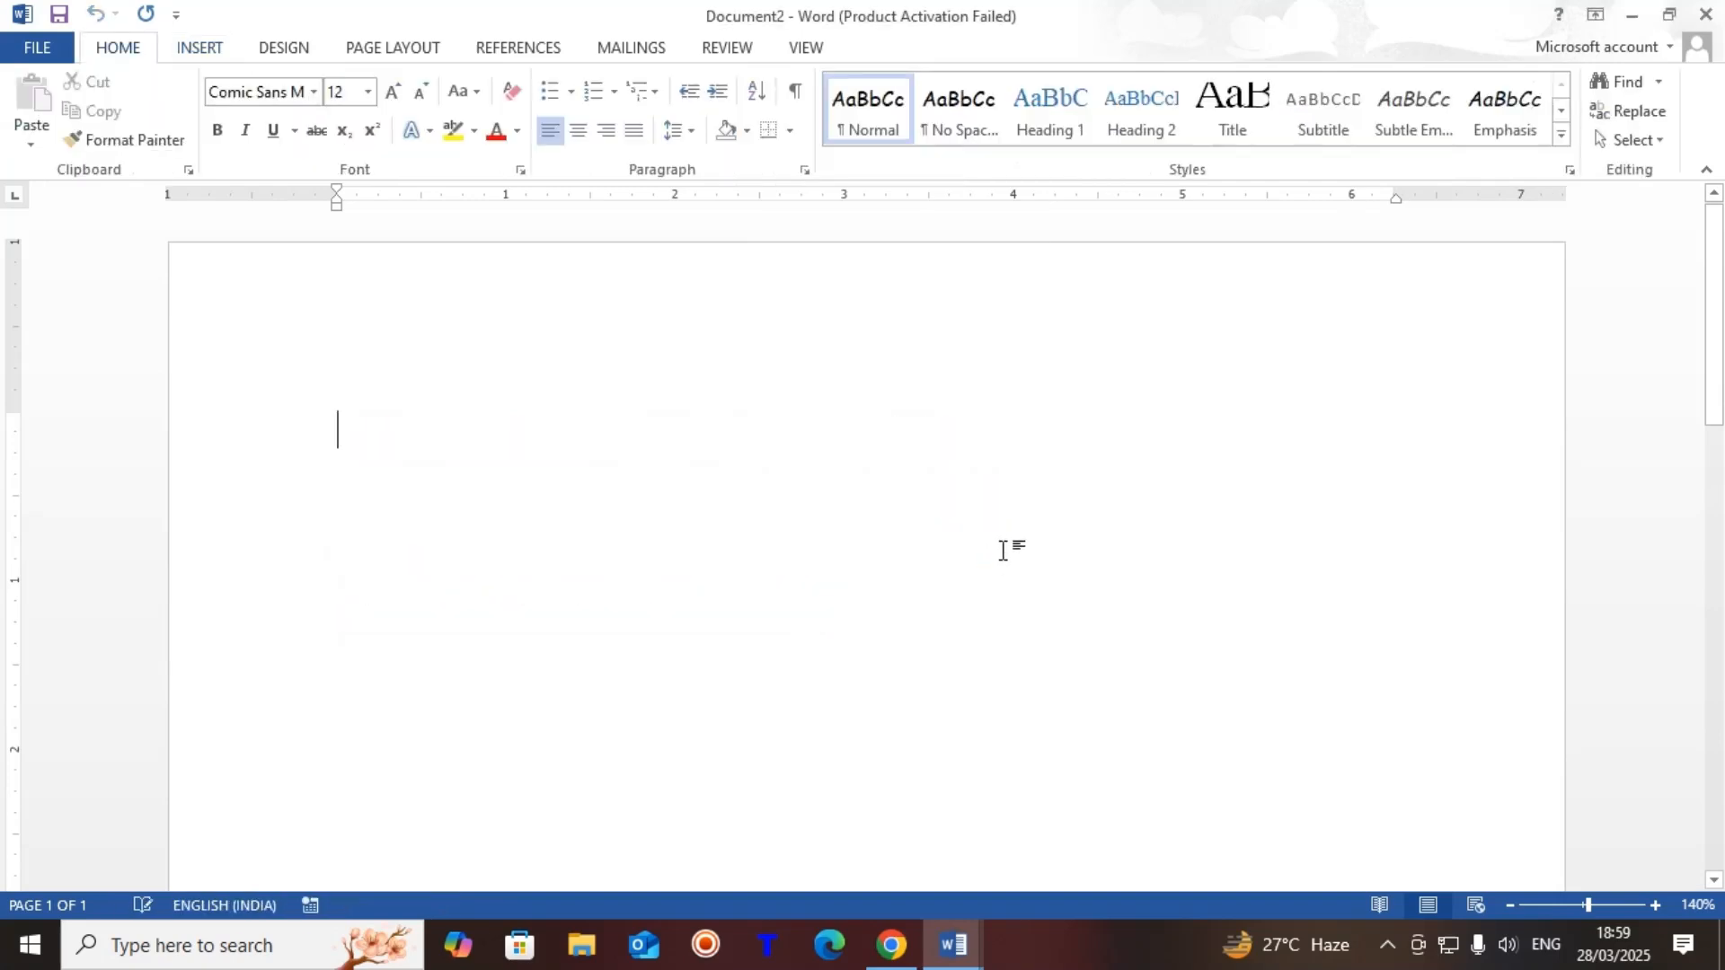
text(=)
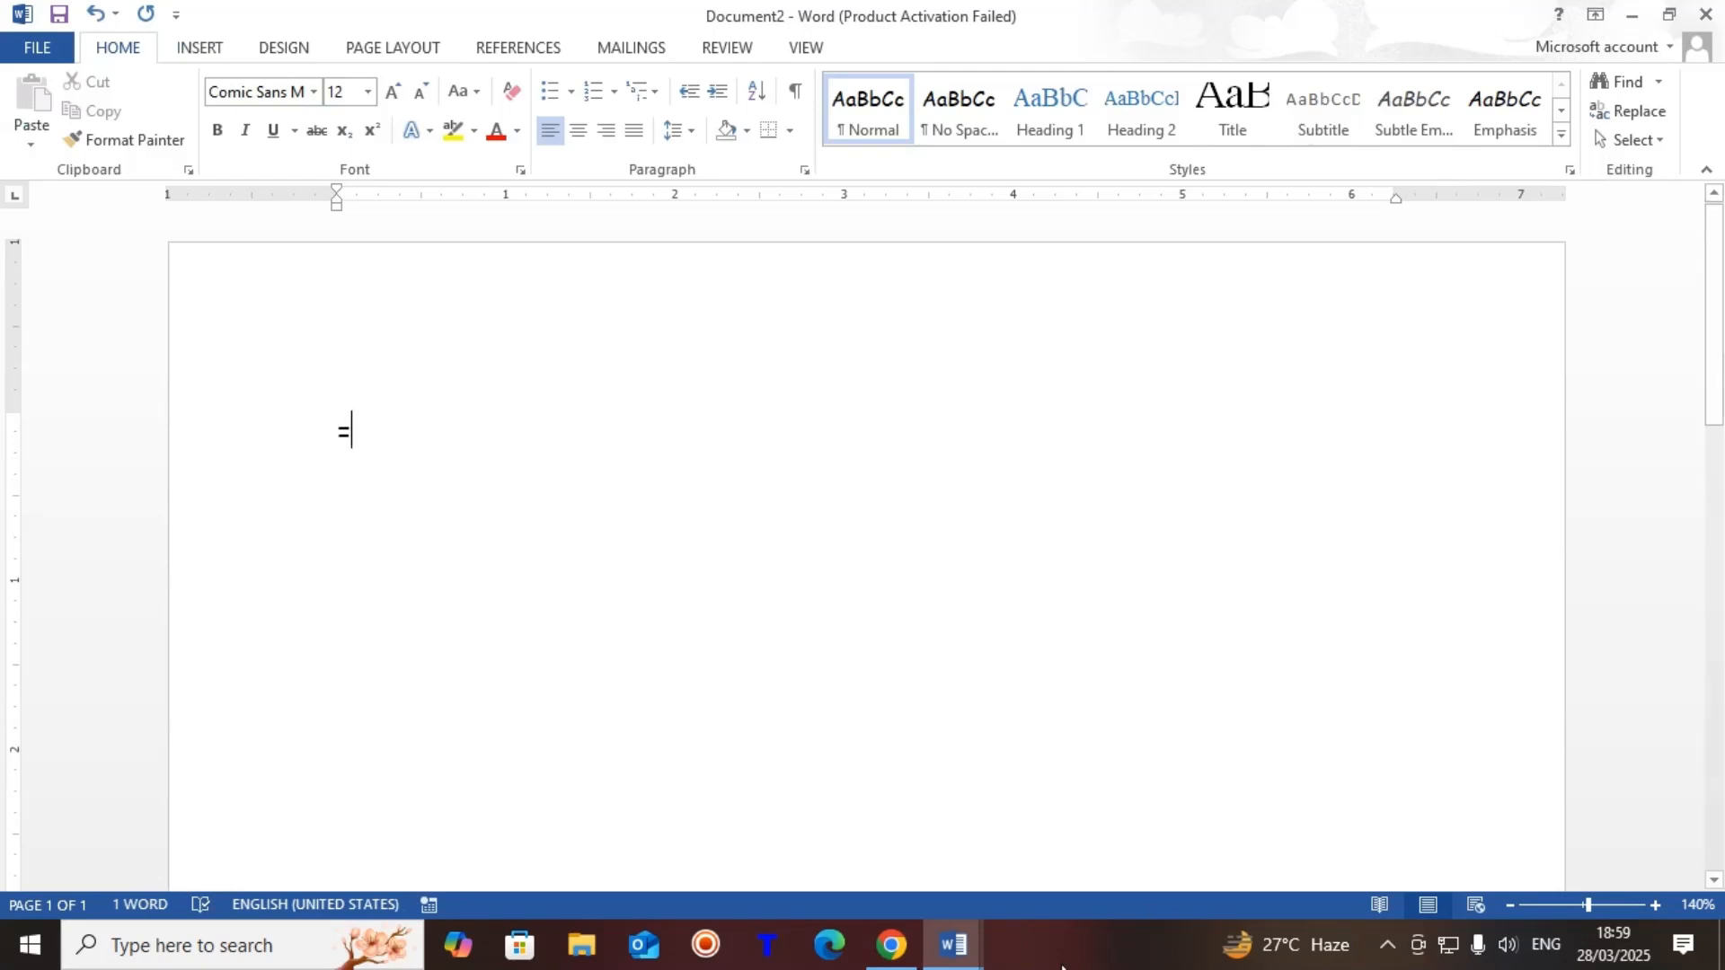
Step: Switch to the MS WORD COURSE document and find the Day 6 topic list
click(953, 944)
click(626, 842)
scroll(747, 608, up, 6)
scroll(750, 611, up, 5)
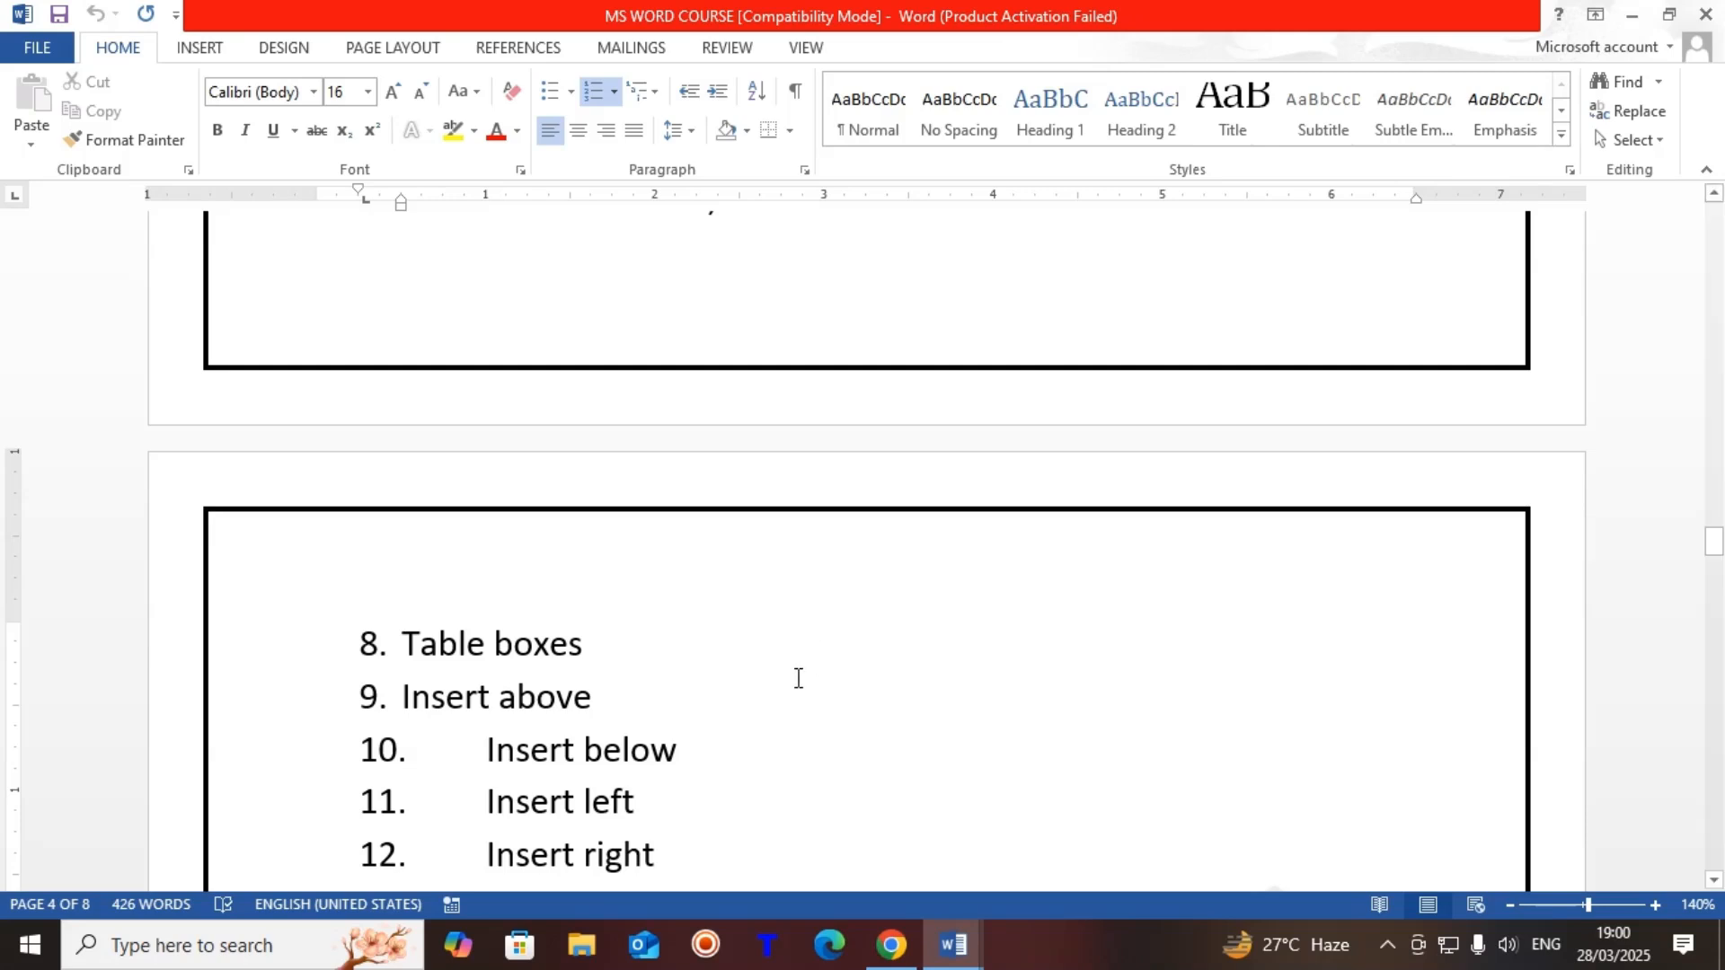
scroll(798, 679, down, 1)
scroll(798, 679, up, 6)
scroll(874, 578, up, 1)
scroll(875, 540, down, 5)
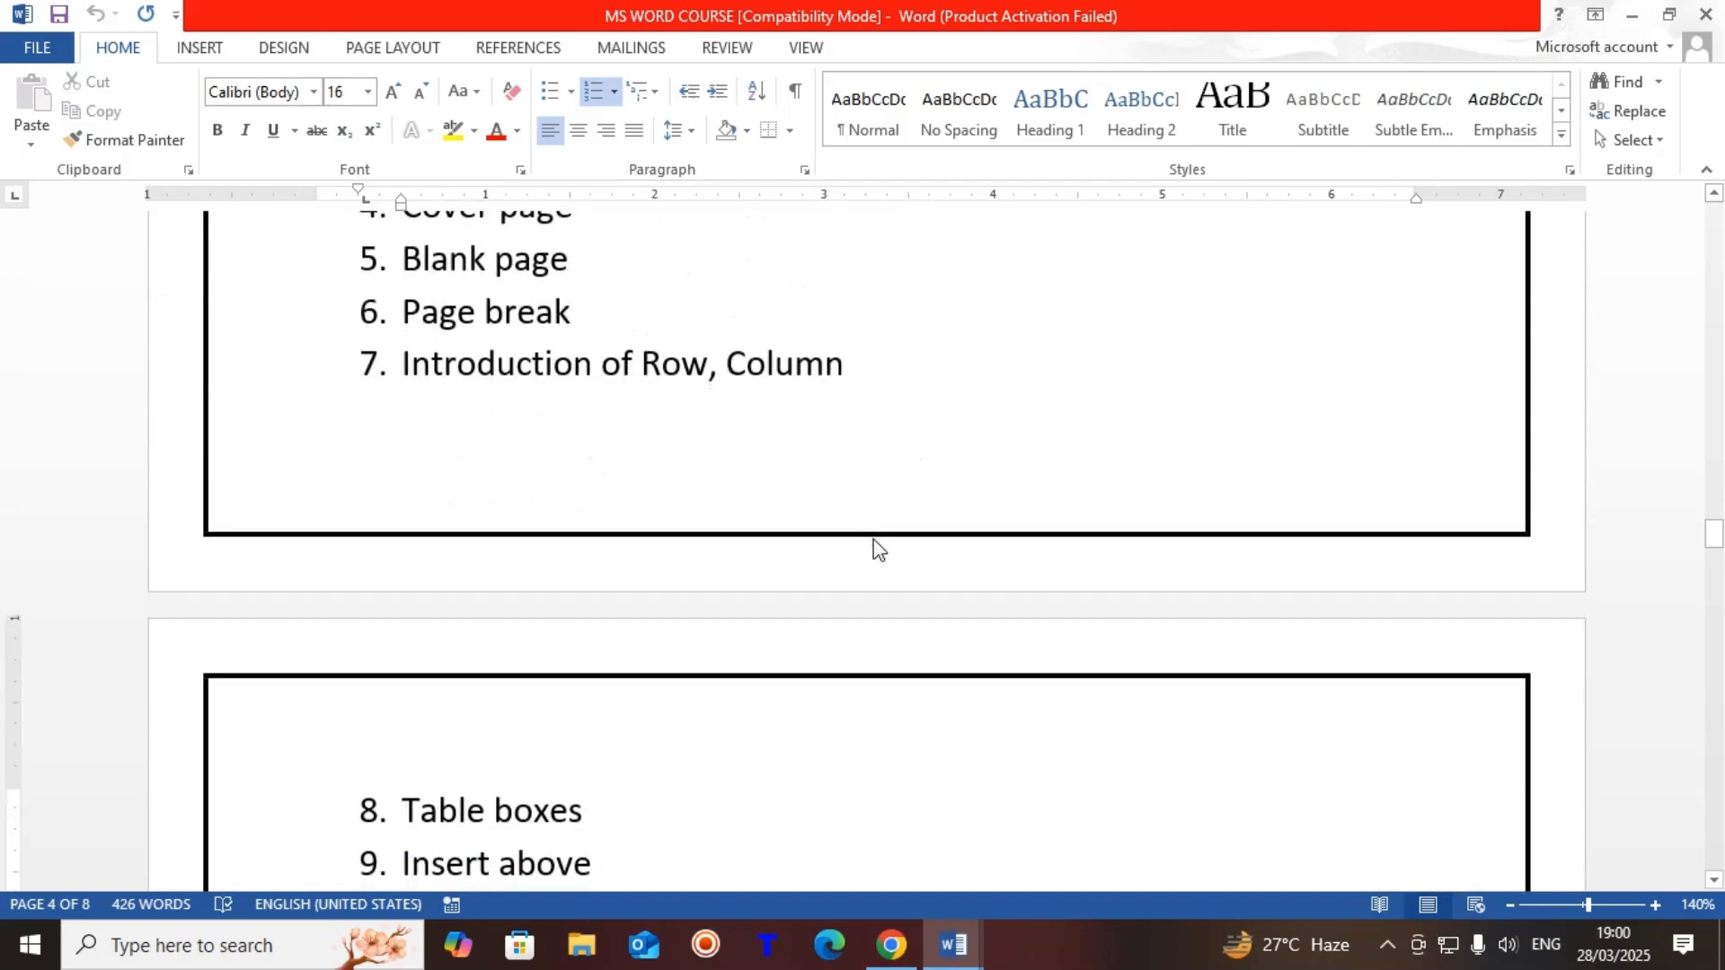
scroll(876, 540, down, 15)
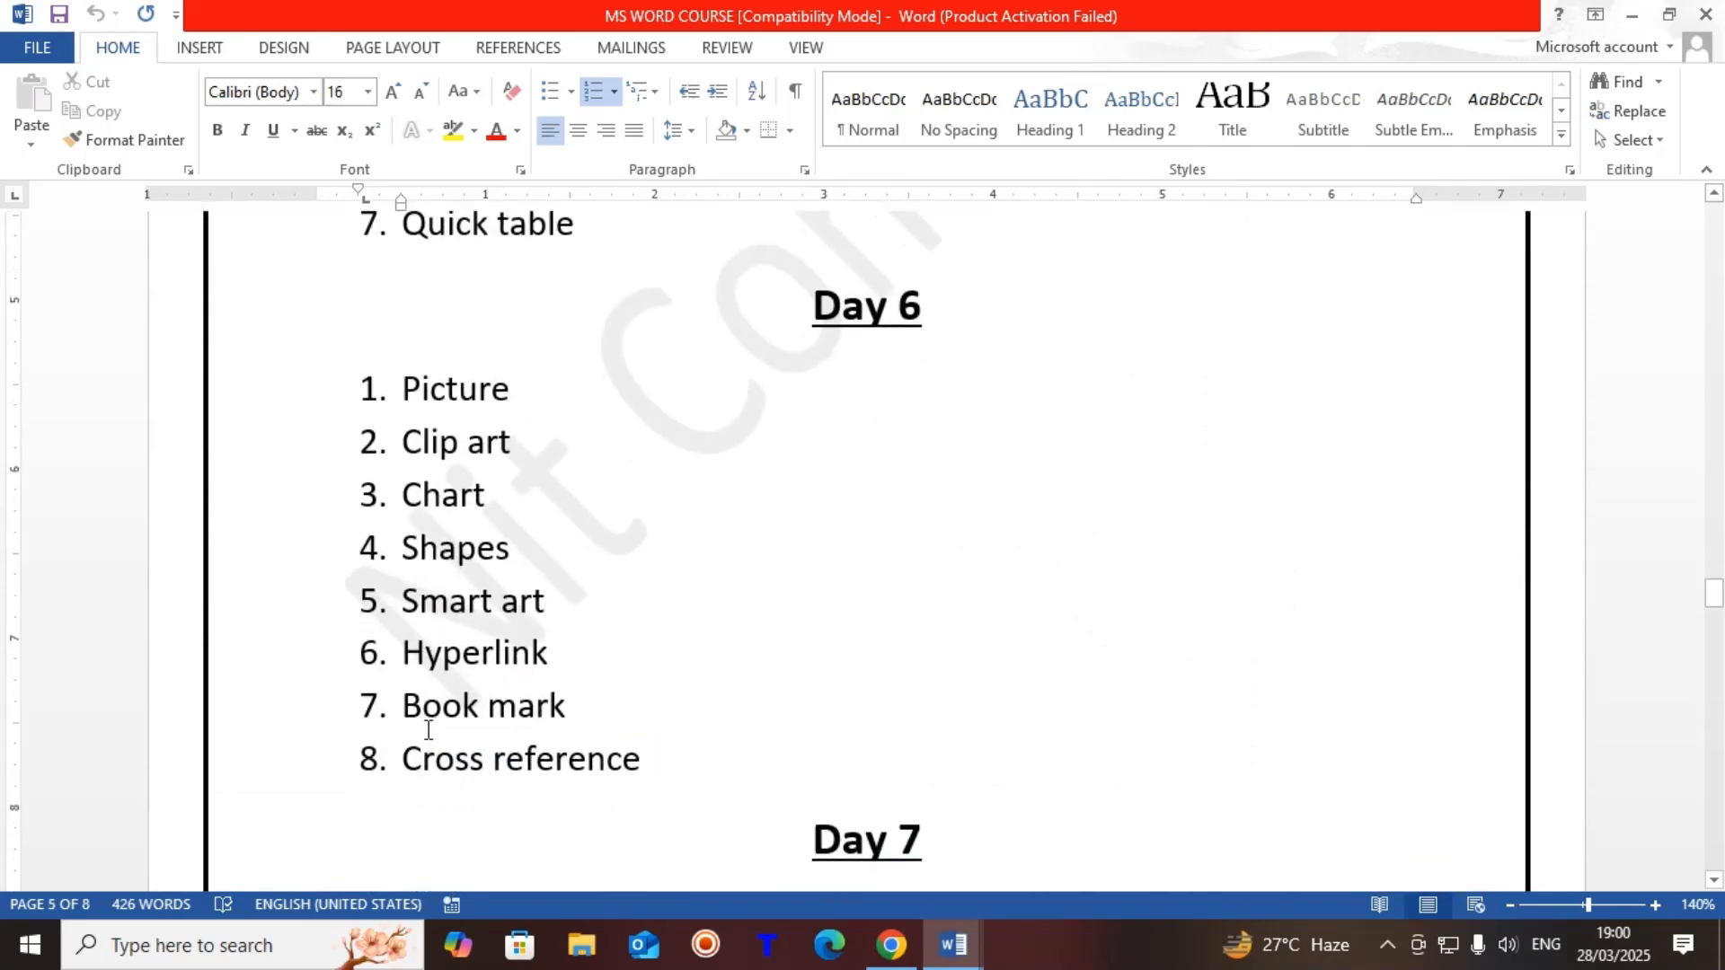
Step: Add a bookmark named "BookMark" to the "Book mark" item in the Day 6 list
click(601, 709)
drag(601, 709, 435, 708)
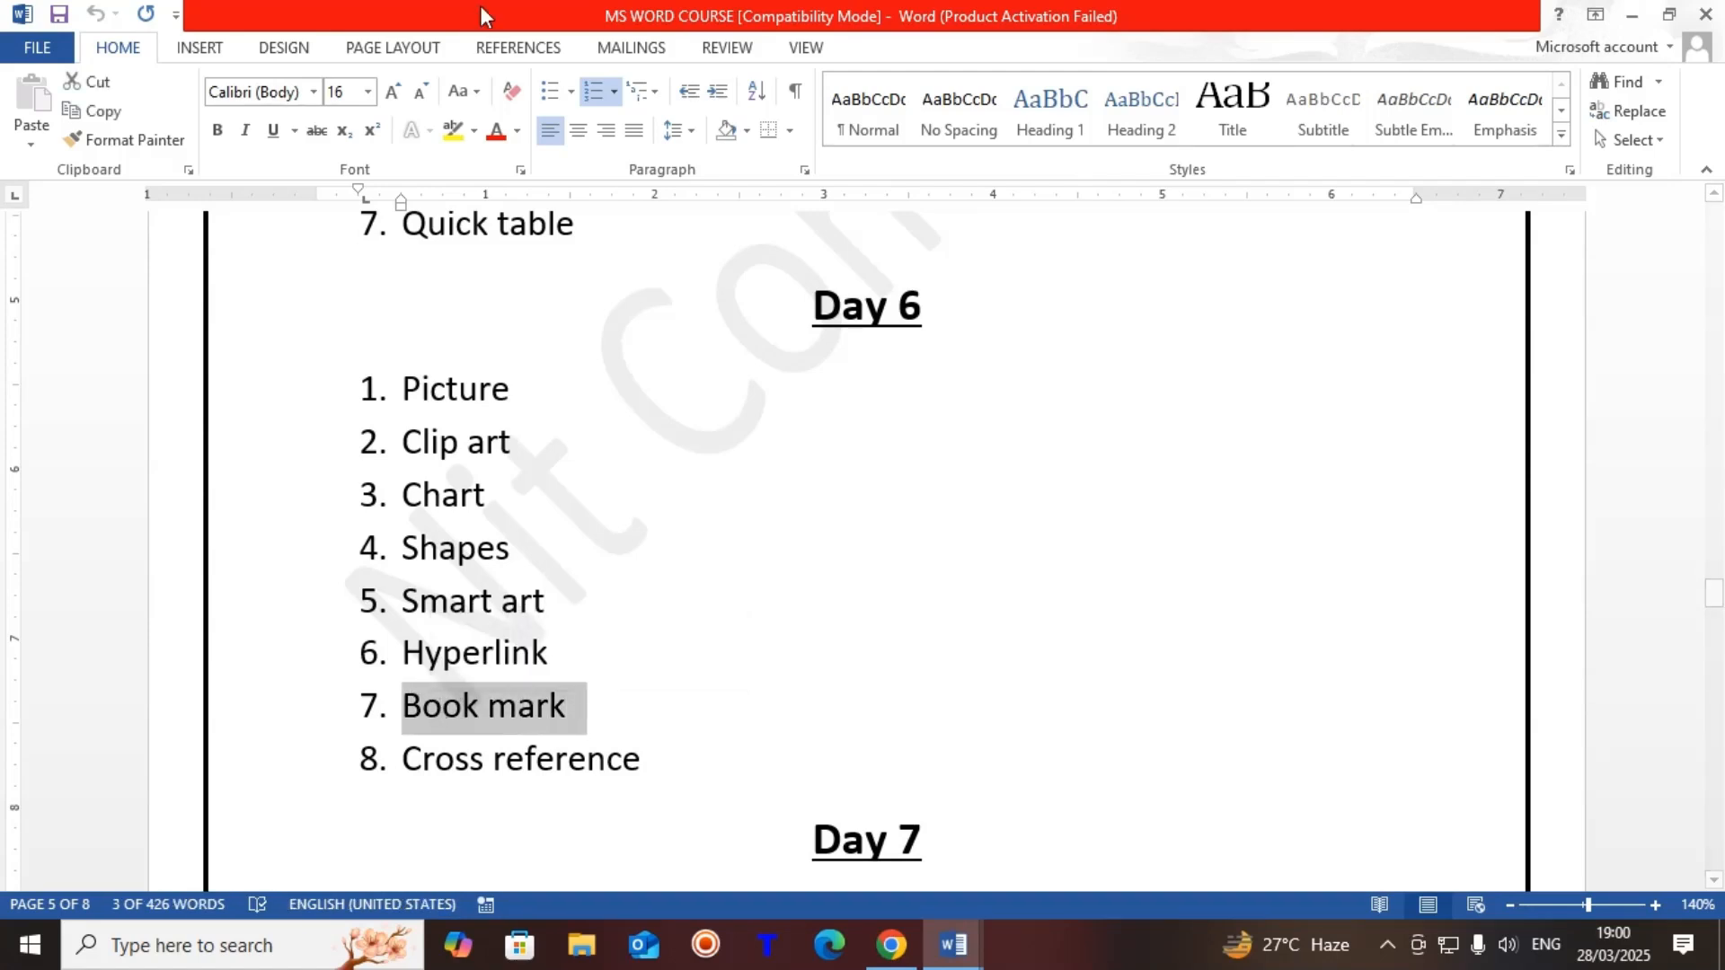
click(201, 49)
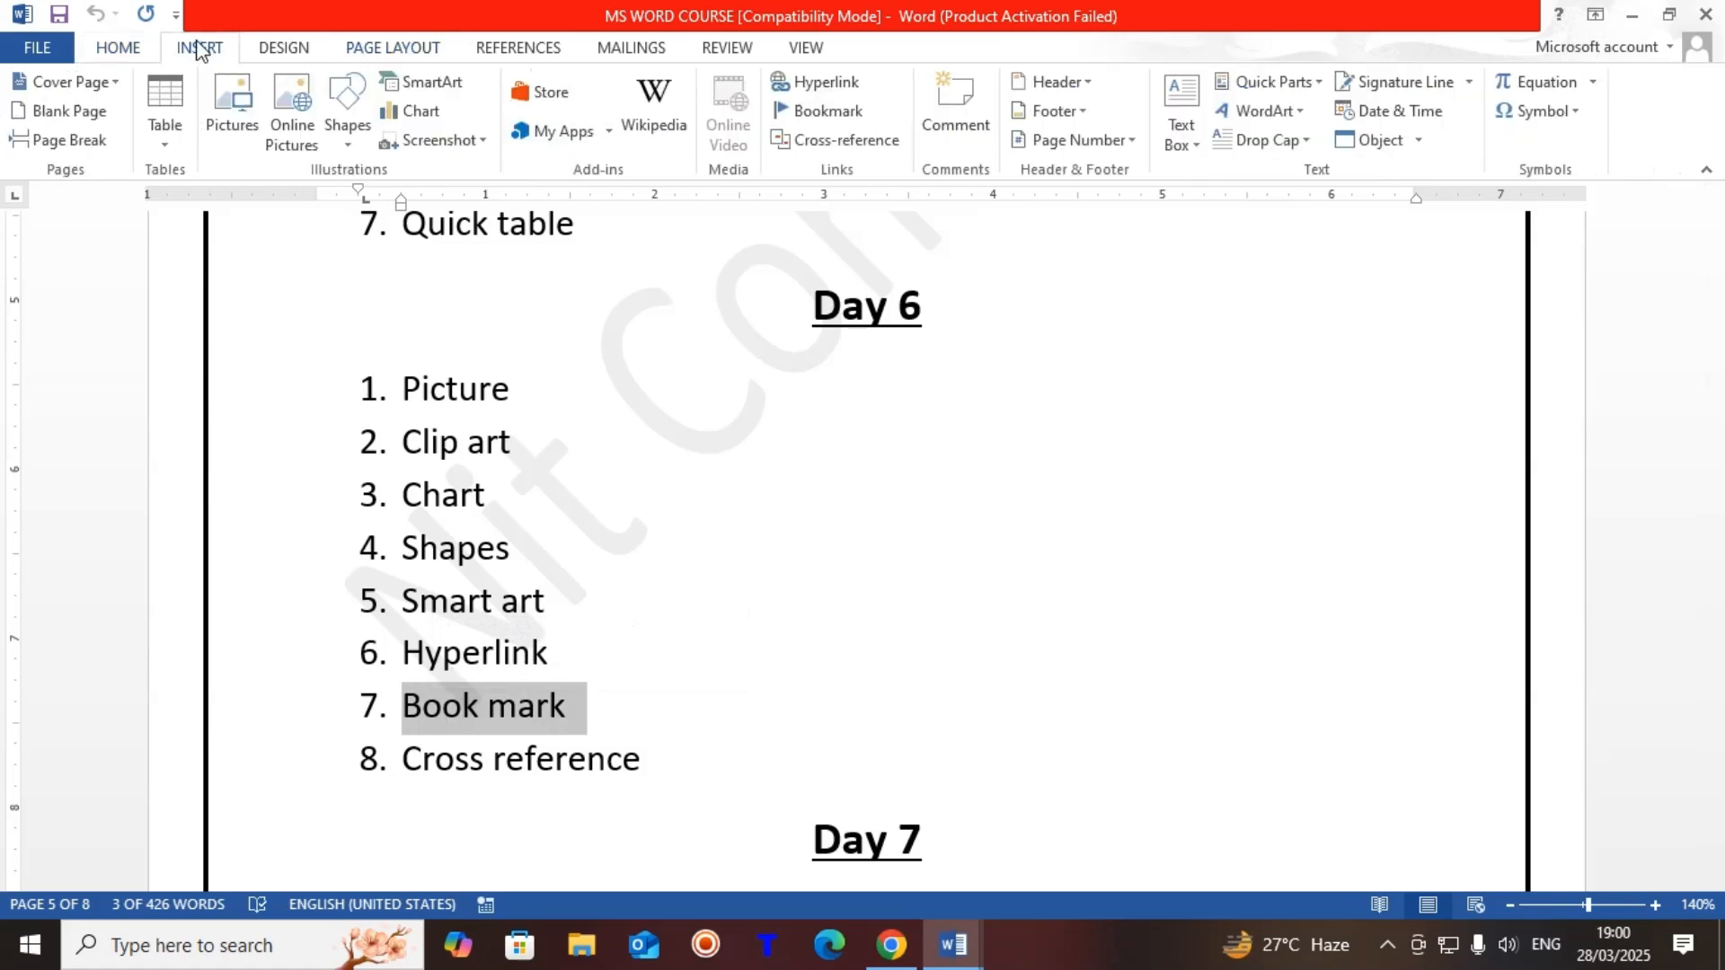
click(828, 111)
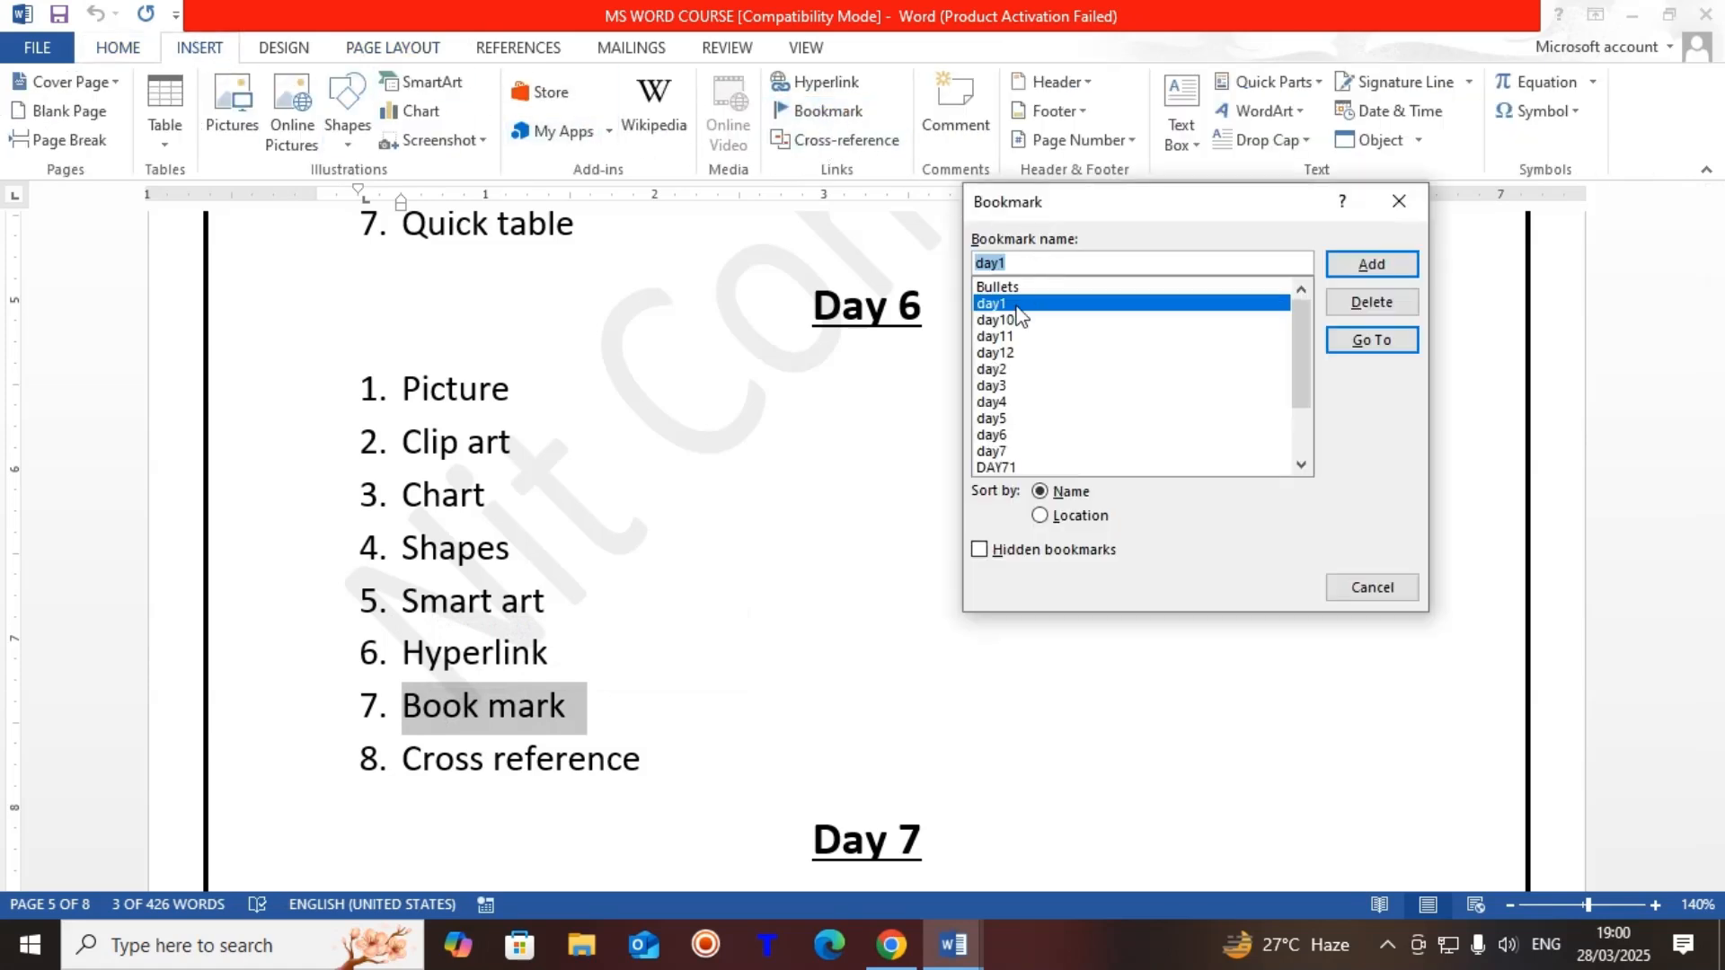
text(Bo)
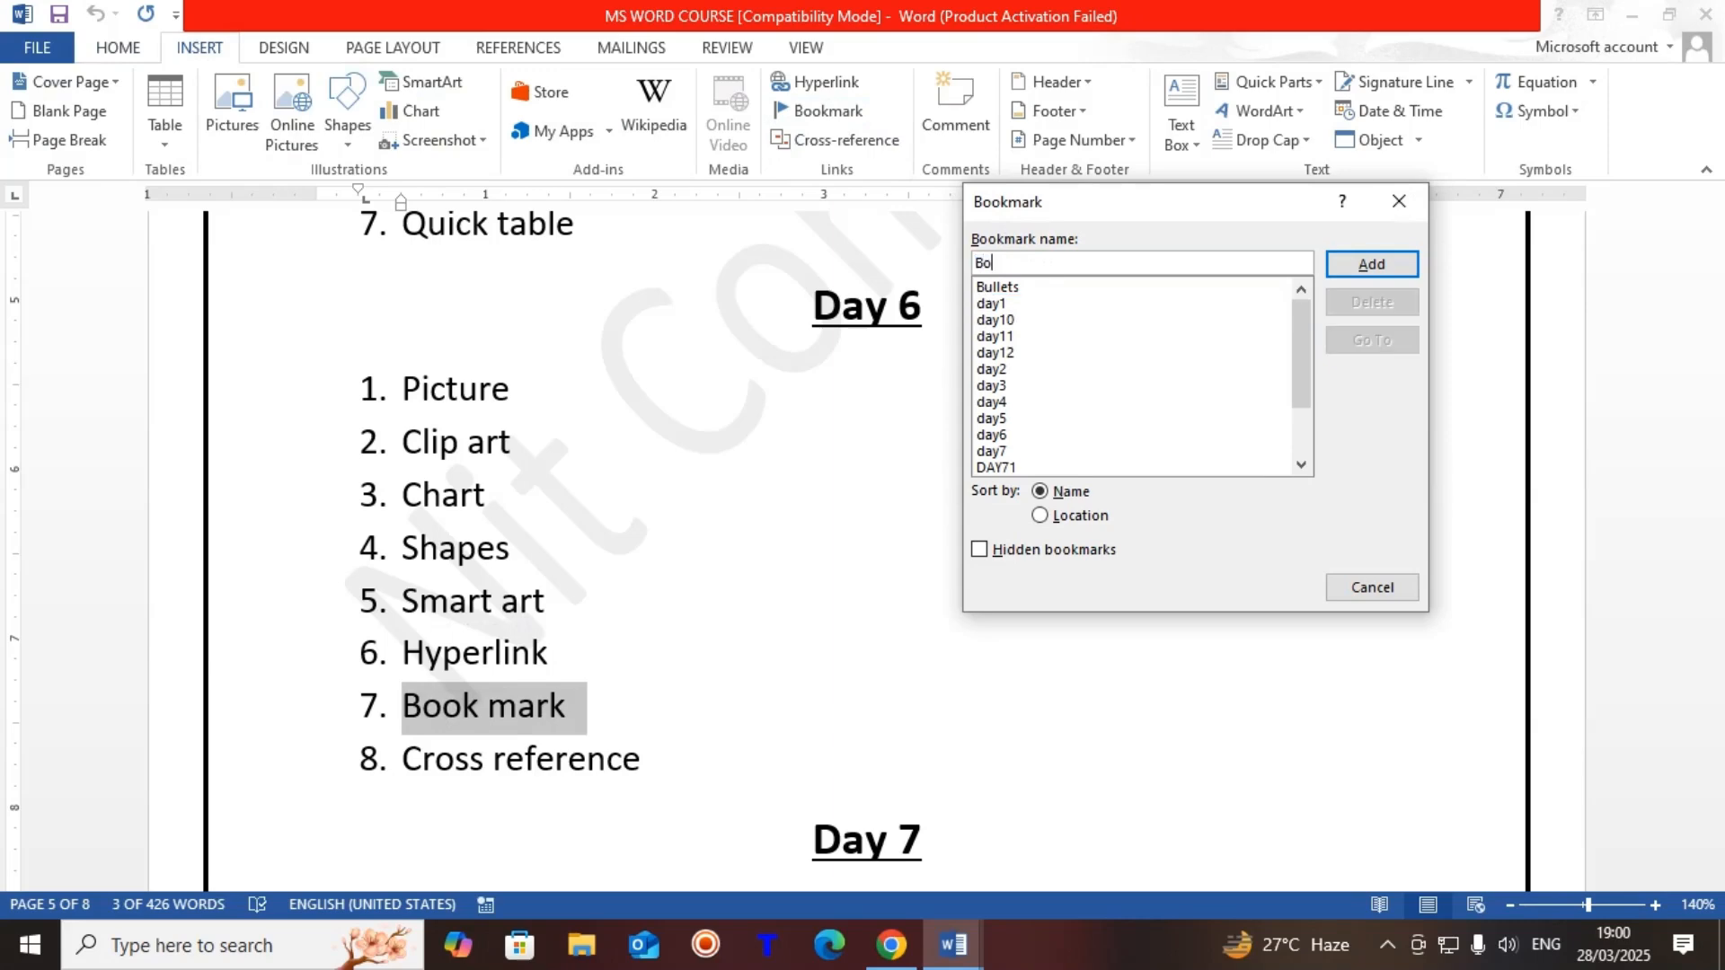
text(okMark)
key(BackSpace)
key(BackSpace)
key(BackSpace)
key(BackSpace)
text(Ma)
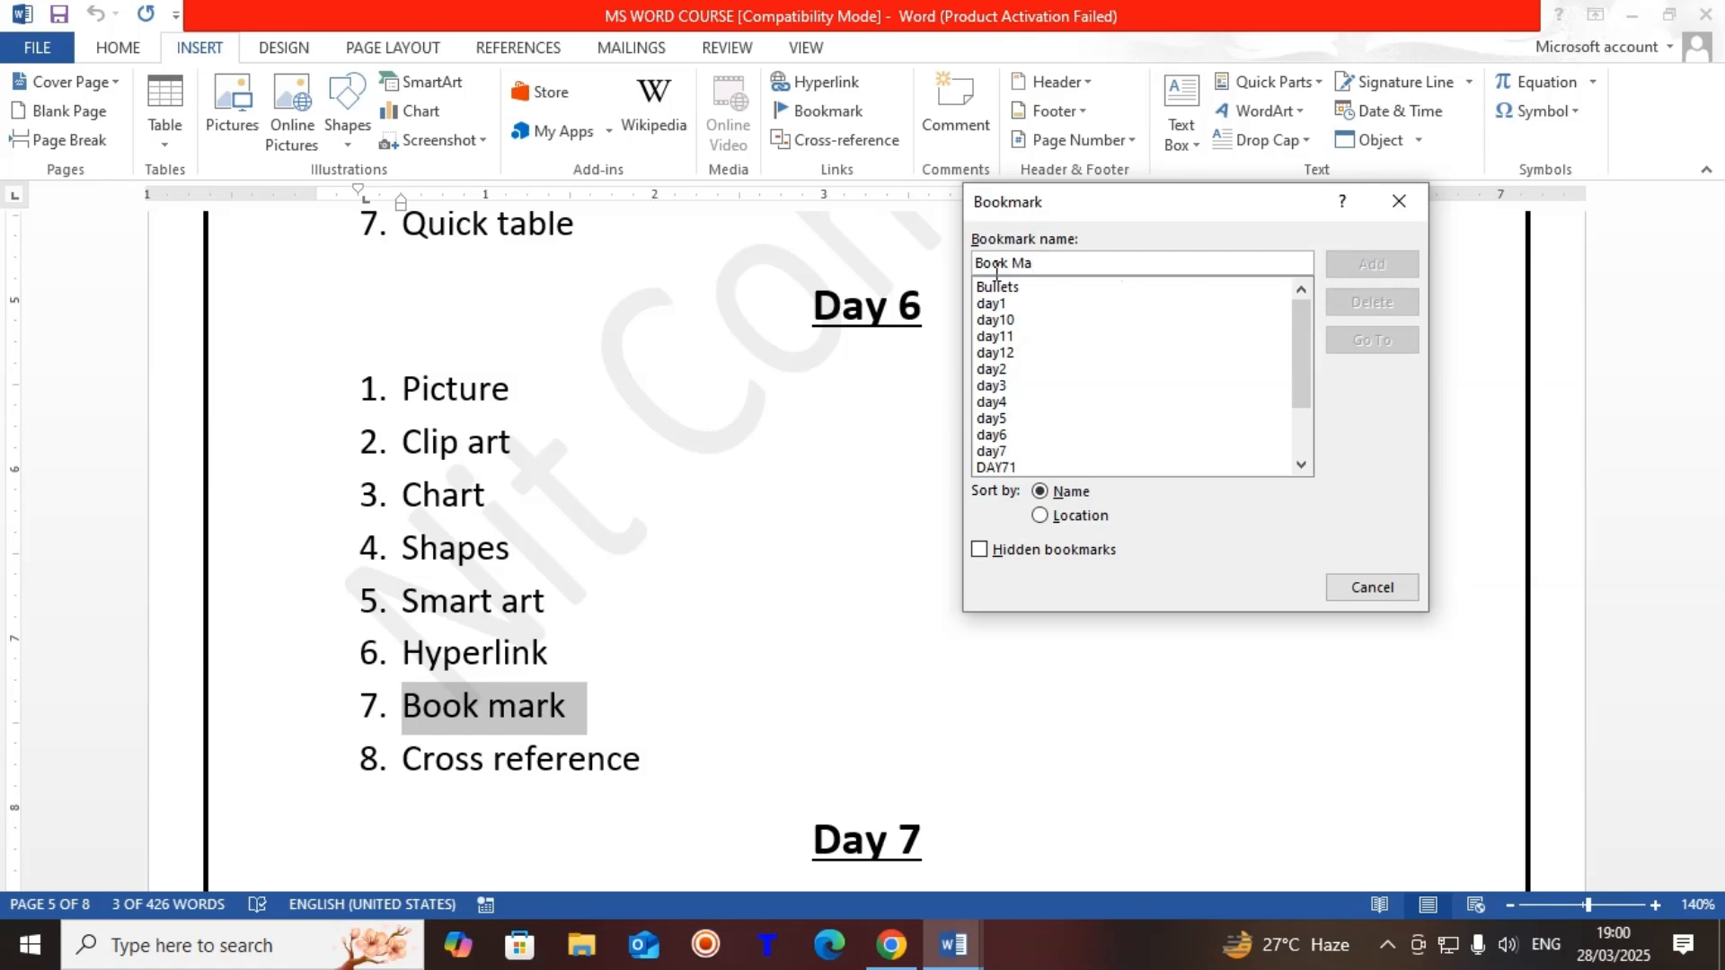
drag(1045, 265, 908, 280)
text(Book M)
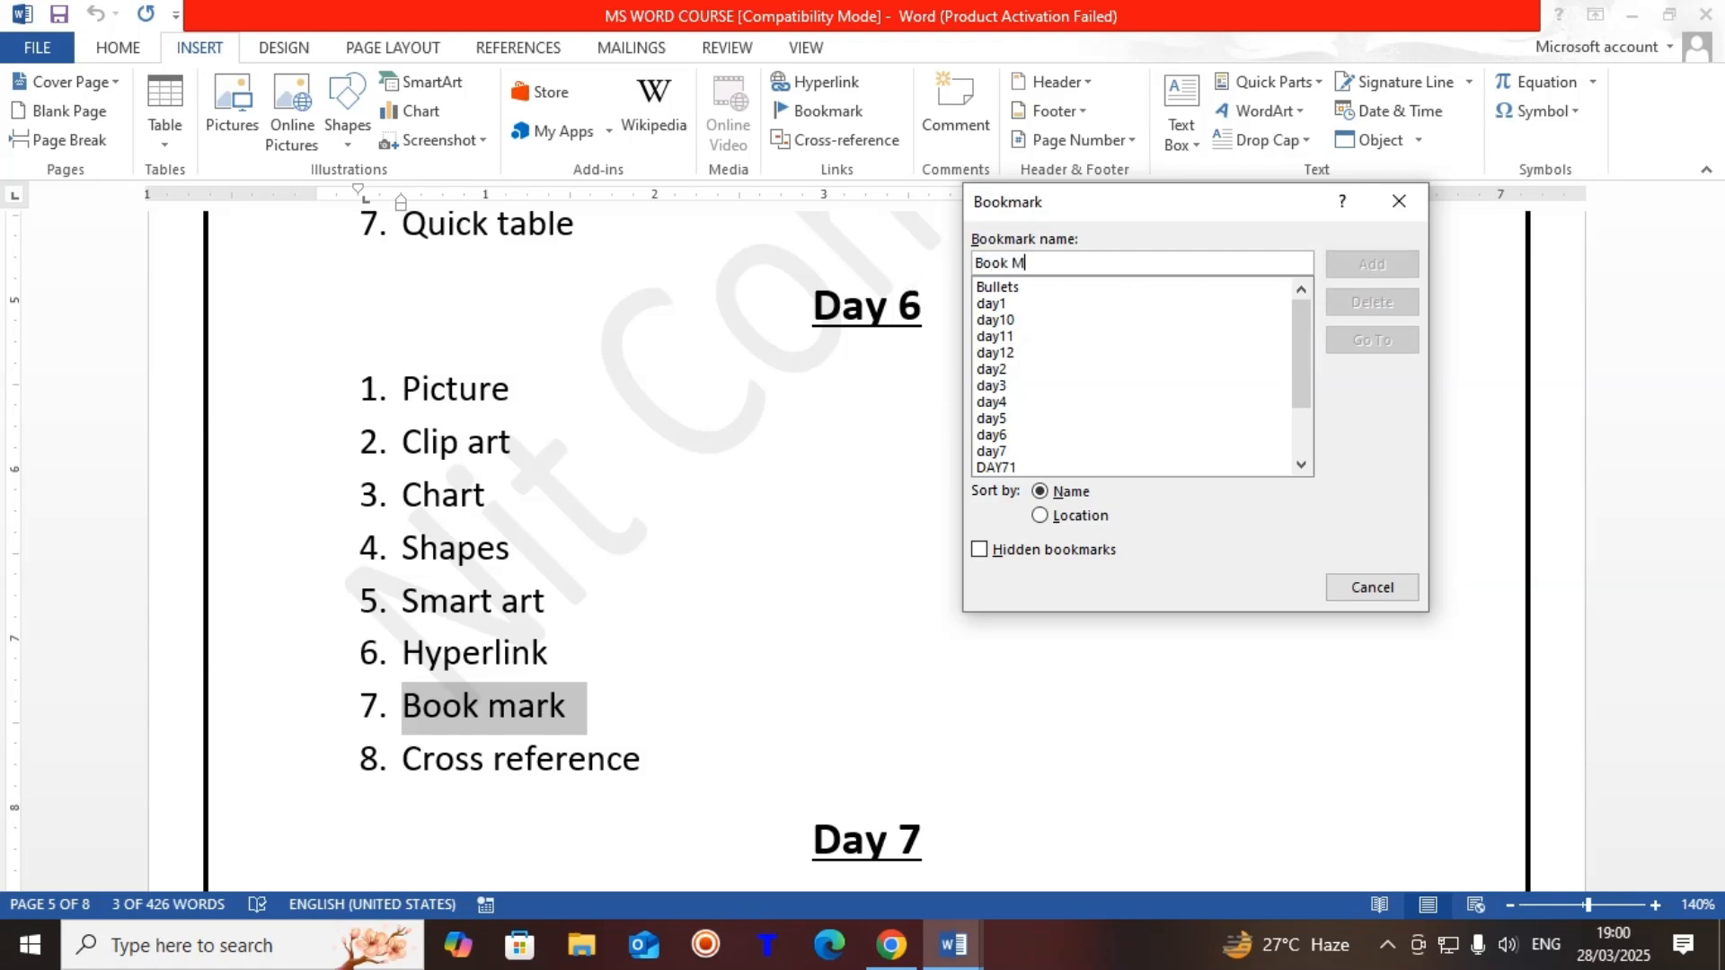
key(BackSpace)
key(BackSpace)
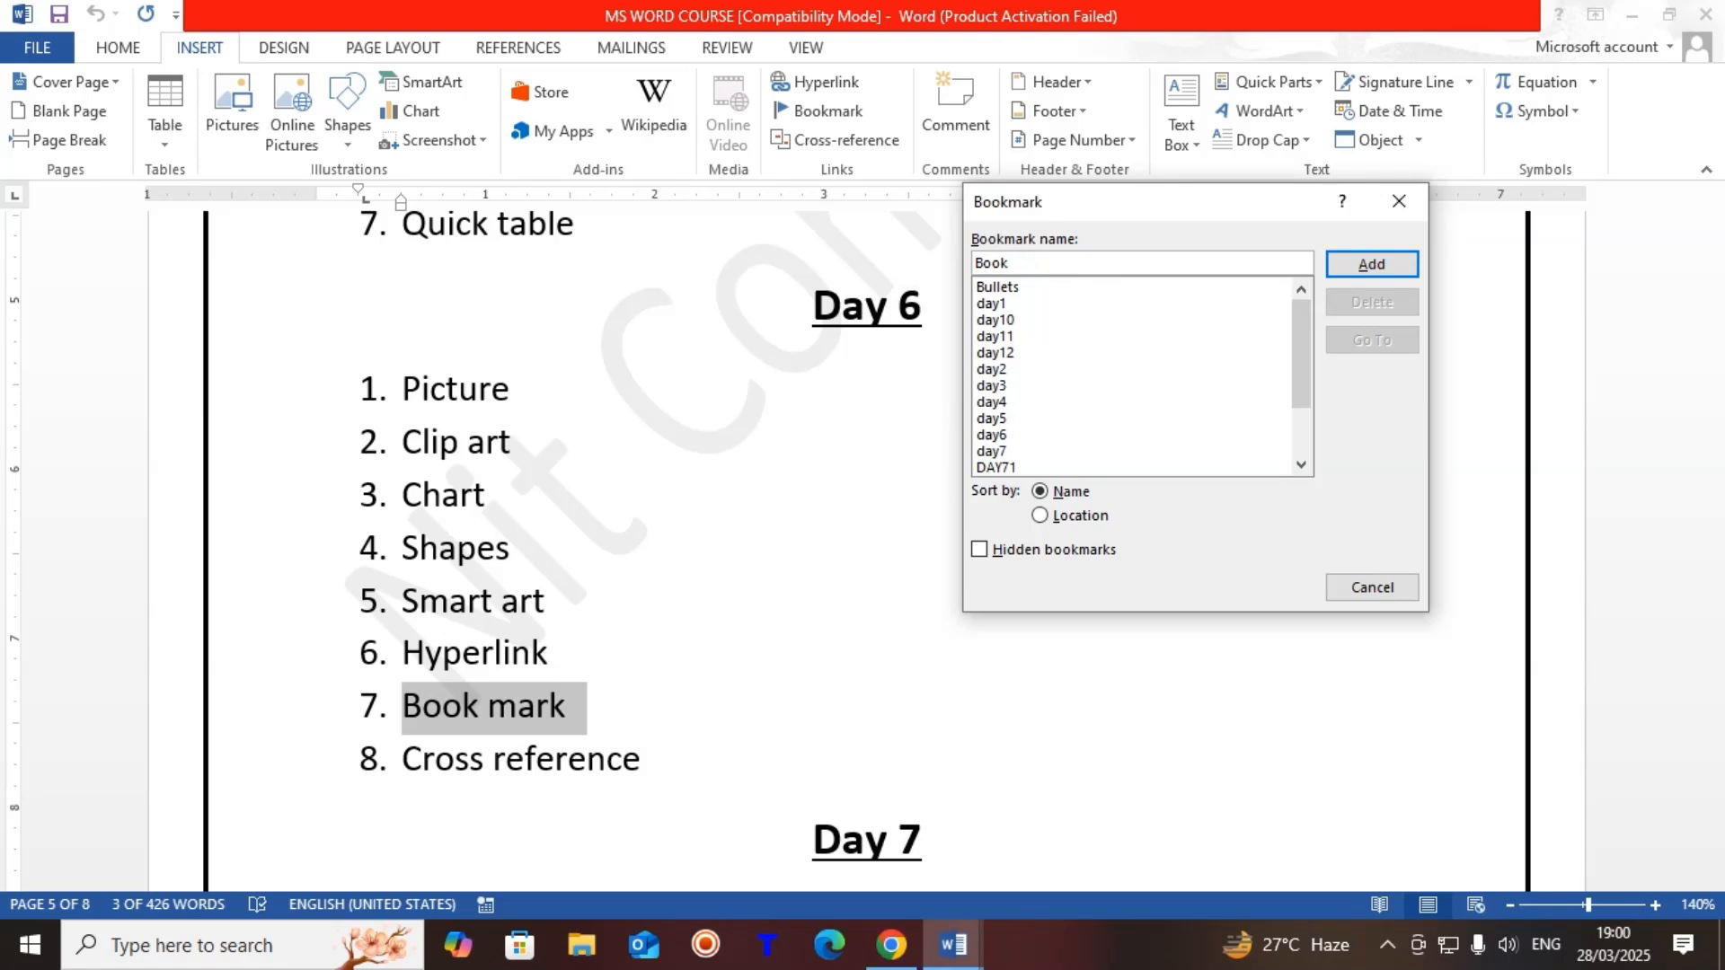
text(Mark)
click(1395, 263)
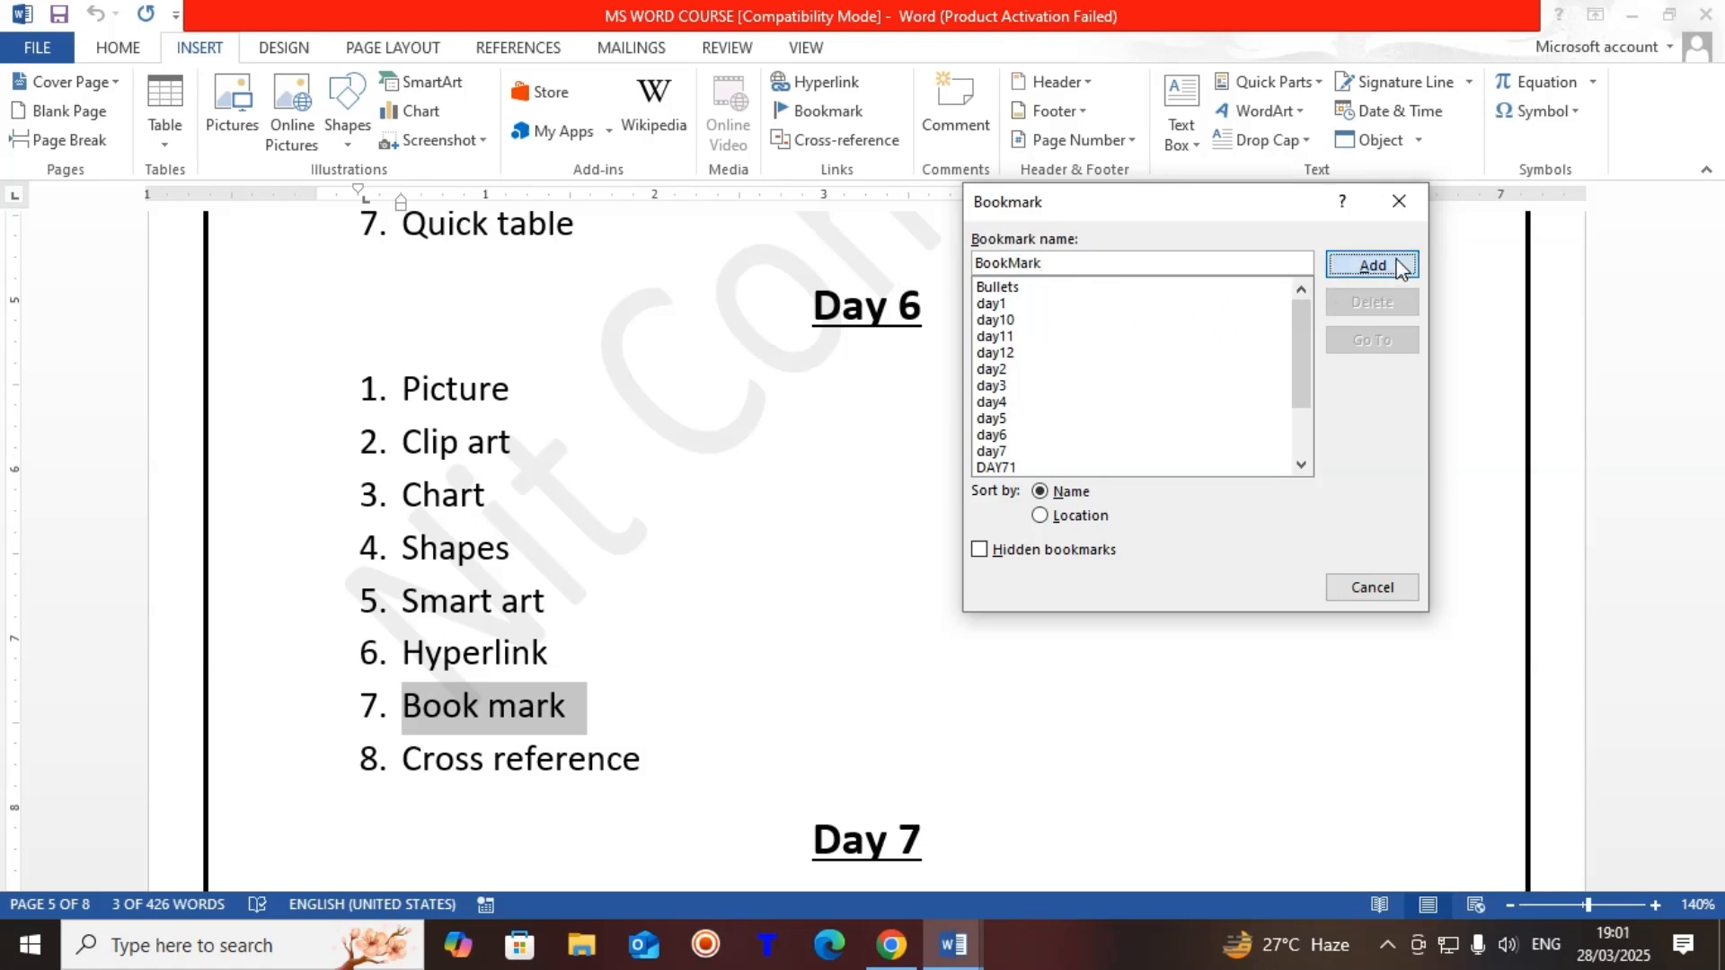
Step: Save the MS WORD COURSE document with its new bookmark
click(39, 49)
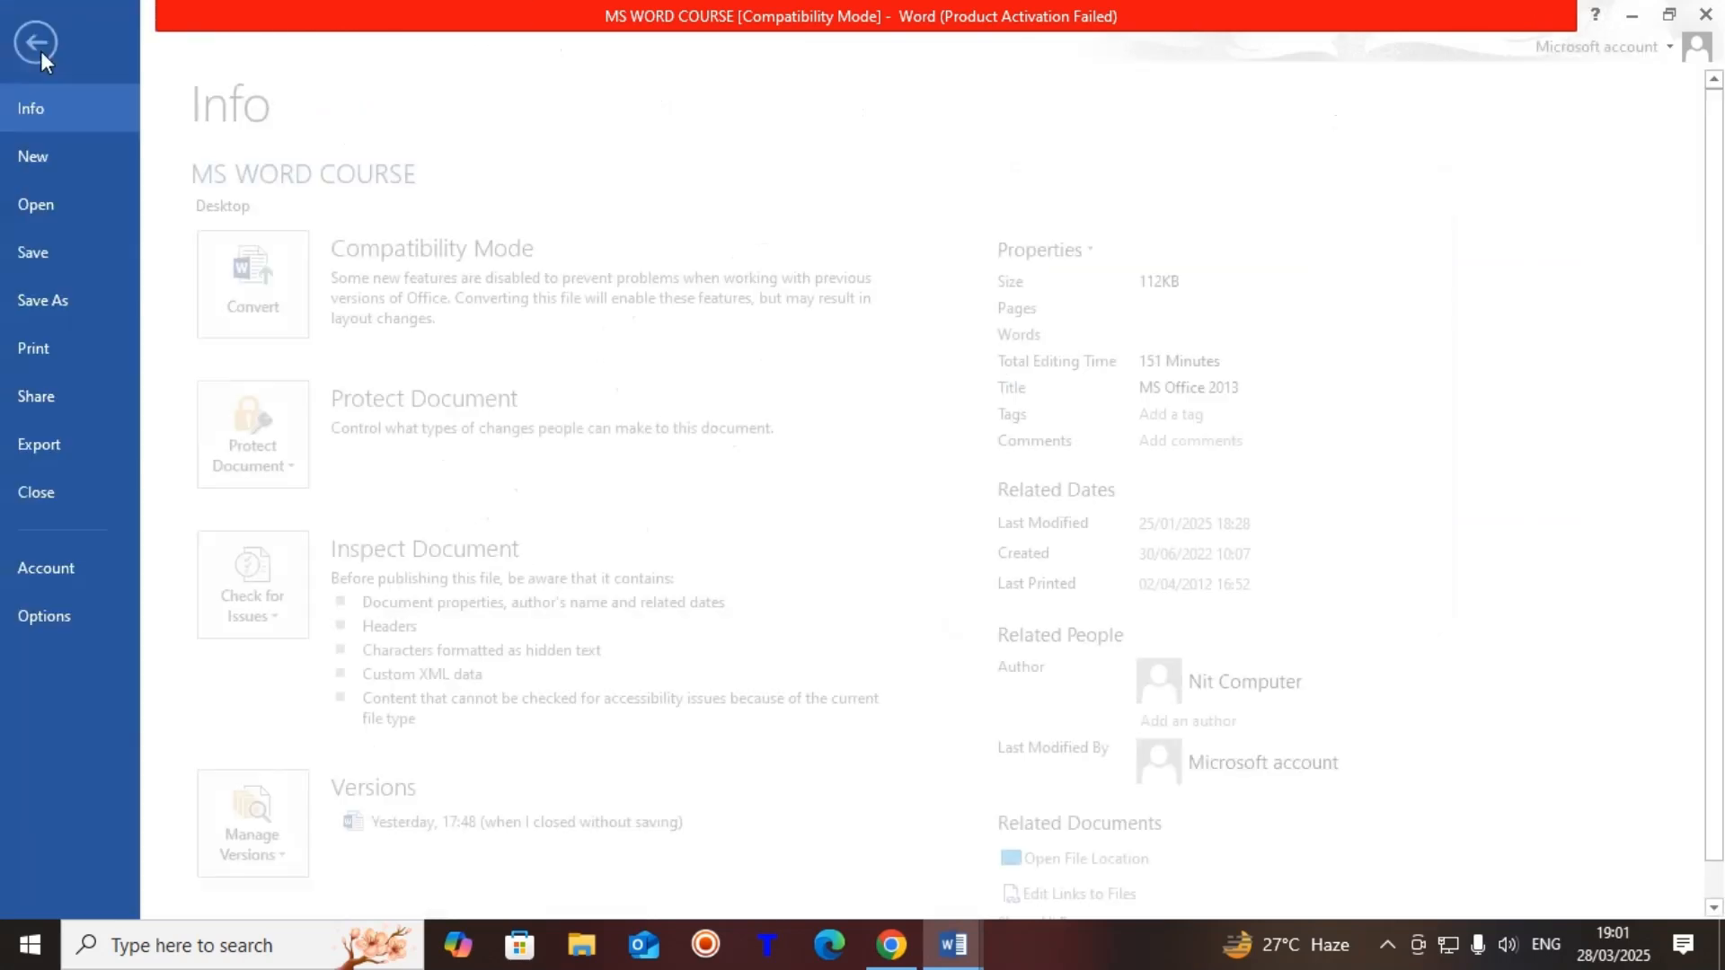
click(56, 255)
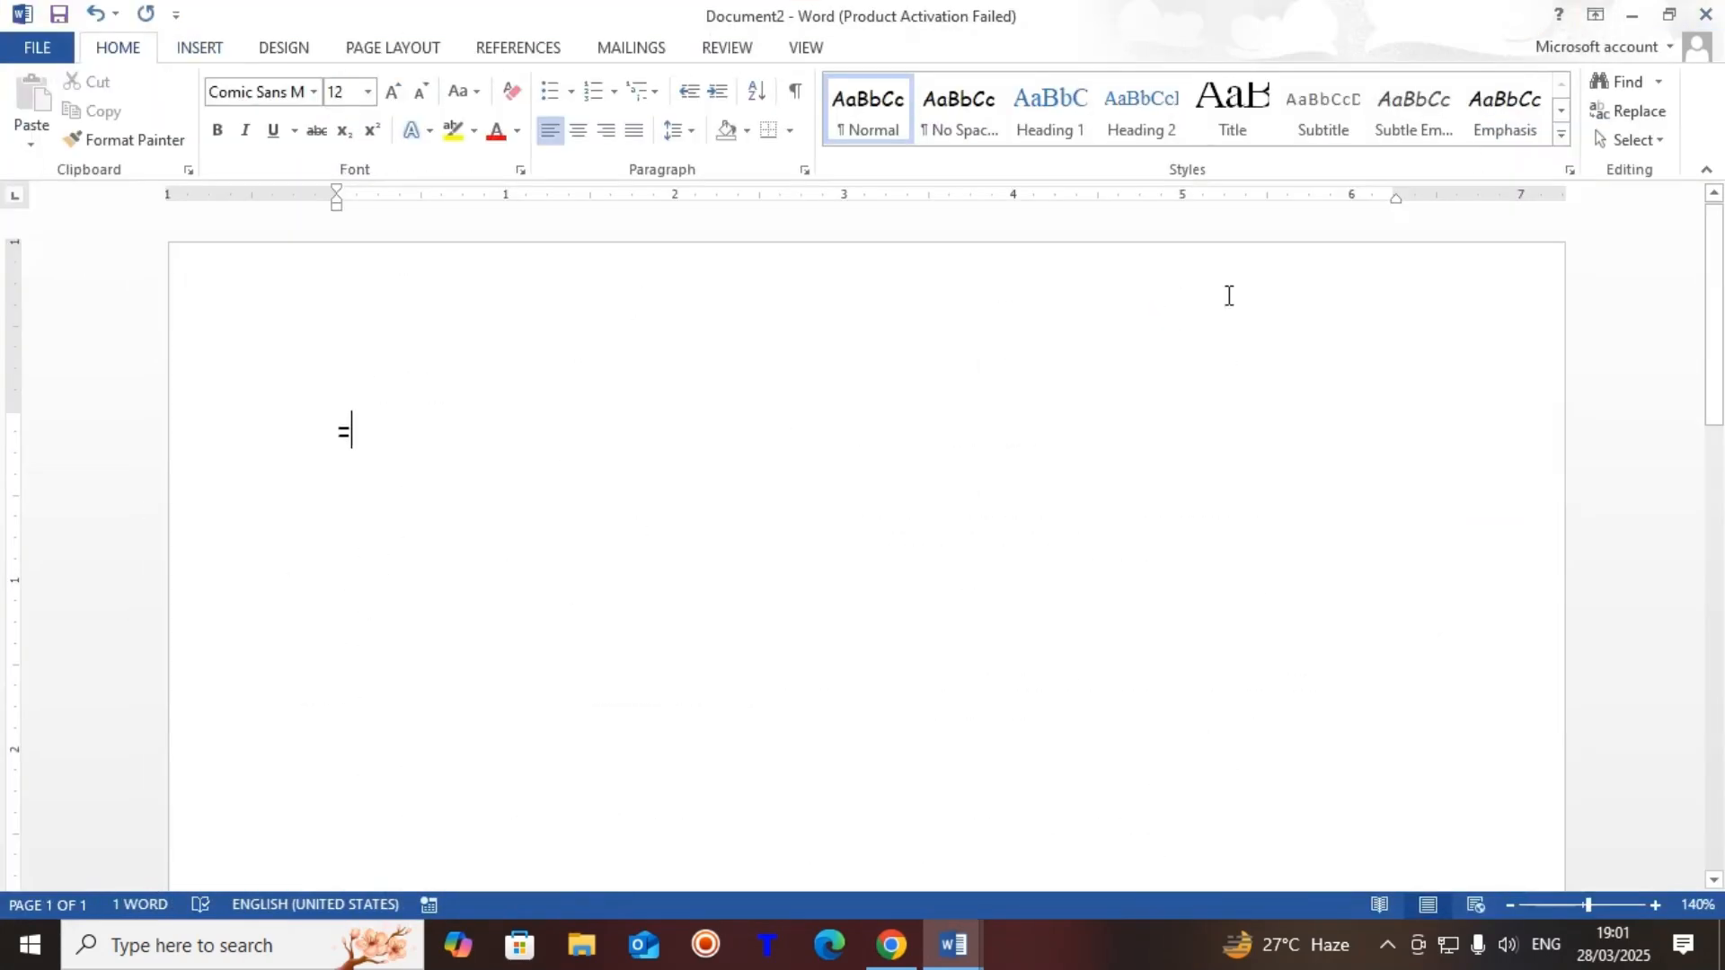
Step: Reopen the MS WORD COURSE document from the recent documents and view its first page
click(49, 47)
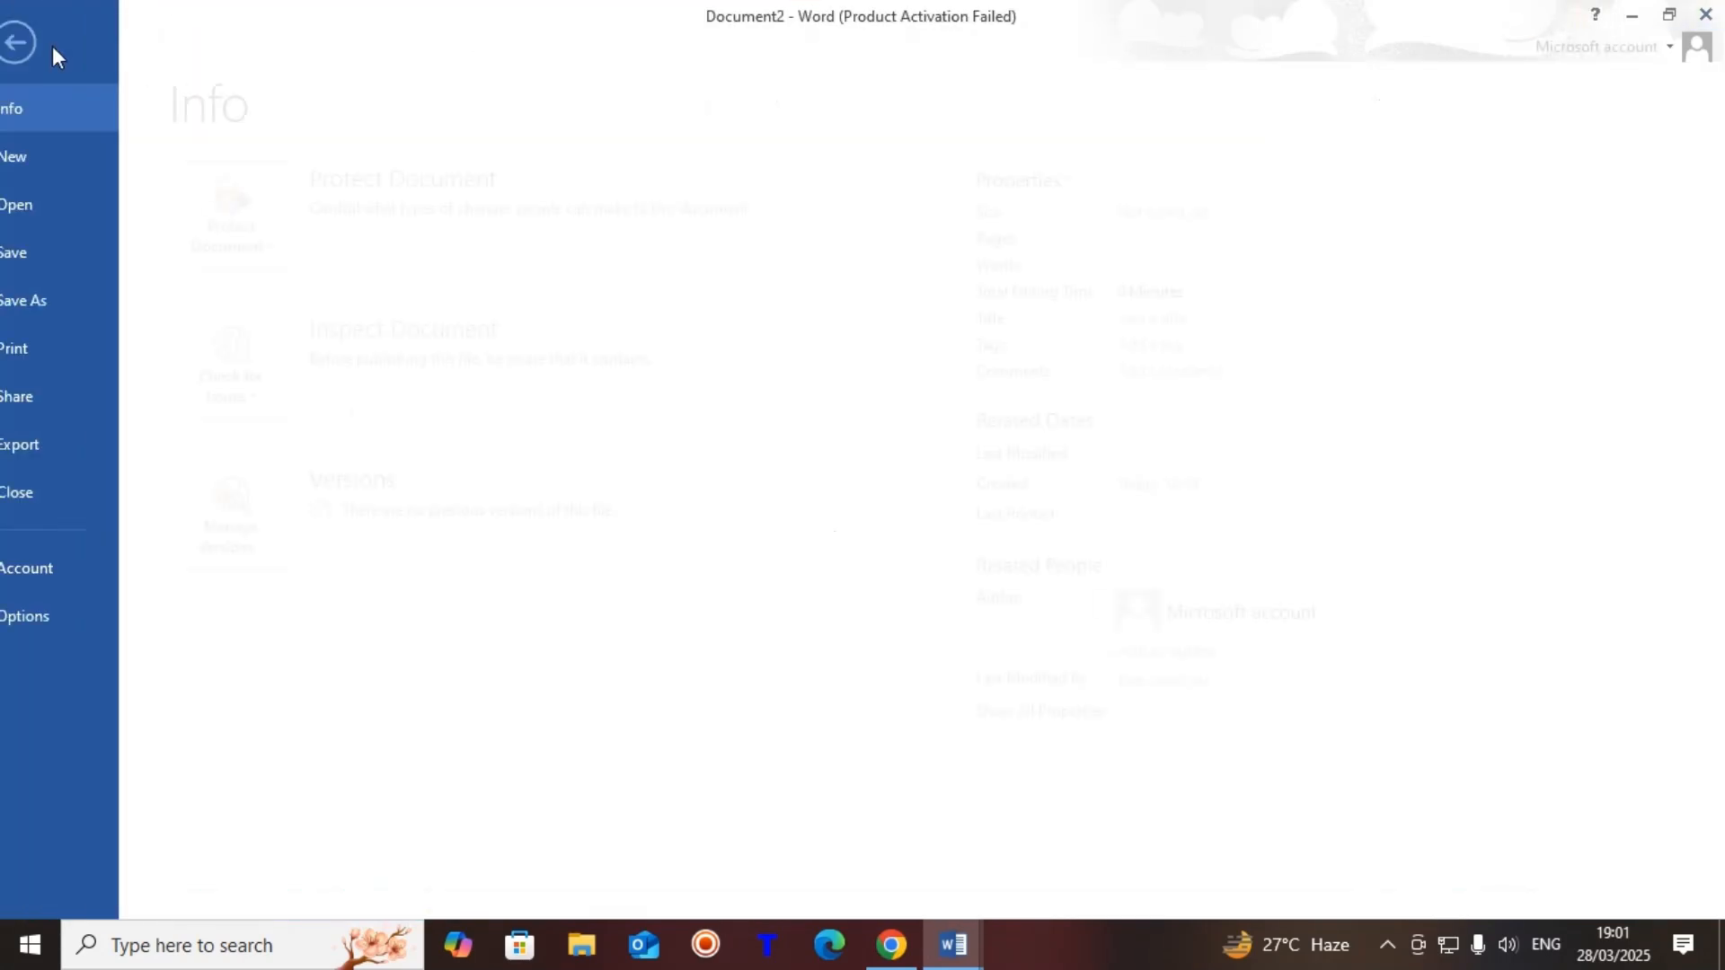
click(69, 199)
click(820, 406)
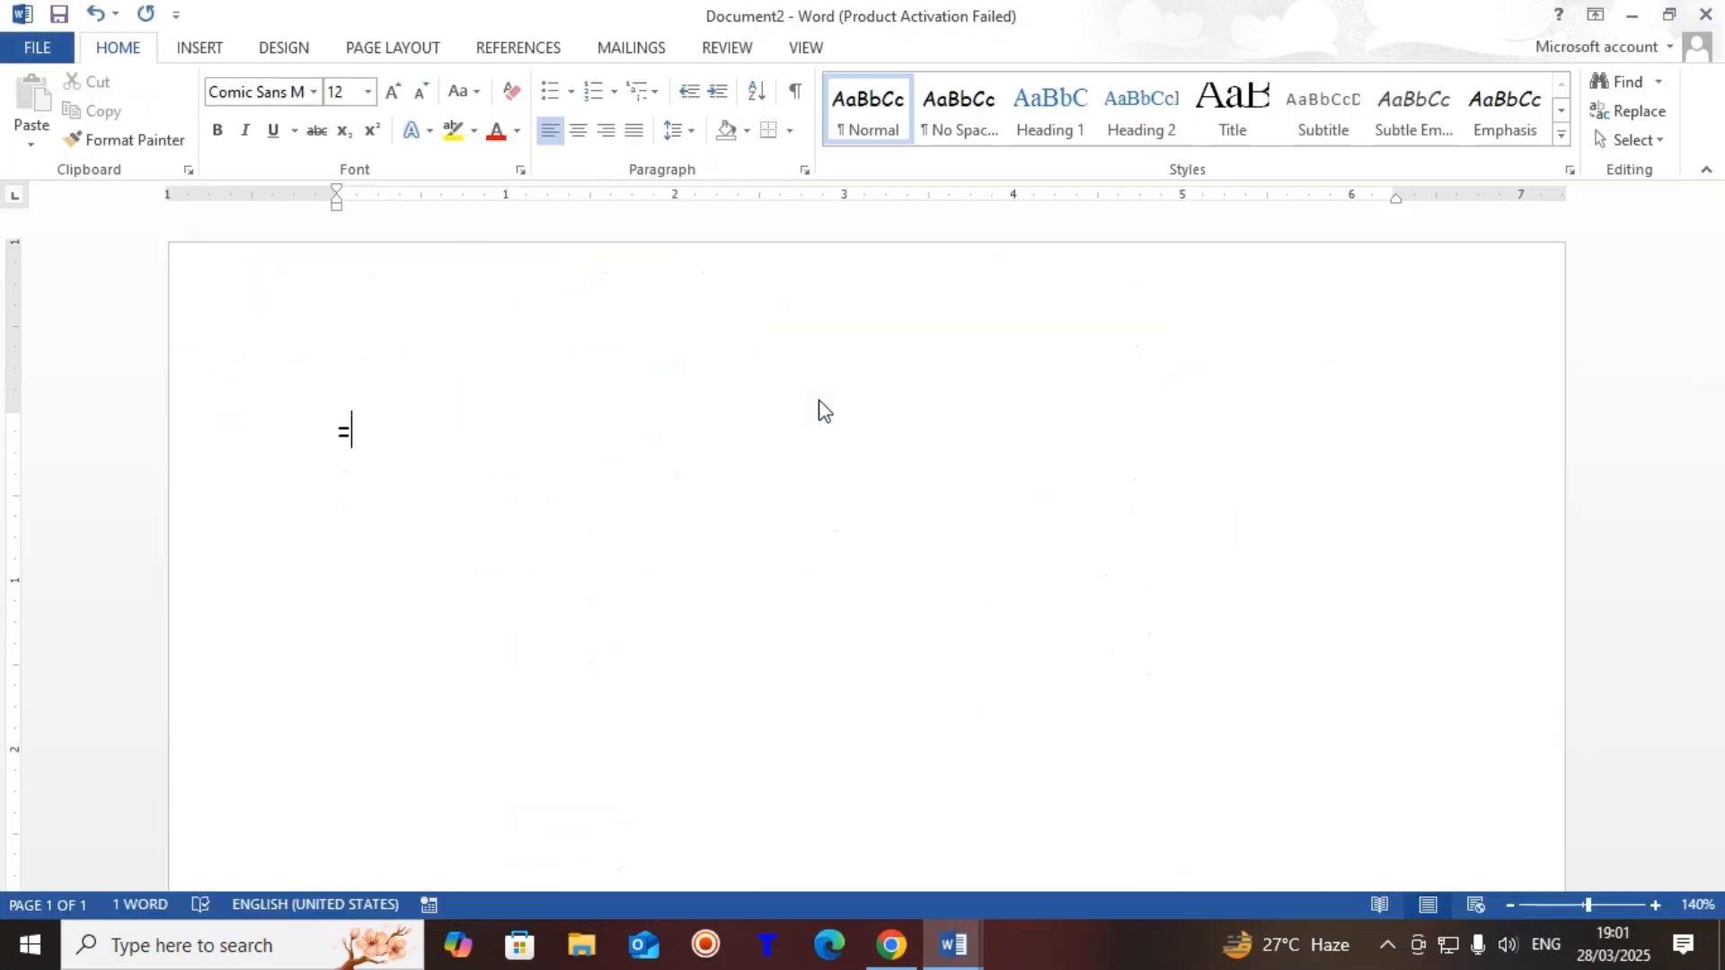
scroll(773, 421, down, 15)
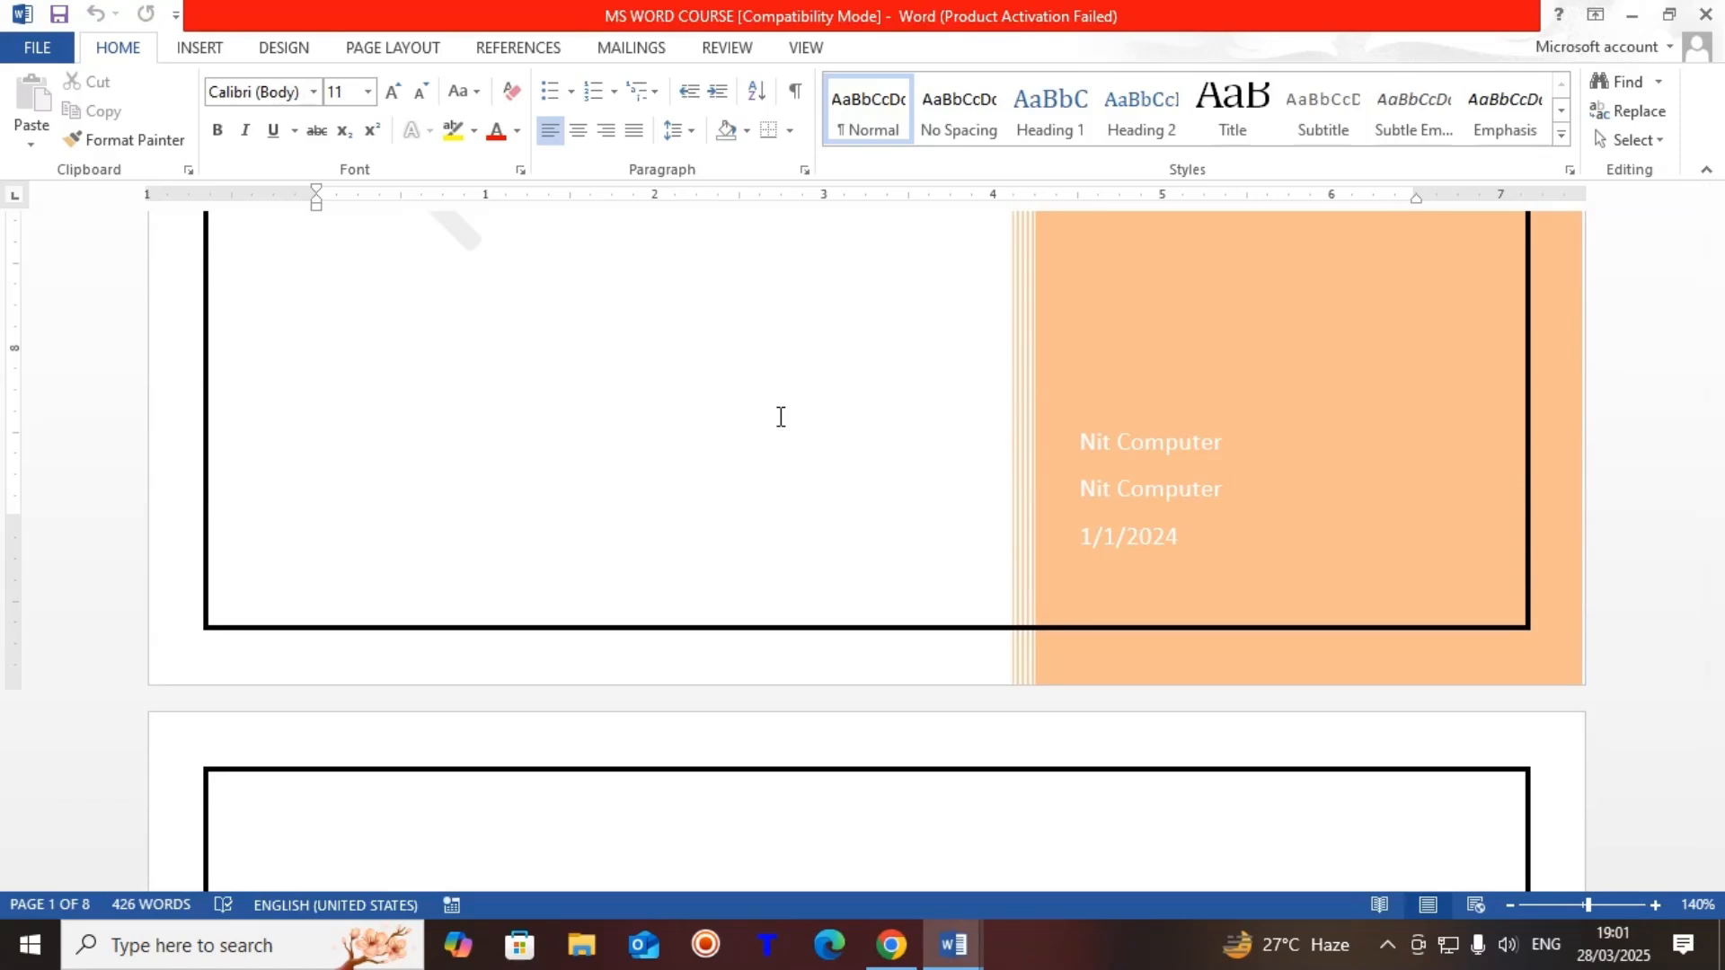
Step: Go to the "BookMark" bookmark in the MS WORD COURSE document and review the bookmark list again
click(199, 49)
click(828, 111)
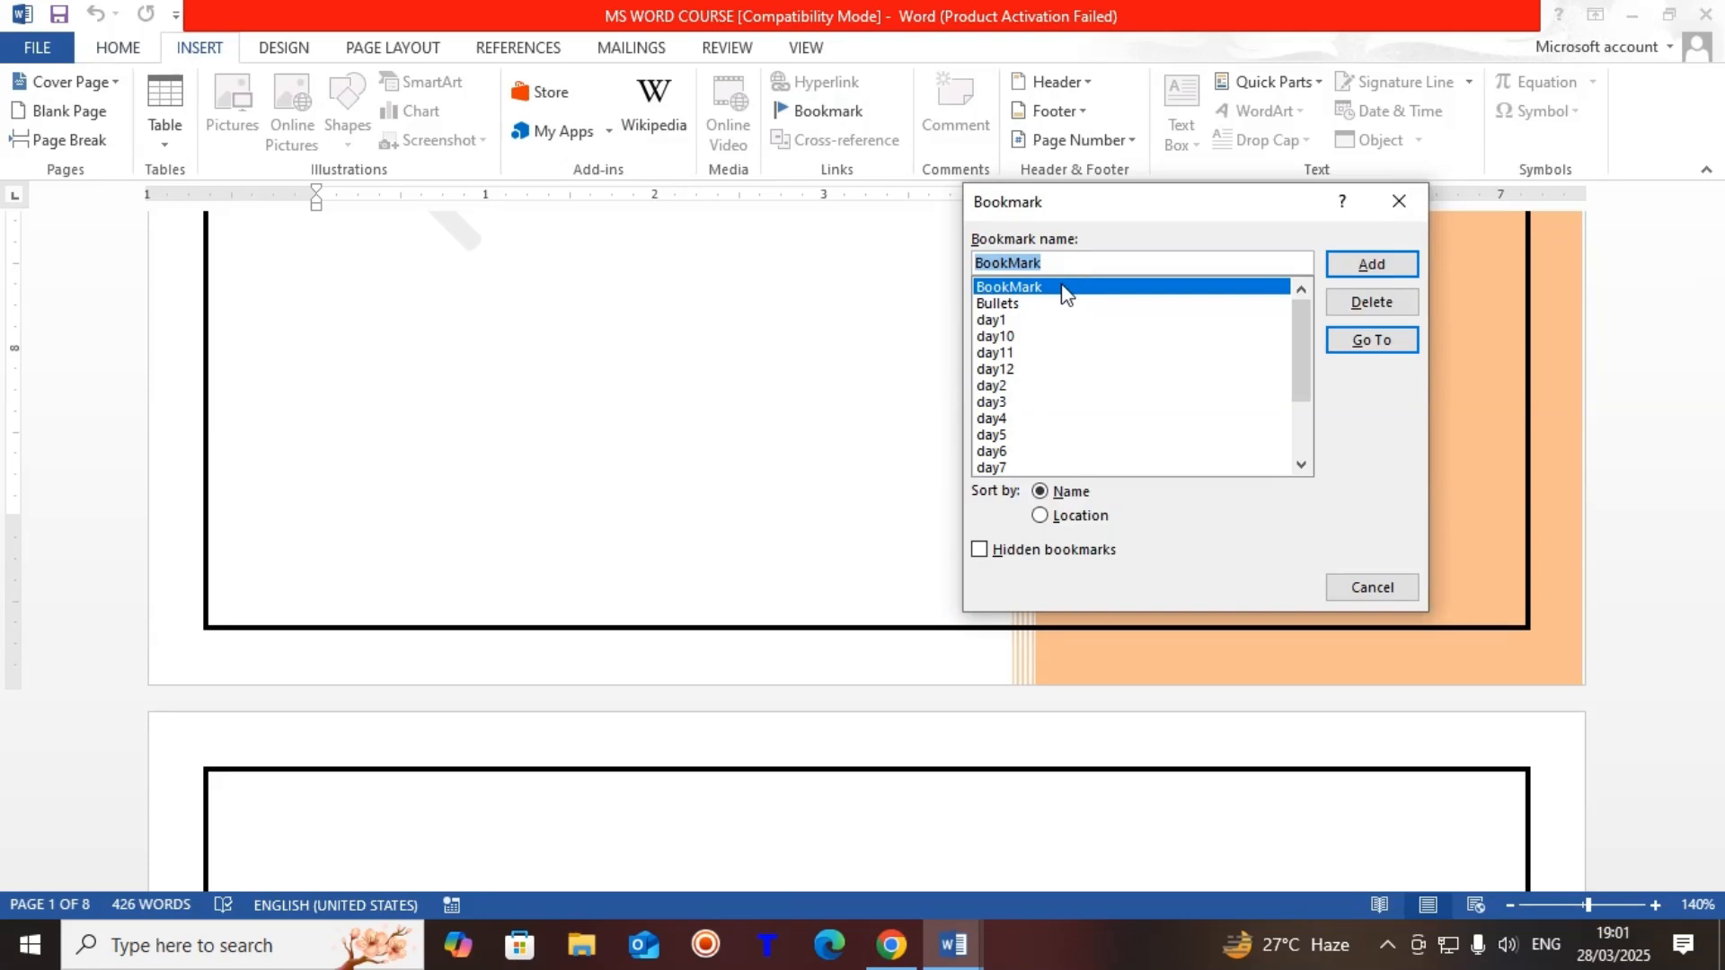
click(1388, 347)
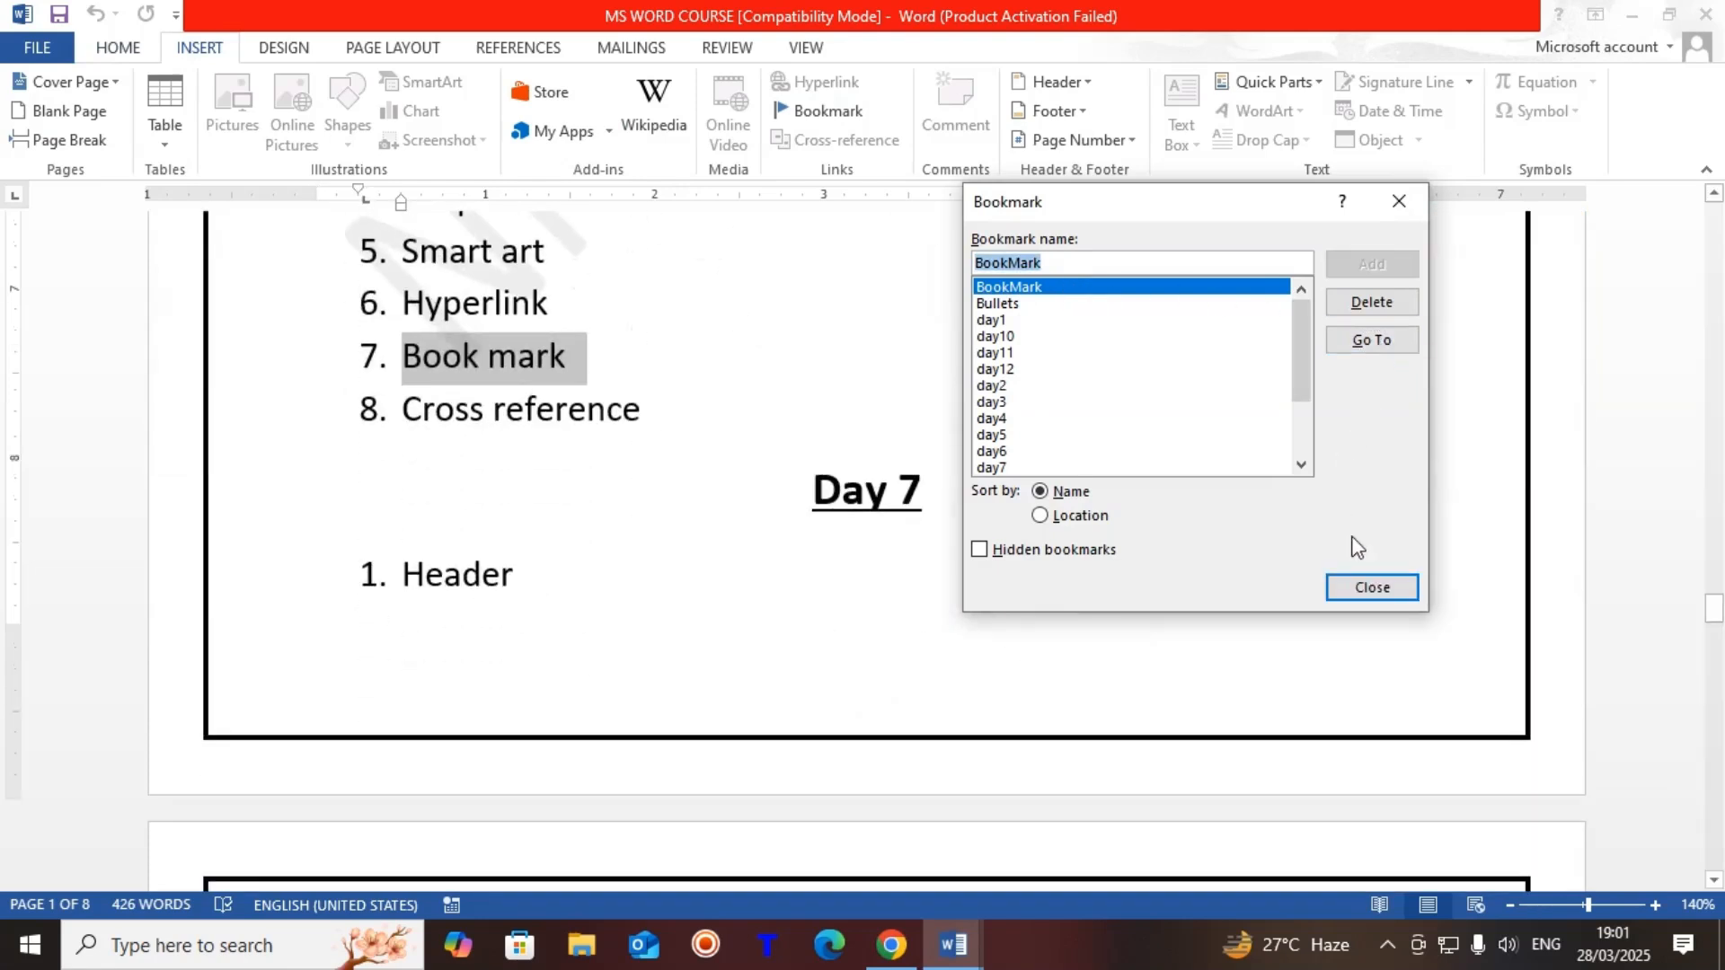
click(1373, 588)
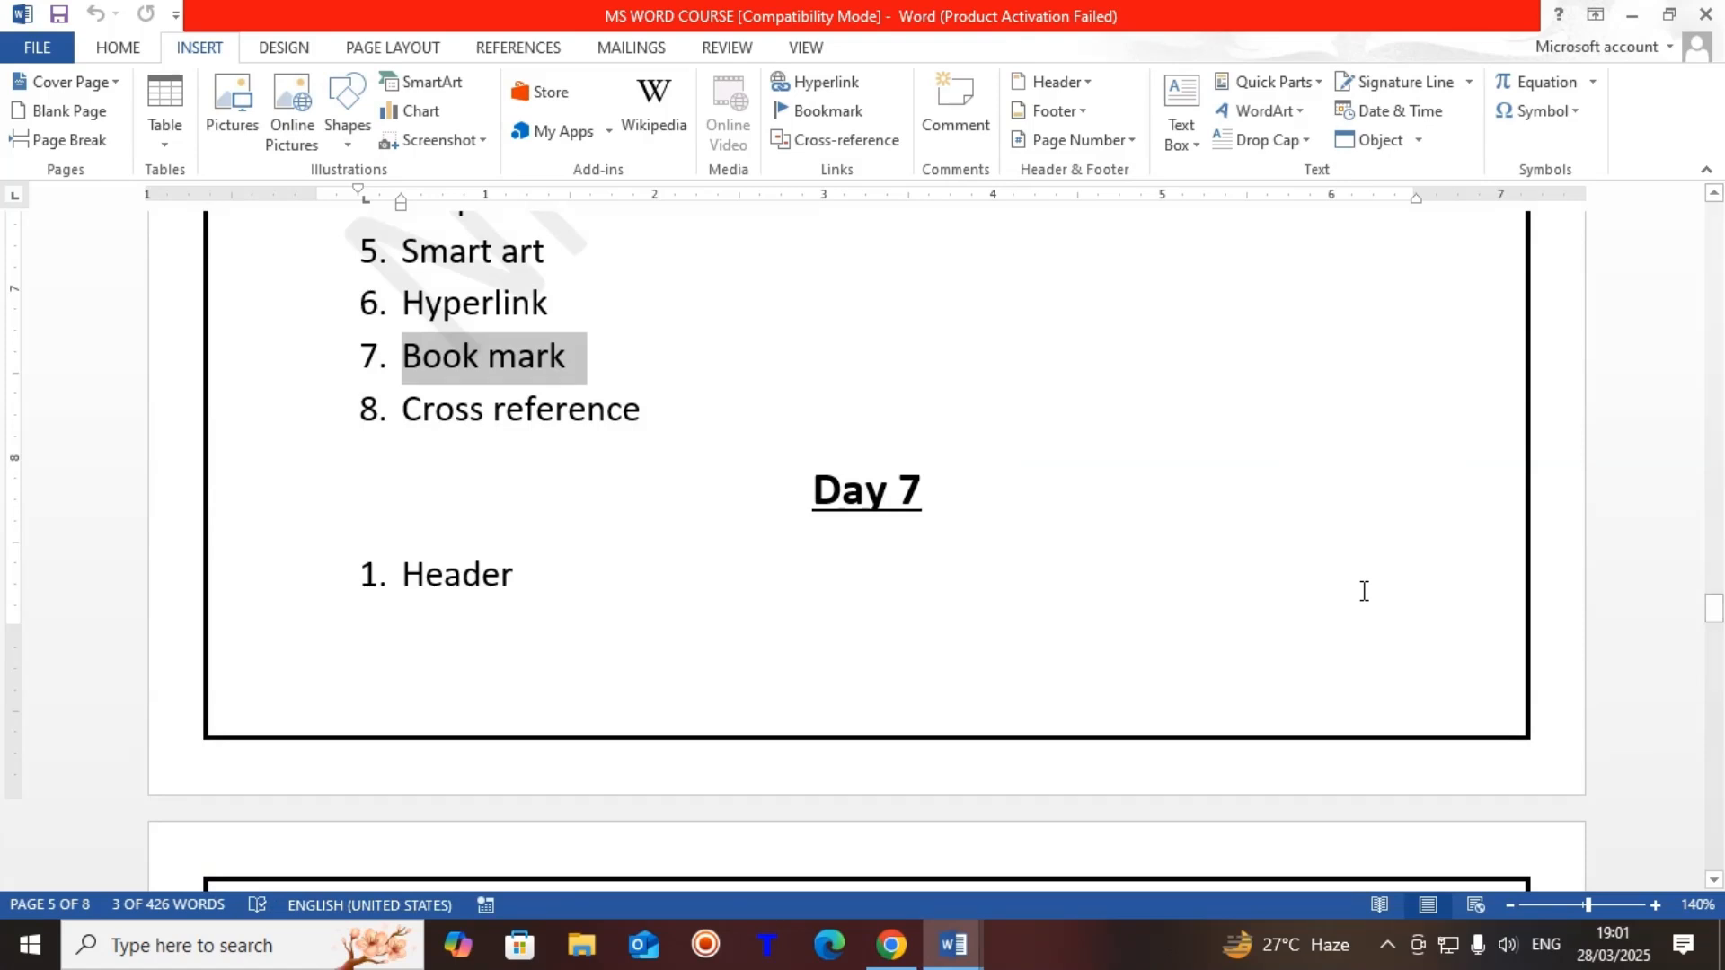
click(754, 444)
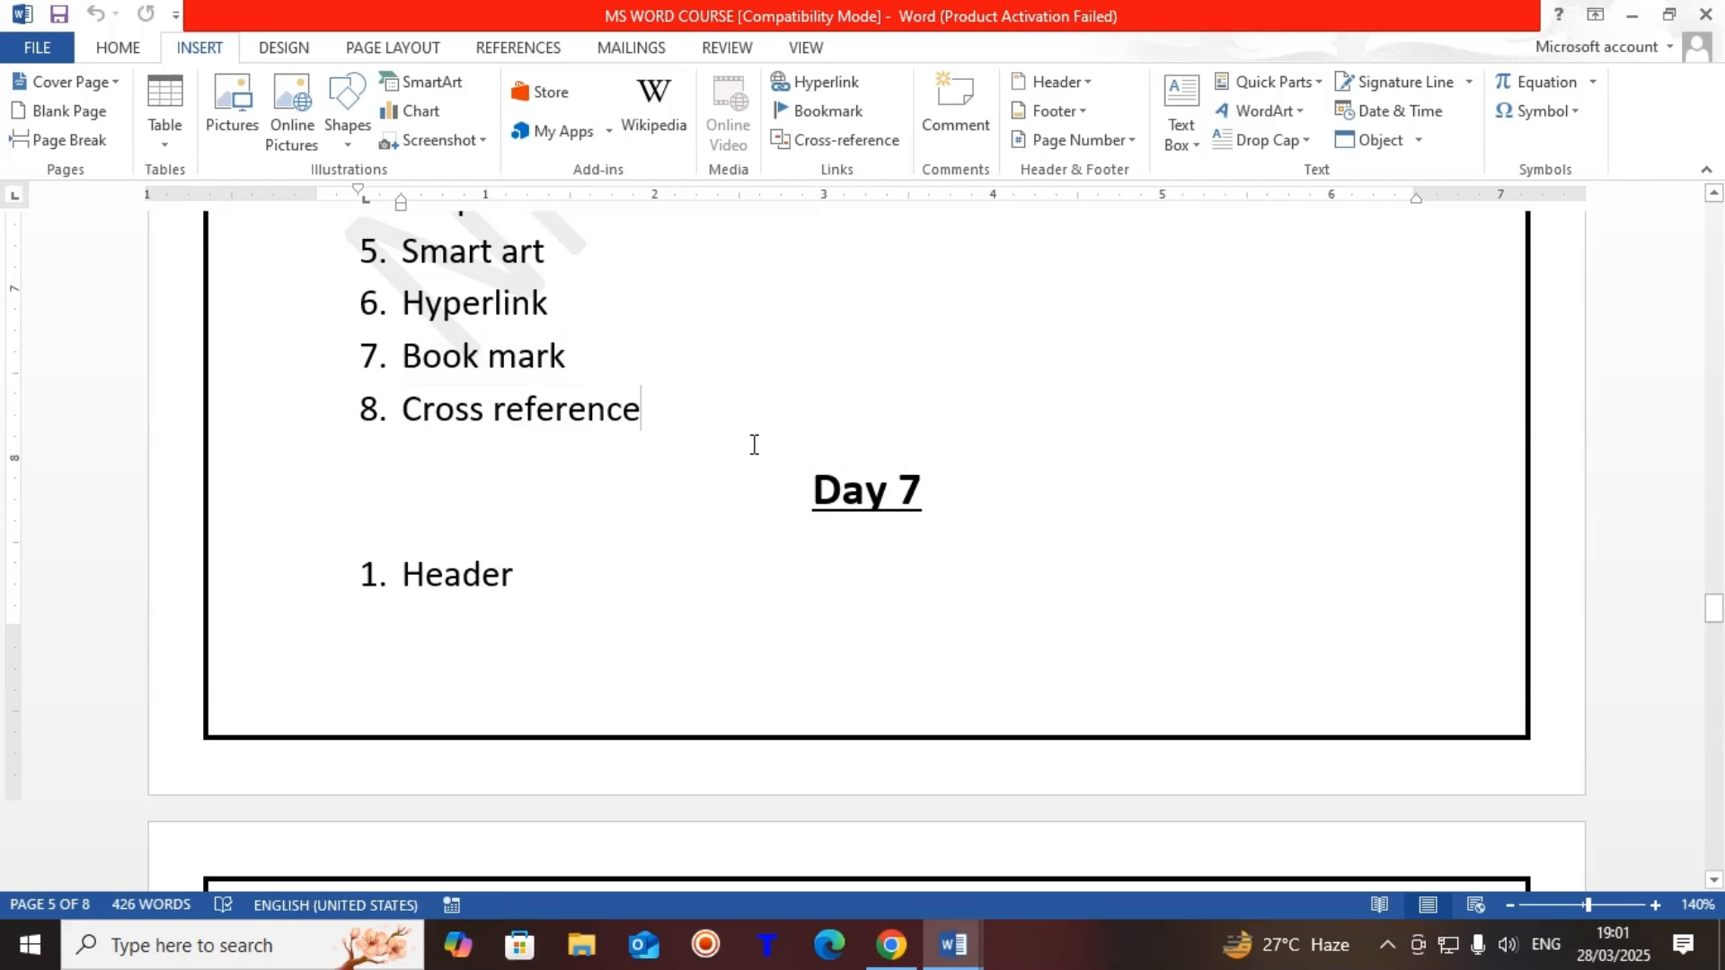
click(831, 111)
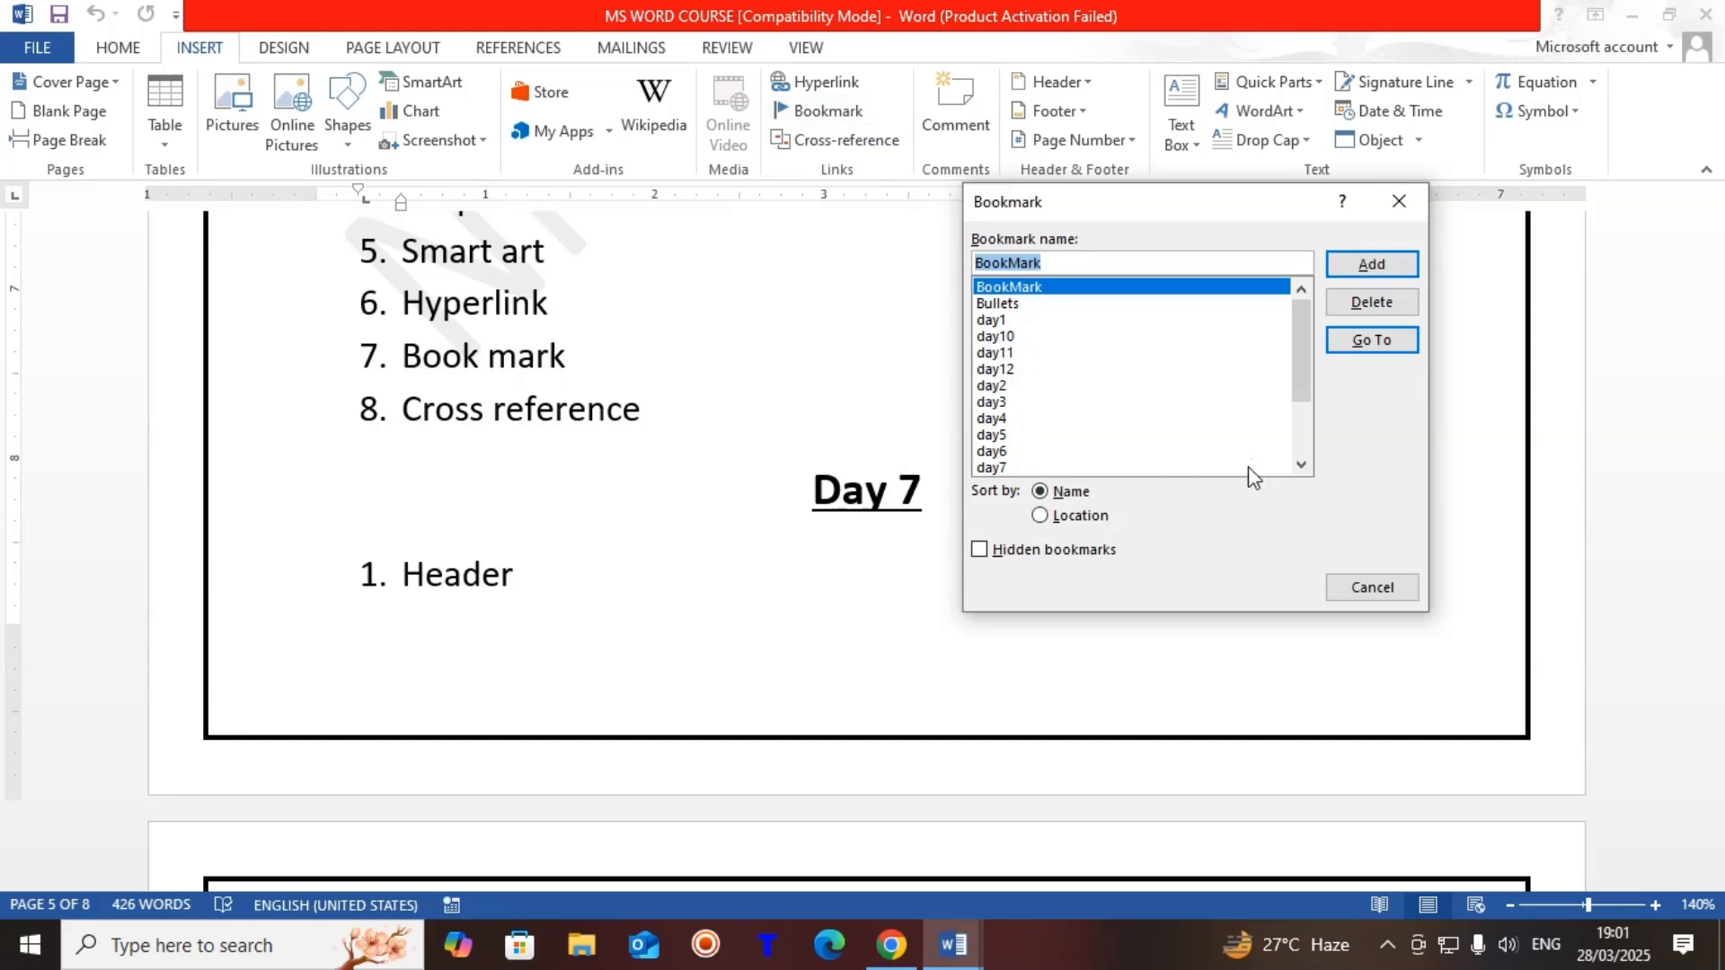
click(1373, 586)
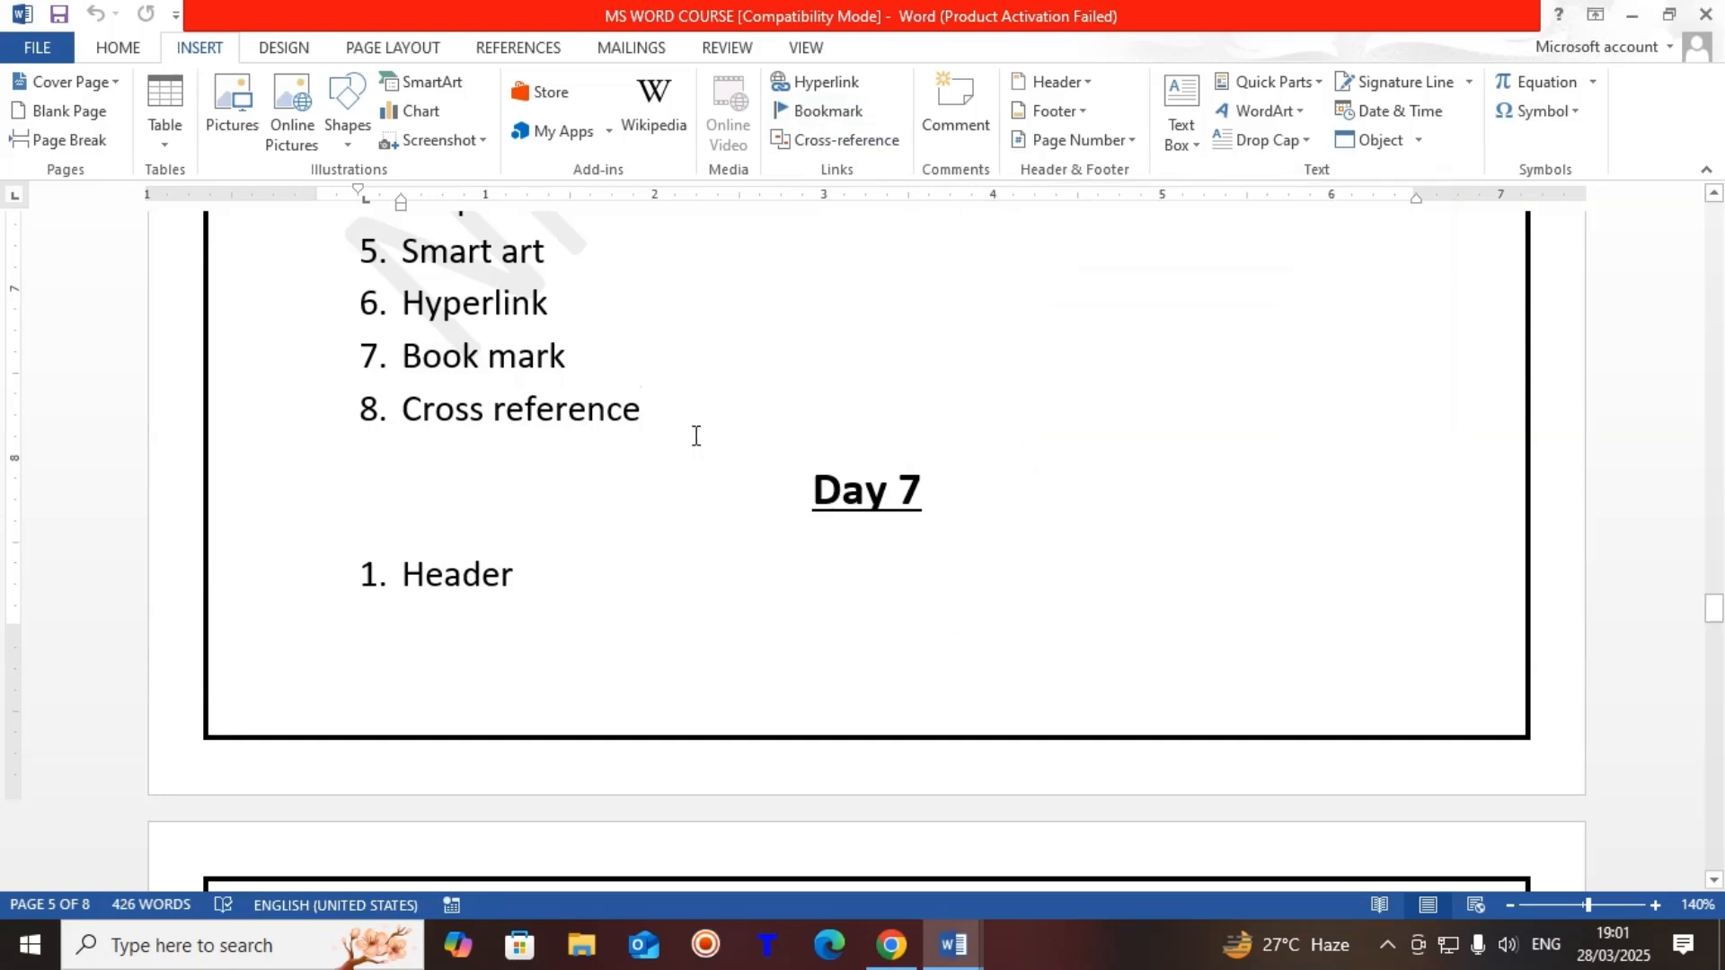
Step: Create a new blank document and fill it with sample paragraphs using =rand()
key(ctrl+n)
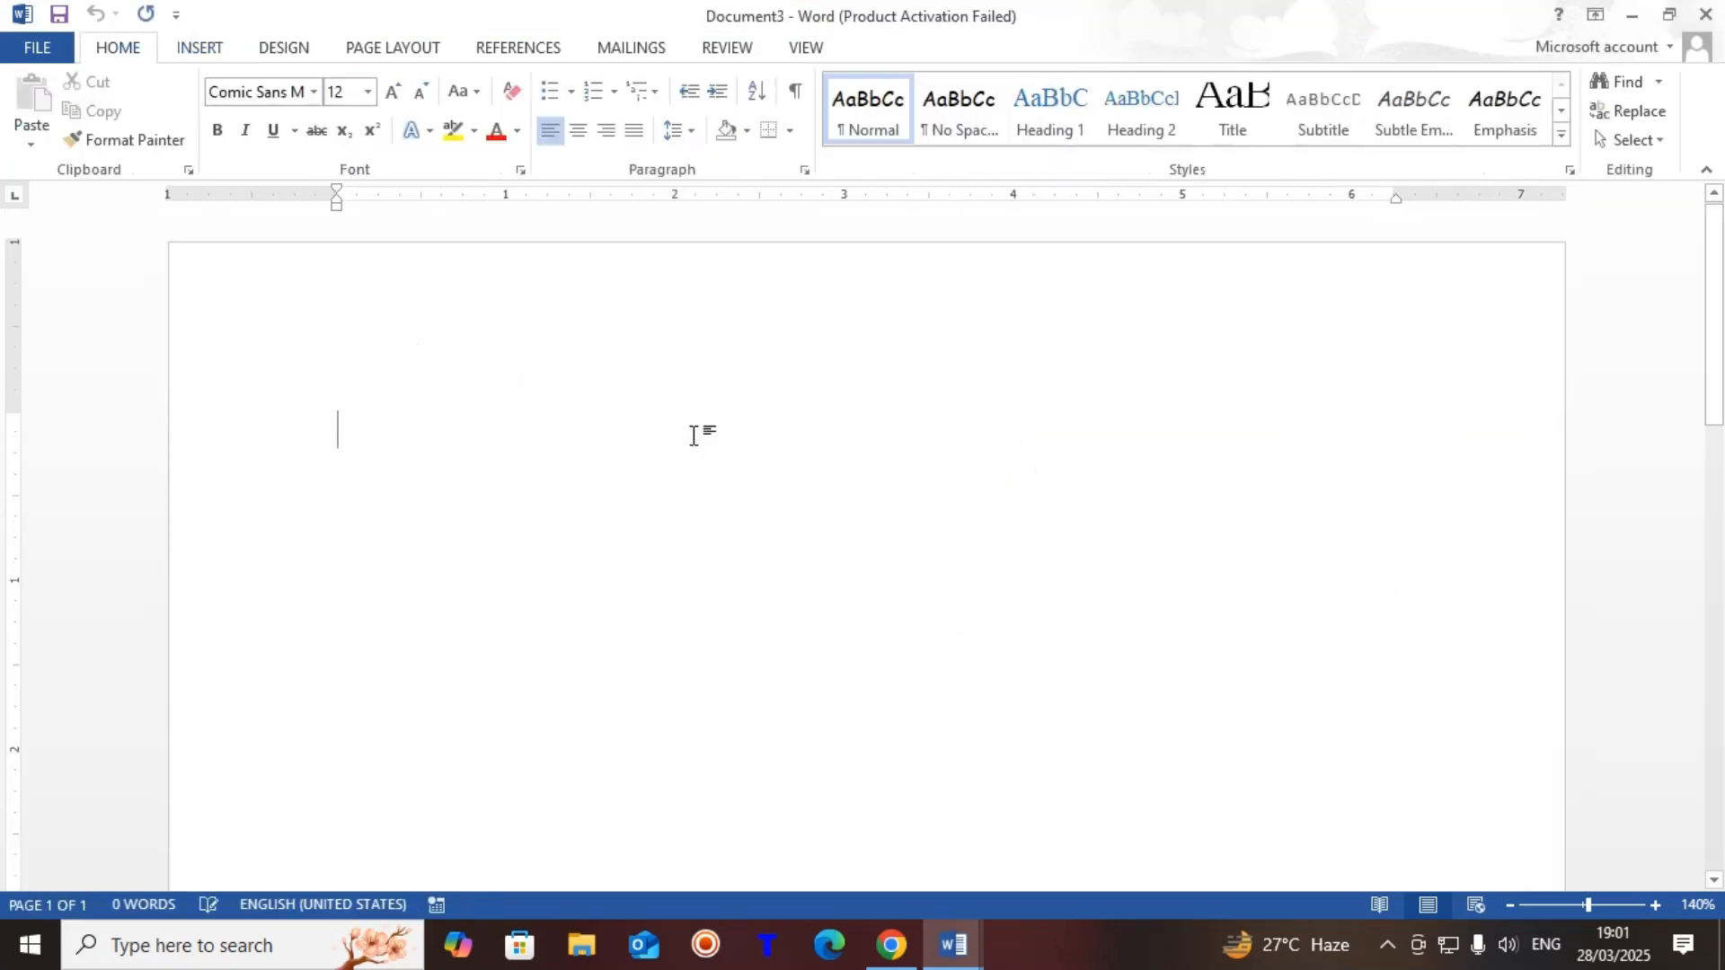
text(=)
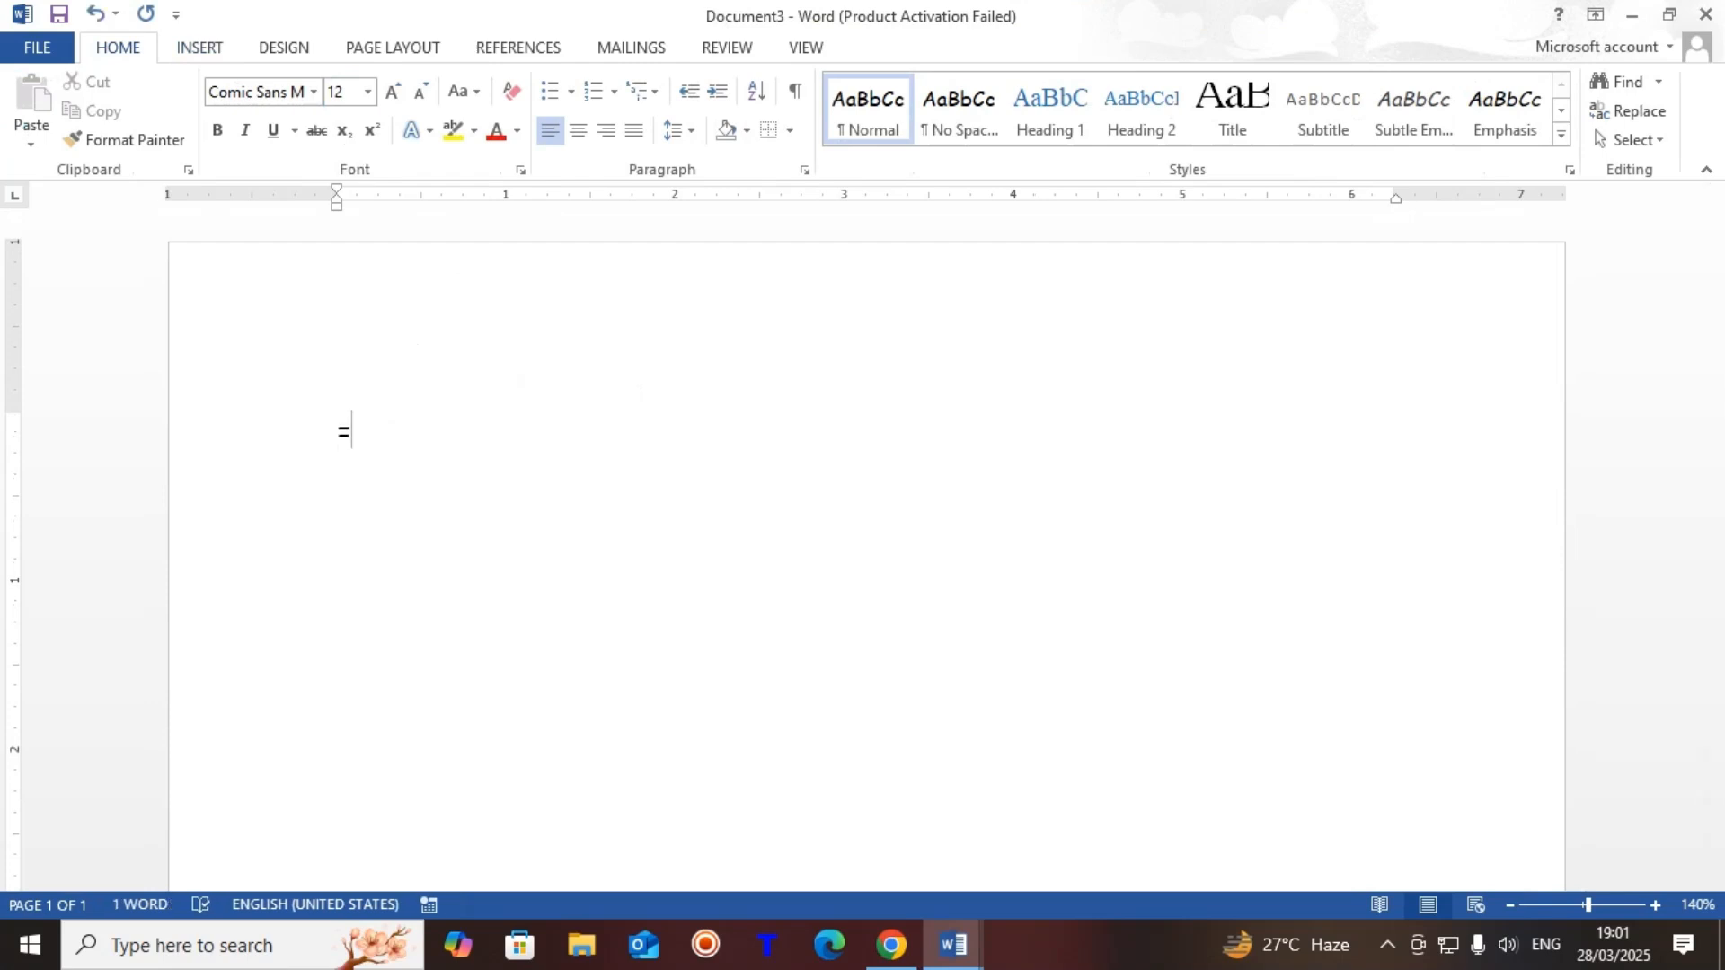
text(rand())
key(Return)
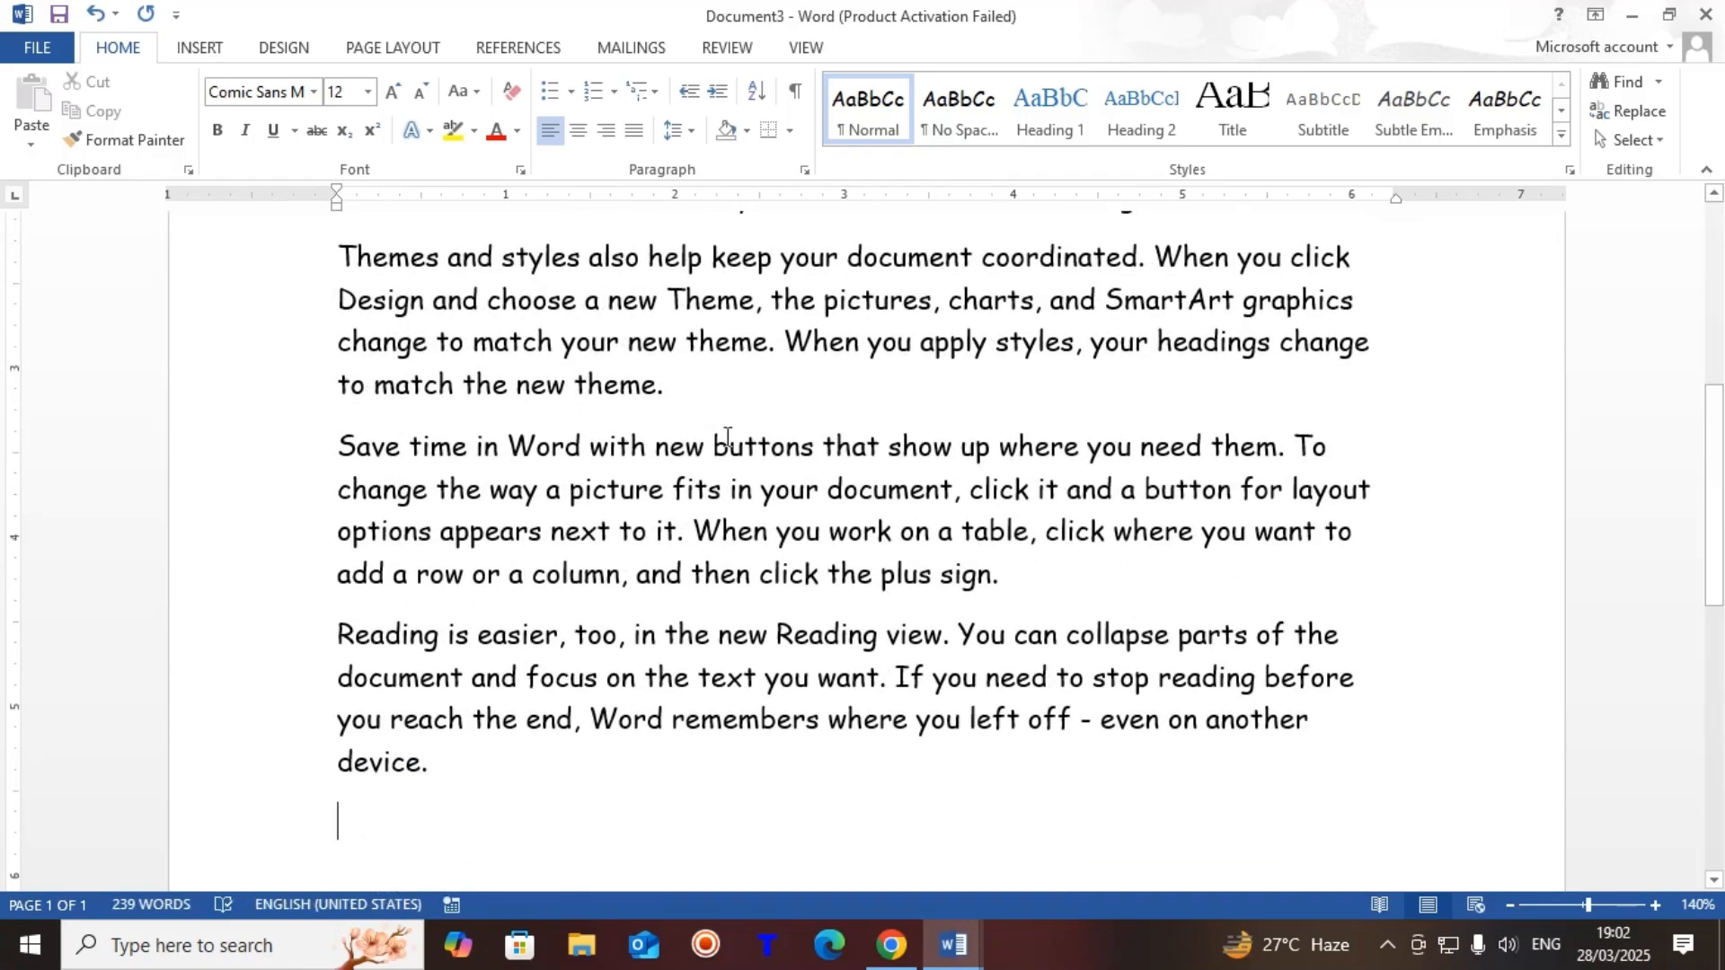
Step: Add a bookmark named "your" to the word "your" in the first sentence of the third paragraph
scroll(728, 437, up, 3)
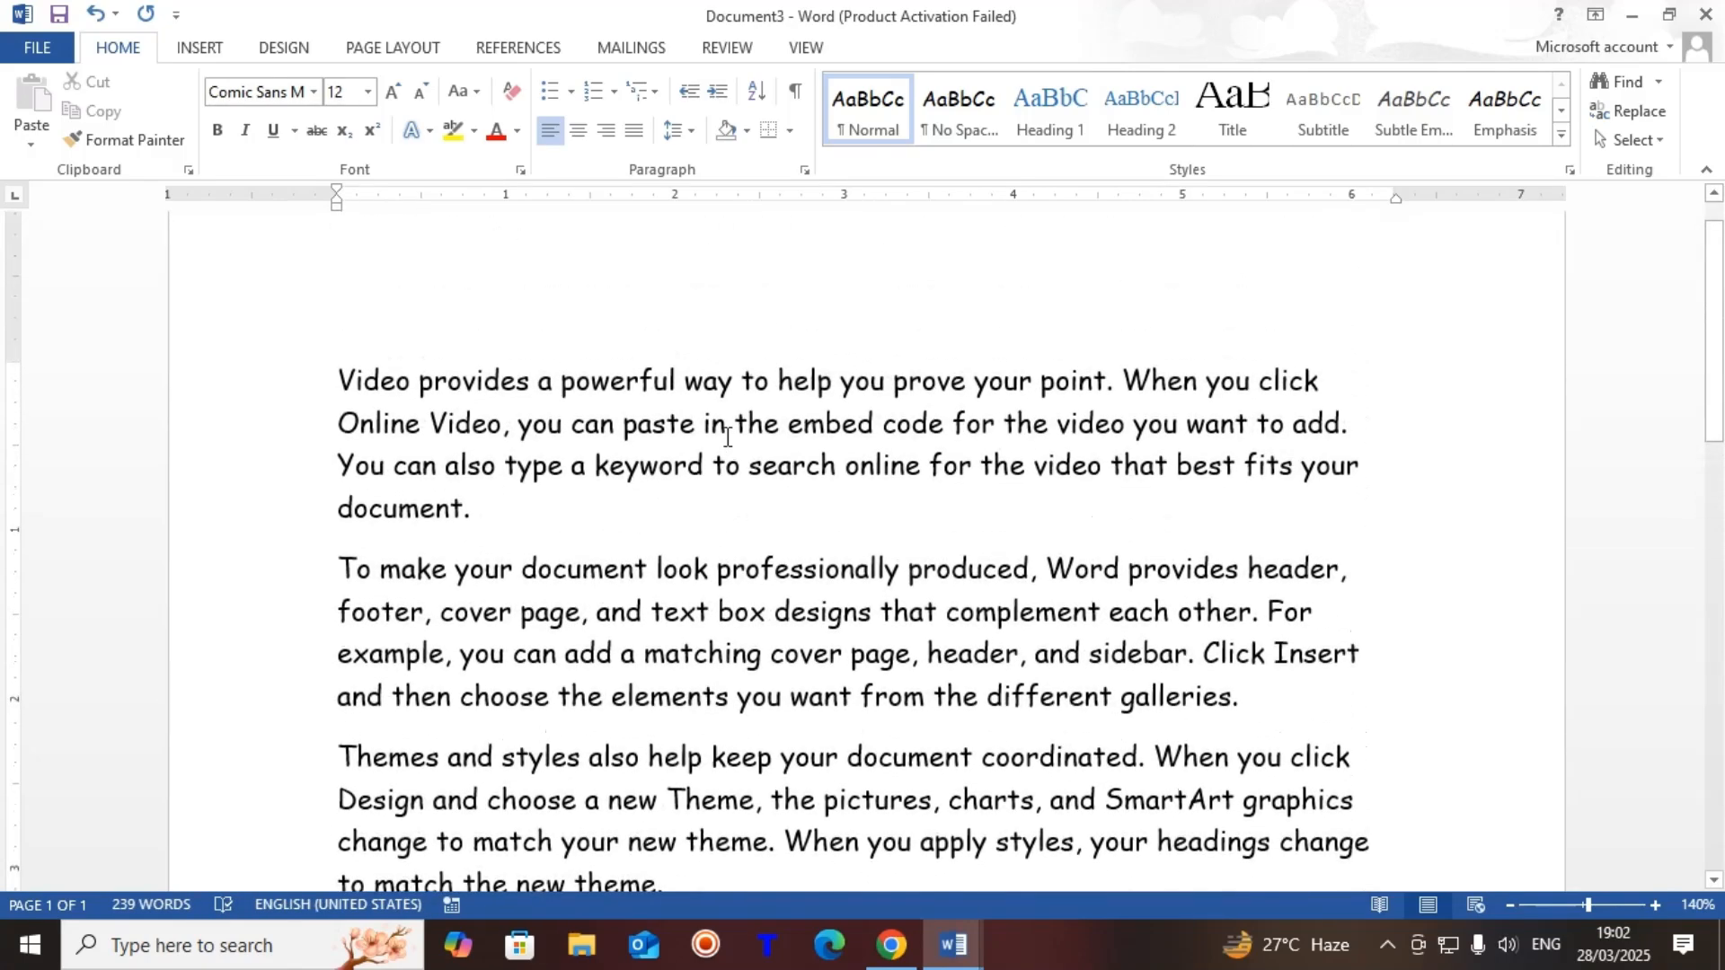
scroll(727, 437, down, 1)
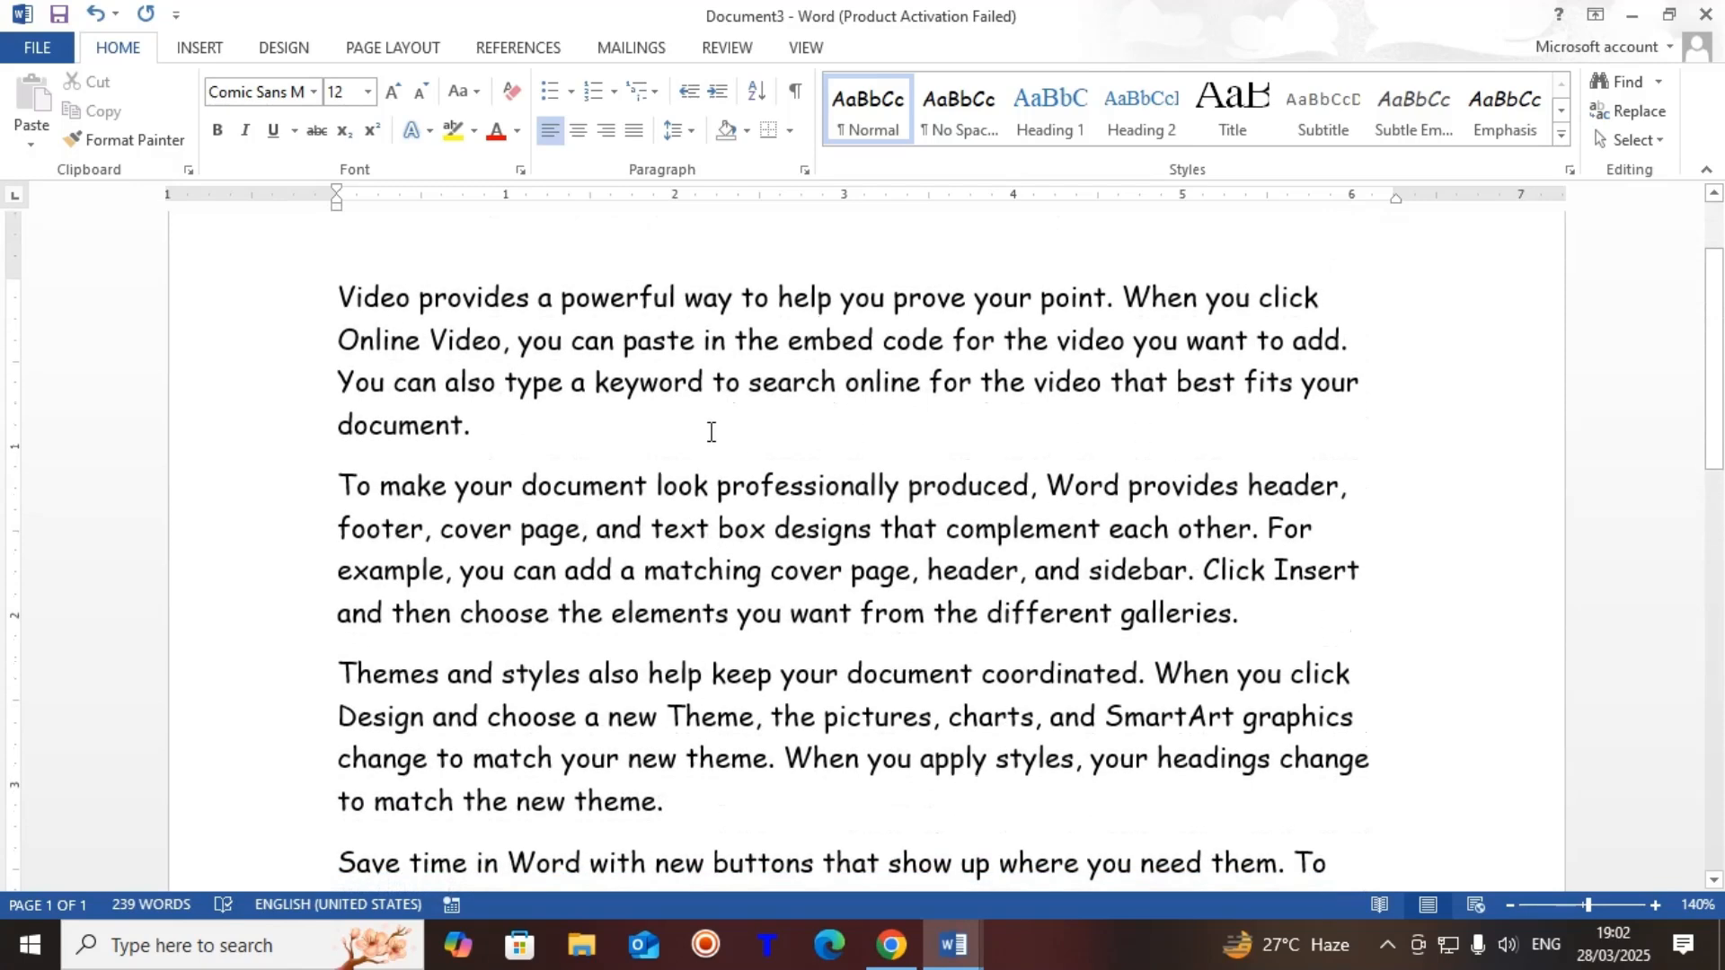
scroll(711, 432, down, 1)
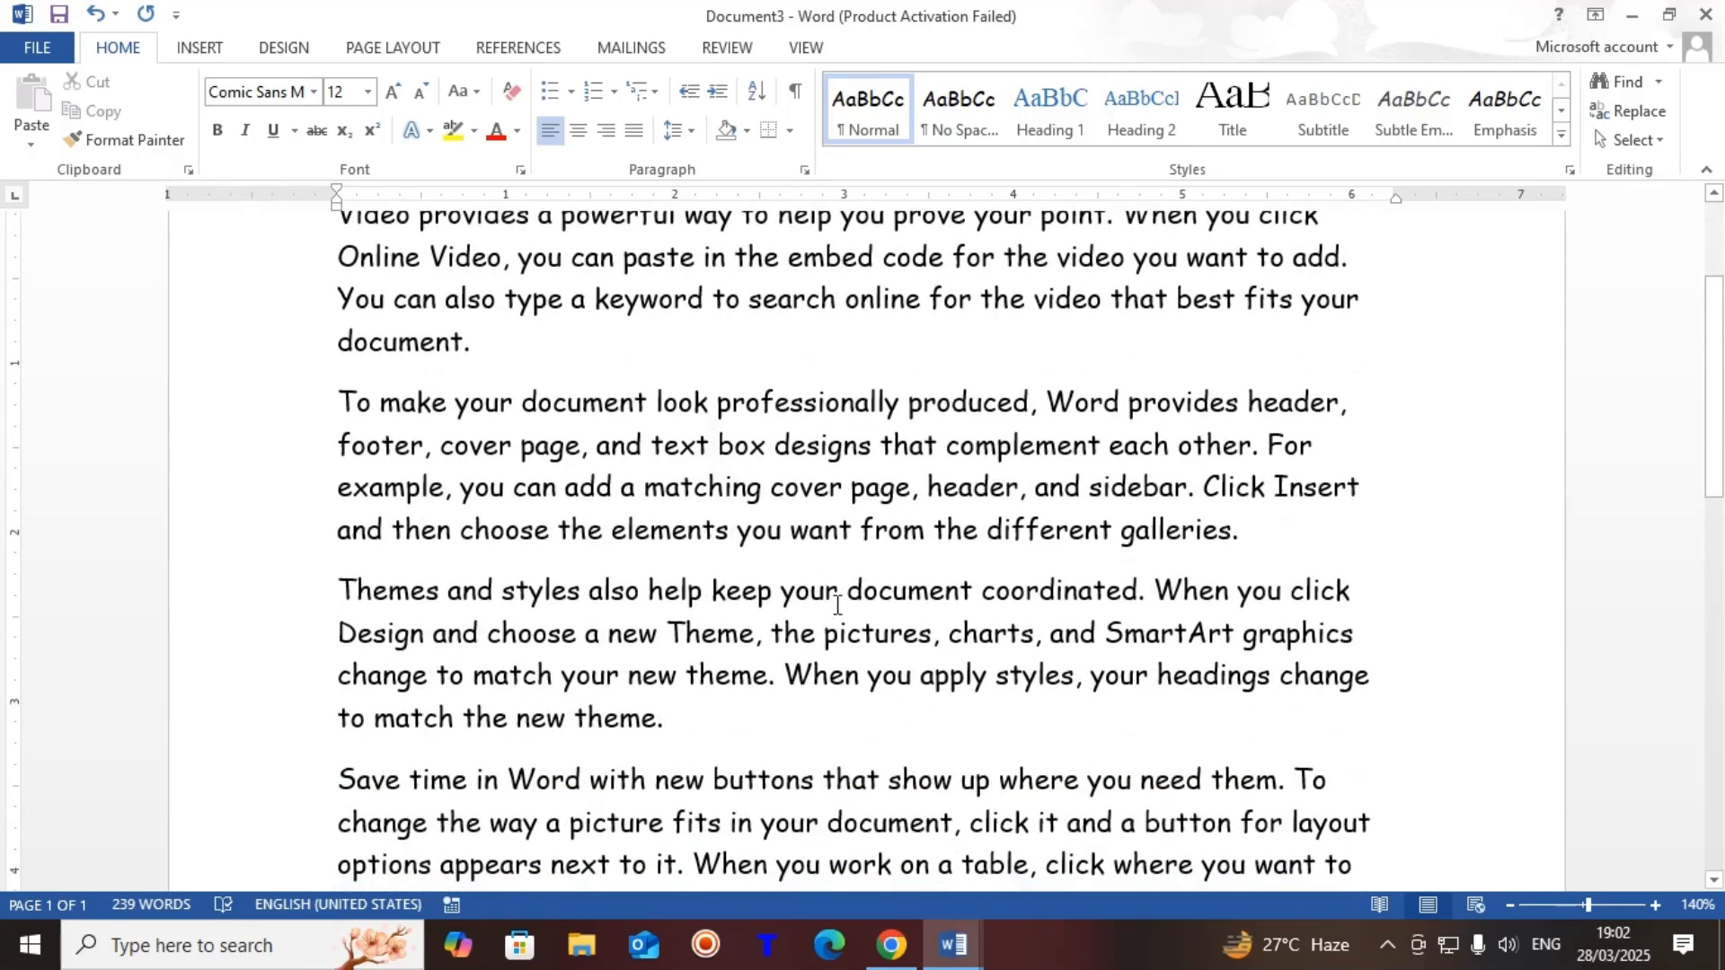
drag(843, 590, 779, 593)
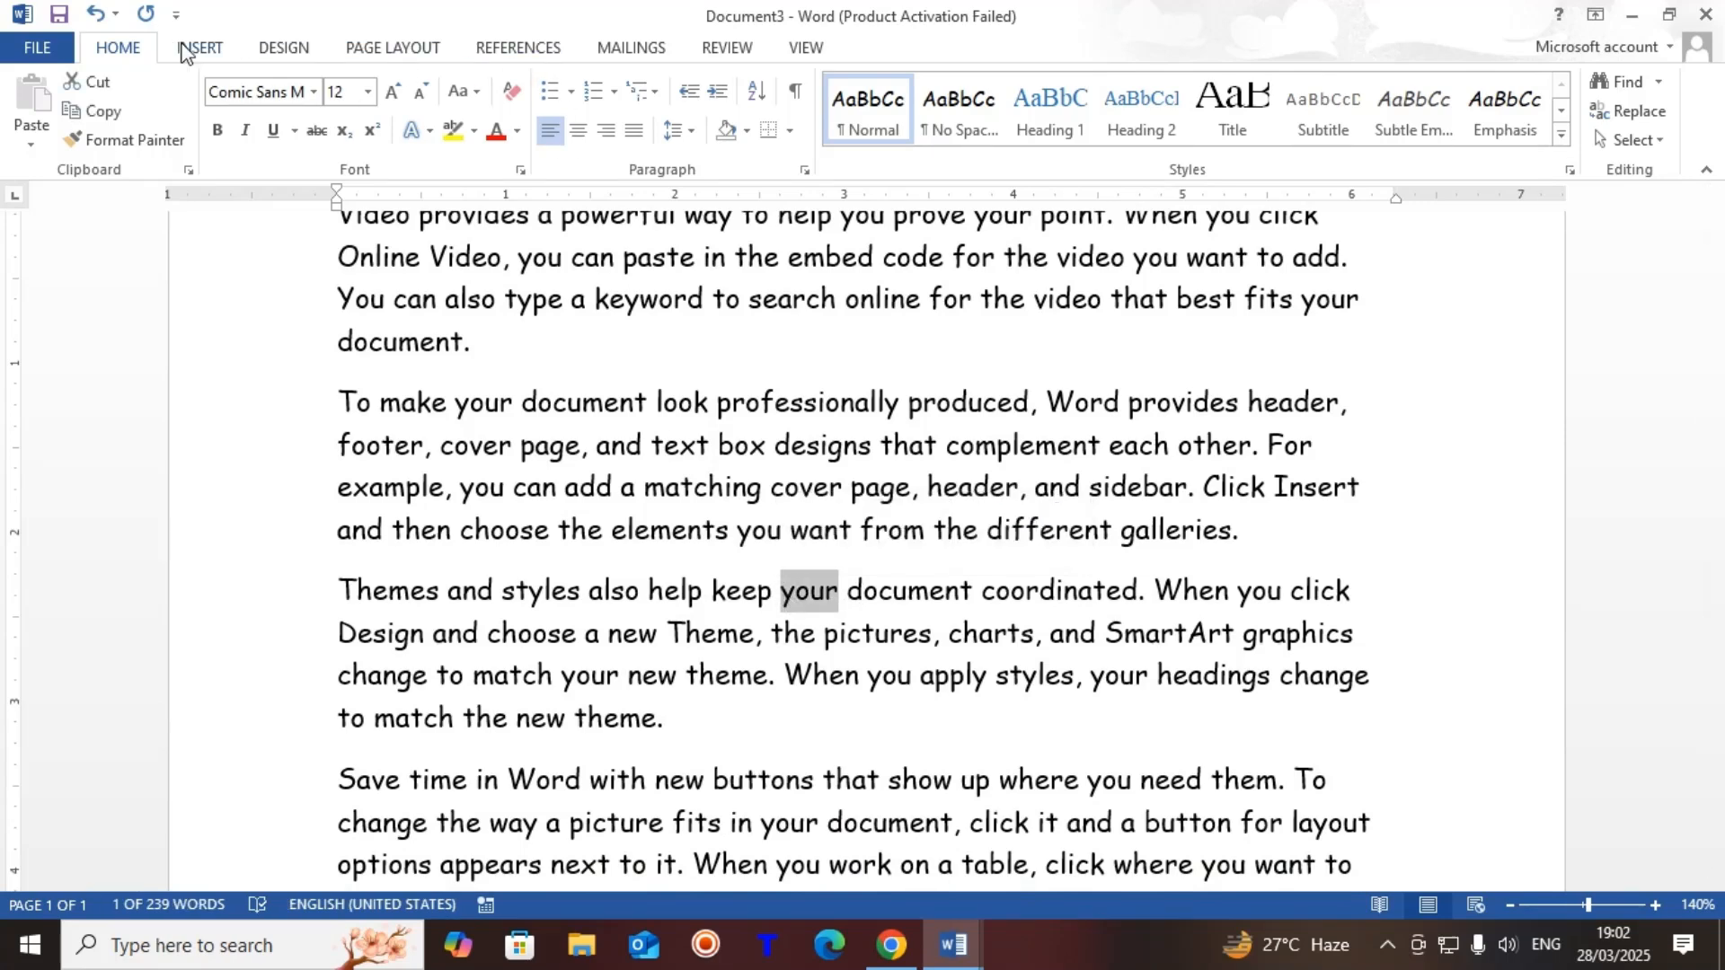
click(199, 48)
click(835, 114)
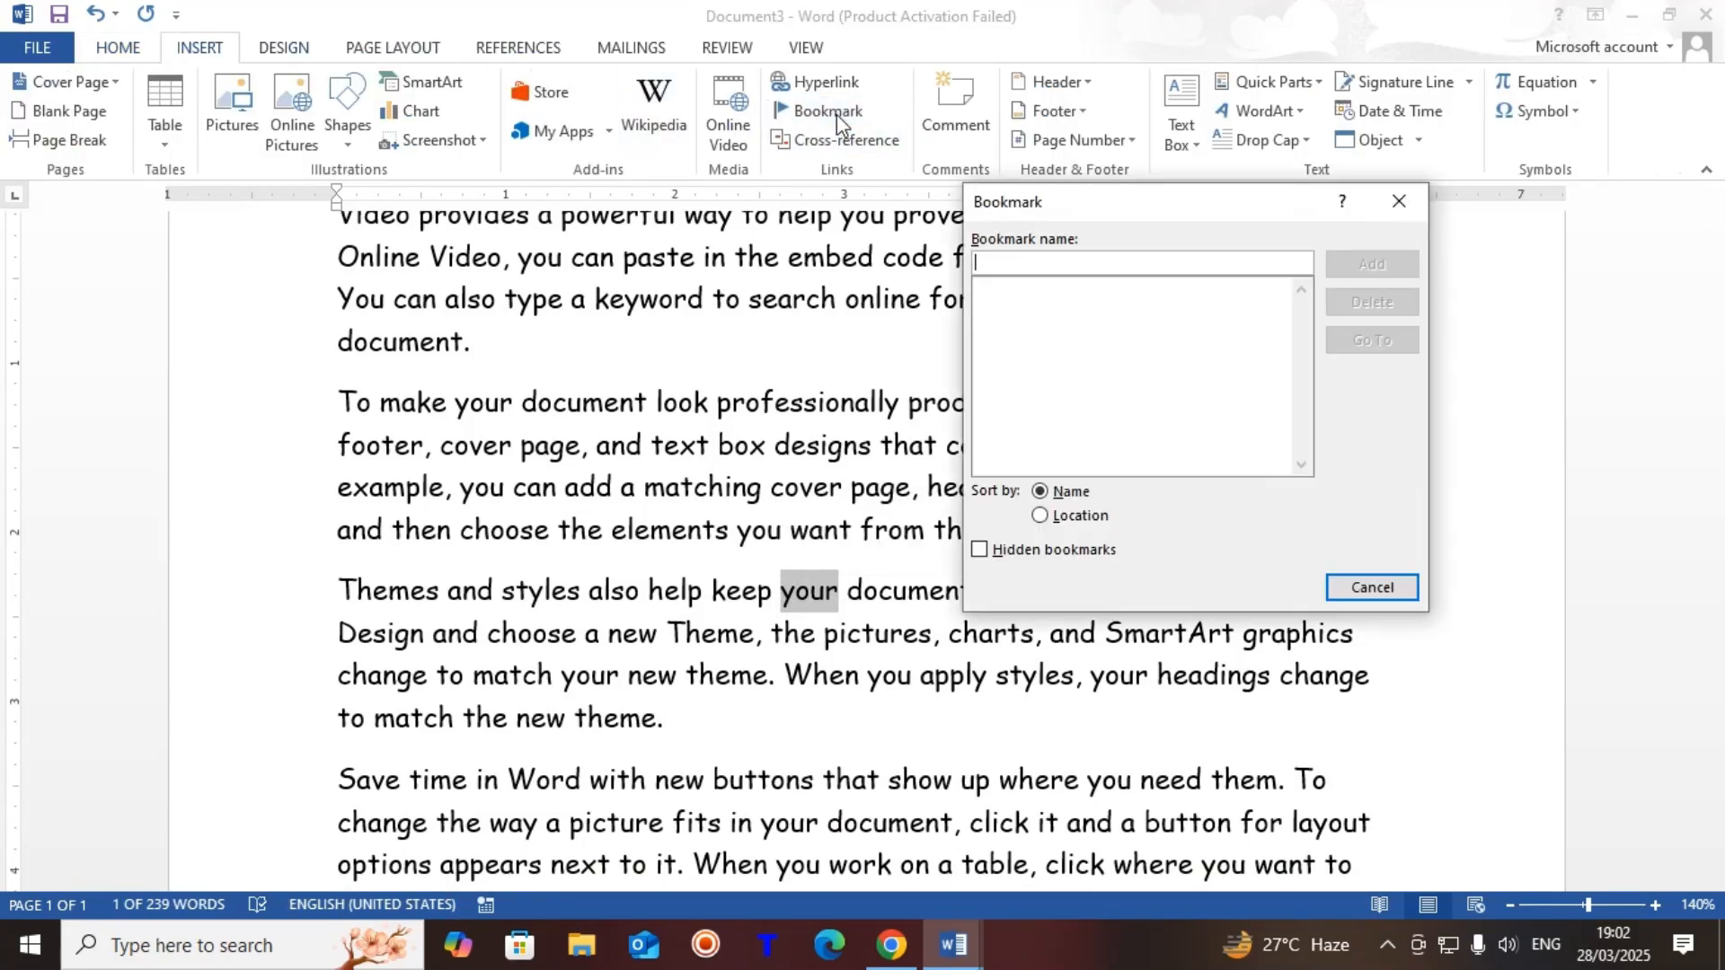
text(your)
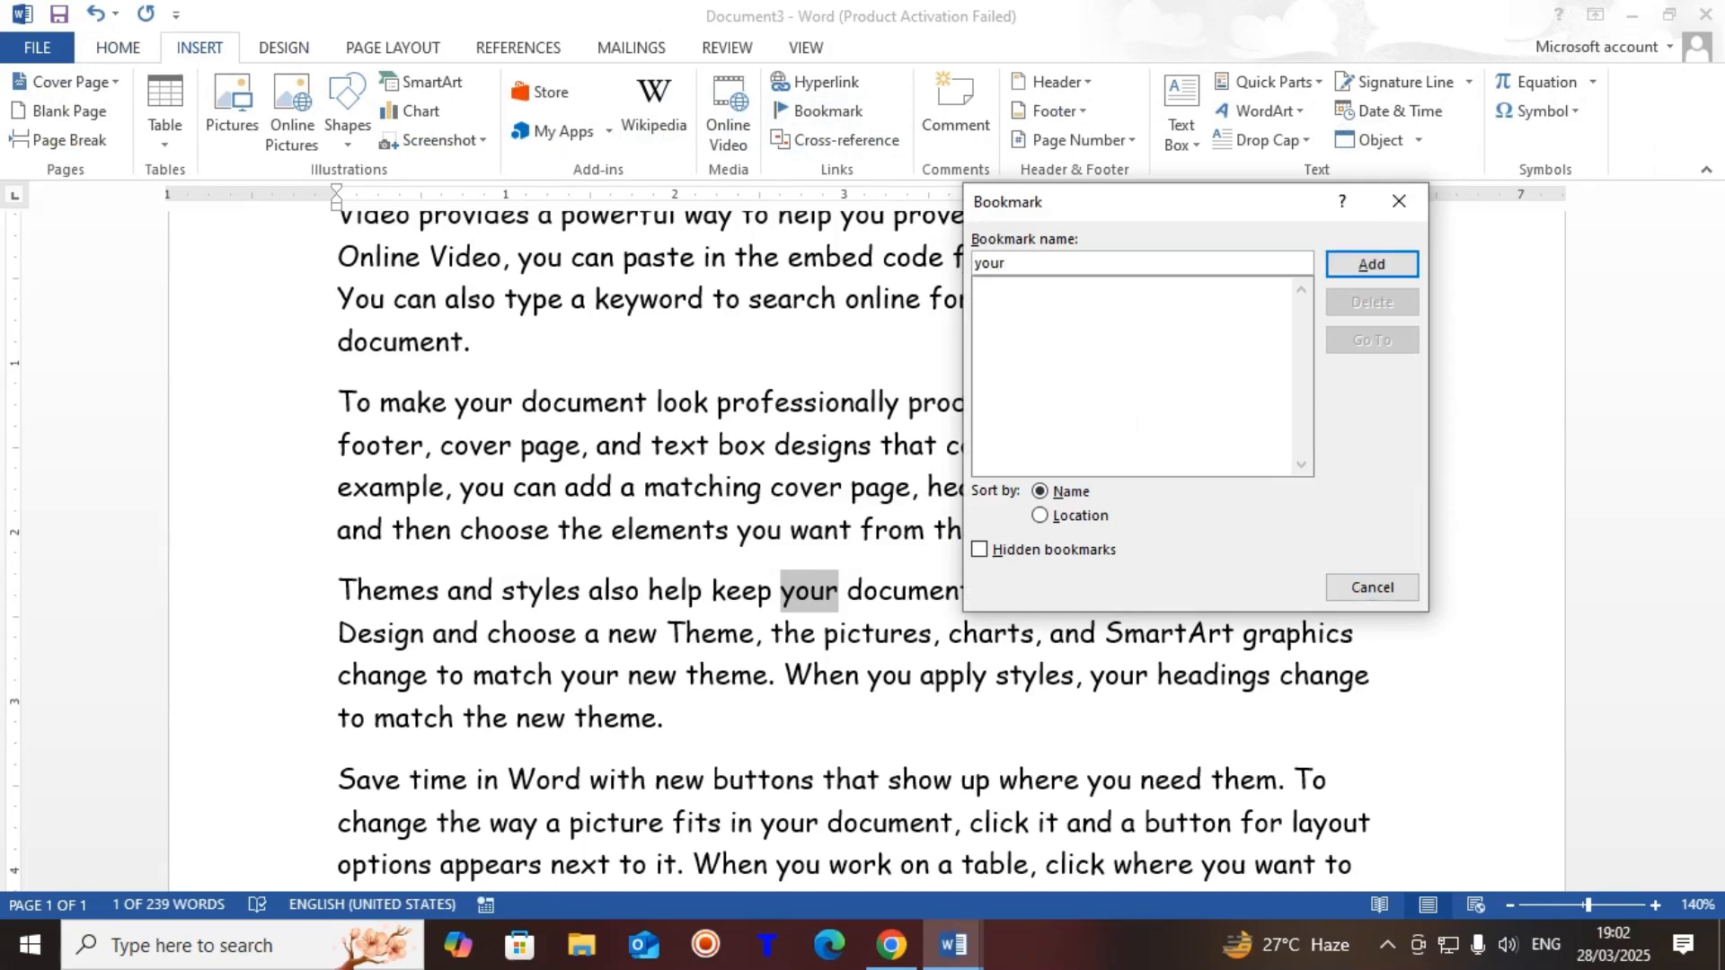
click(1364, 266)
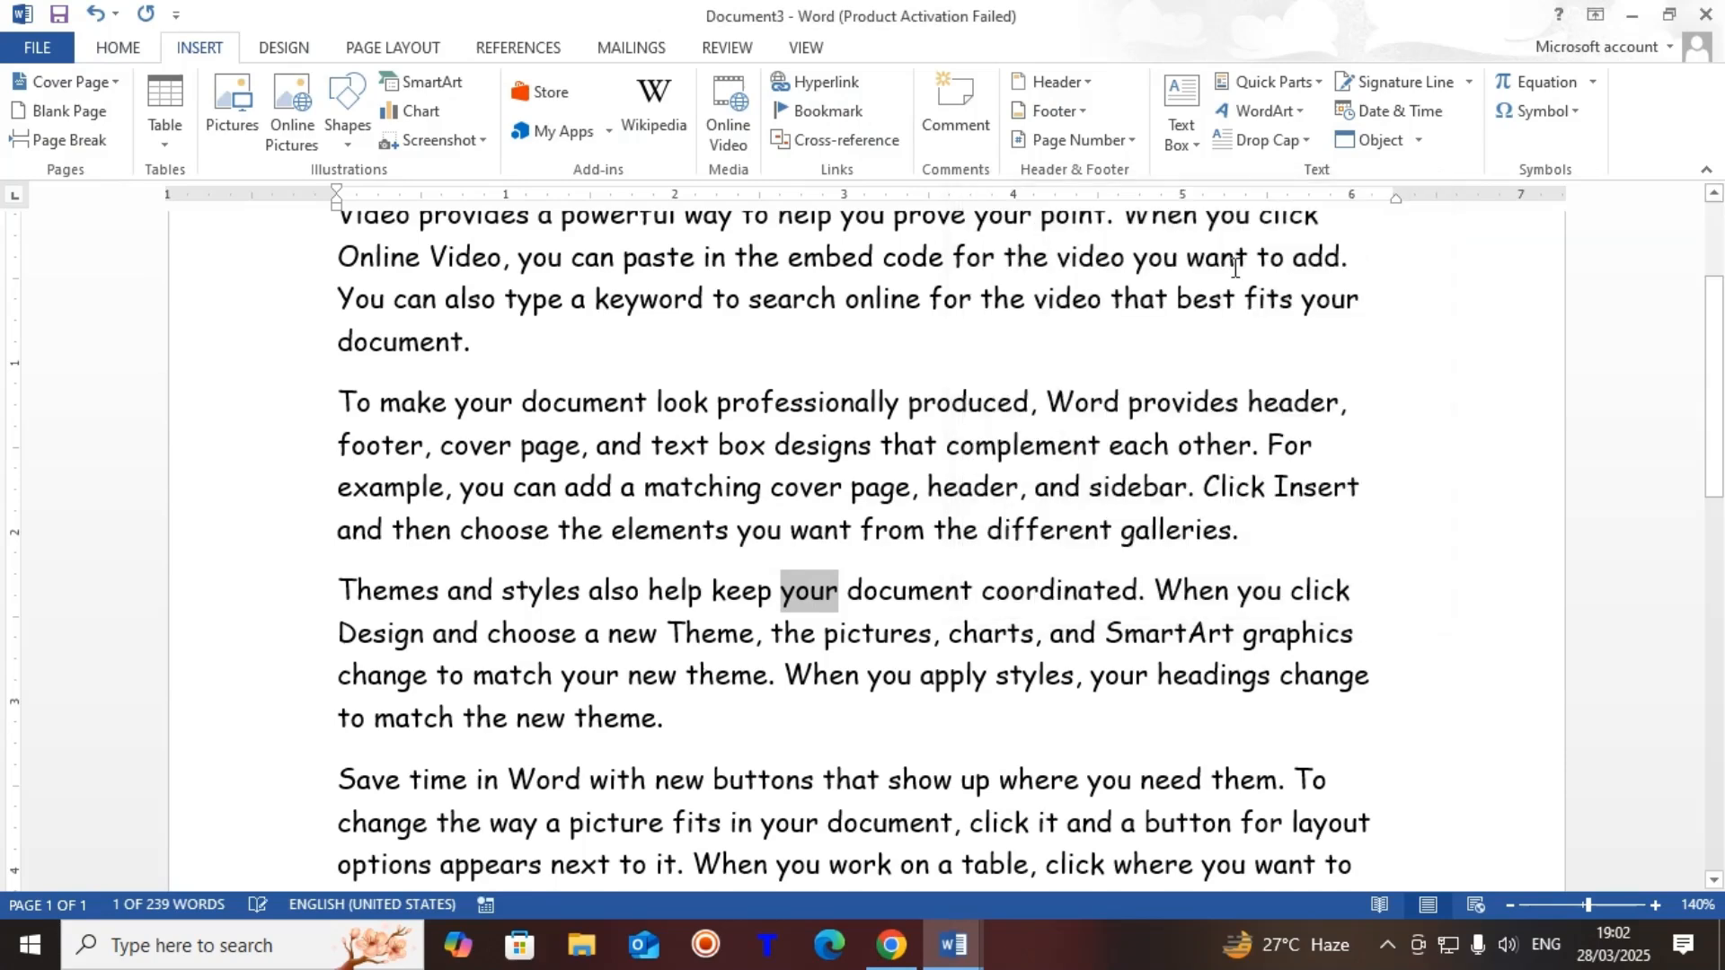
Step: Save the new document in the Documents folder as "nk"
click(40, 52)
click(50, 248)
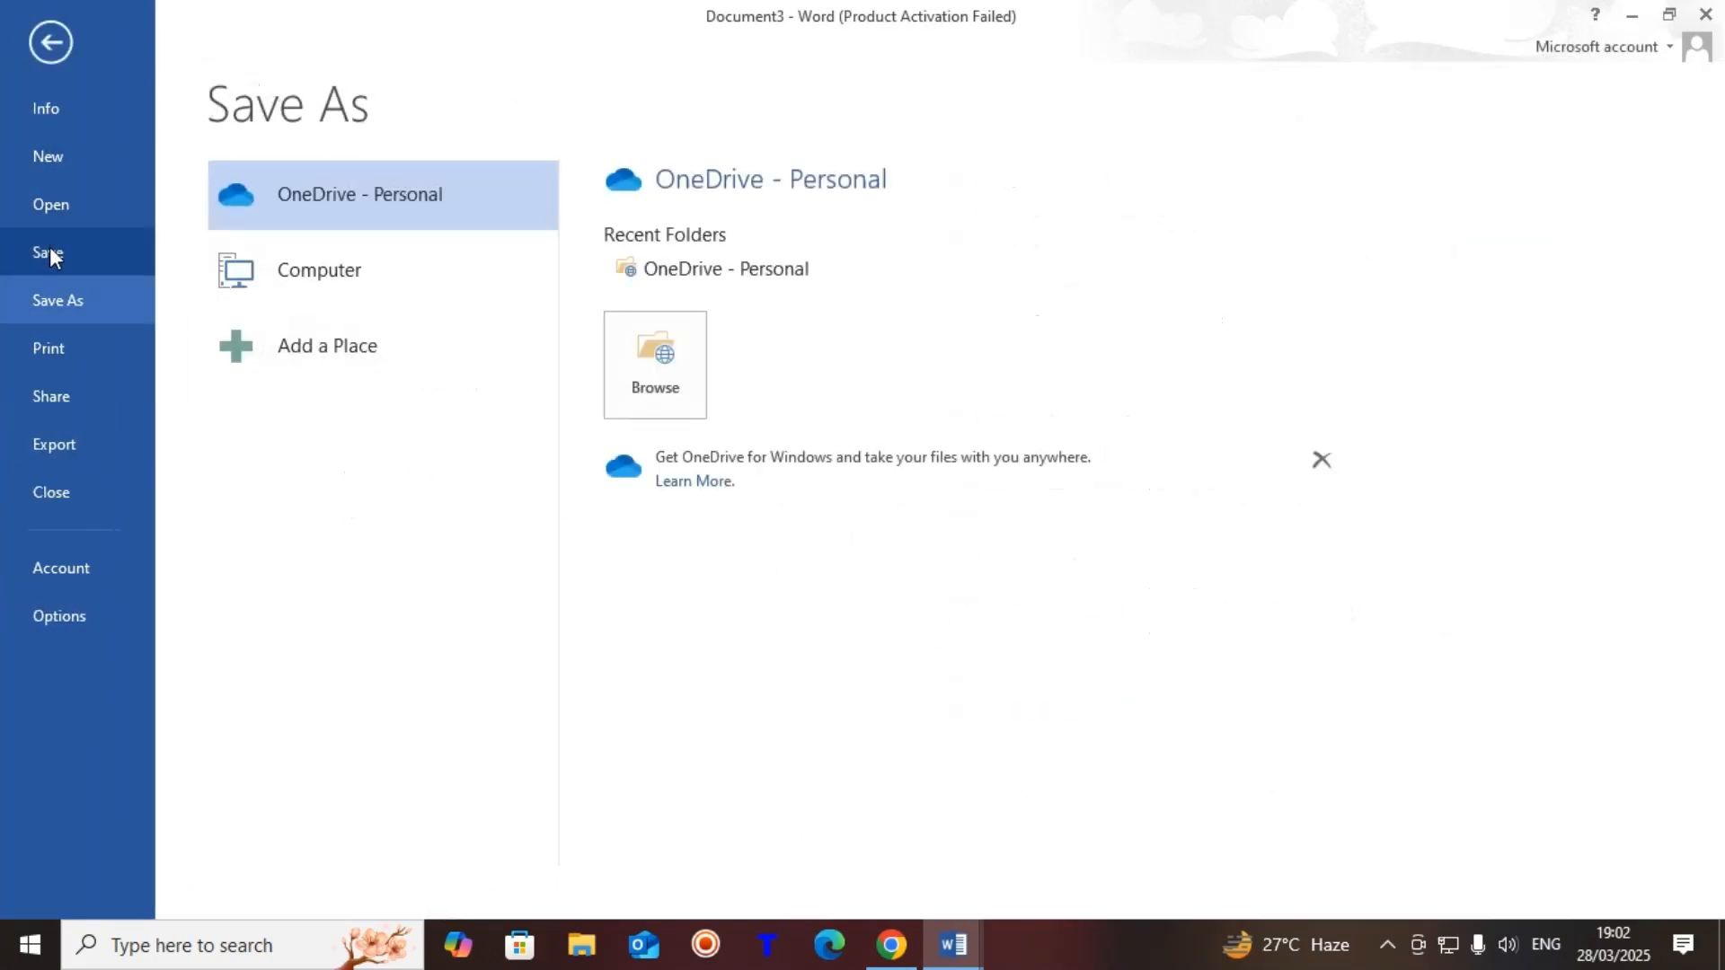
click(328, 272)
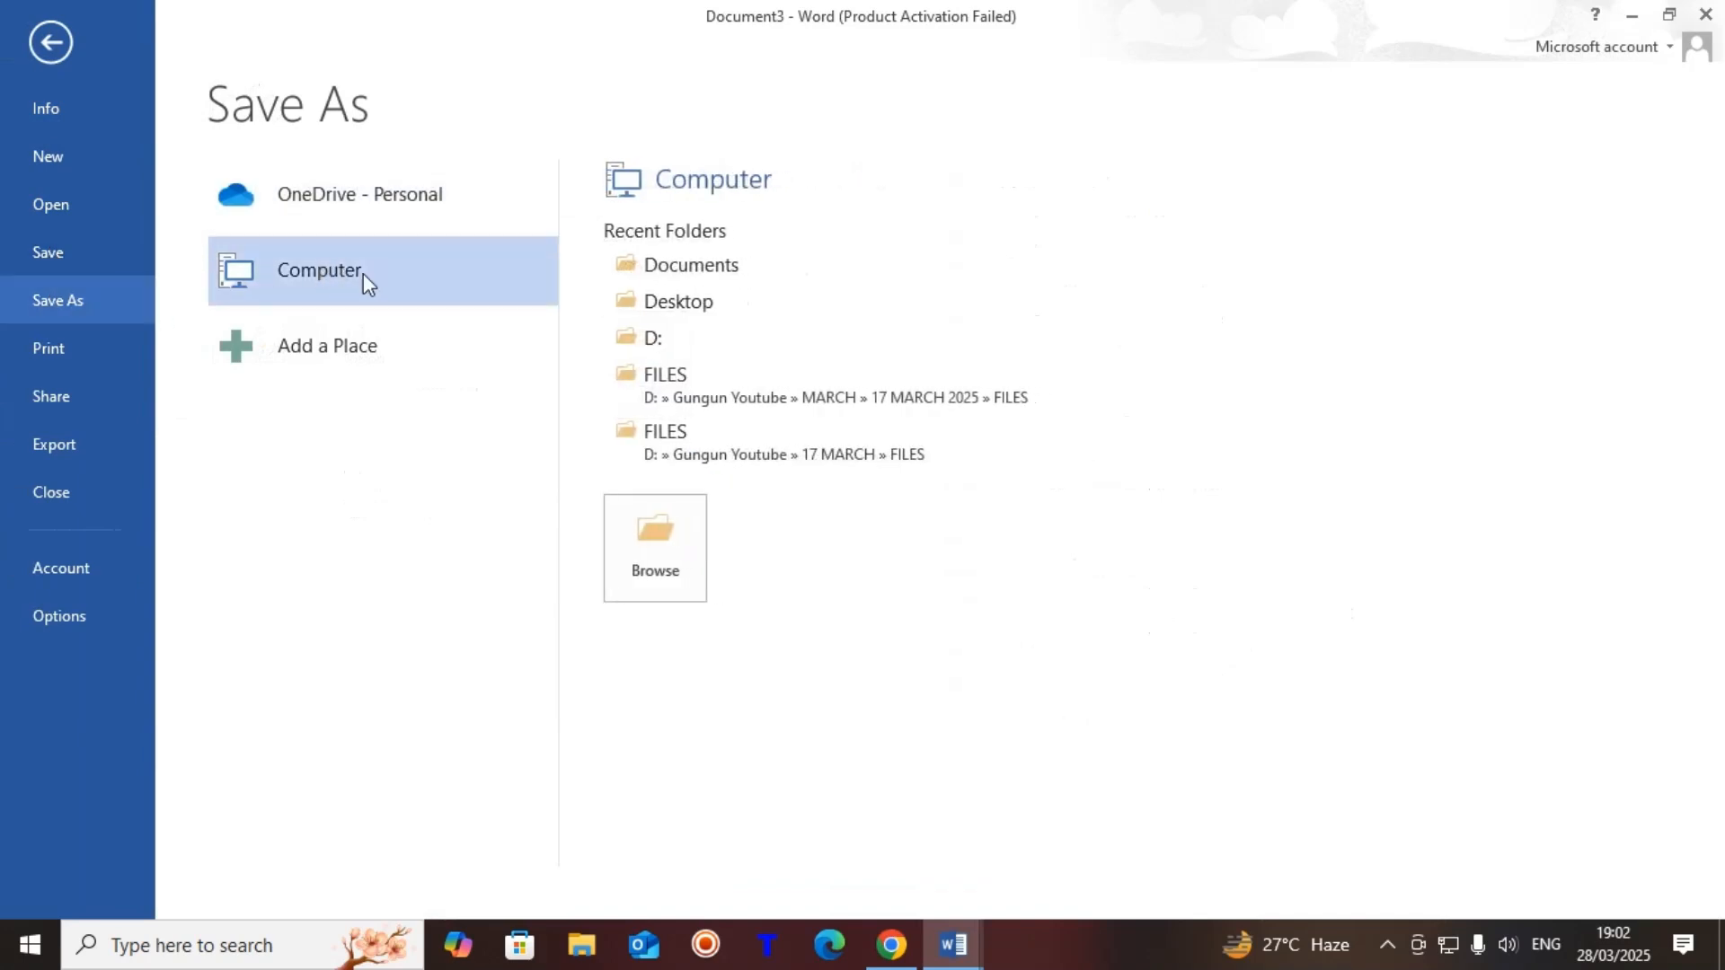
click(720, 268)
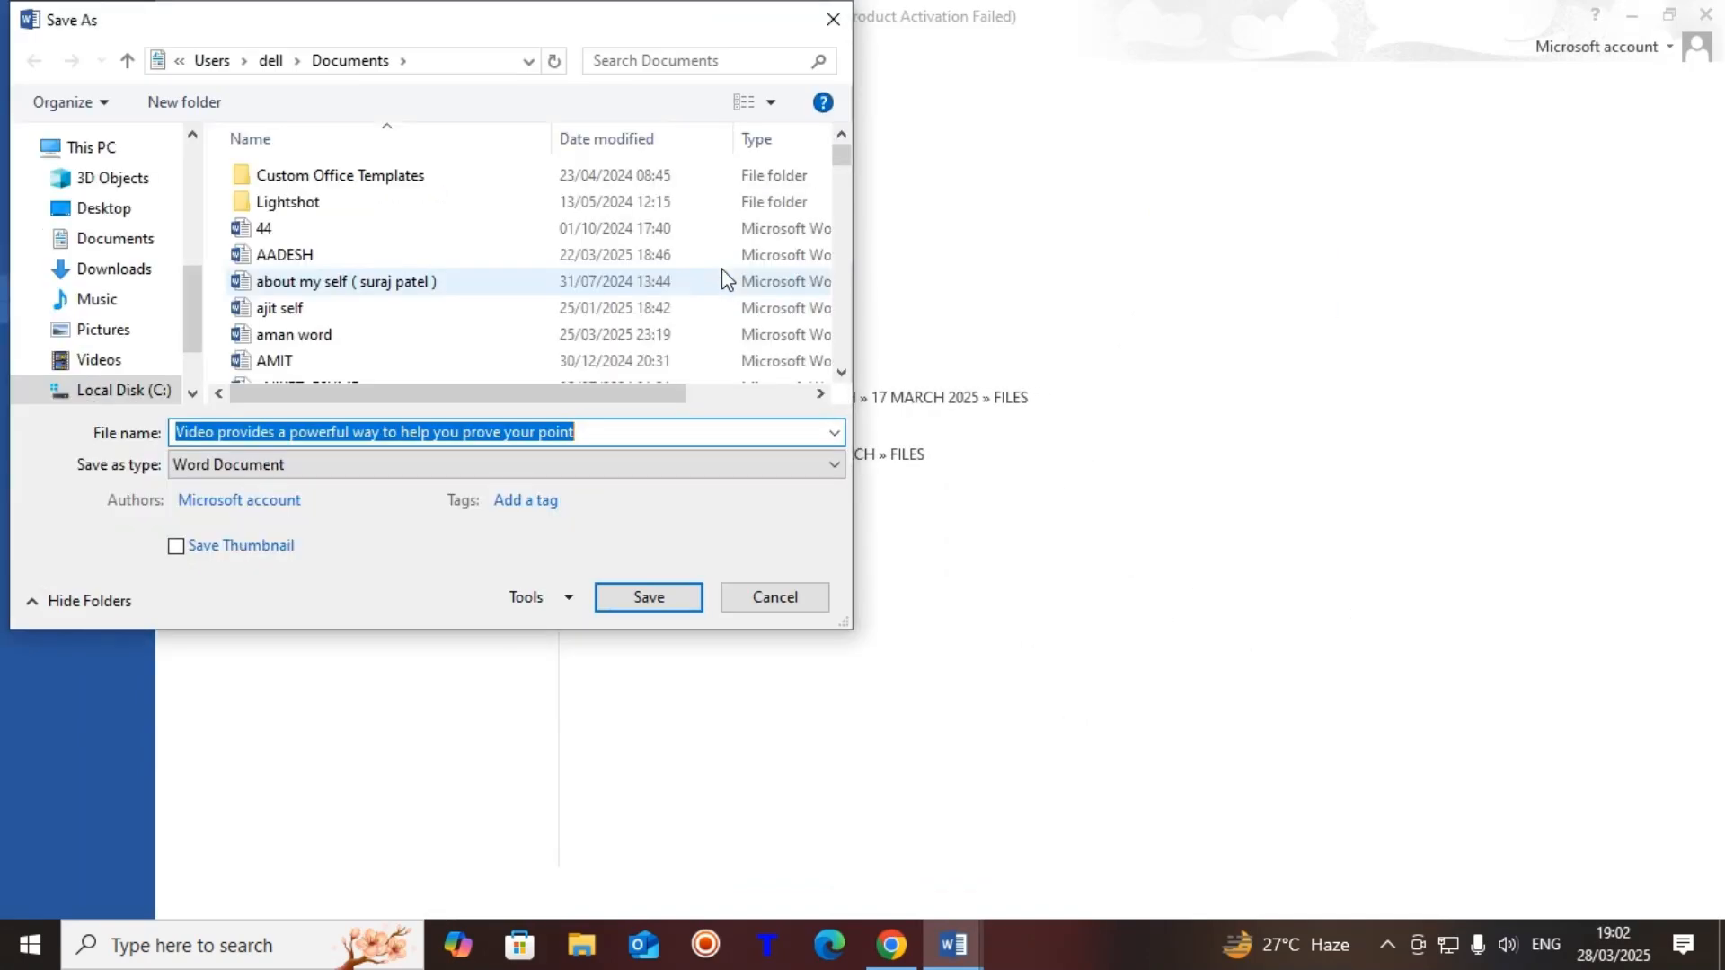
text(nk)
click(676, 602)
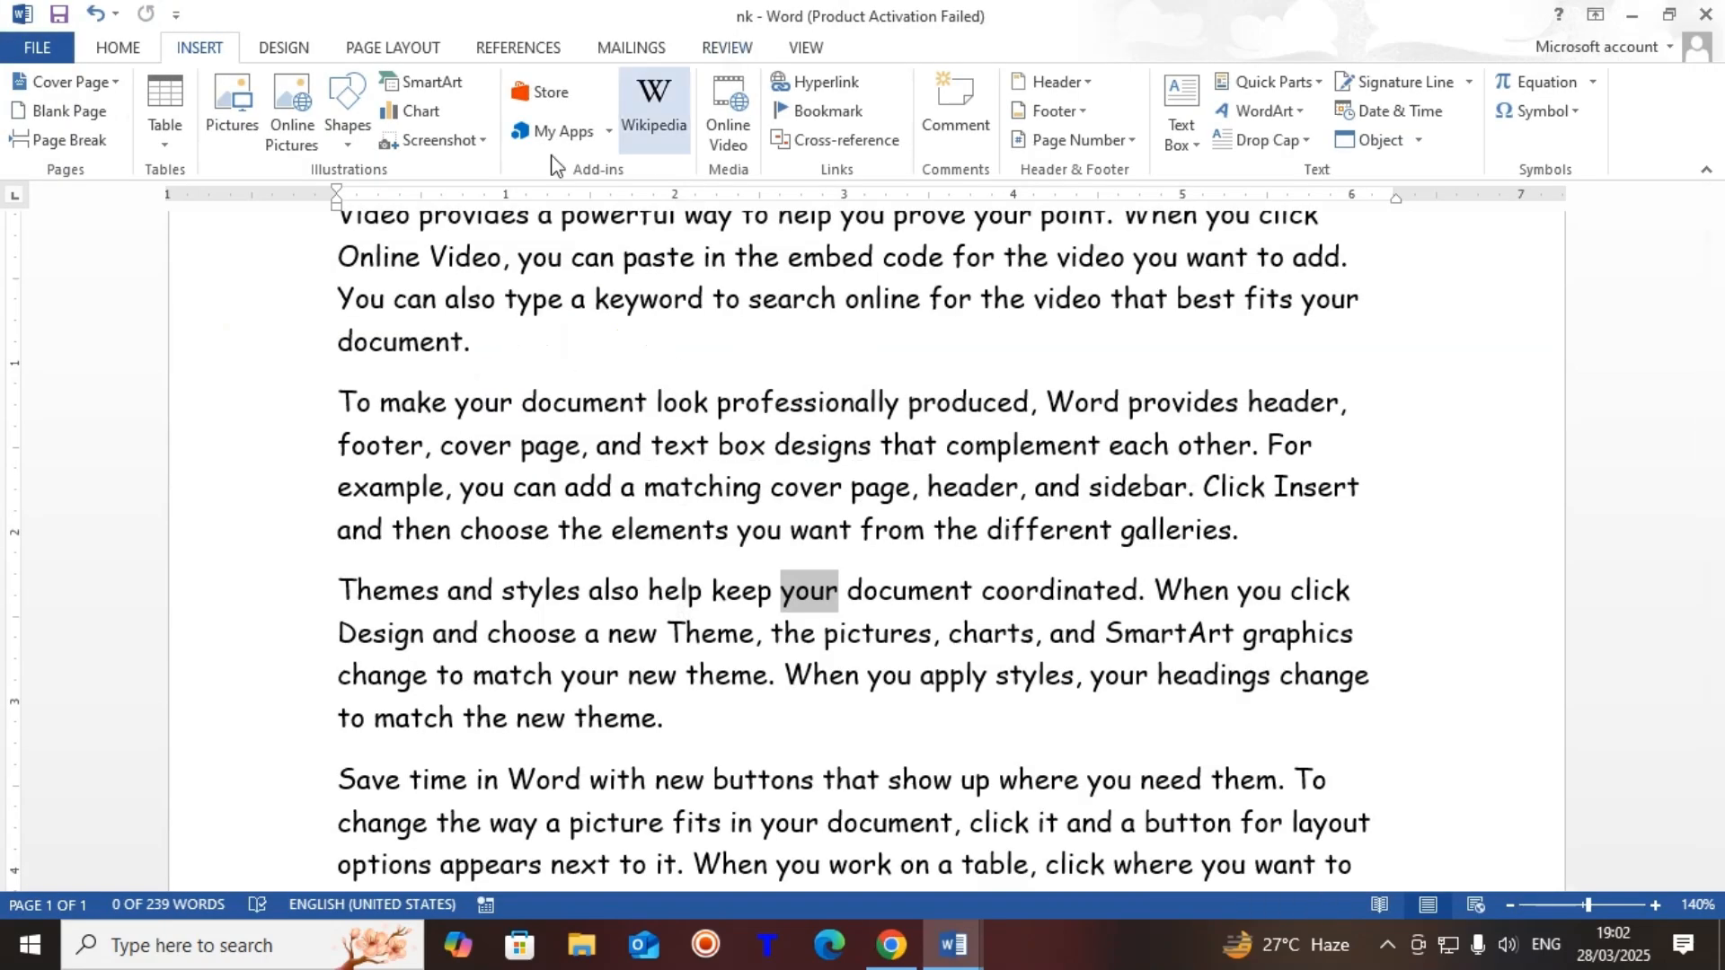
Step: Close the nk document and reopen it from the recent documents
click(1705, 14)
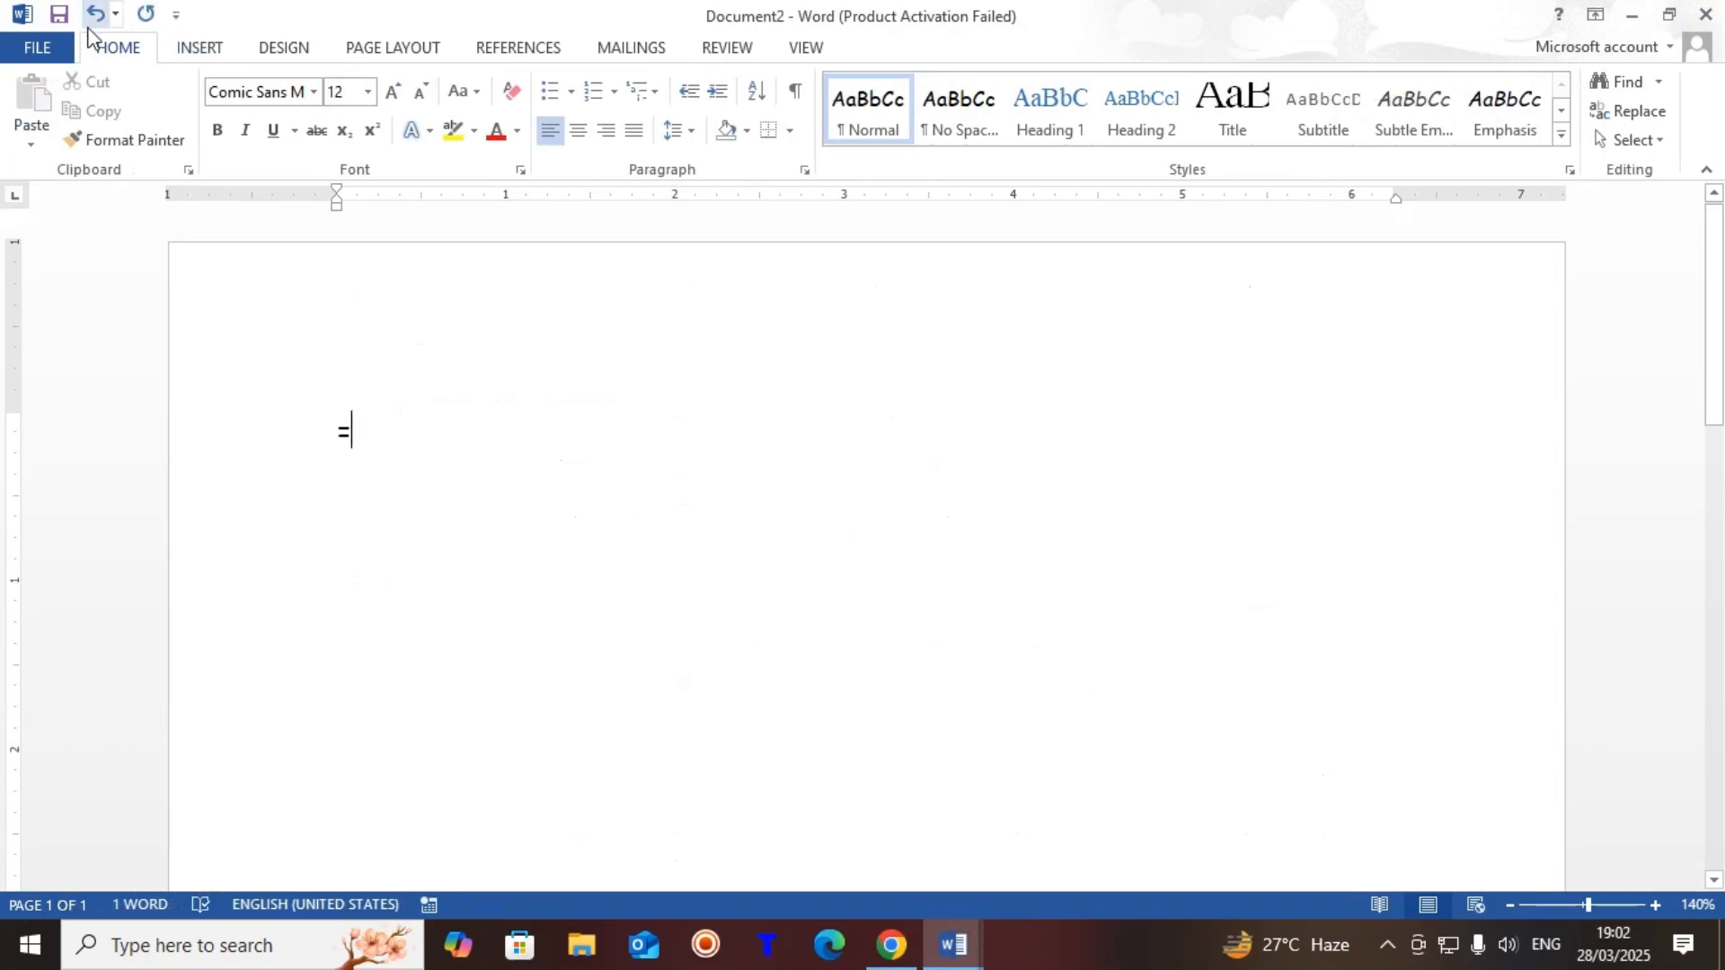
click(39, 47)
click(52, 205)
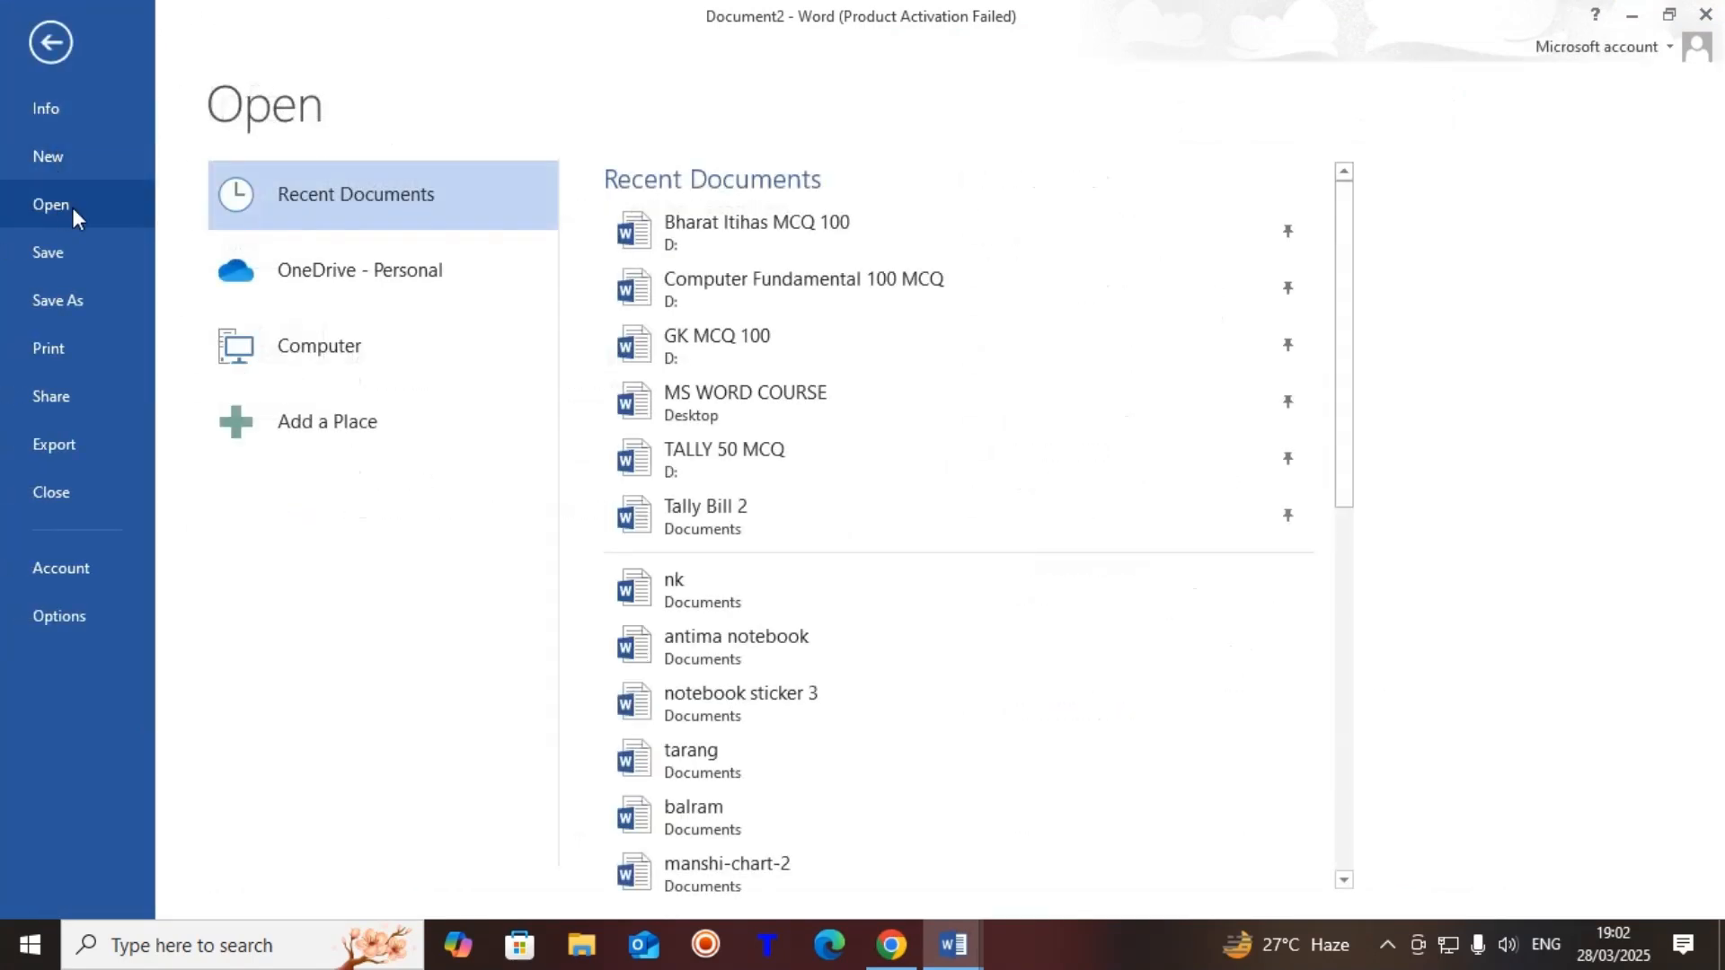
click(713, 602)
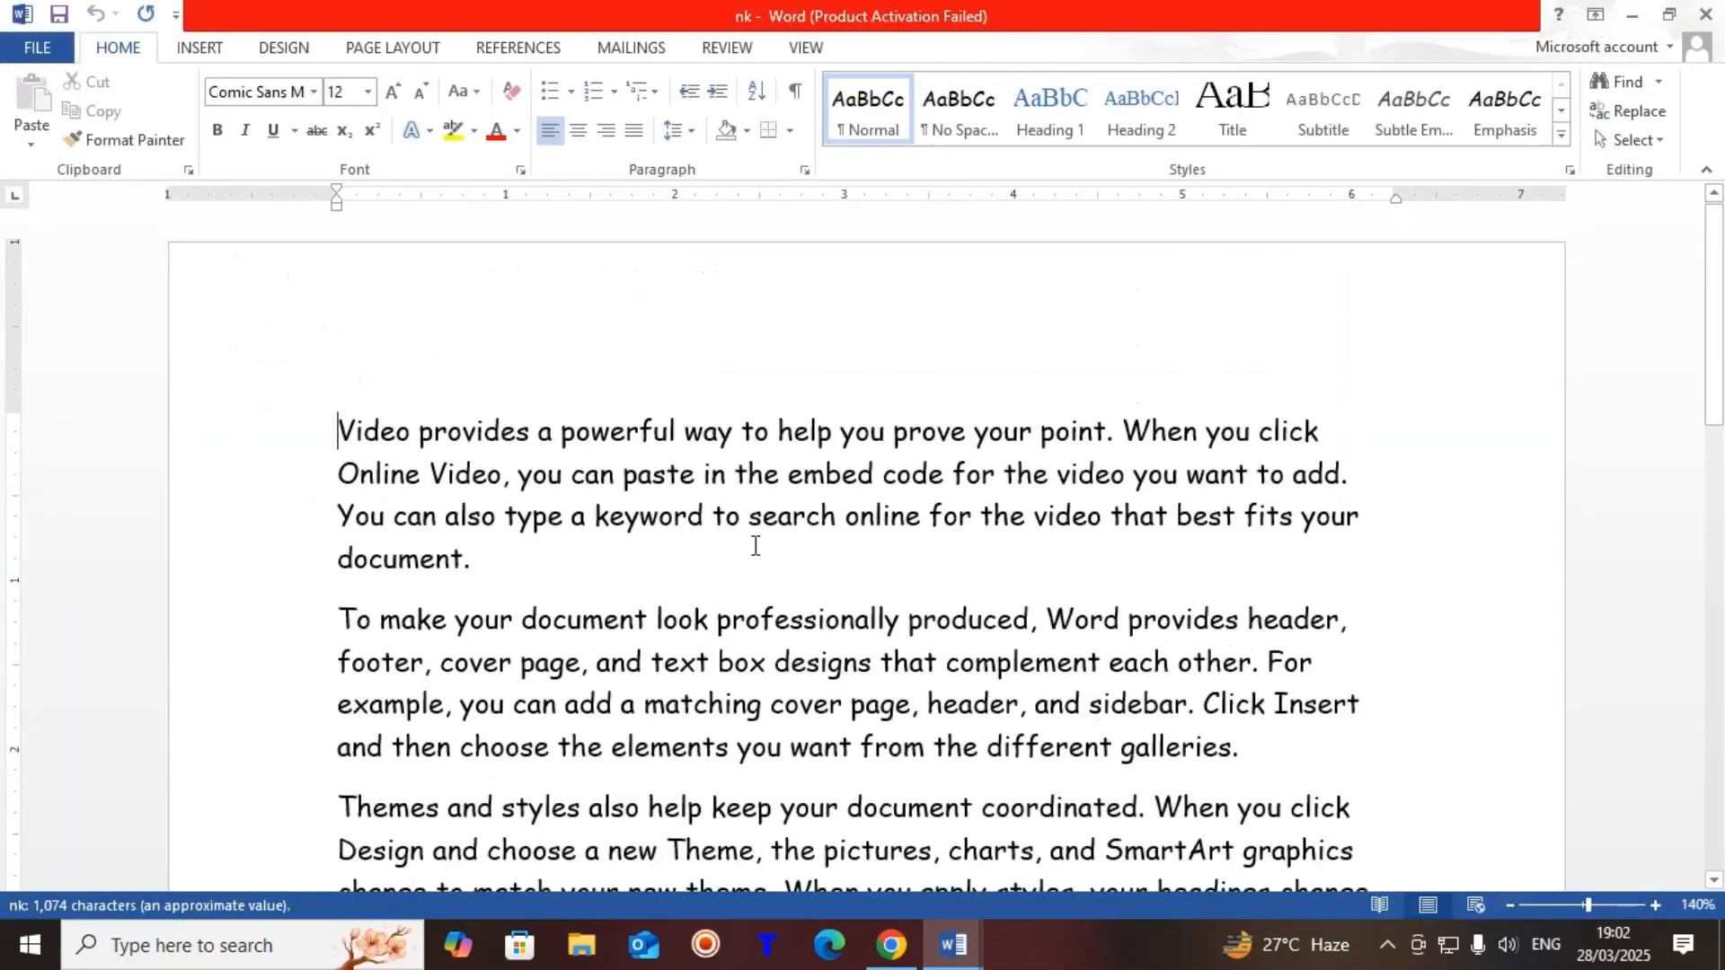
Step: Go to the "your" bookmark in the nk document and close the bookmark dialog
scroll(728, 545, down, 2)
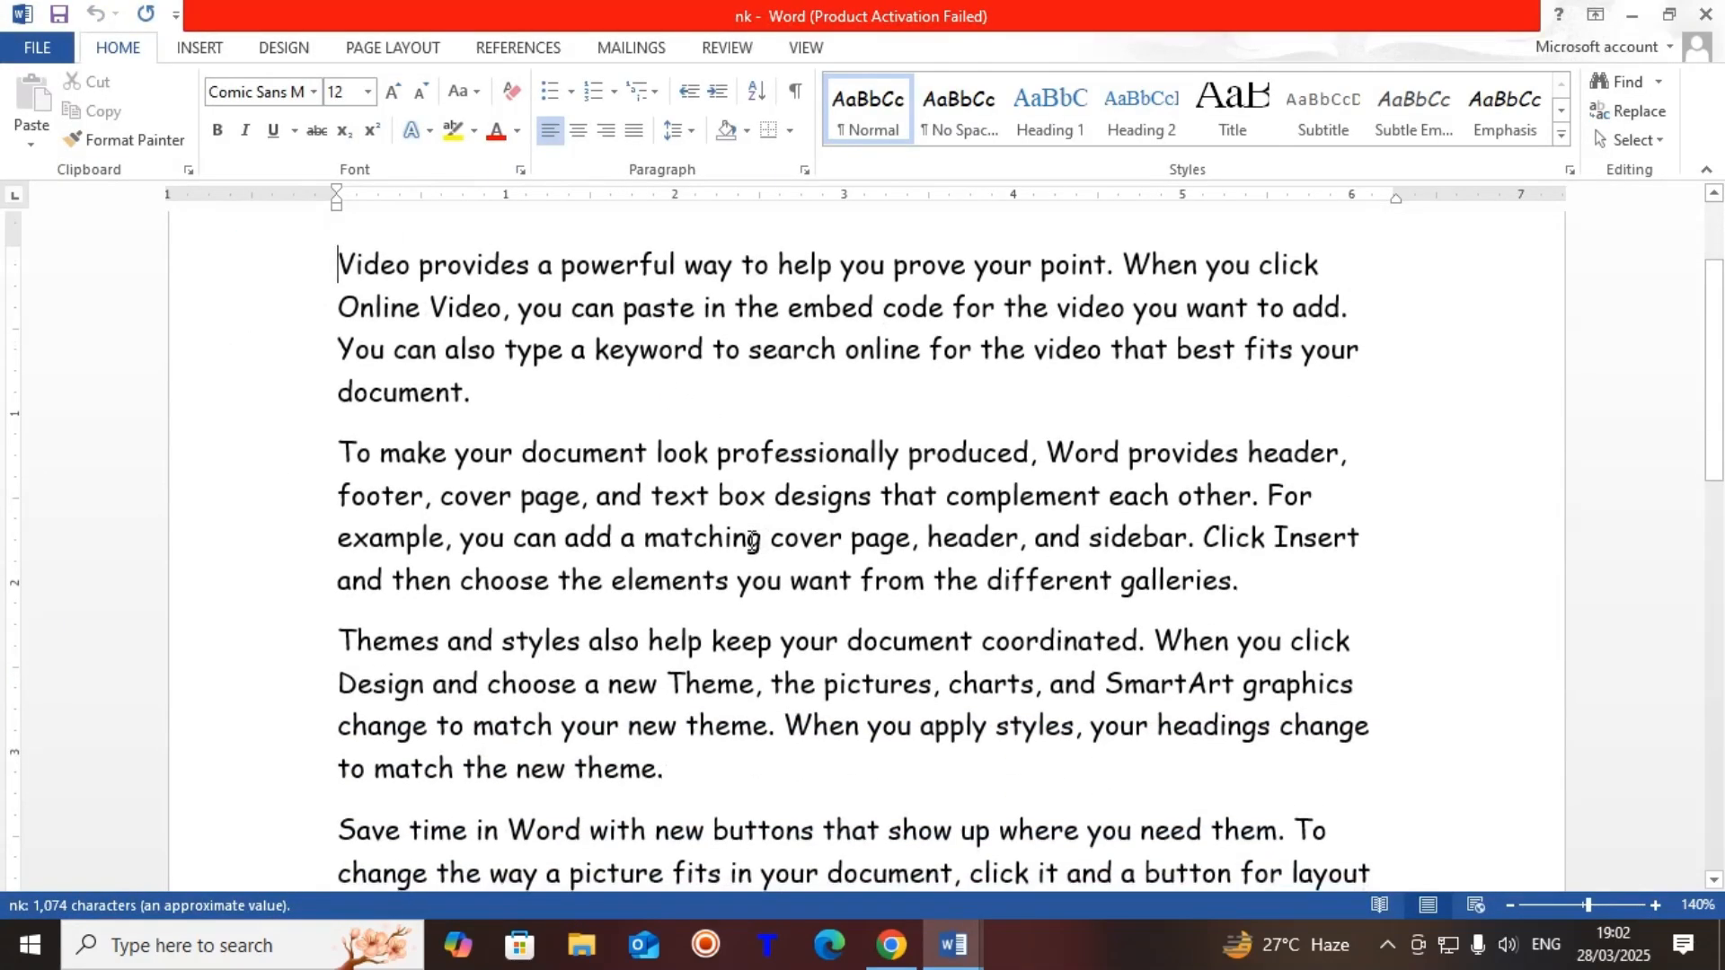
click(200, 52)
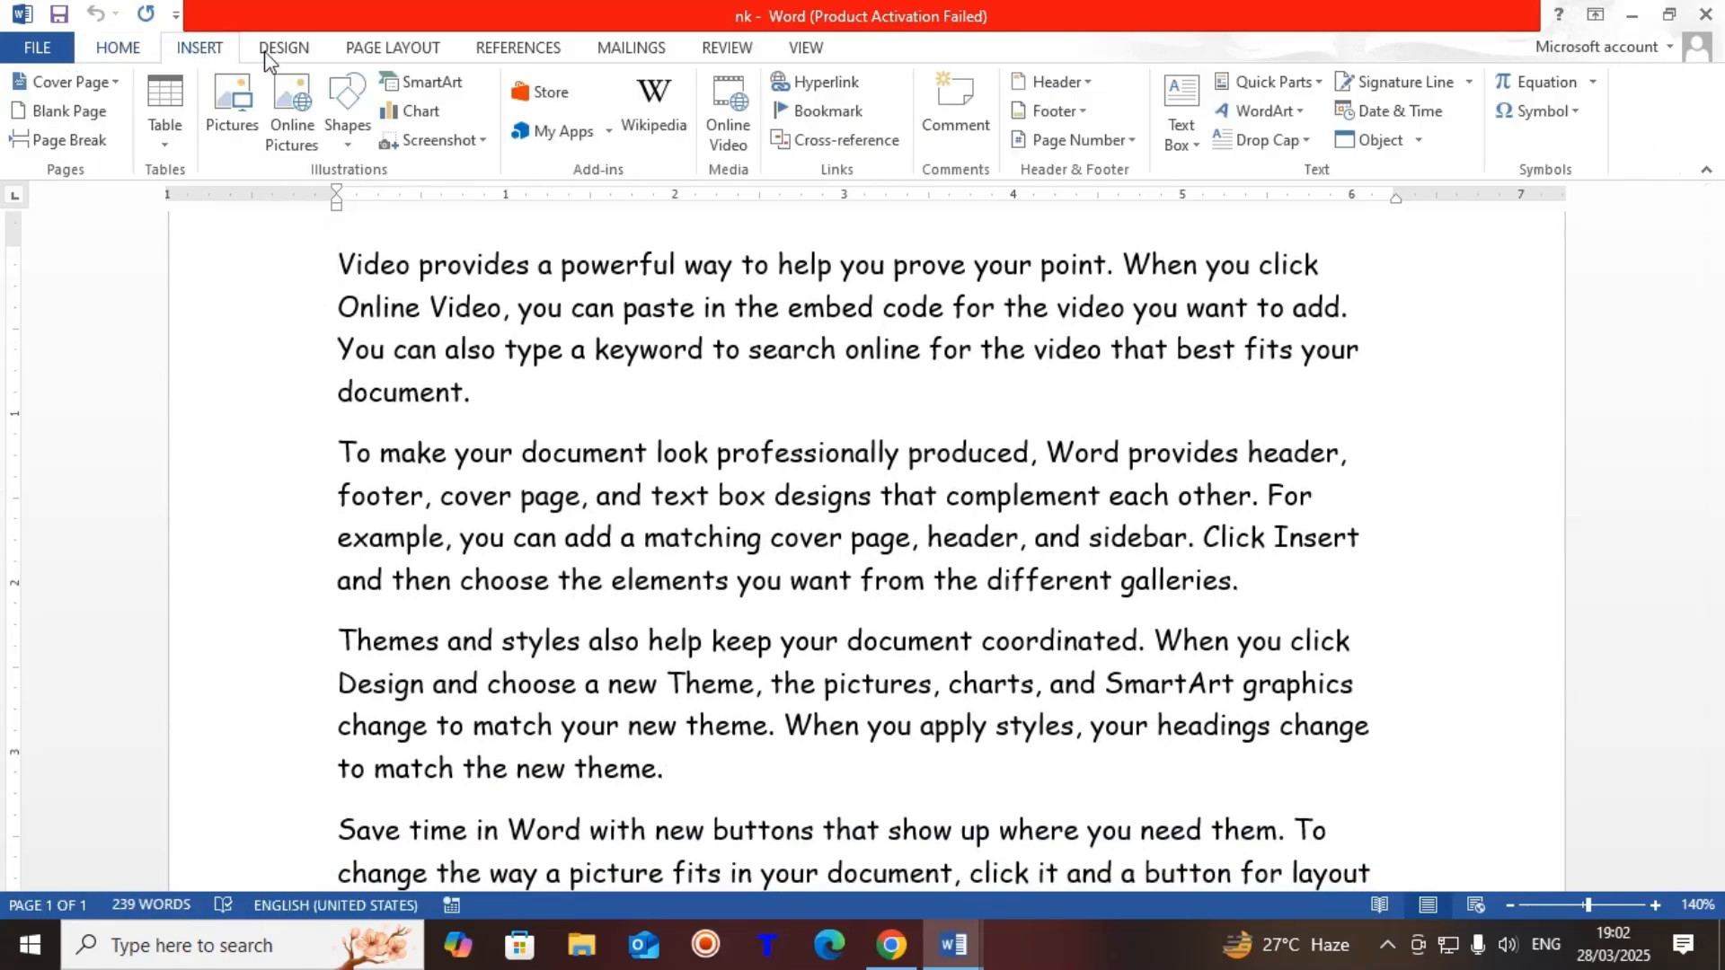
click(818, 110)
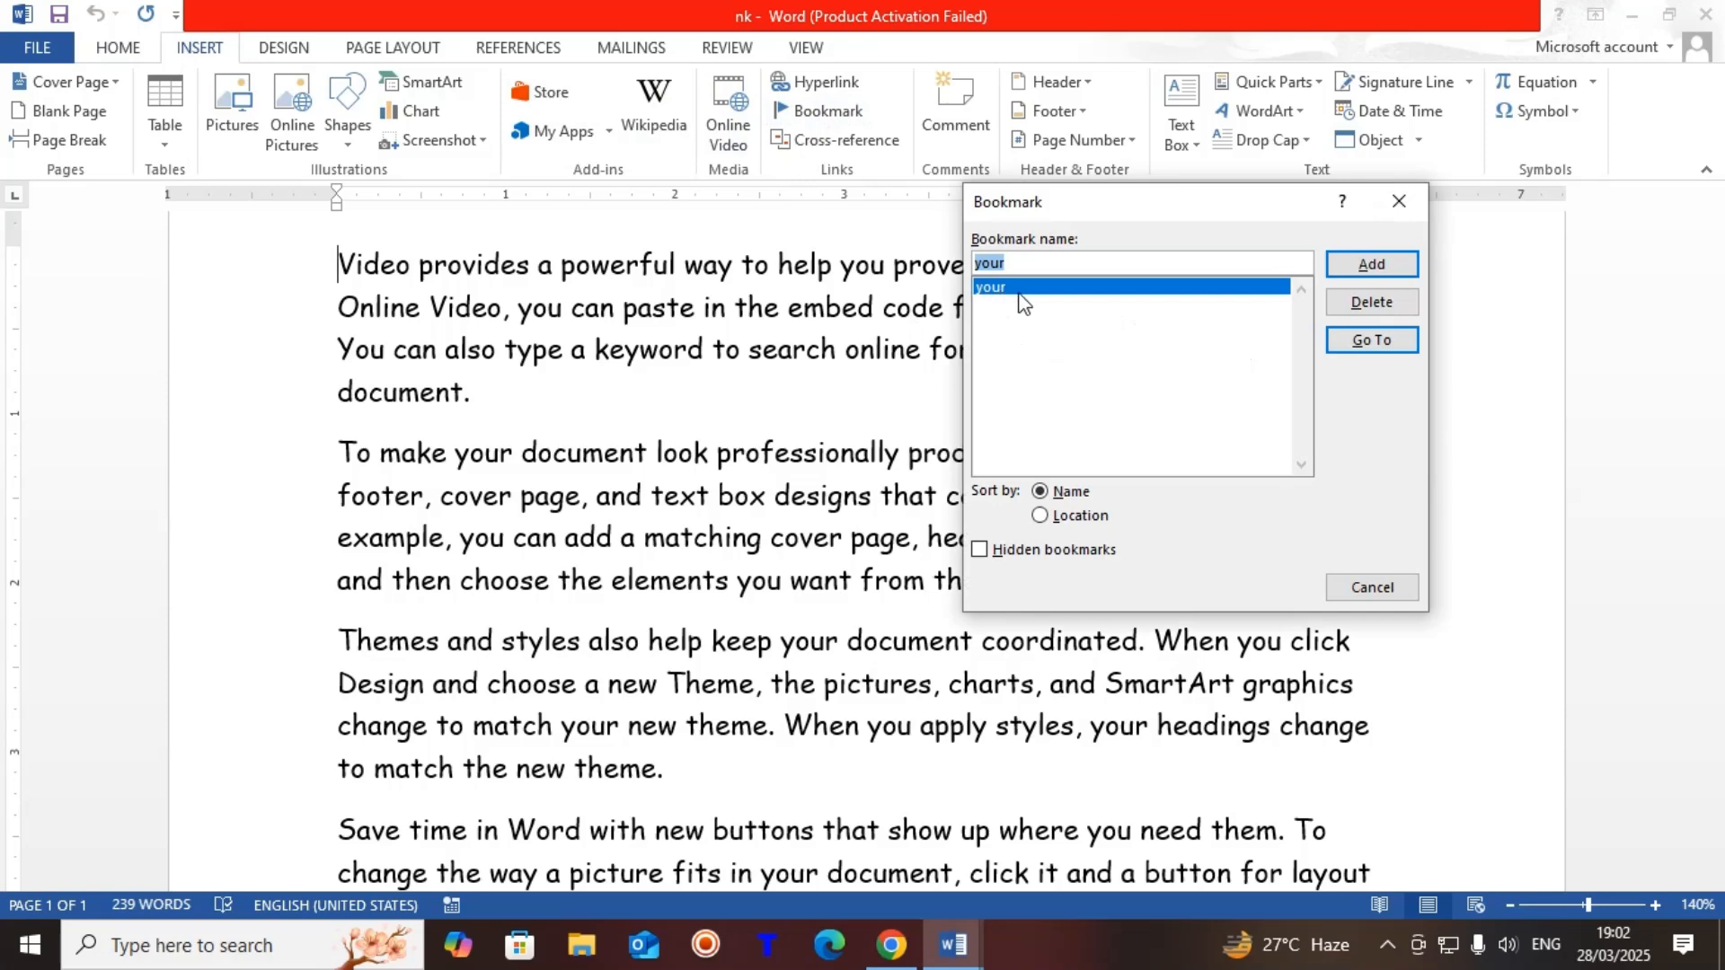
click(1370, 343)
click(1399, 201)
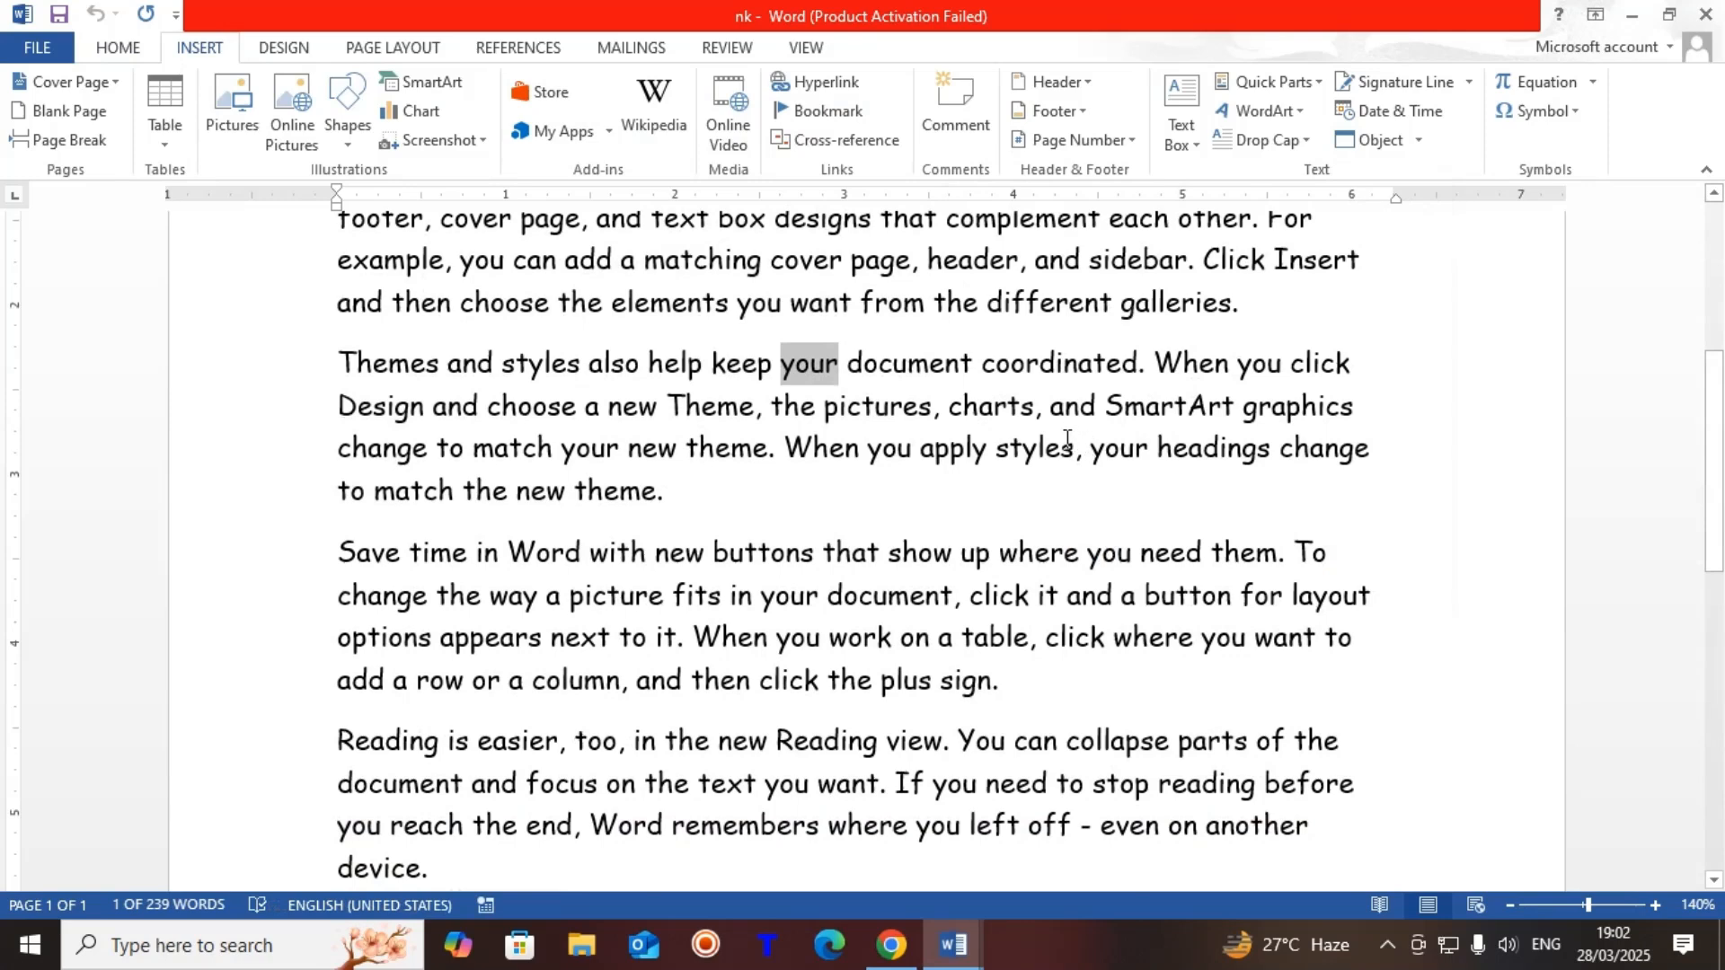
Step: Select the word "click" in the last line of the fourth paragraph and delete the existing "your" bookmark
scroll(914, 566, down, 3)
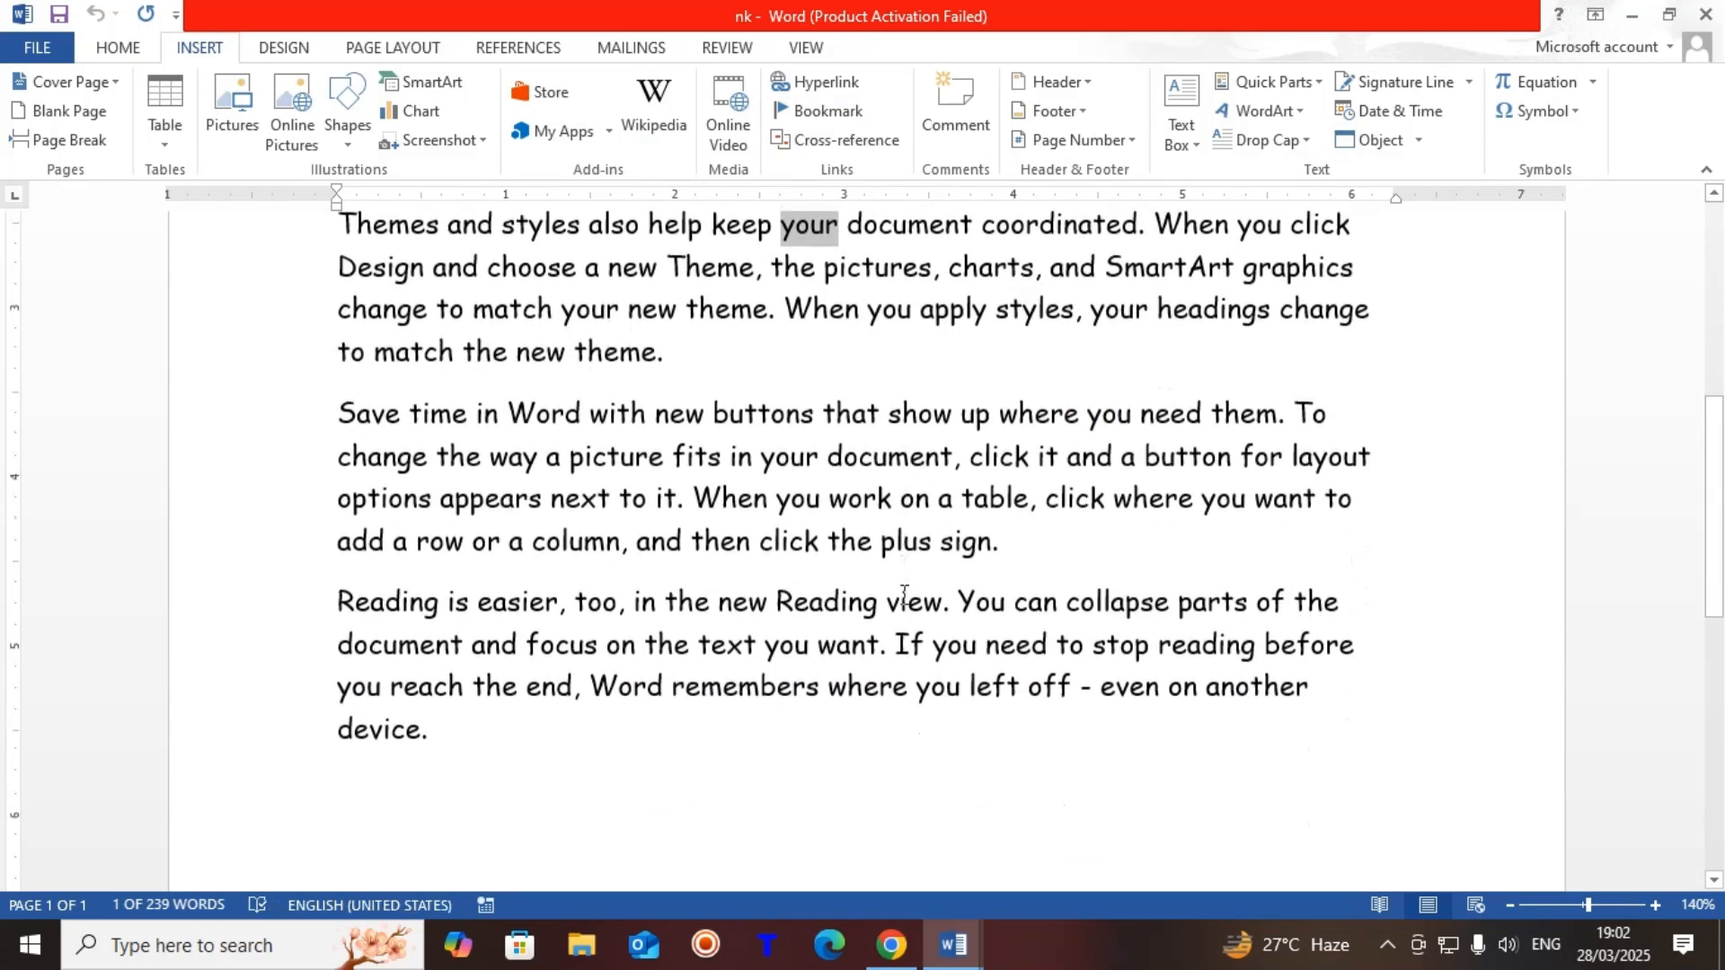
drag(820, 516, 759, 516)
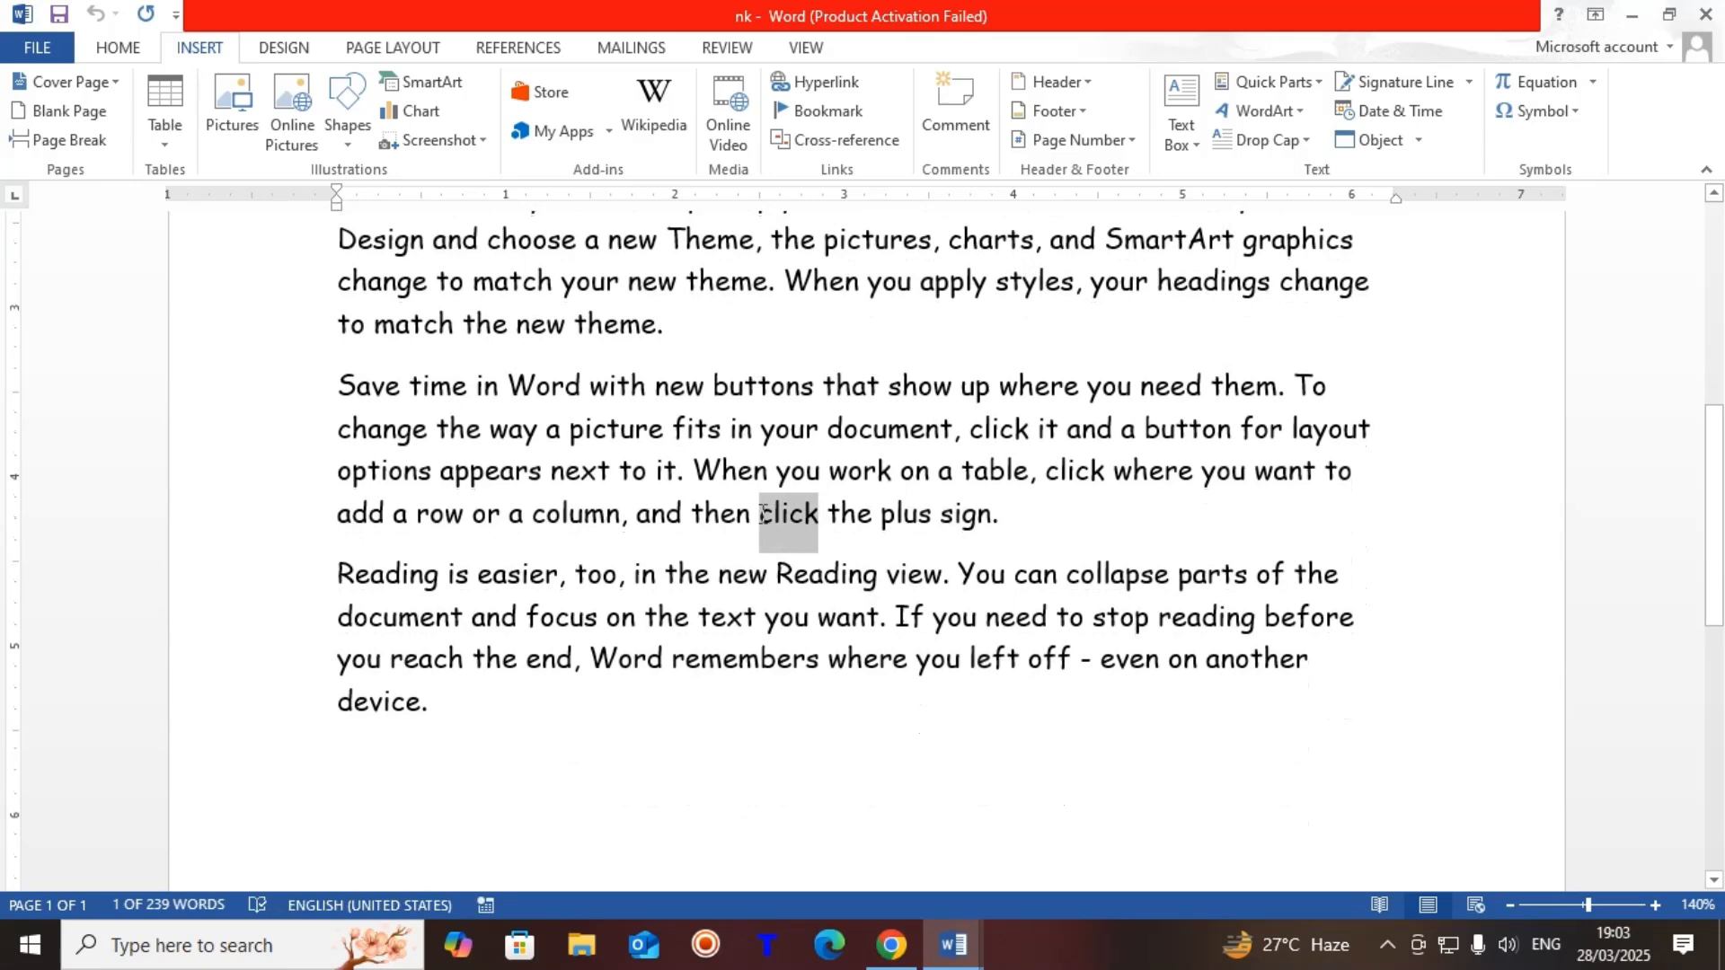
click(847, 111)
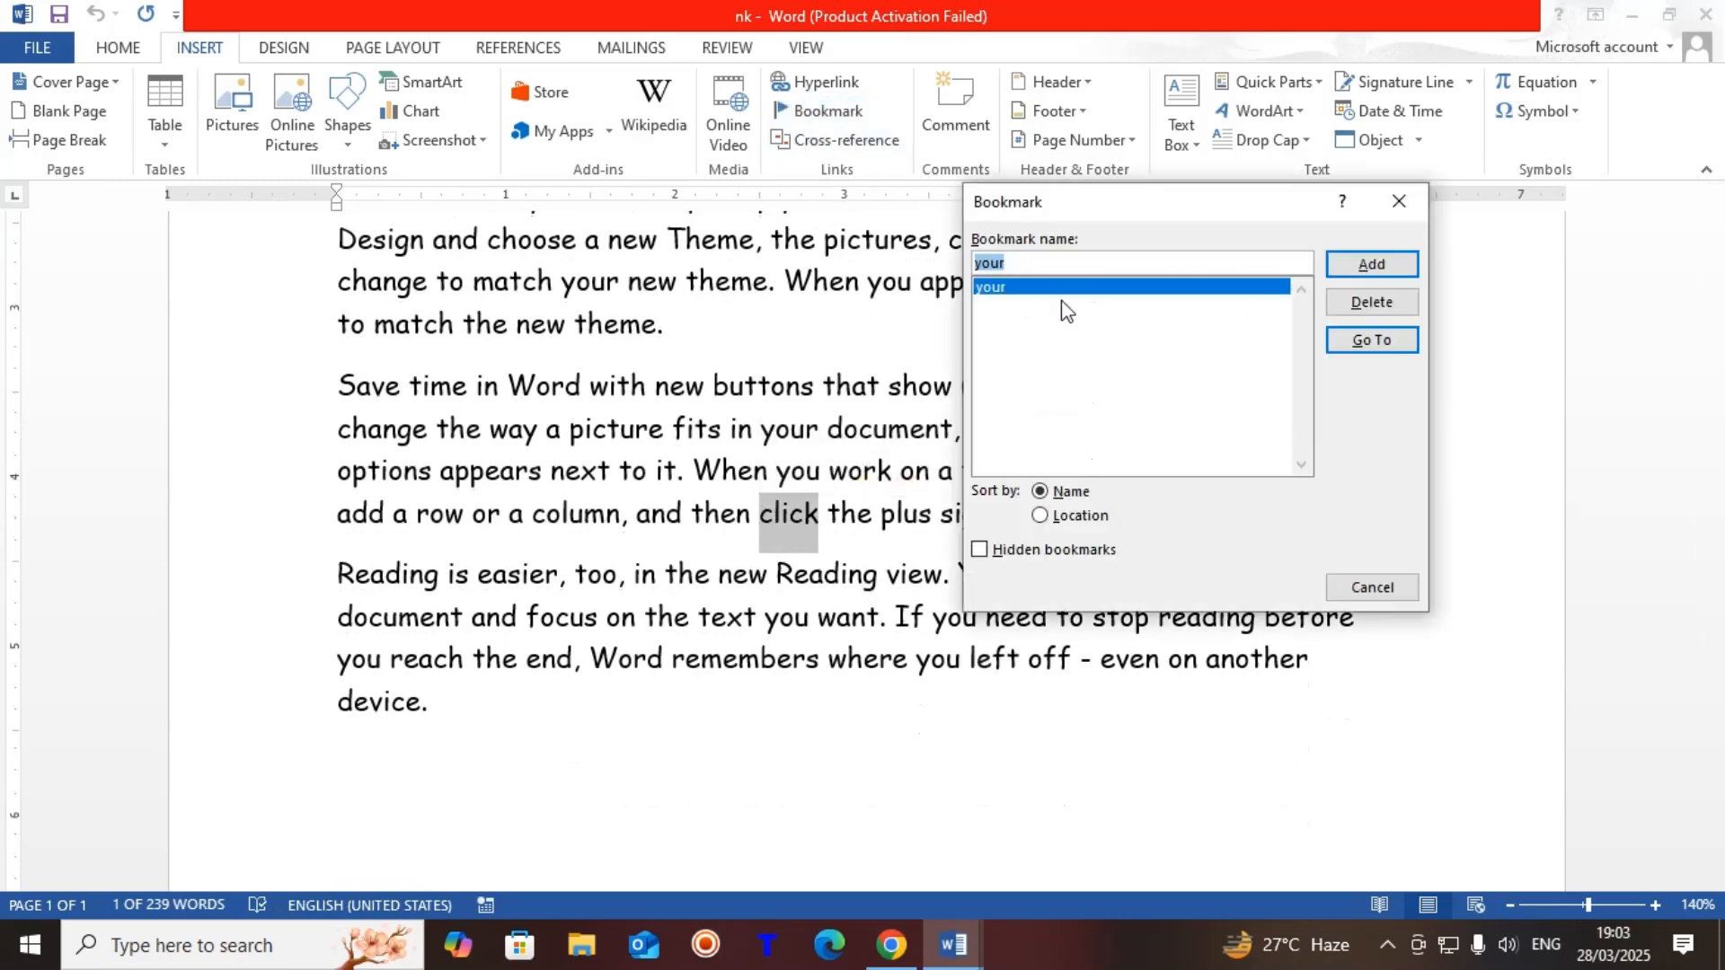
click(1384, 304)
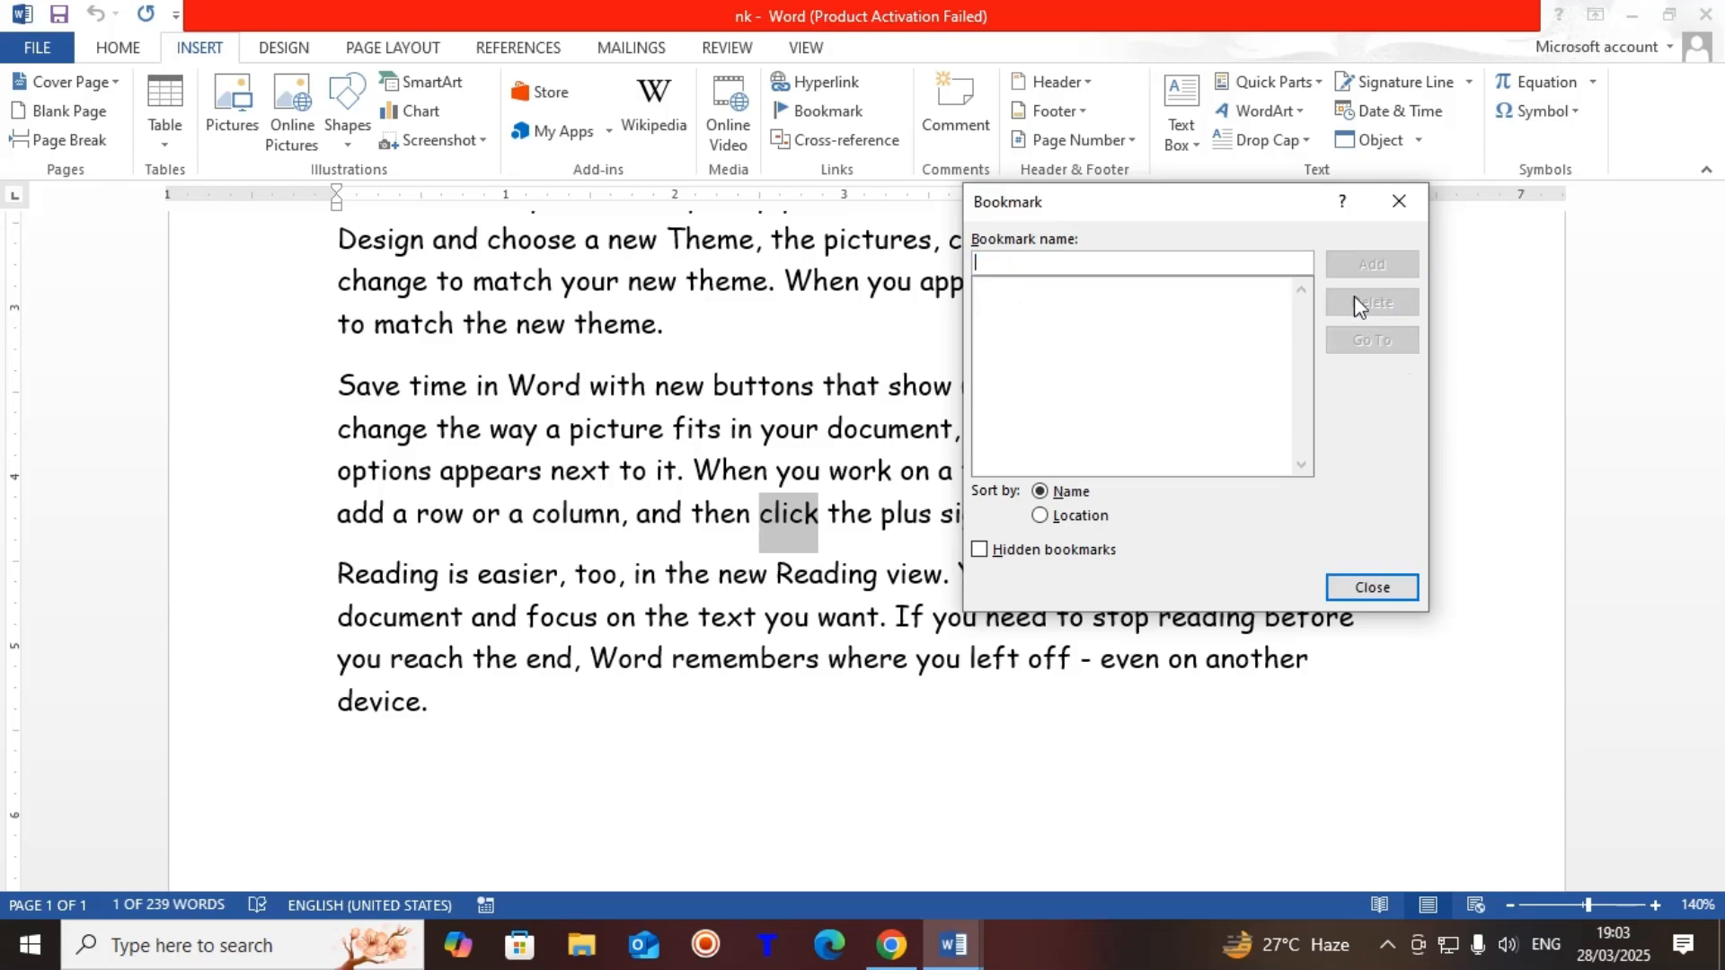
Step: Add a bookmark named "click" to the selected word in the fourth paragraph and save the nk document
text(c)
key(BackSpace)
text(click)
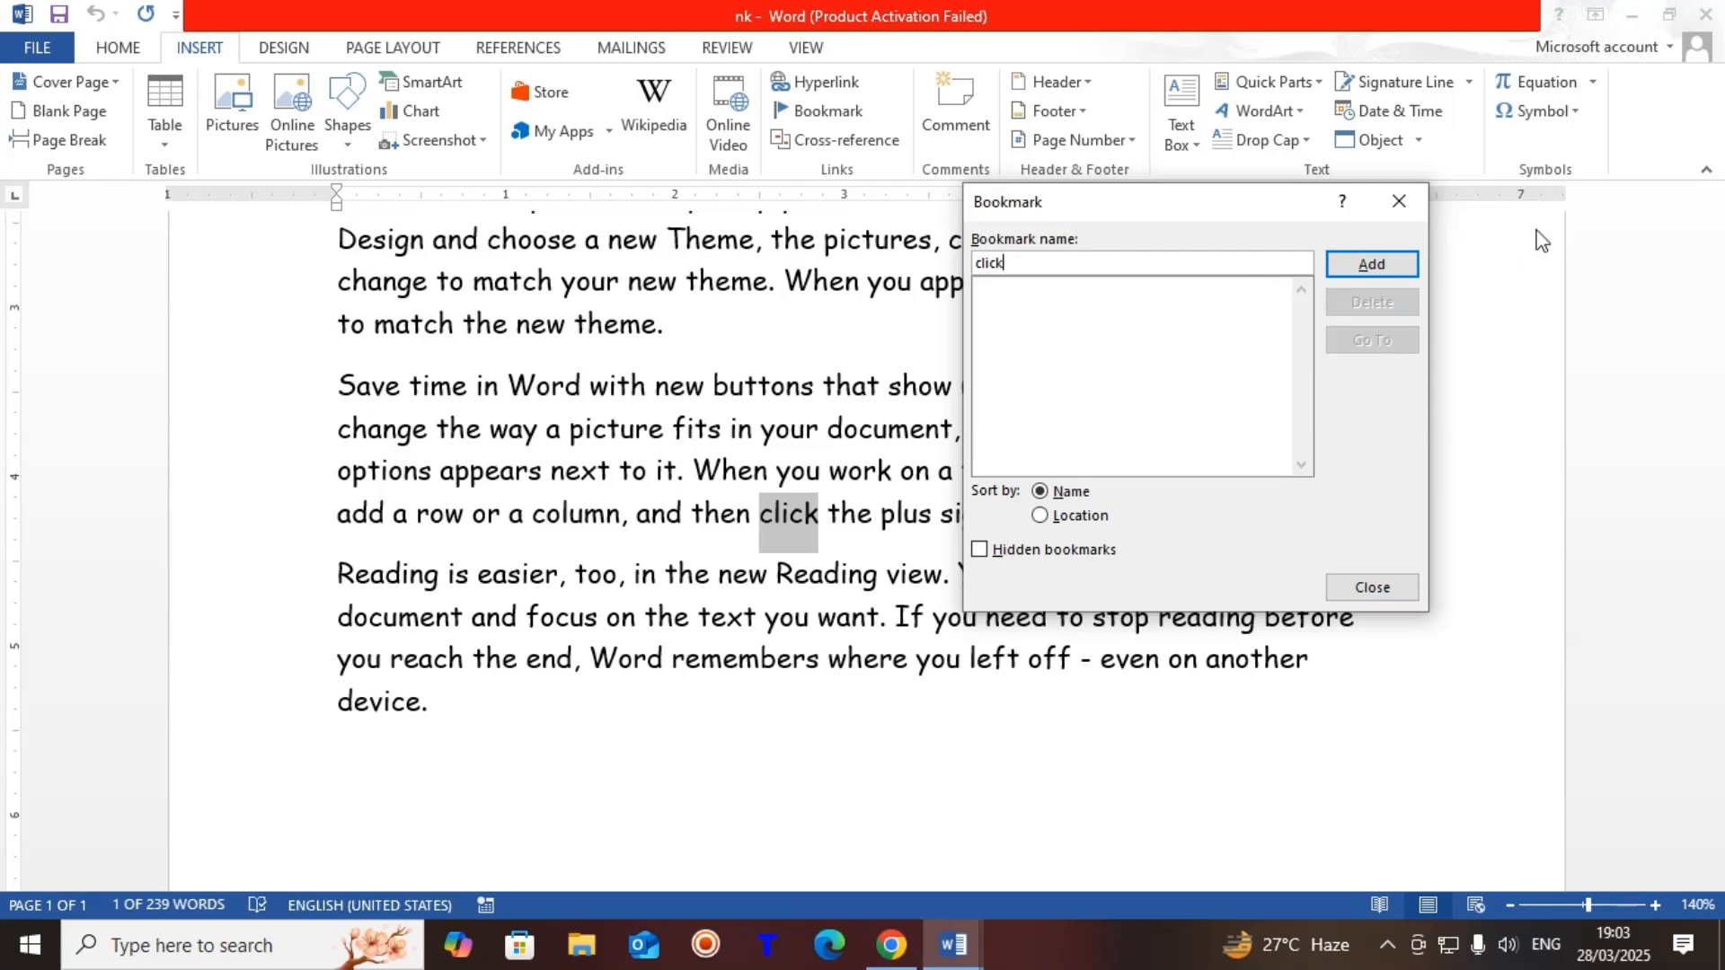
click(1372, 263)
click(33, 46)
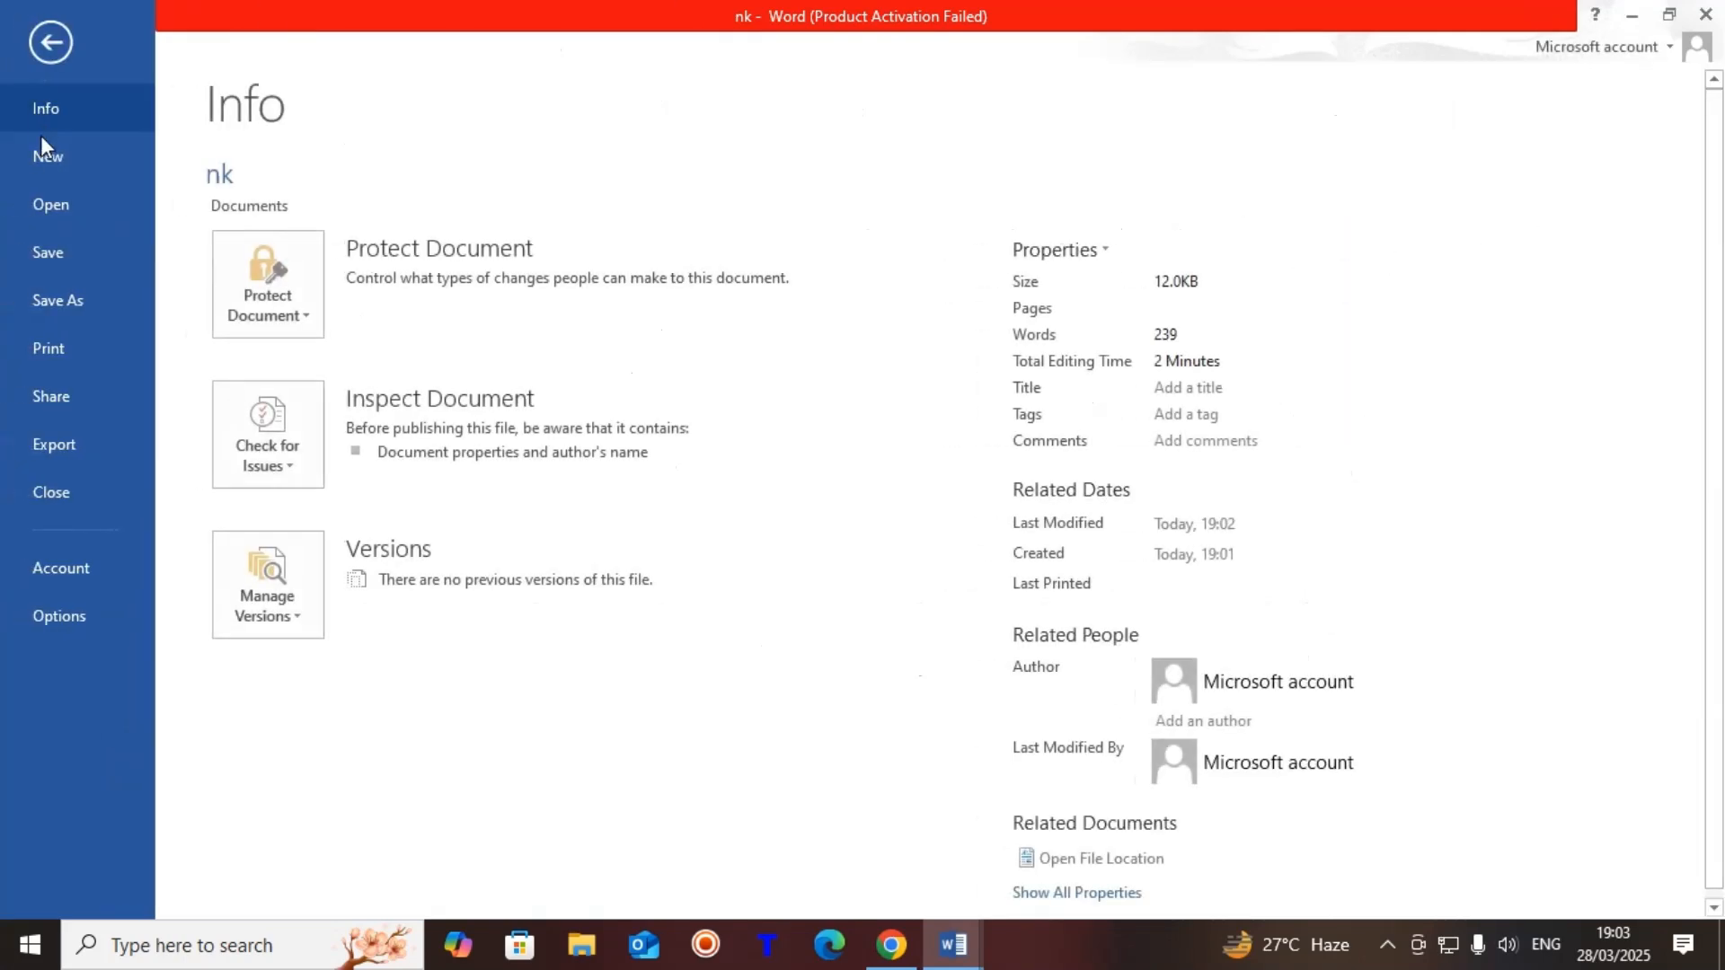
click(59, 253)
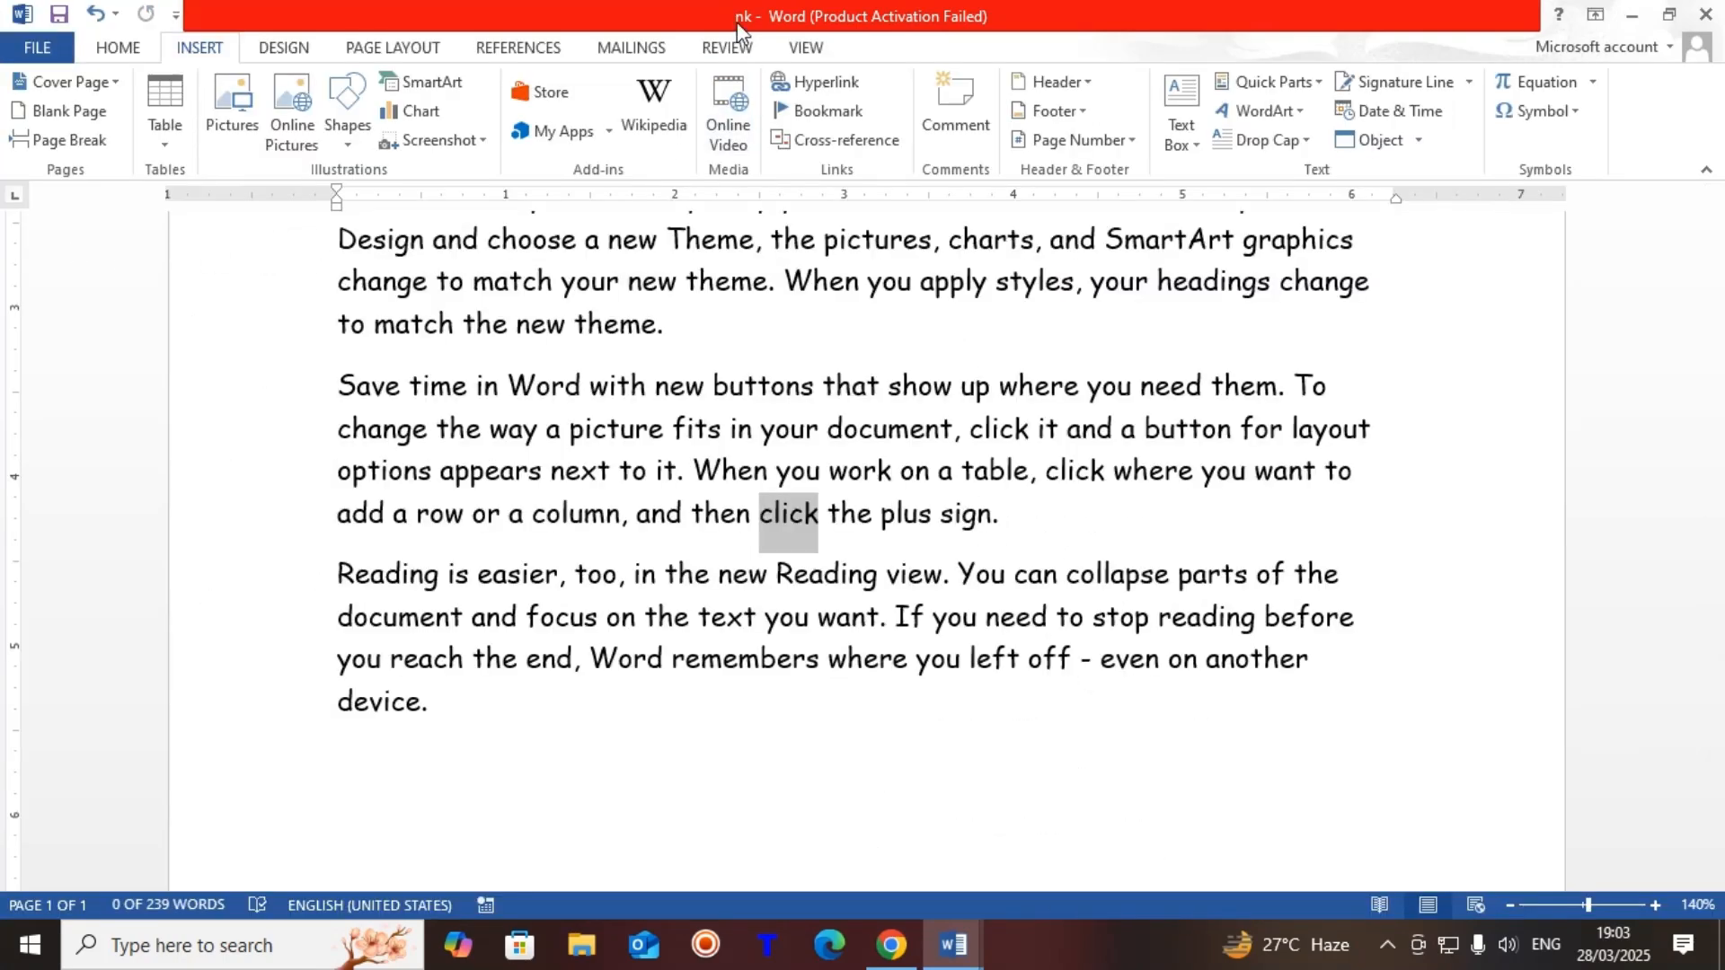
Step: Close the nk document and open it again from the recent documents
click(1706, 14)
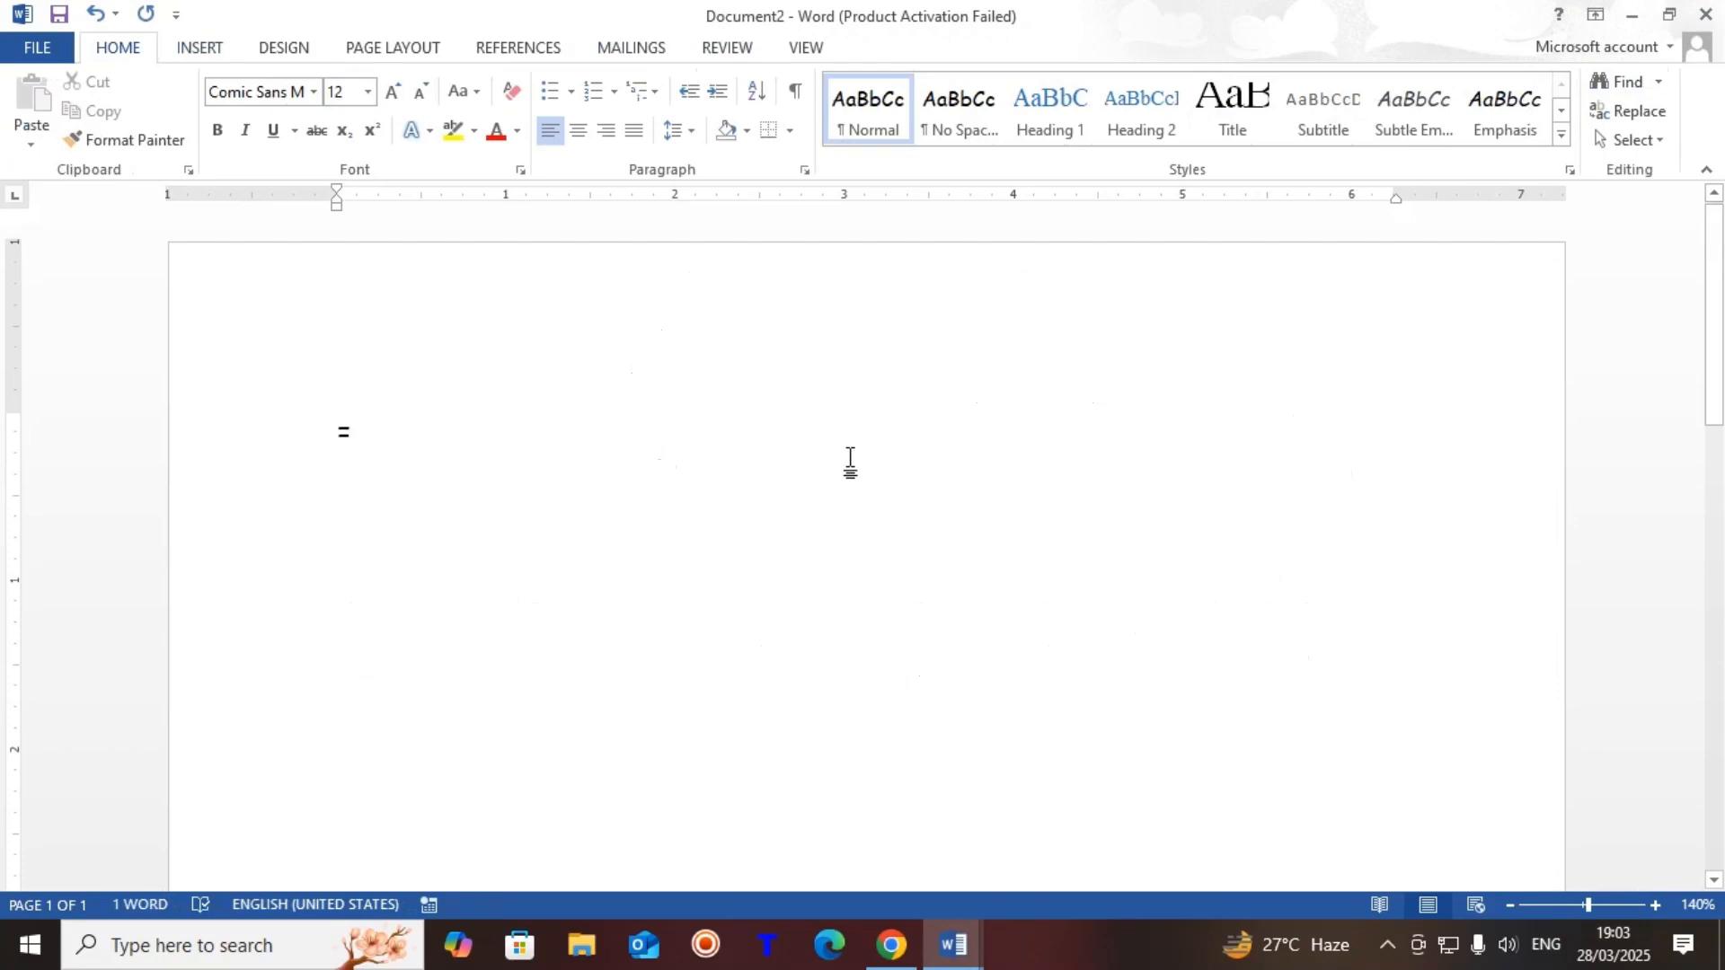
click(36, 46)
click(55, 207)
click(670, 576)
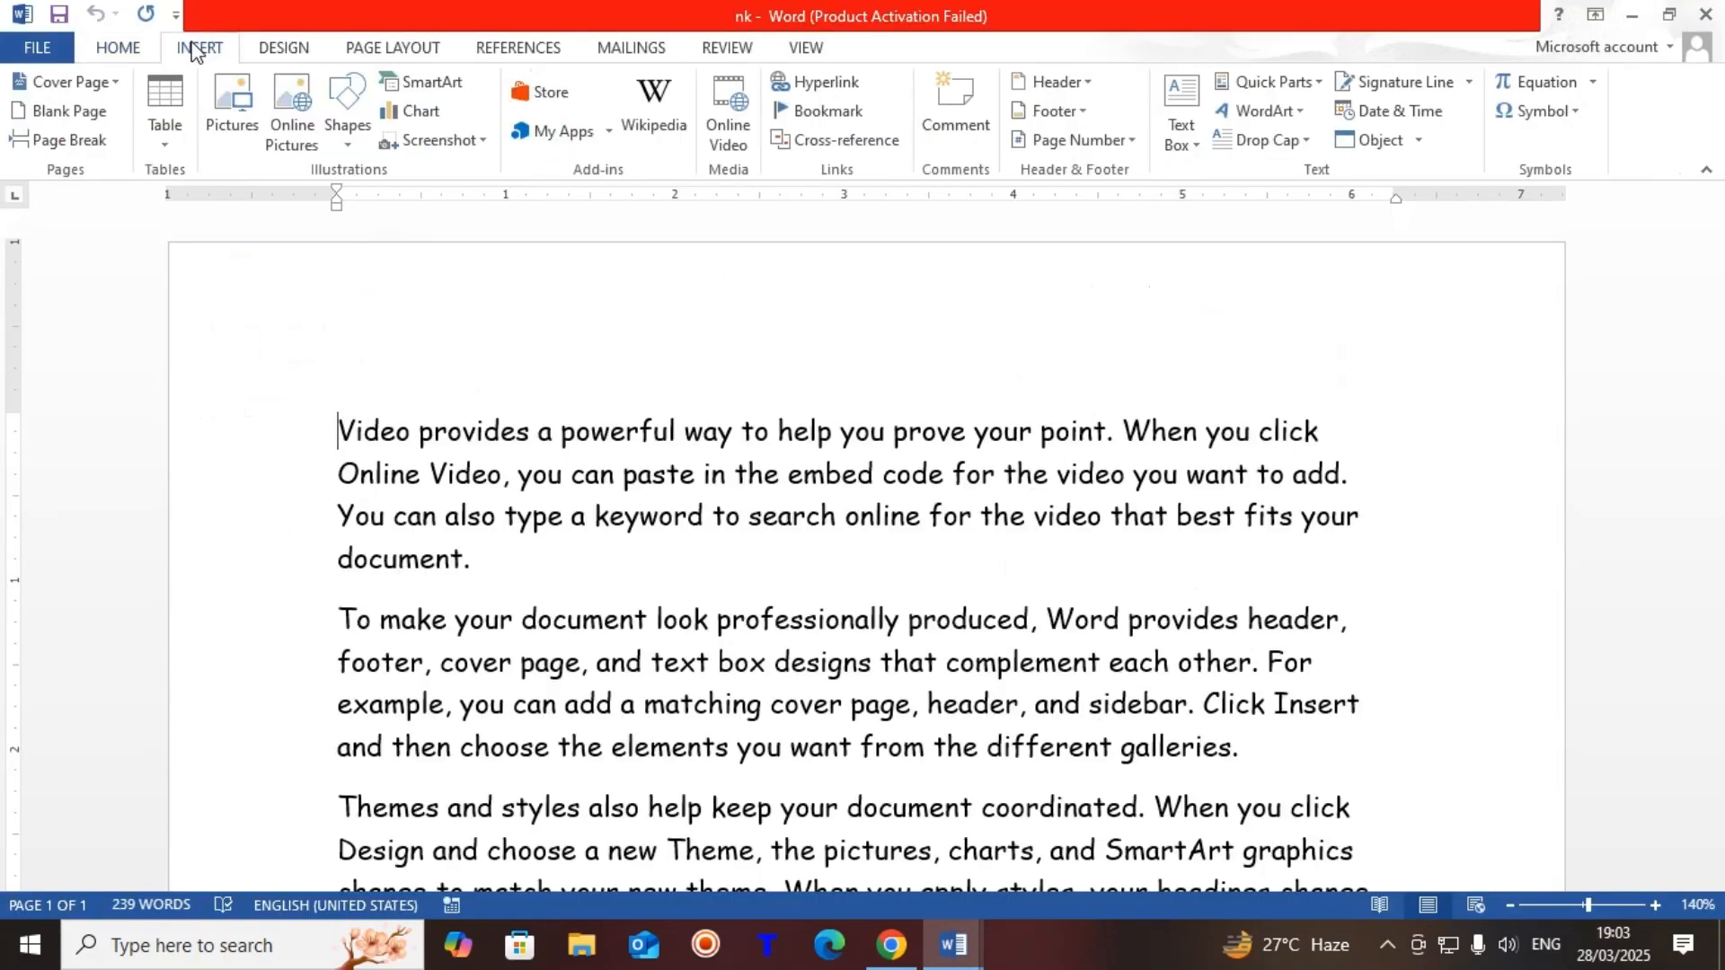
Step: Go to the "click" bookmark in the reopened nk document, then close the bookmark dialog and deselect the word
click(818, 111)
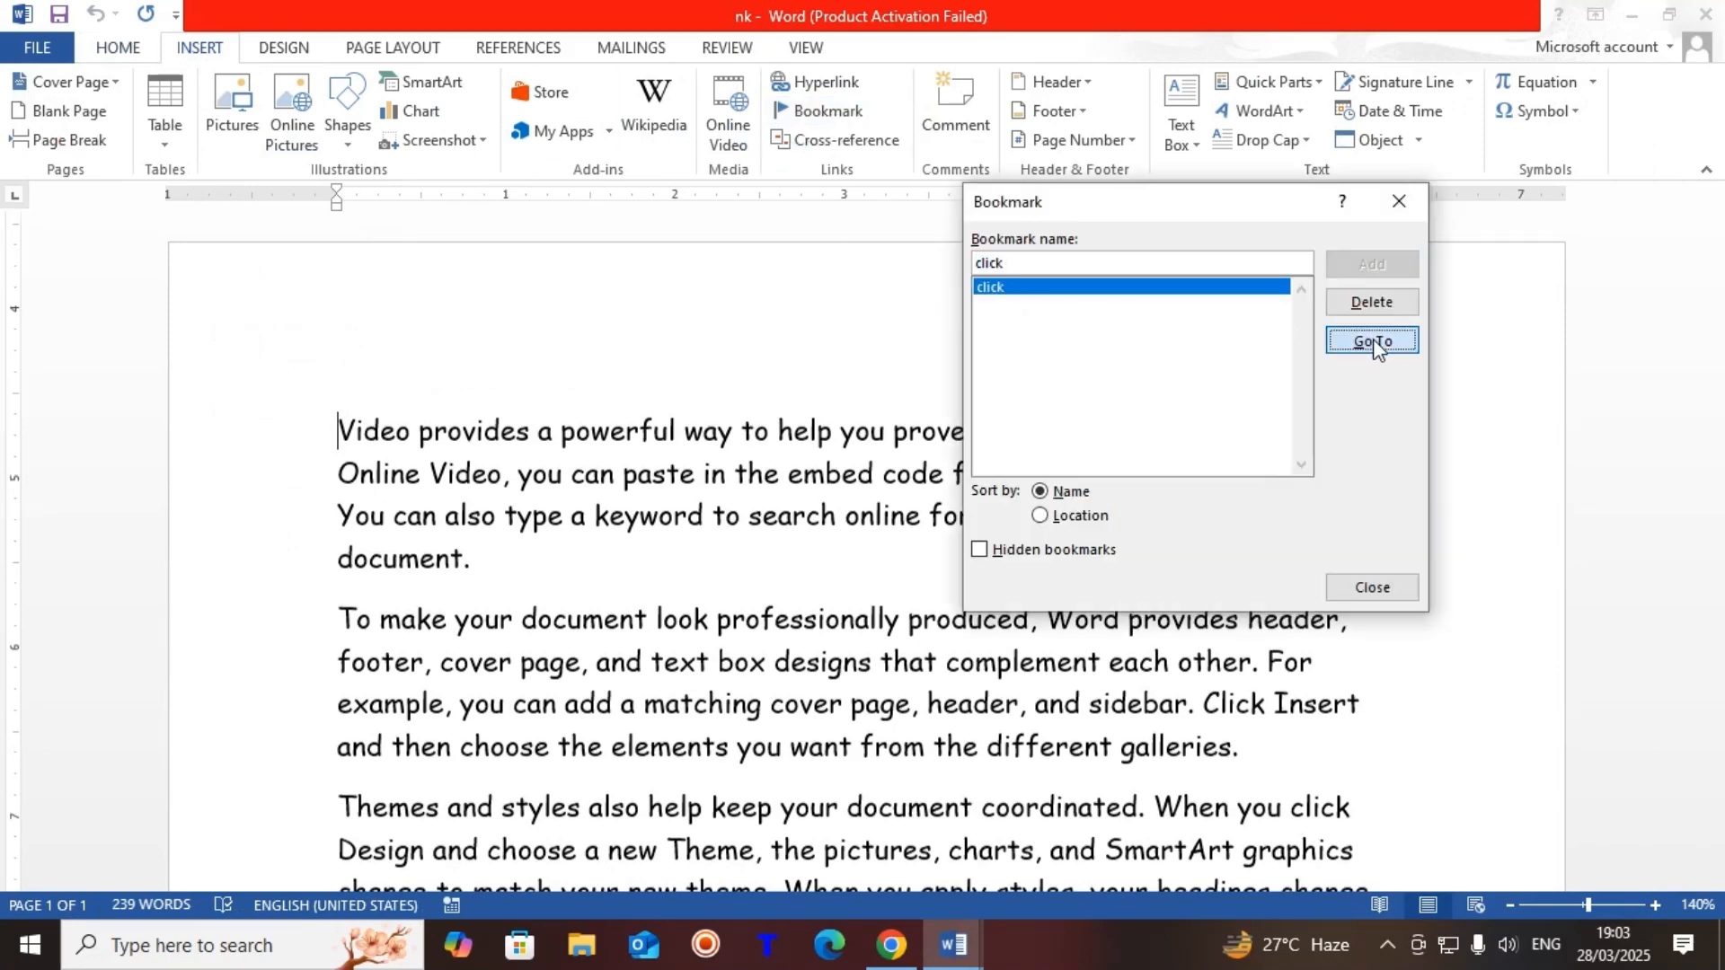
click(1372, 339)
click(1399, 203)
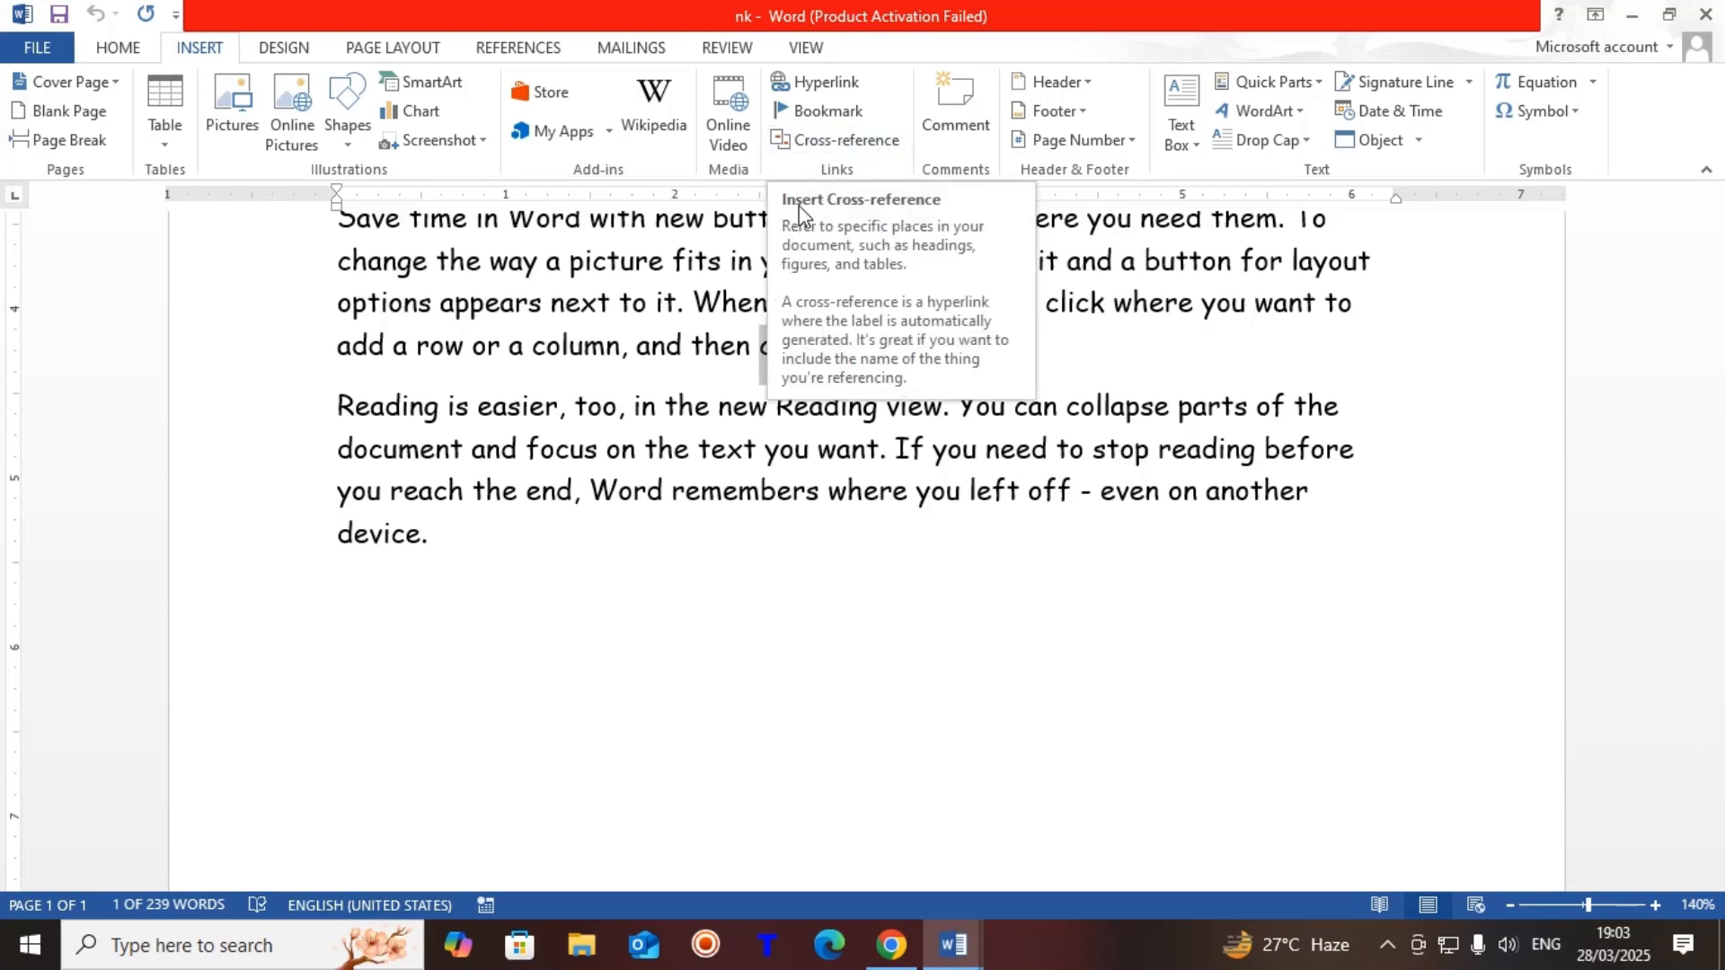
click(720, 348)
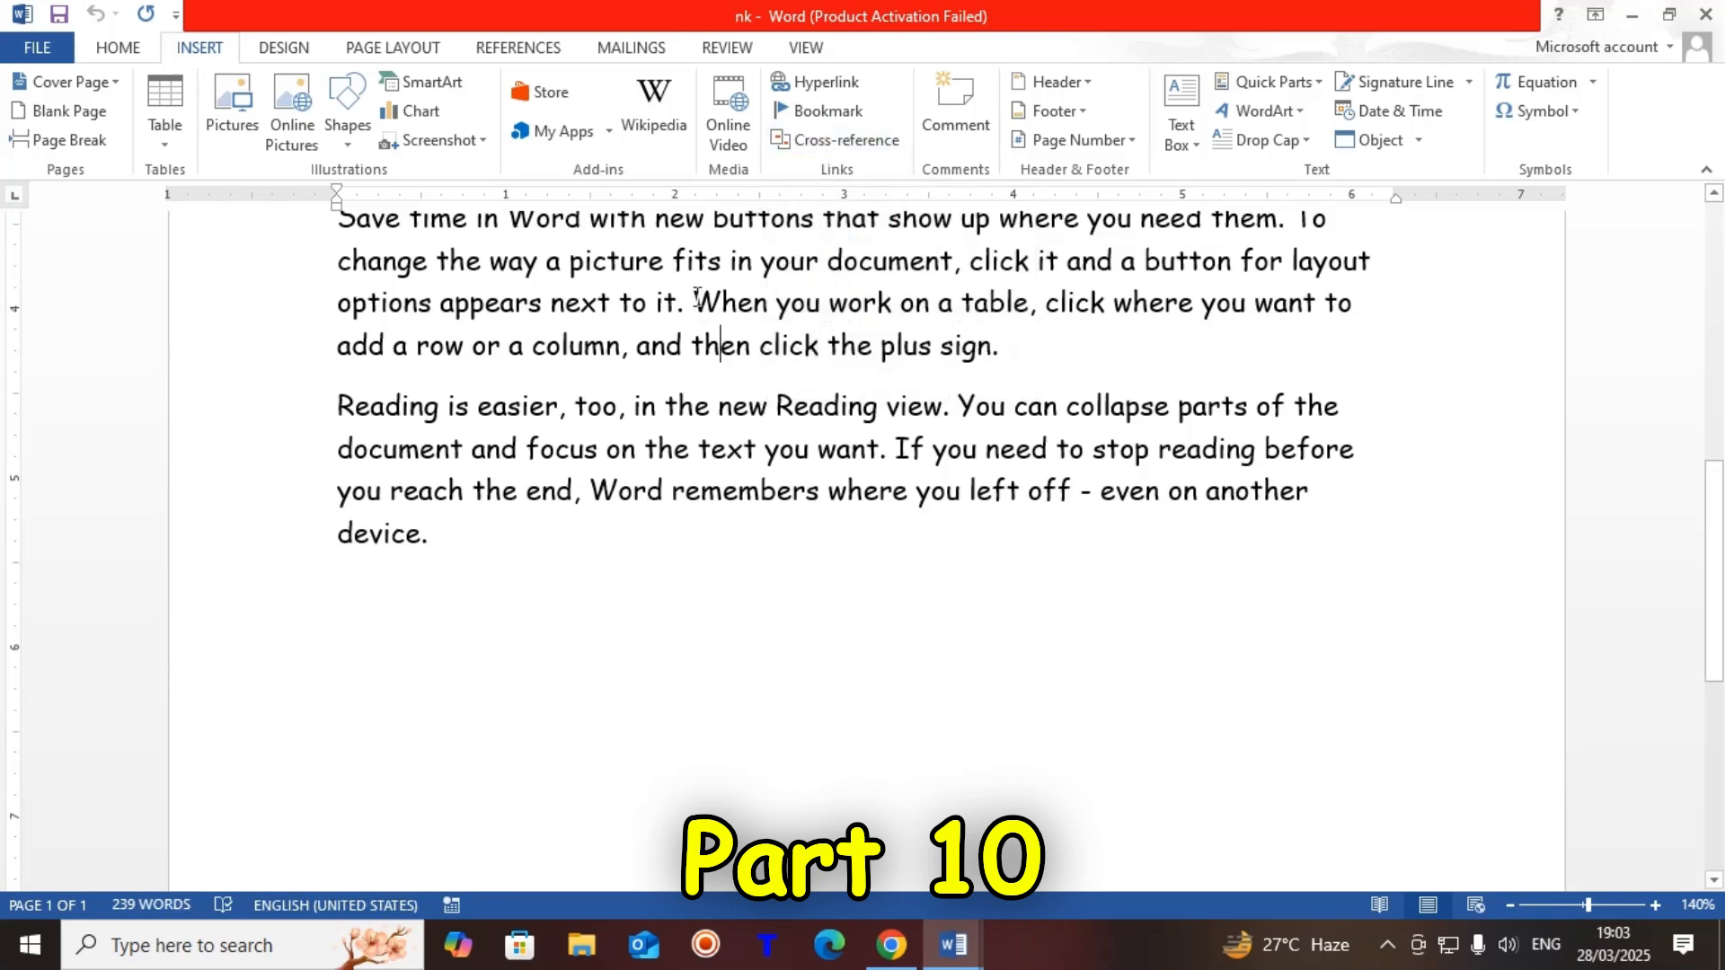